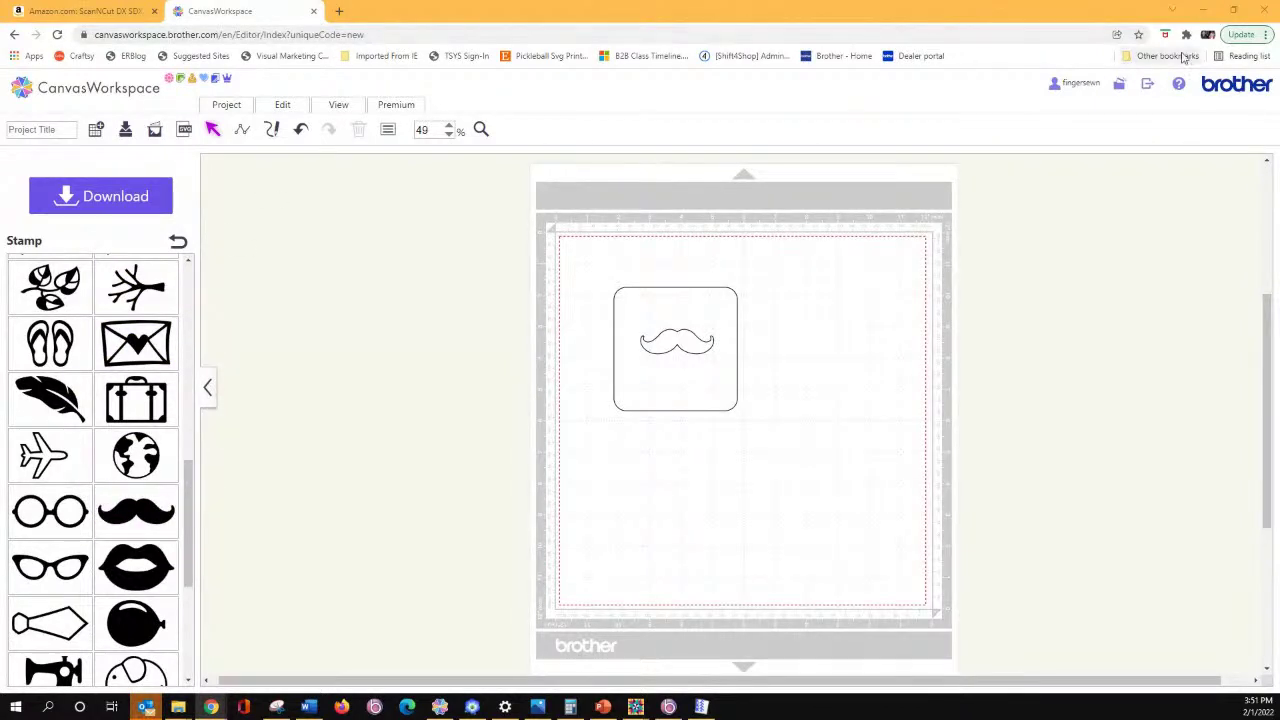
Close the CanvasWorkspace browser window without saving, switch to Layout & Editing, and cancel saving the shamrock quilting design
{"action": "left_click", "coordinate": [1263, 8]}
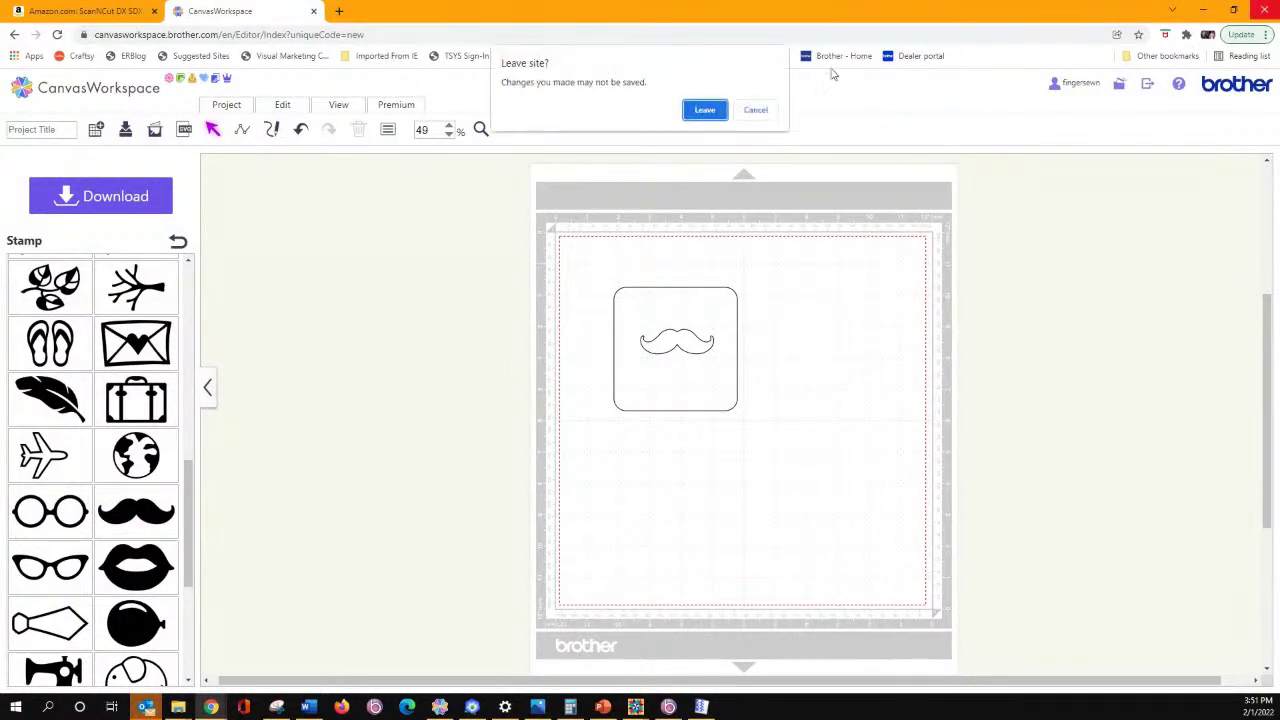
{"action": "left_click", "coordinate": [707, 110]}
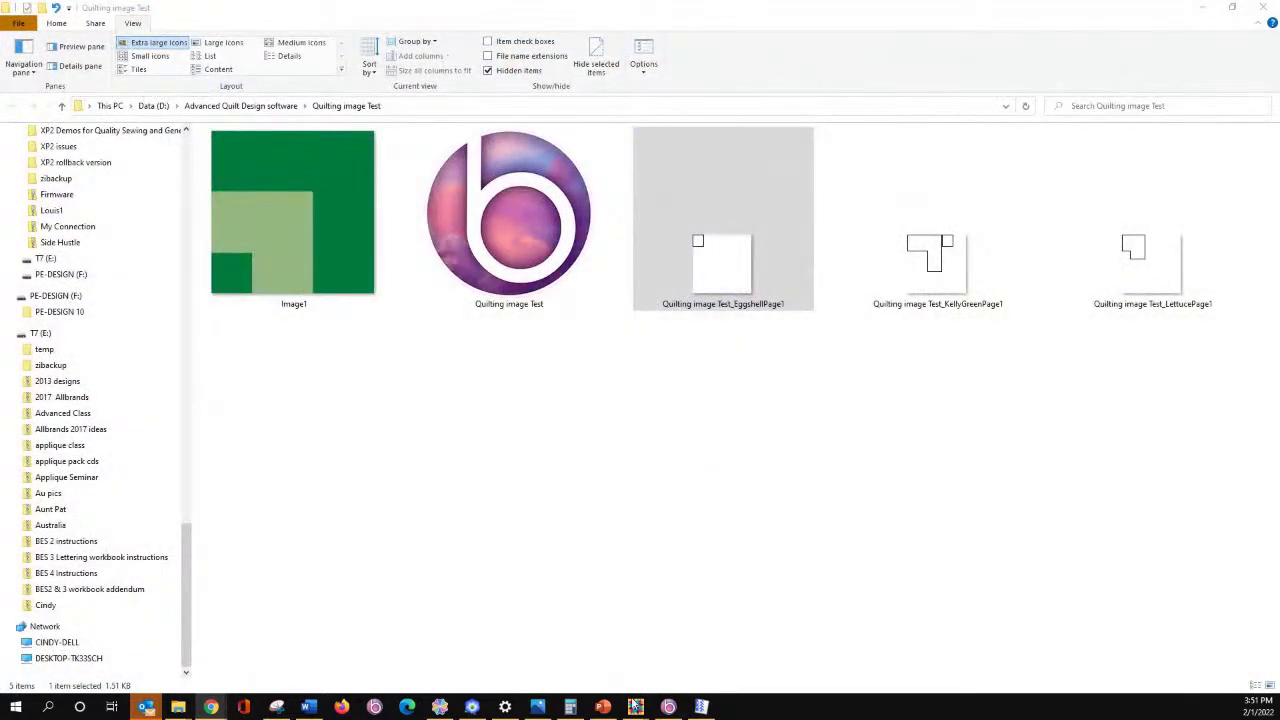
{"action": "left_click", "coordinate": [471, 707]}
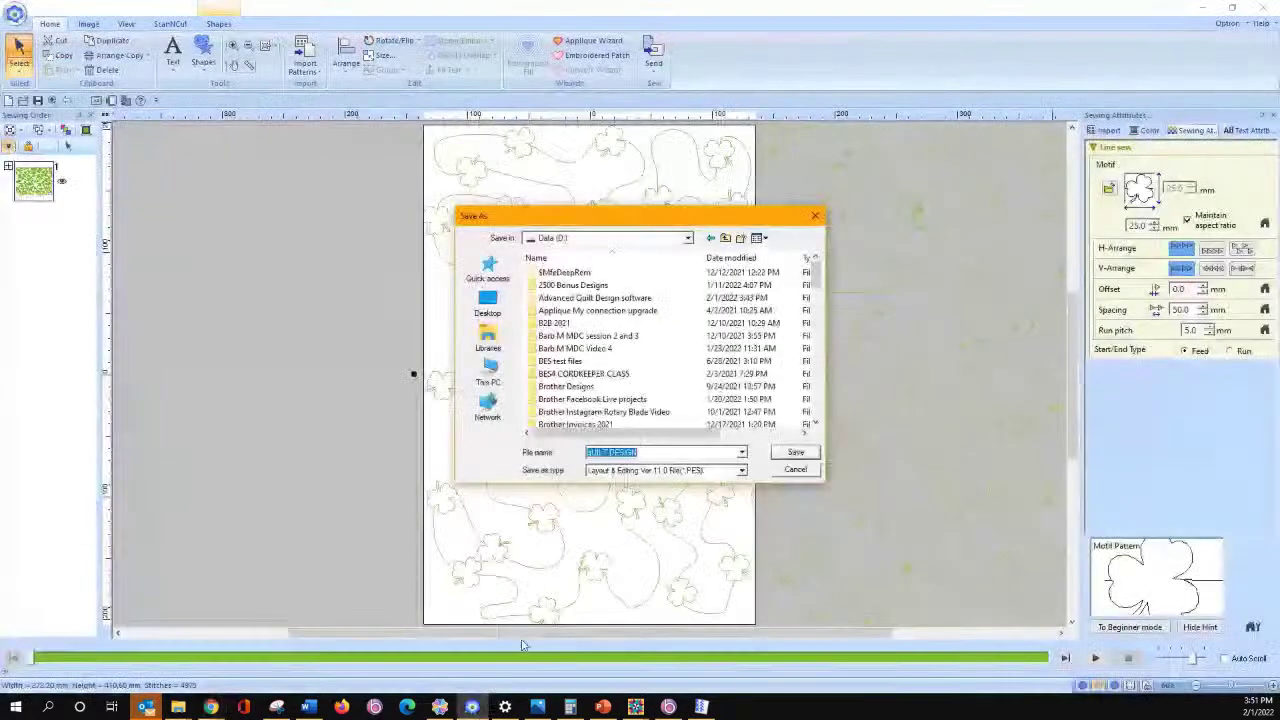
{"action": "left_click", "coordinate": [796, 469]}
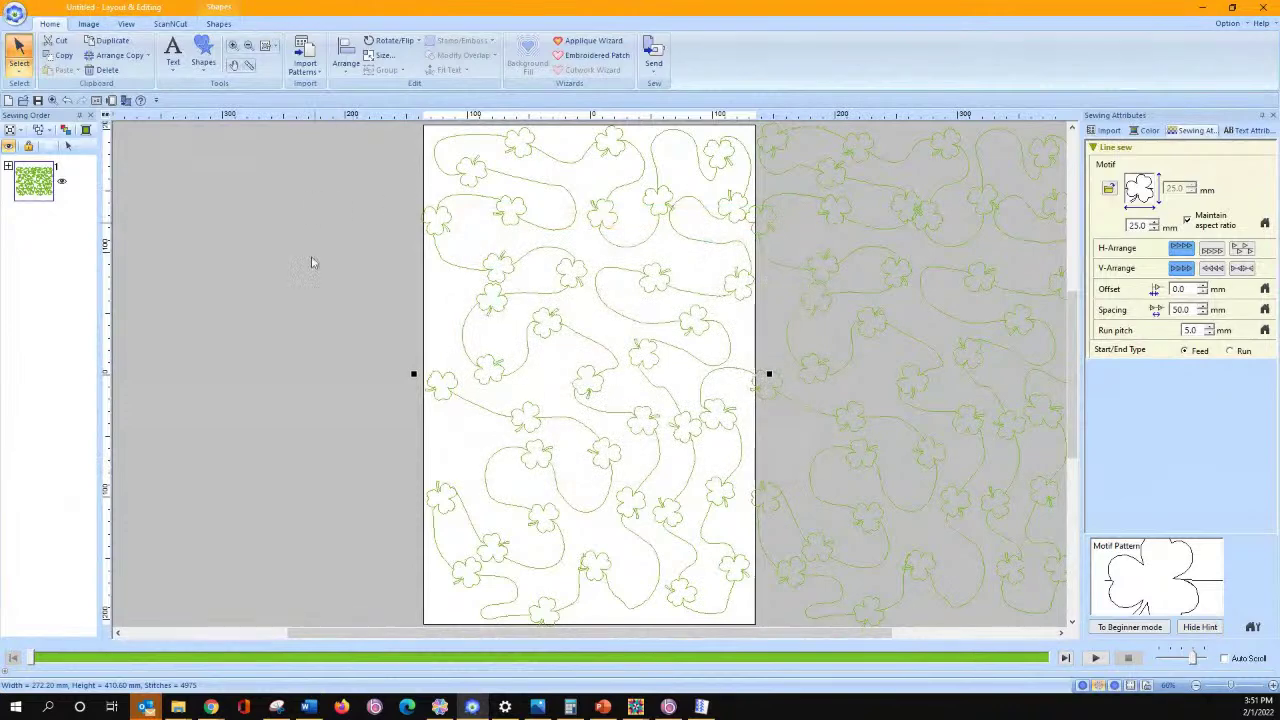
Bring up a blank Layout & Editing design page and dismiss the startup wizard
{"action": "right_click", "coordinate": [472, 707]}
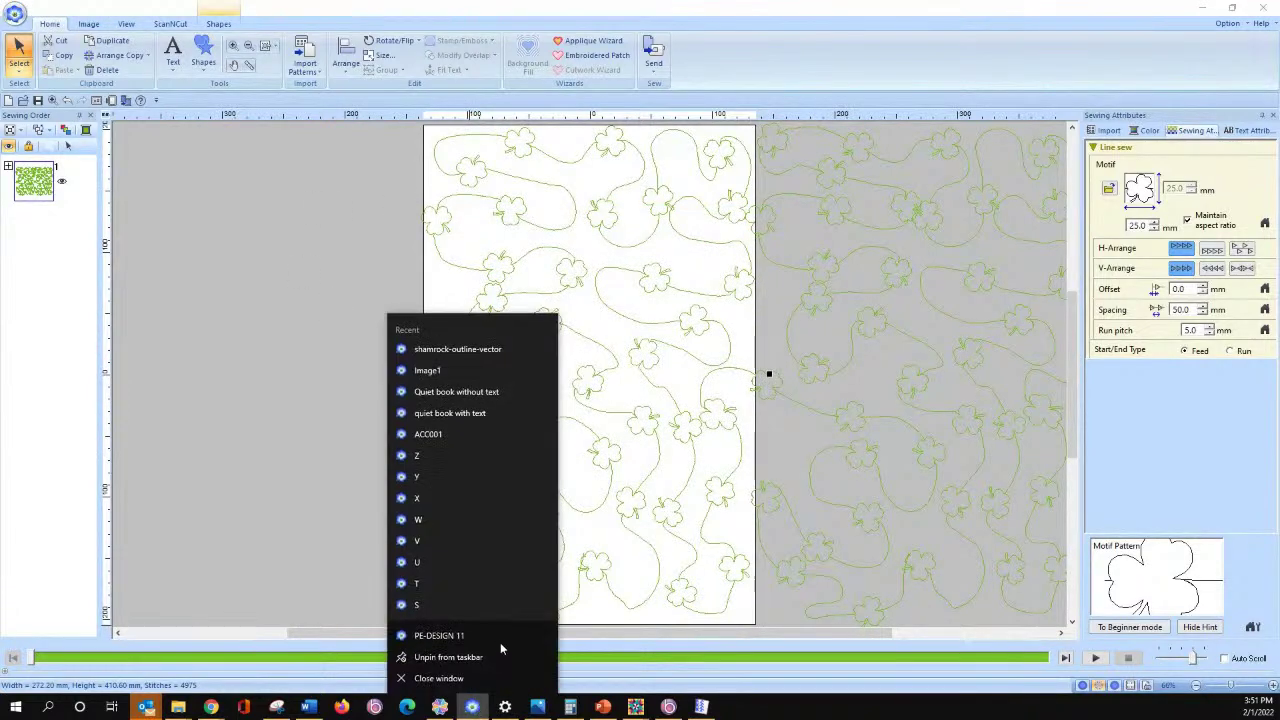
{"action": "left_click", "coordinate": [367, 486]}
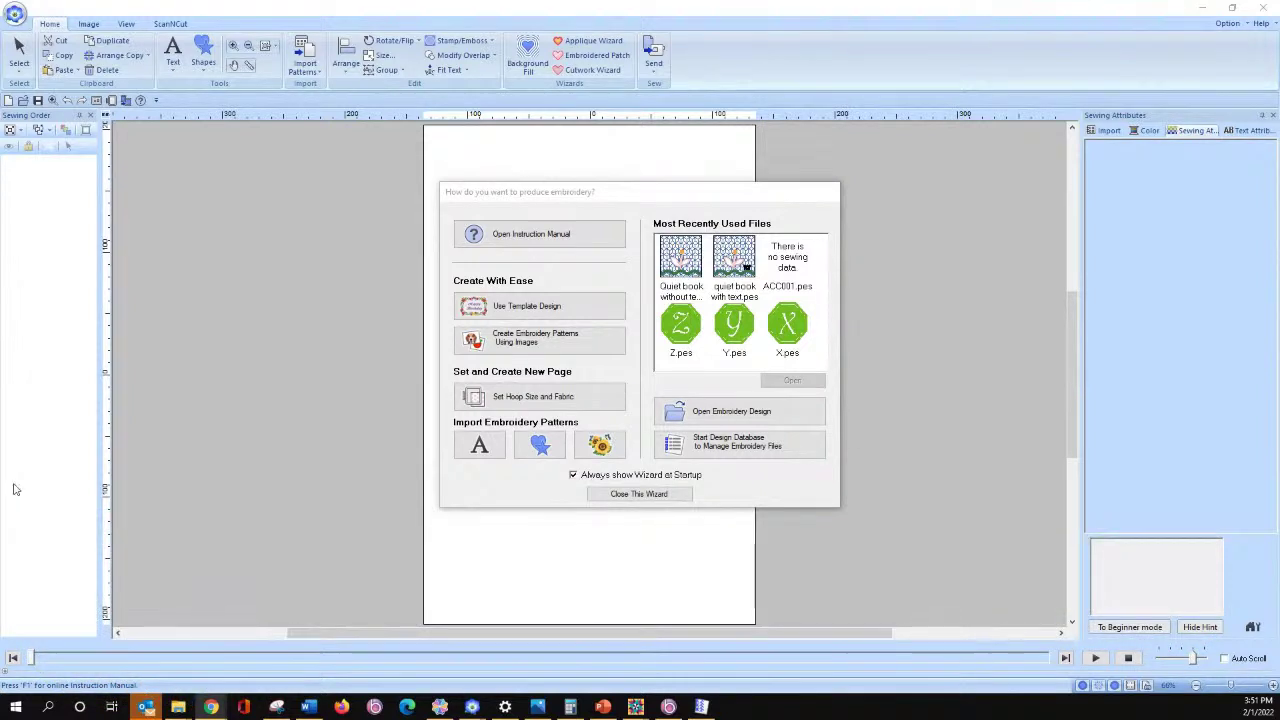
{"action": "left_click", "coordinate": [633, 495]}
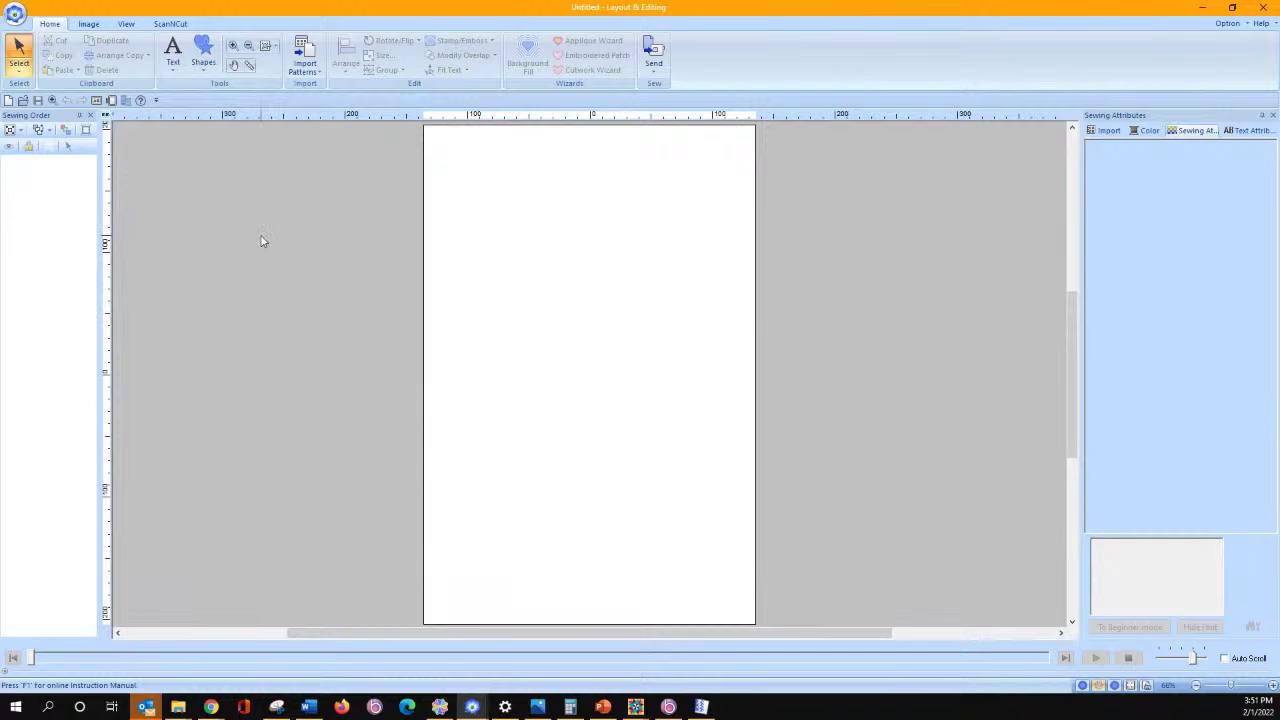
Look at the design library import options and the hoop size choices in the design settings
{"action": "left_click", "coordinate": [1102, 131]}
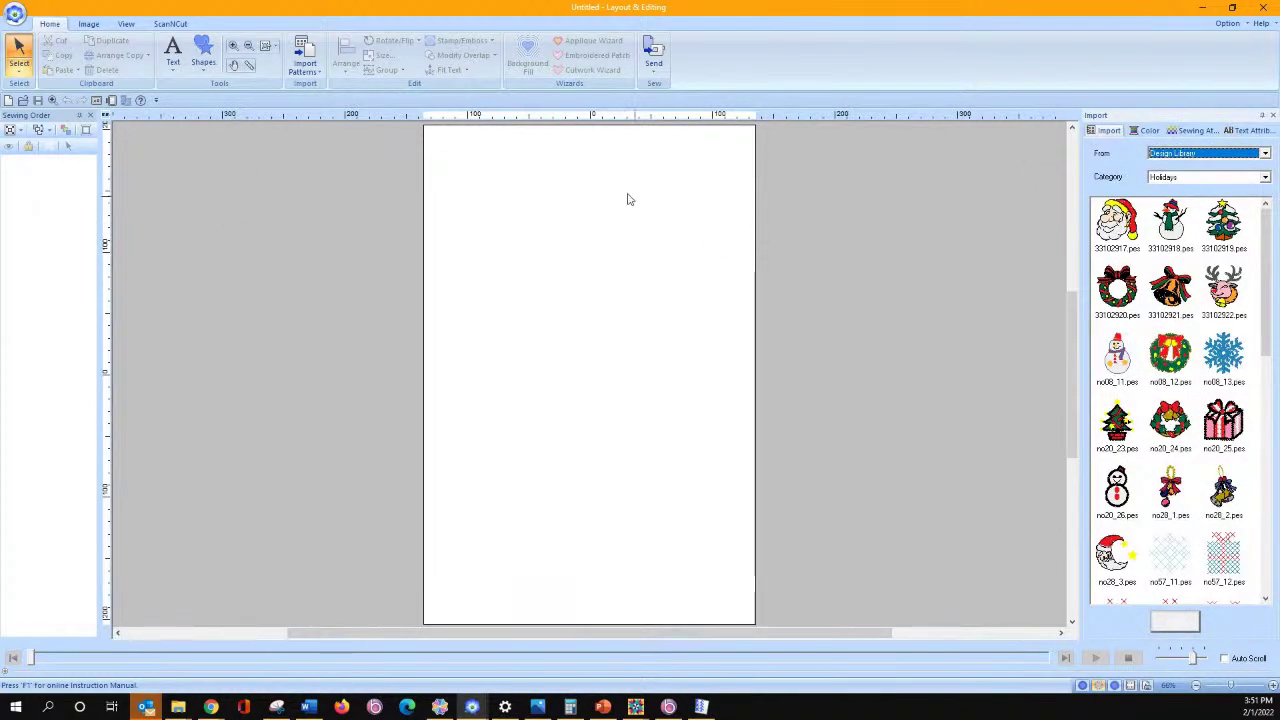
{"action": "left_click", "coordinate": [111, 102]}
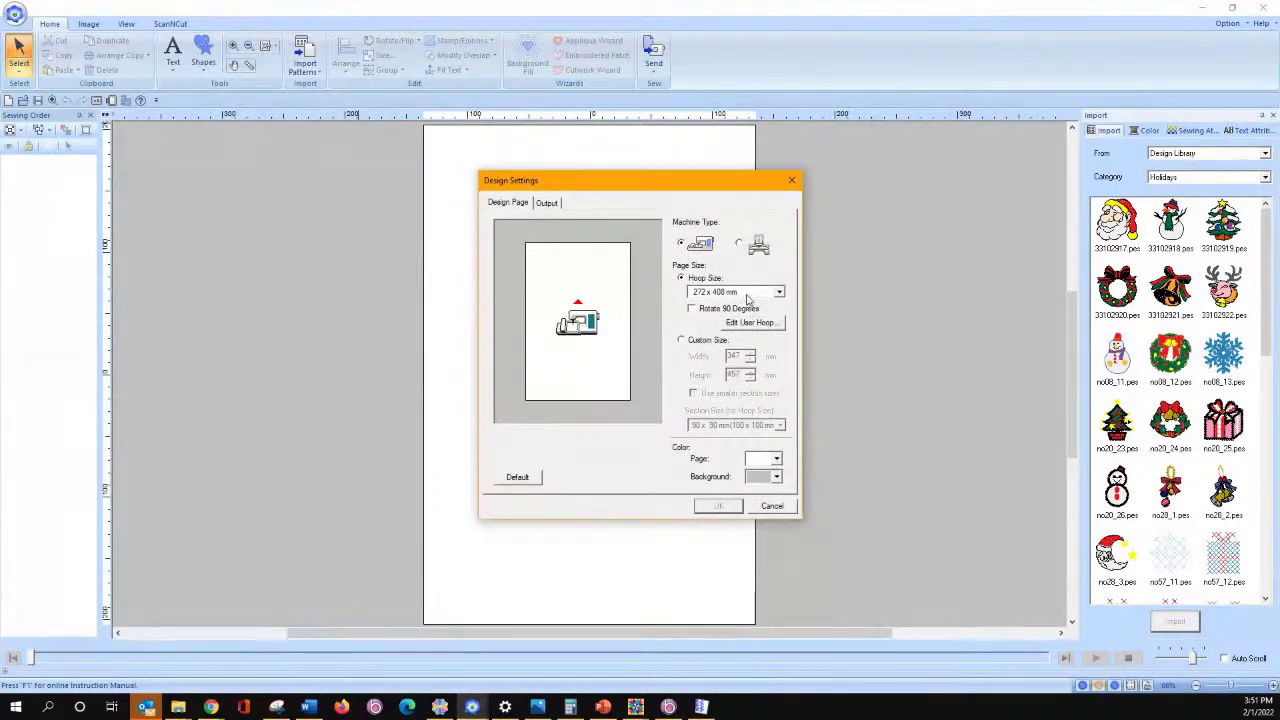
{"action": "left_click", "coordinate": [746, 293]}
{"action": "left_click", "coordinate": [813, 378]}
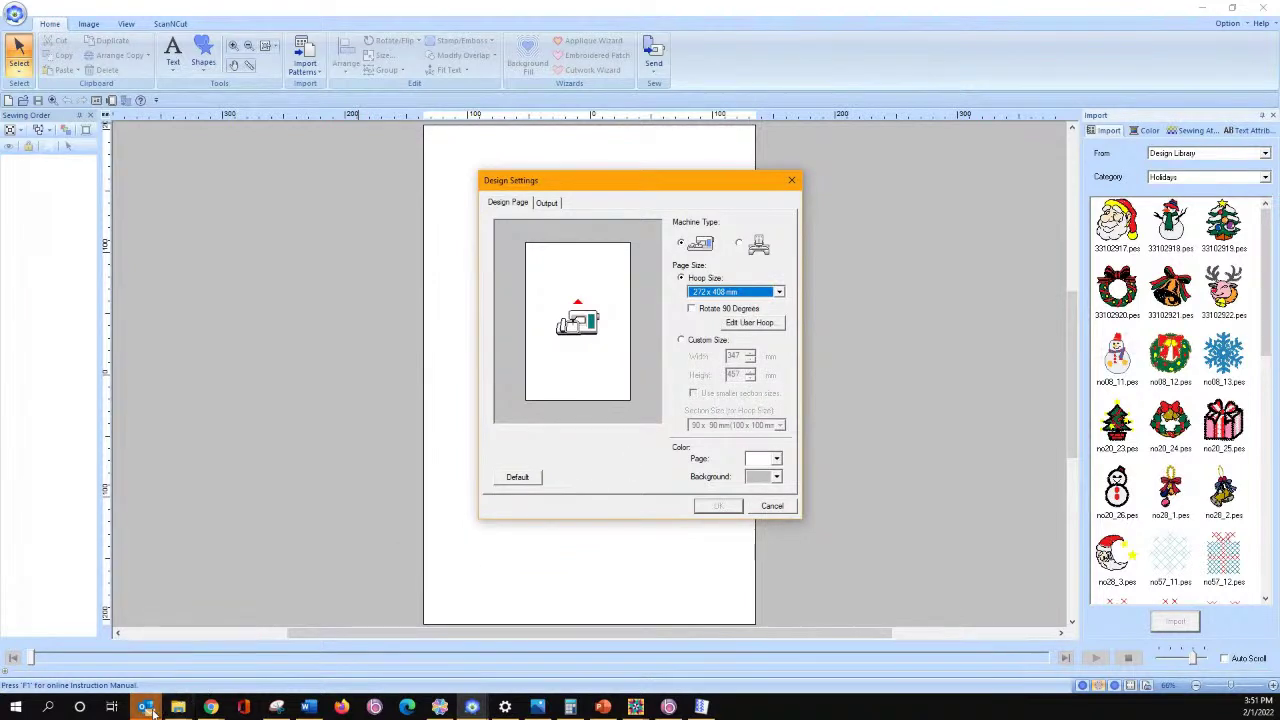
Divide the Police Hat stitch design by color in Layout & Editing and deselect the result
{"action": "left_click", "coordinate": [472, 707]}
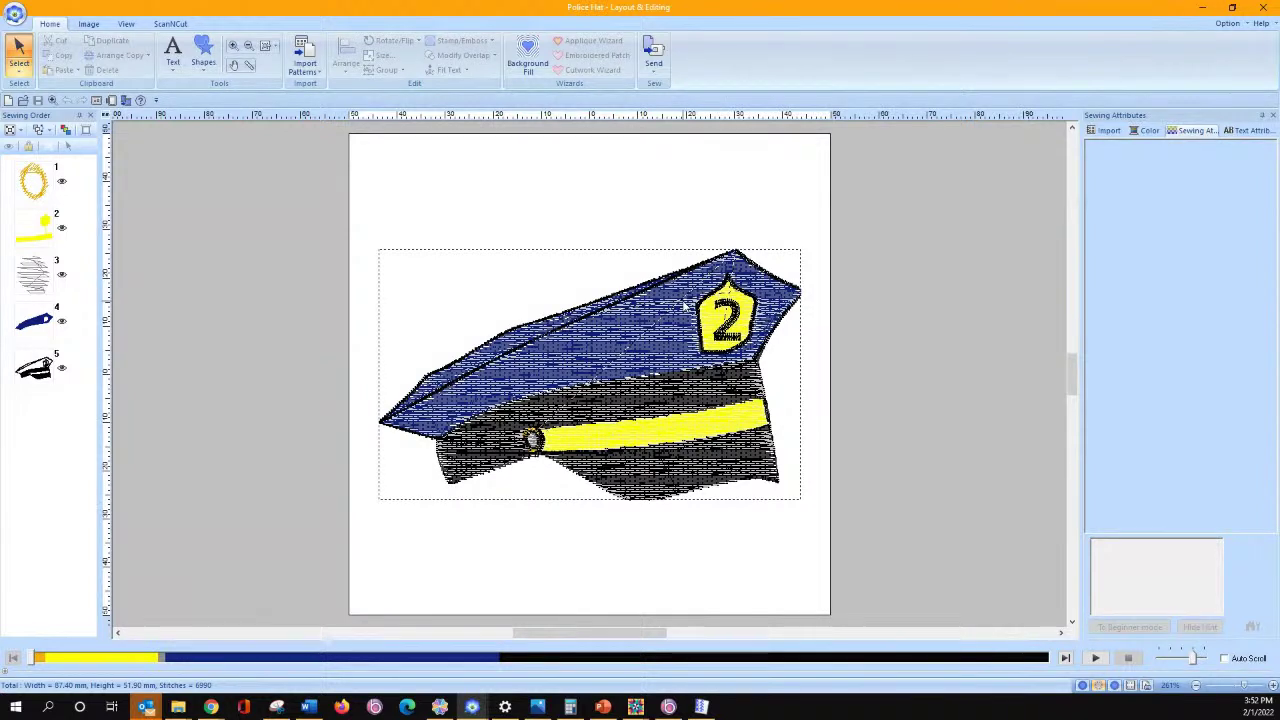
{"action": "left_click", "coordinate": [641, 363]}
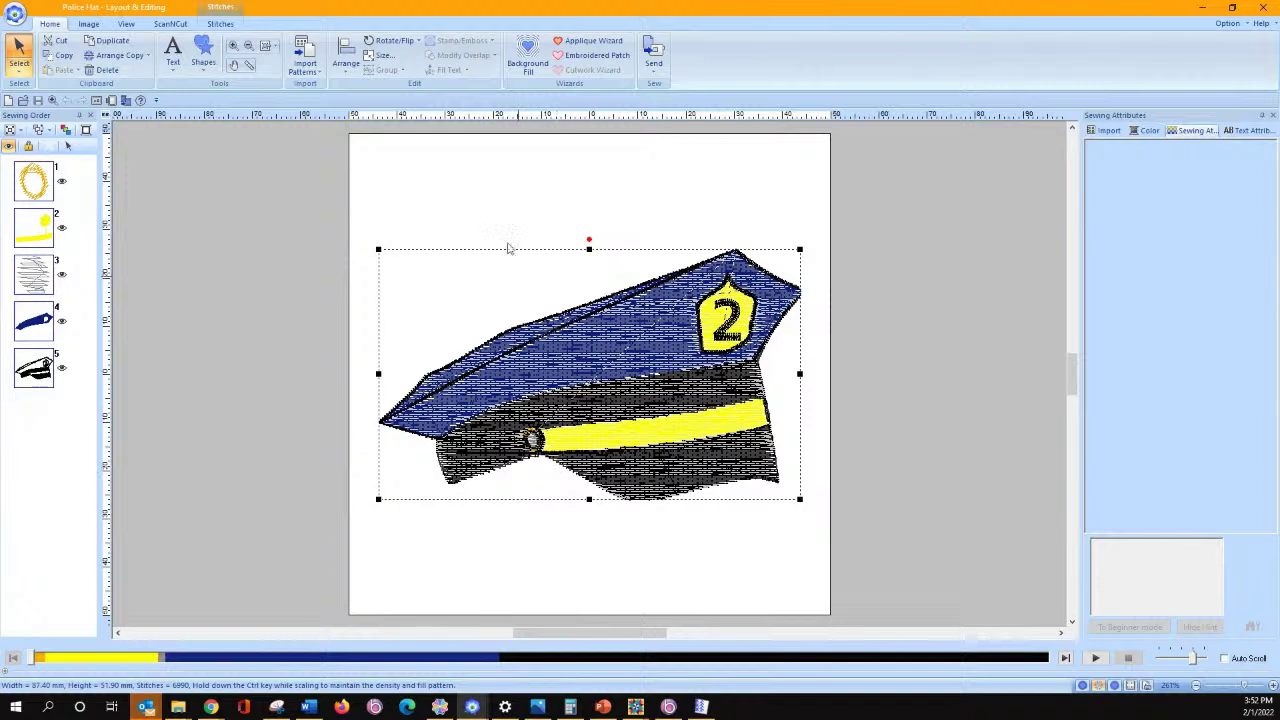
{"action": "left_click", "coordinate": [220, 24]}
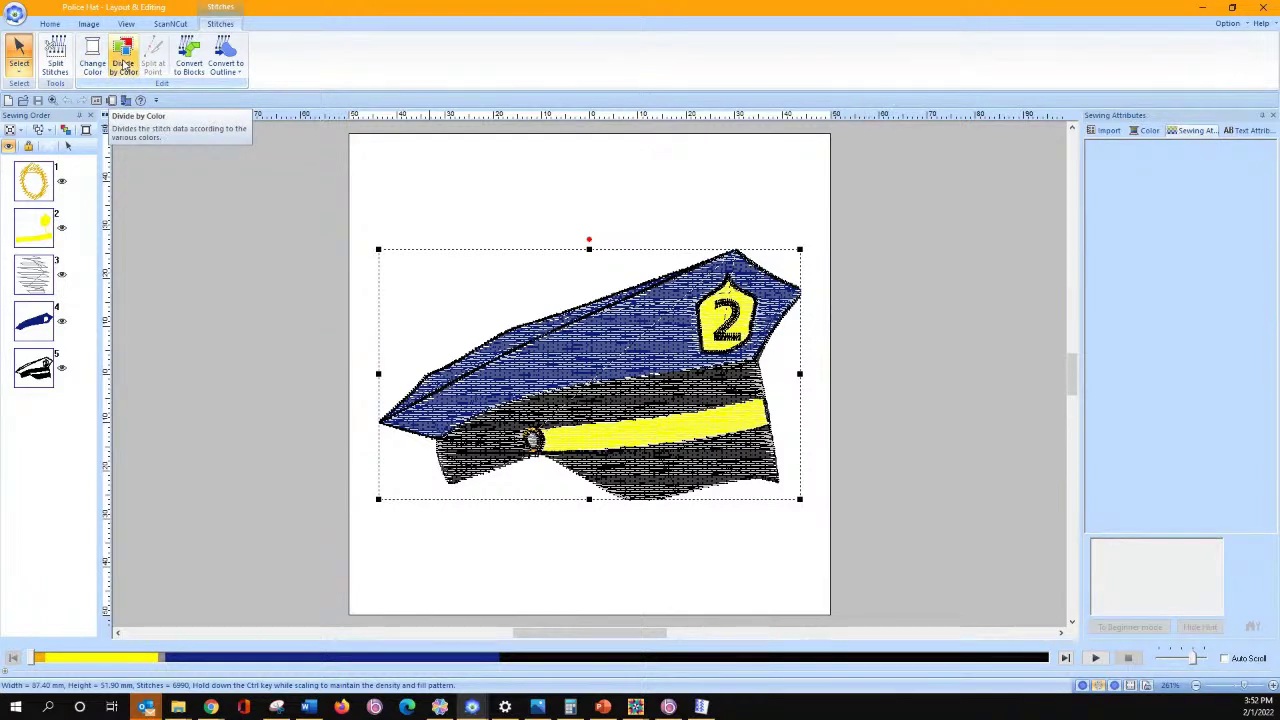
{"action": "left_click", "coordinate": [123, 65]}
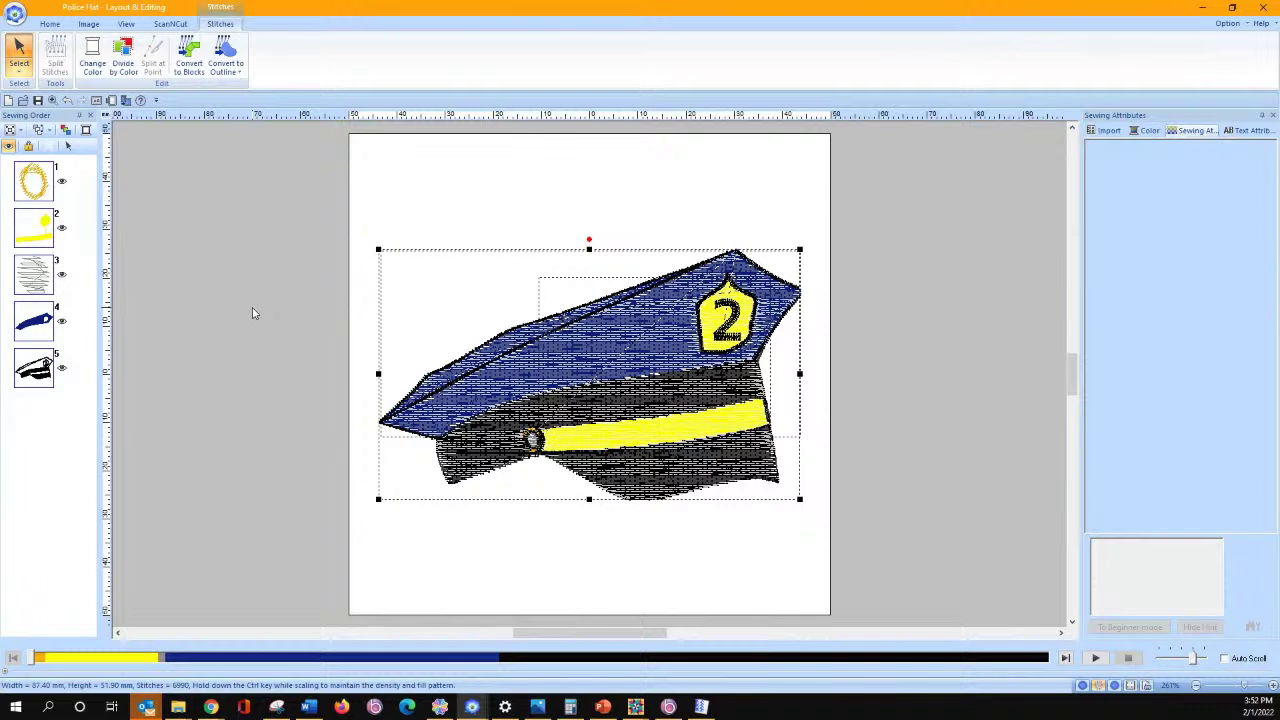
{"action": "left_click", "coordinate": [185, 328]}
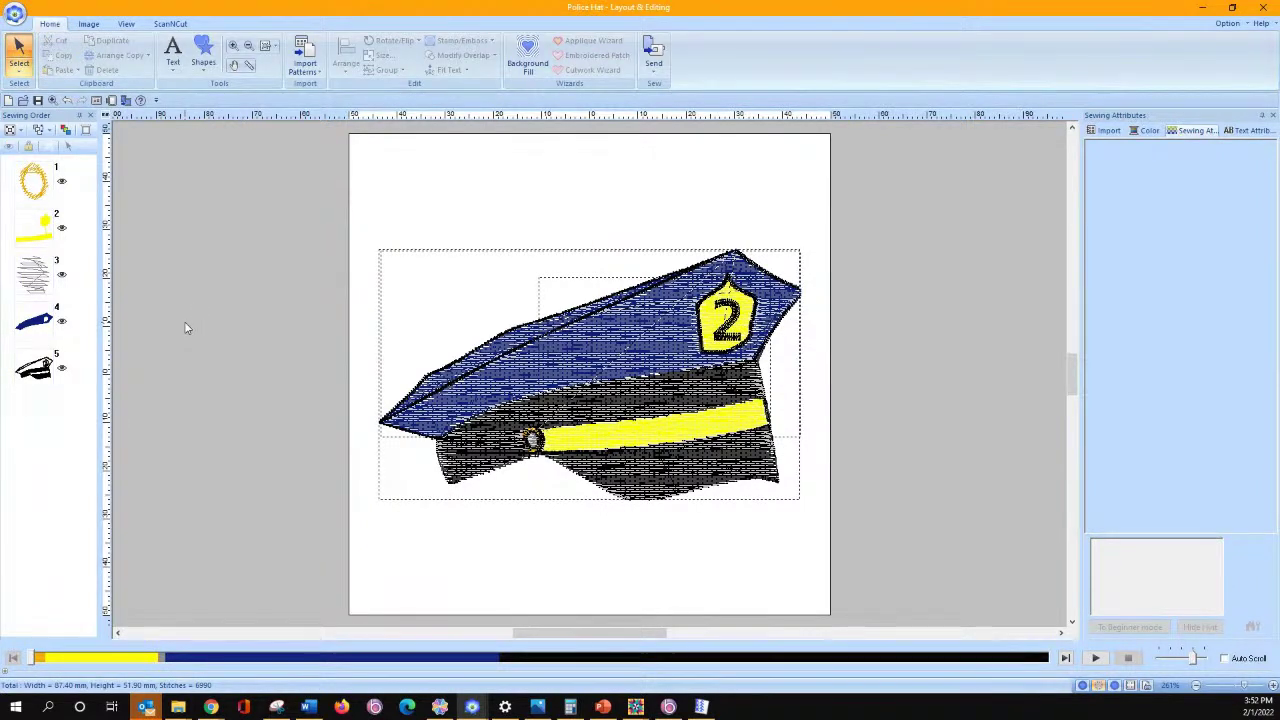
Split the black stitches of the hat with an outline around the crown, separating the crown details from the lower band and visor
{"action": "left_click", "coordinate": [68, 360]}
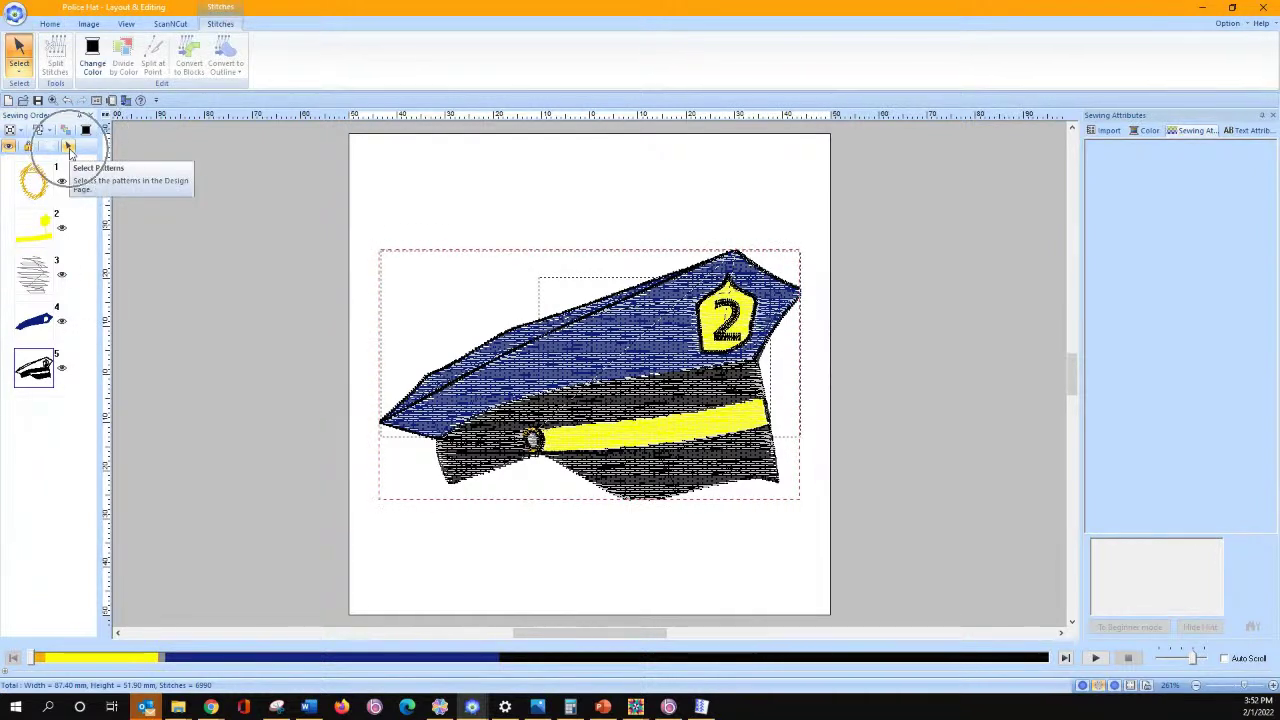
{"action": "left_click", "coordinate": [68, 146]}
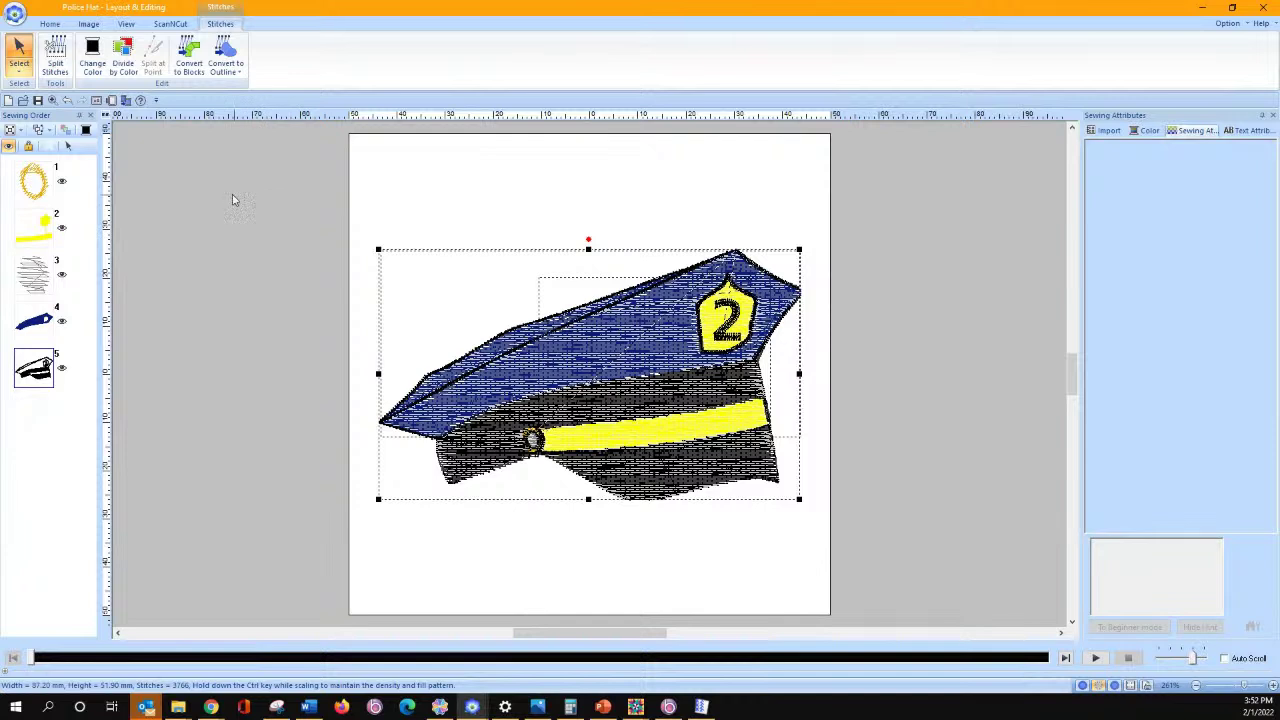
{"action": "left_click", "coordinate": [55, 55]}
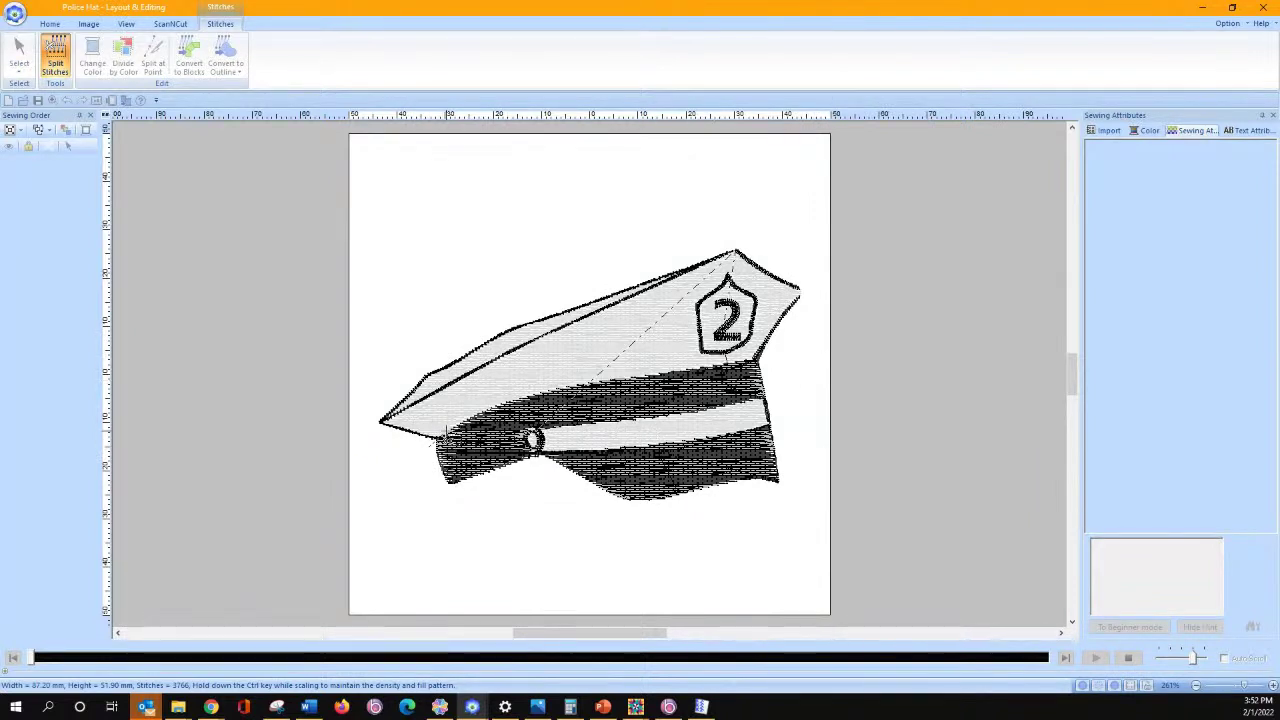
{"action": "left_click", "coordinate": [520, 389]}
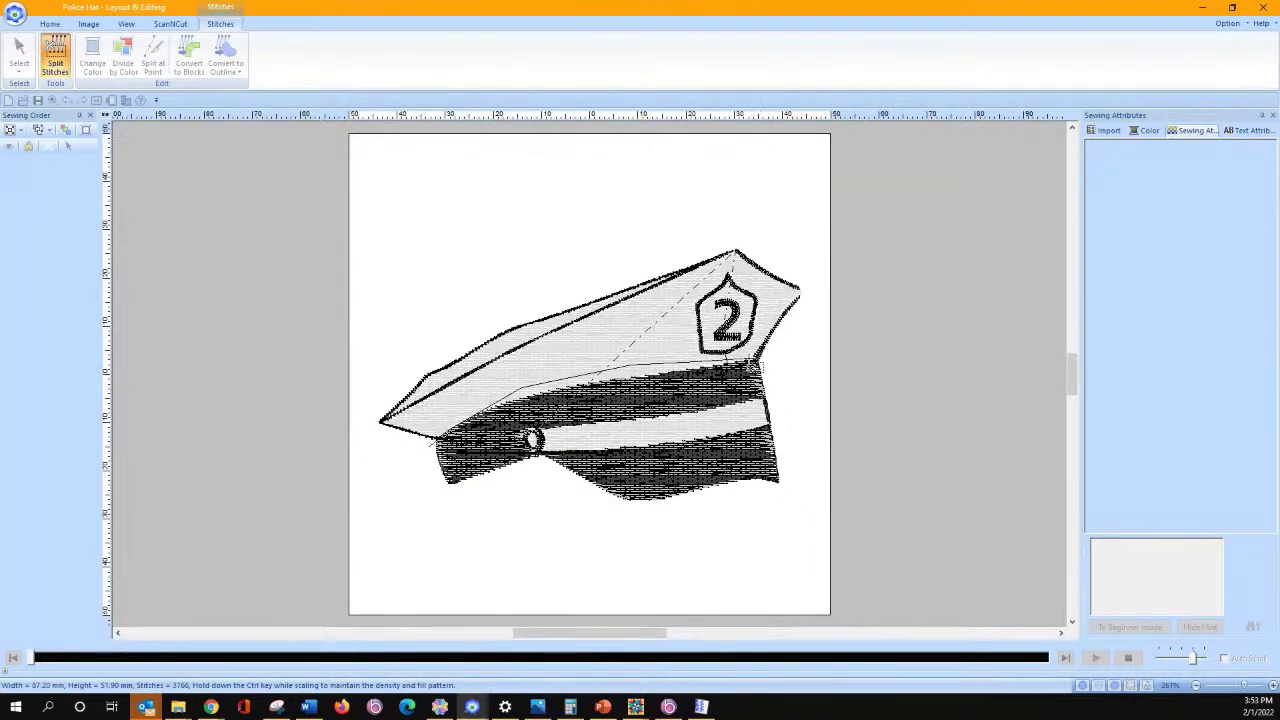
{"action": "left_click", "coordinate": [766, 364]}
{"action": "left_click", "coordinate": [818, 285]}
{"action": "left_click", "coordinate": [708, 225]}
{"action": "left_click", "coordinate": [464, 286]}
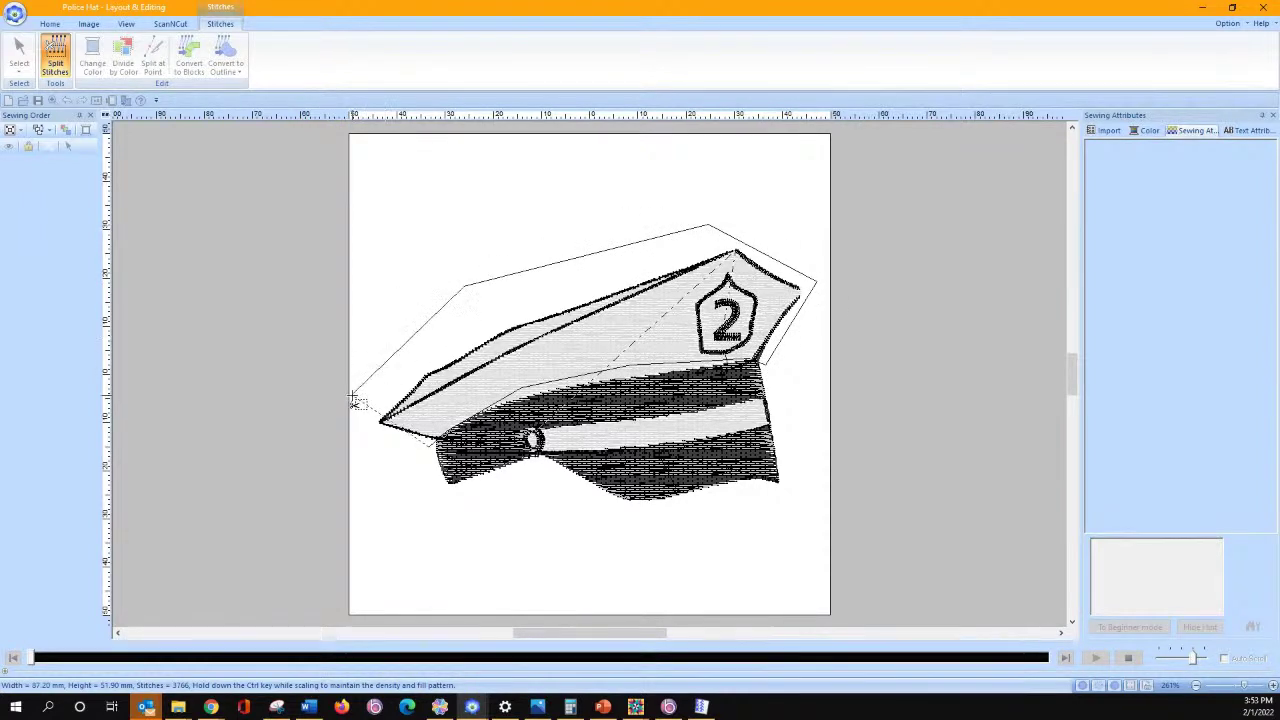
{"action": "left_click", "coordinate": [378, 430]}
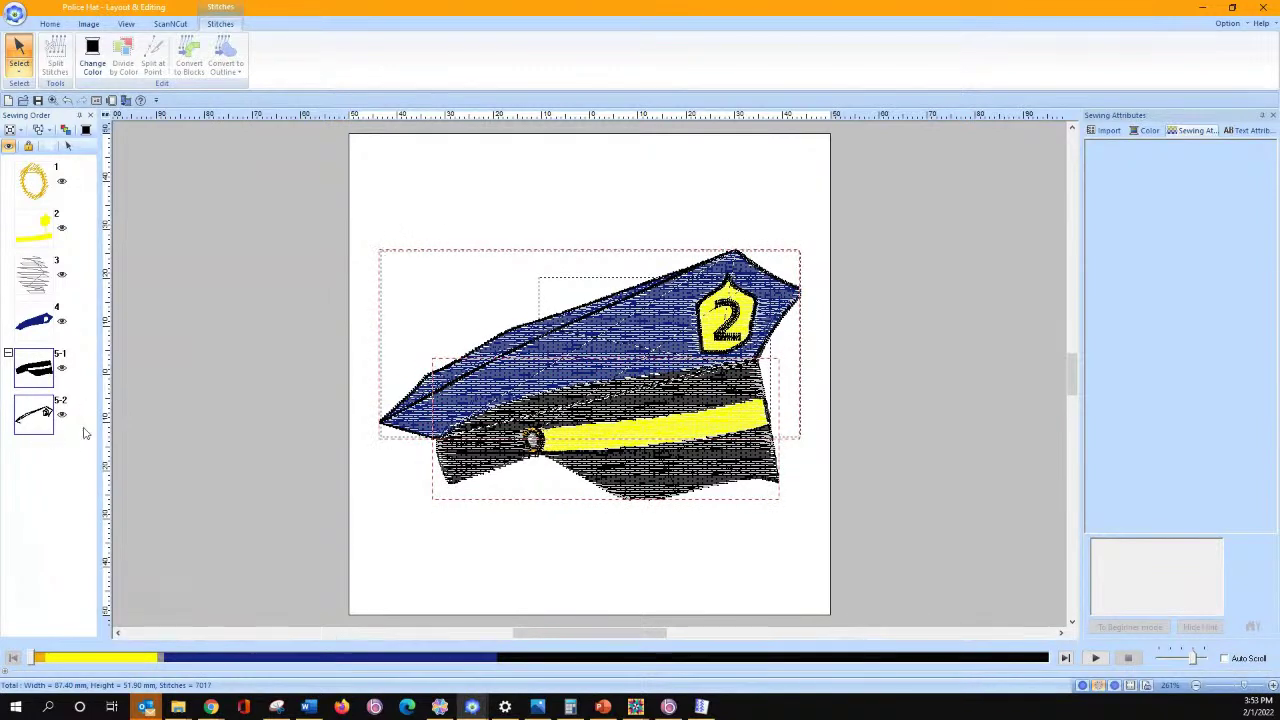
{"action": "left_click", "coordinate": [185, 371]}
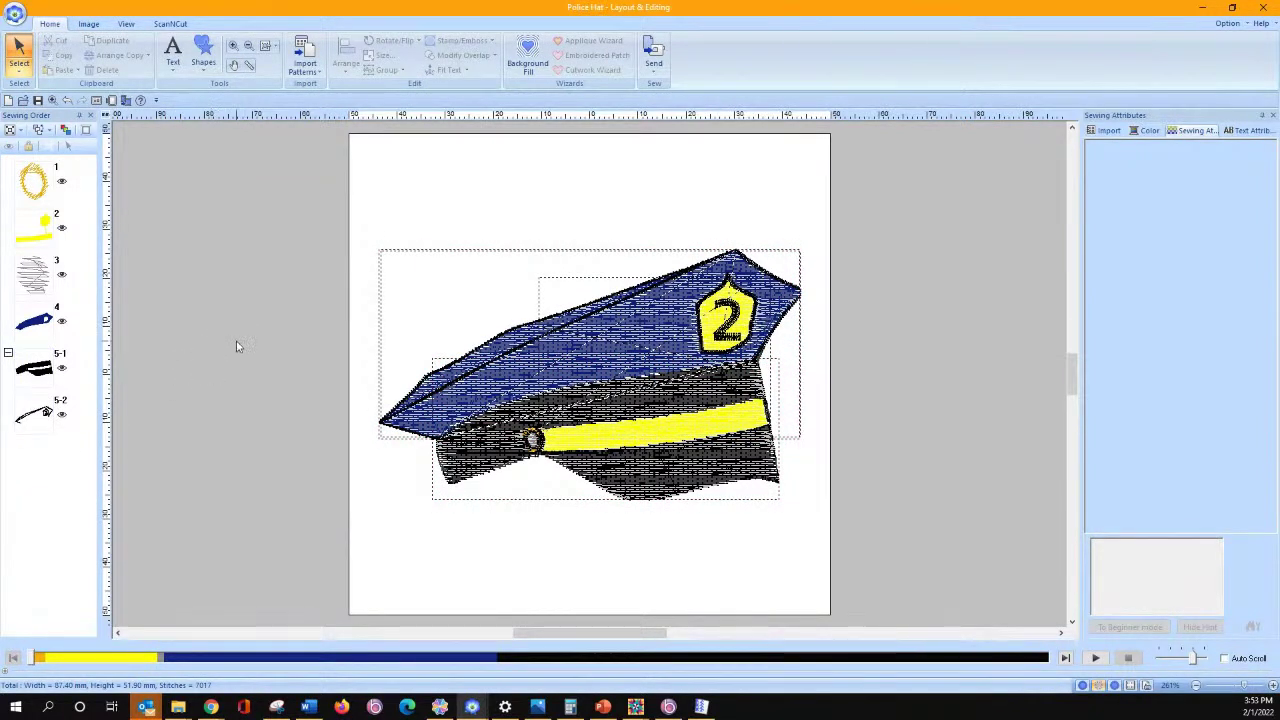
Convert the black lower section of the hat, 5-1, as a whole to an outline shape
{"action": "left_click", "coordinate": [40, 369]}
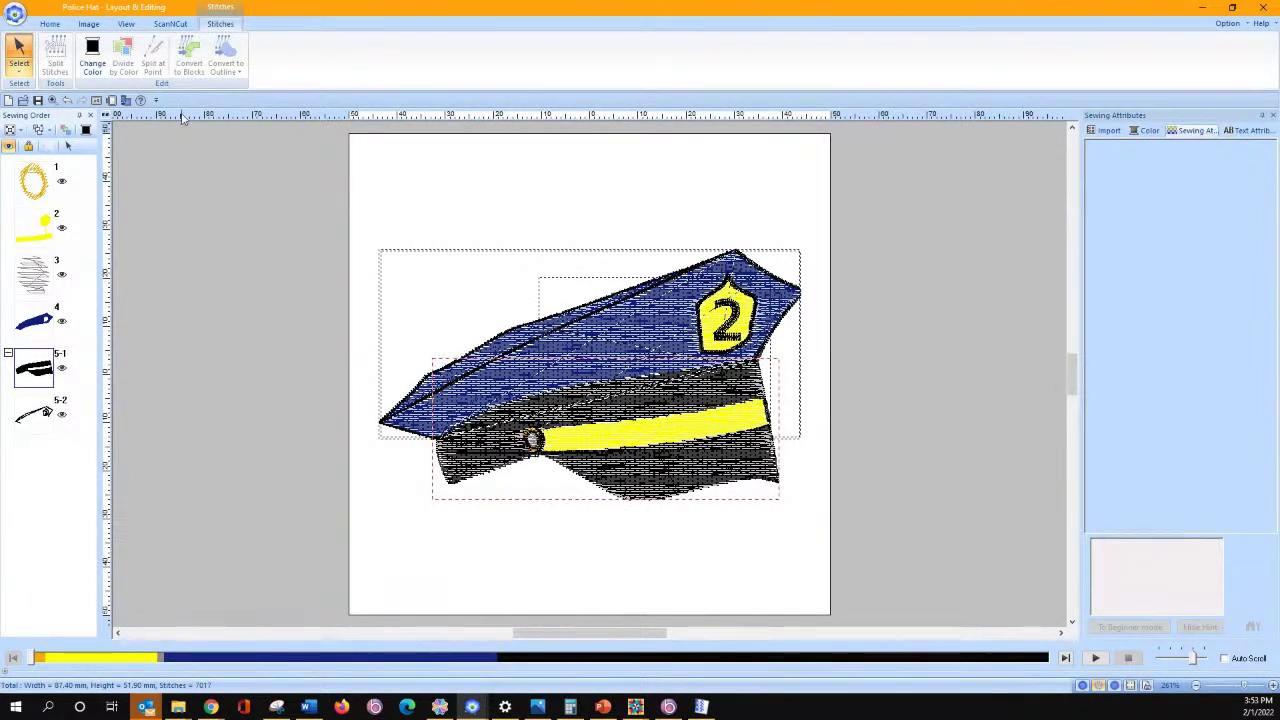
{"action": "left_click", "coordinate": [69, 147]}
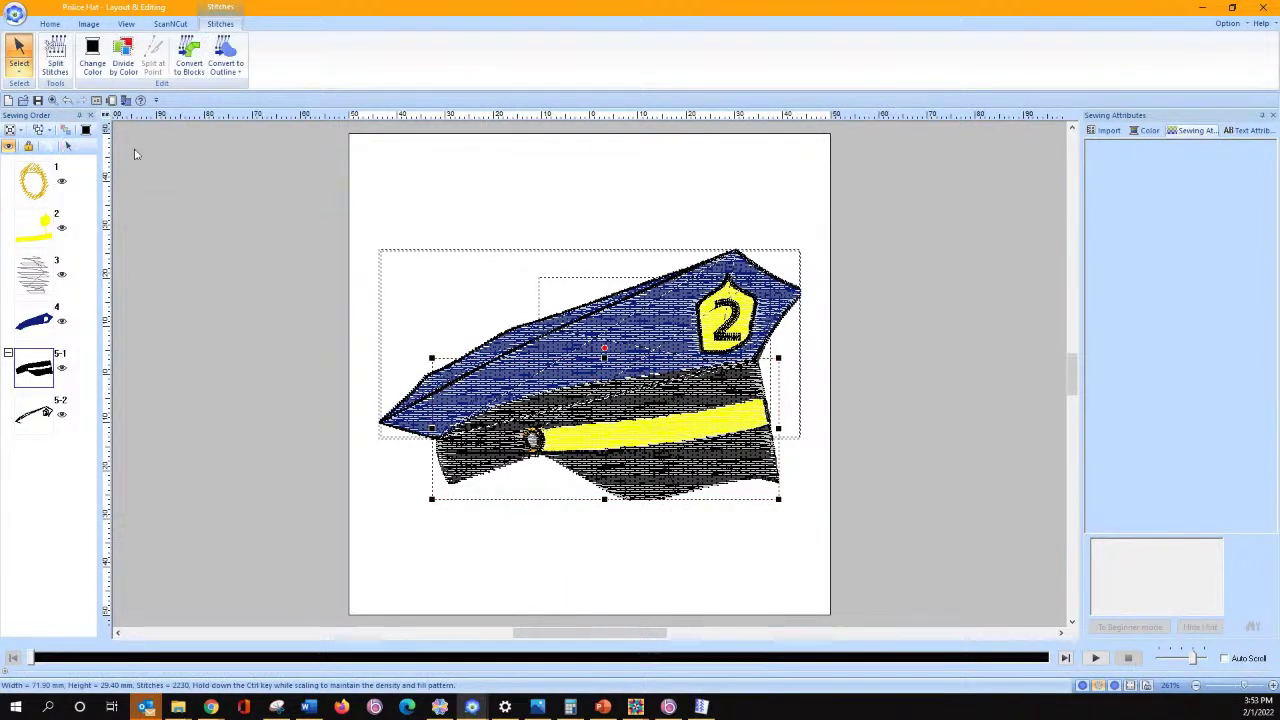
{"action": "left_click", "coordinate": [231, 76]}
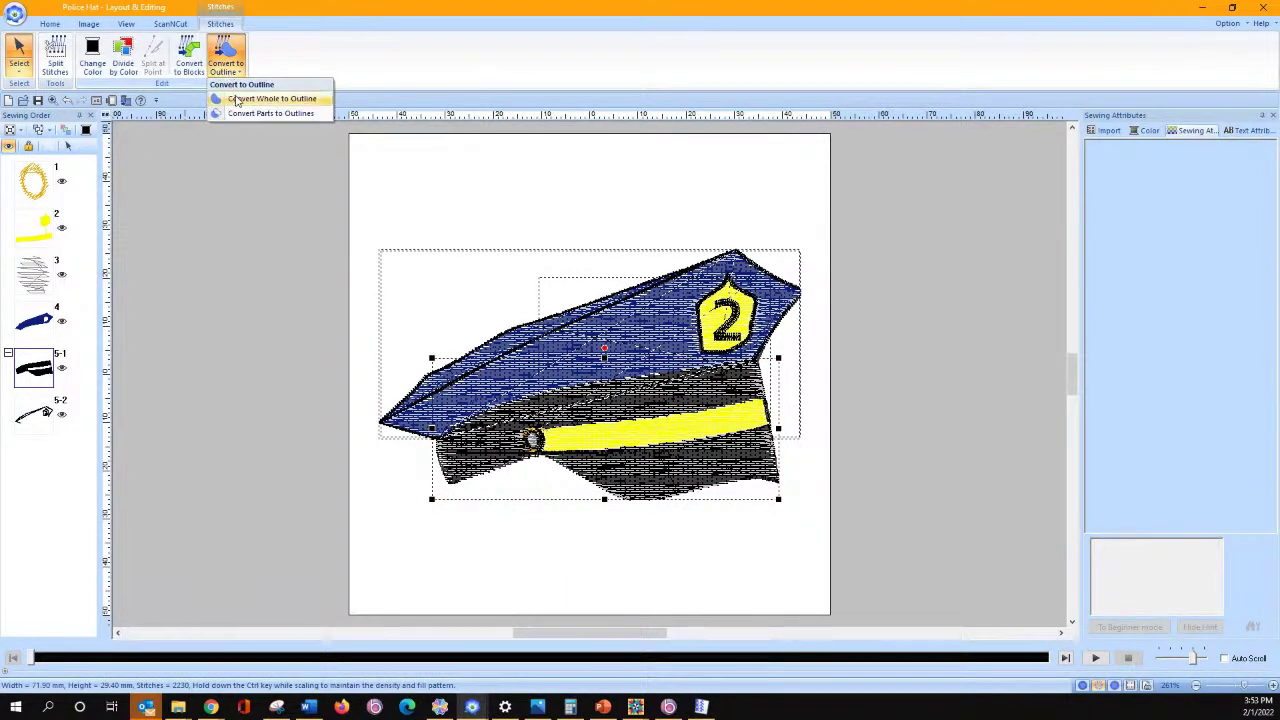
{"action": "left_click", "coordinate": [268, 98]}
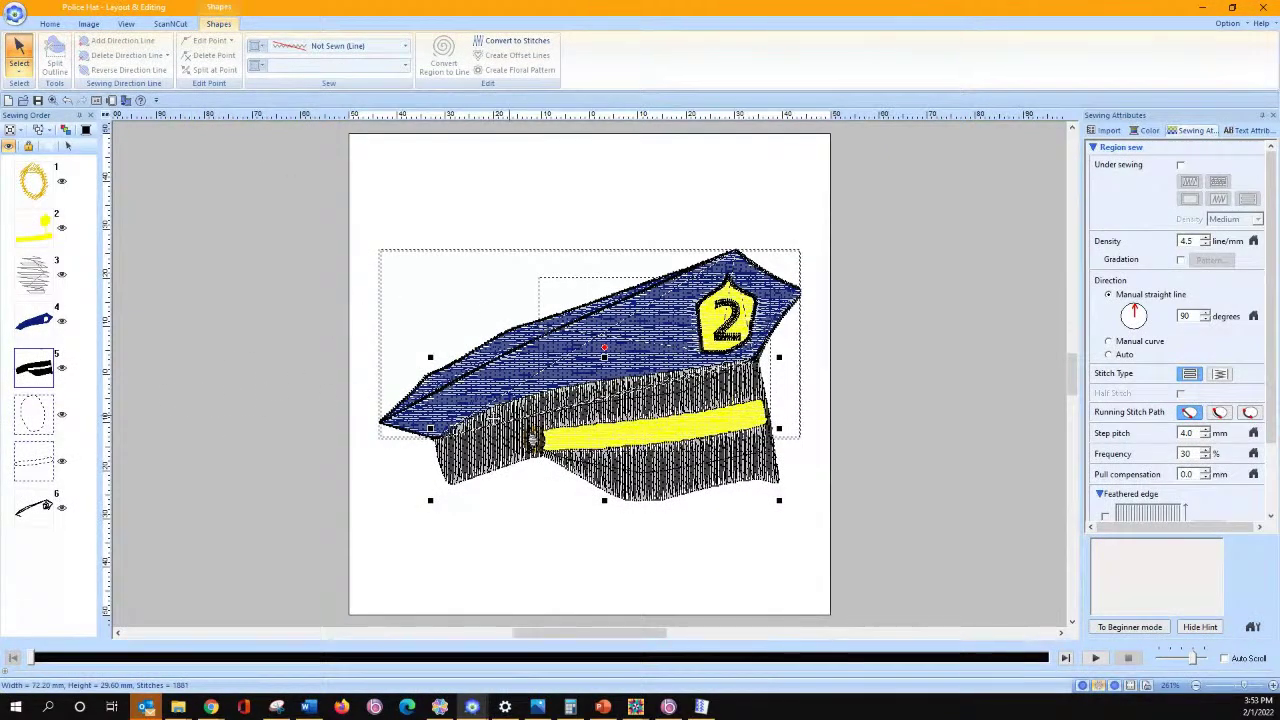
{"action": "left_click", "coordinate": [138, 403]}
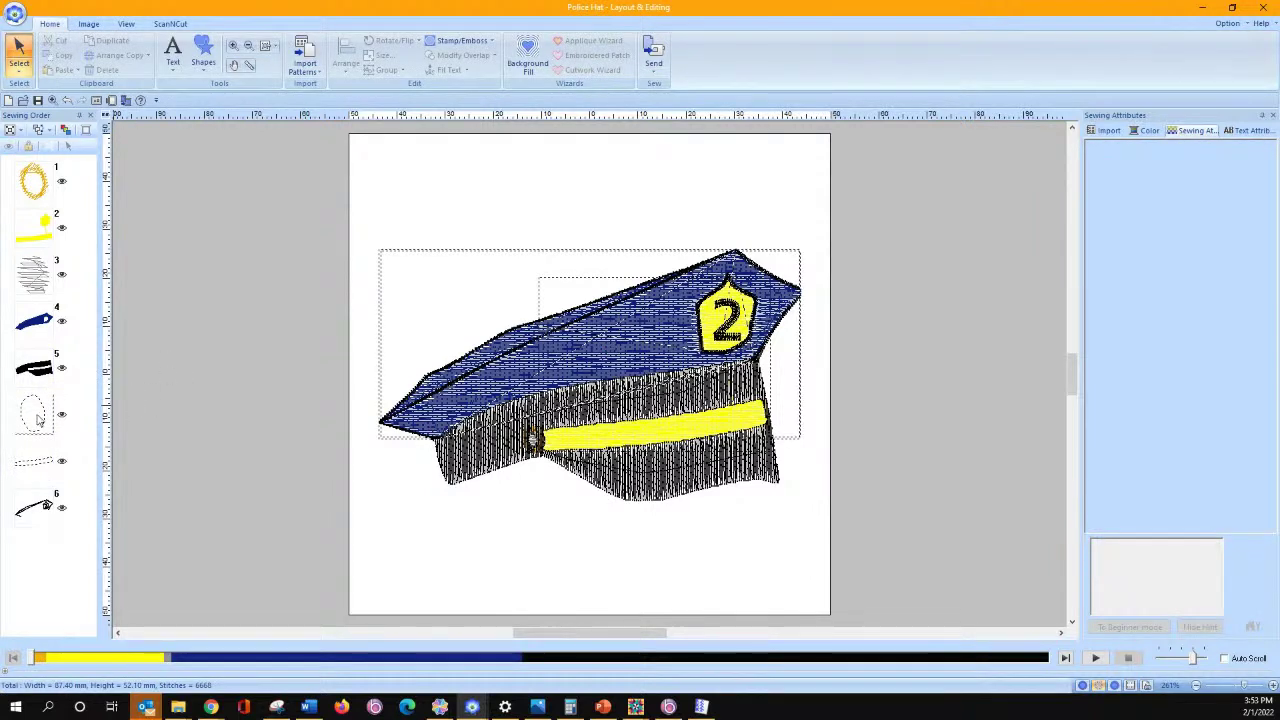
Delete the unsewn button oval and yellow-band cutout shapes from the black lower section
{"action": "left_click", "coordinate": [38, 420]}
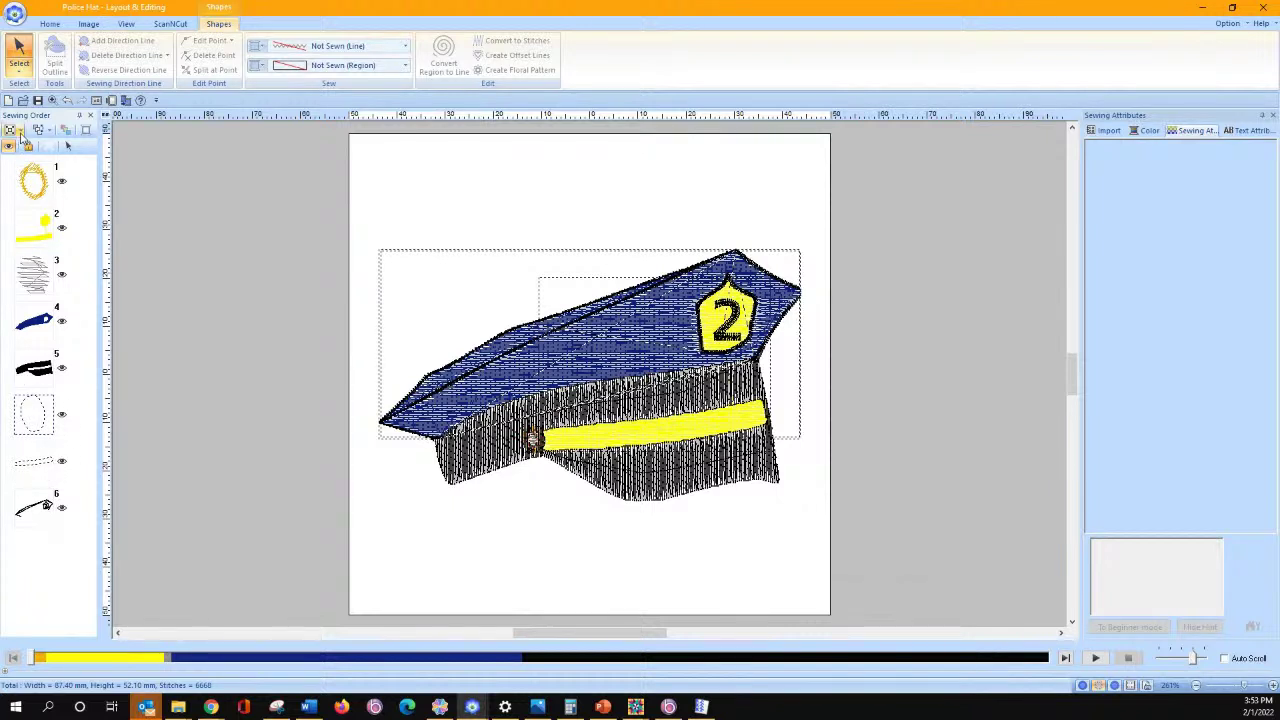
{"action": "left_click", "coordinate": [20, 134]}
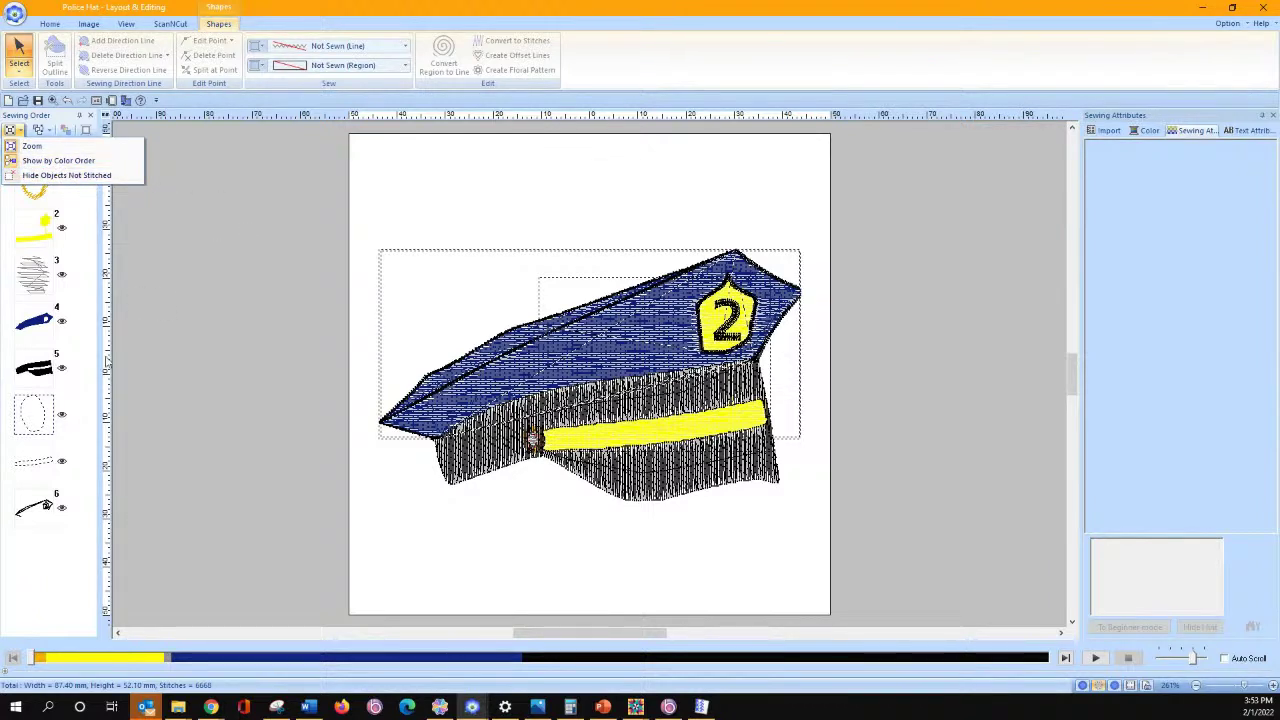
{"action": "left_click", "coordinate": [143, 360]}
{"action": "left_click", "coordinate": [44, 425]}
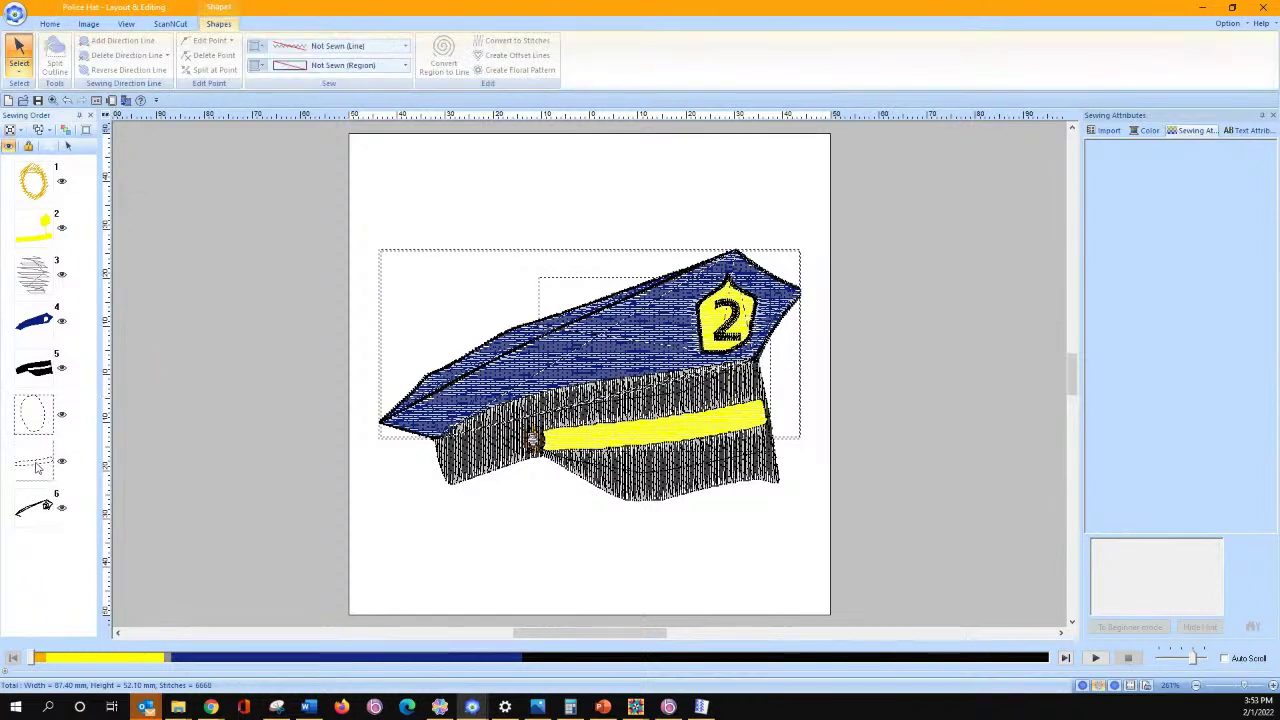
{"action": "left_click", "coordinate": [70, 148]}
{"action": "key", "text": "Delete"}
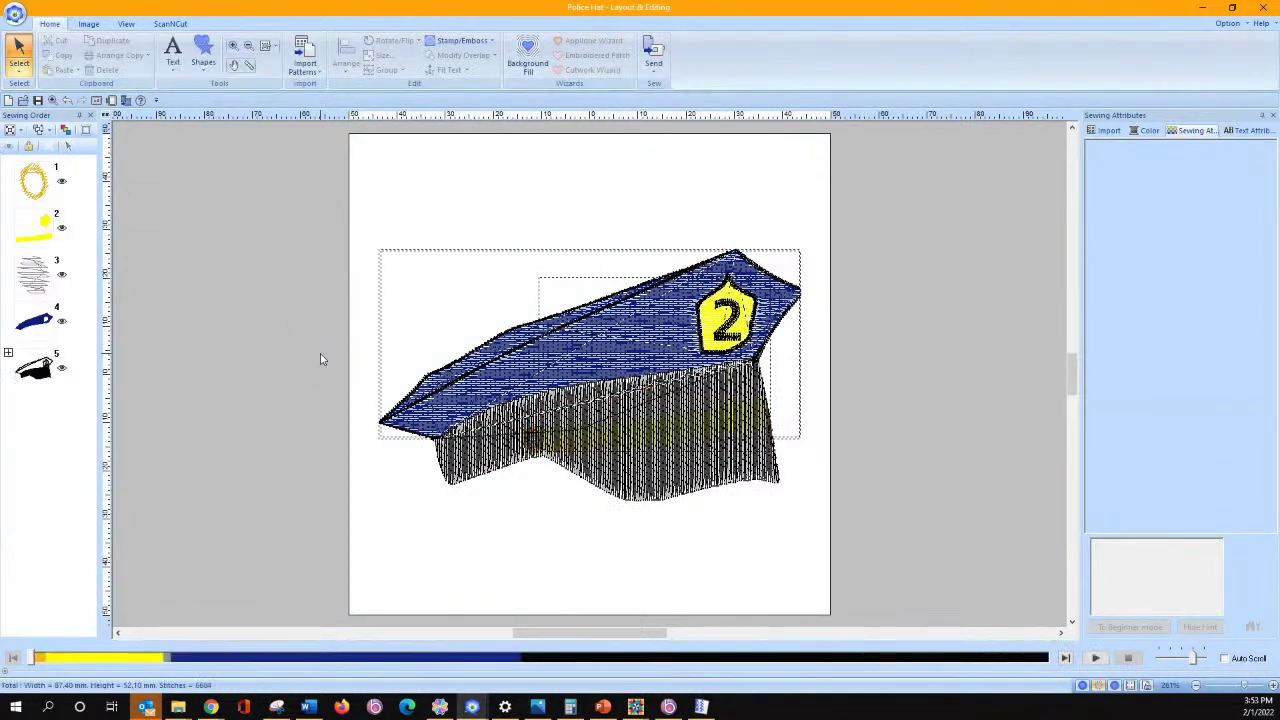
Start the Applique Wizard on the black lower section, 5-1, with Replace as the output pattern and Zigzag Stitch as the covering stitch
{"action": "left_click", "coordinate": [8, 352]}
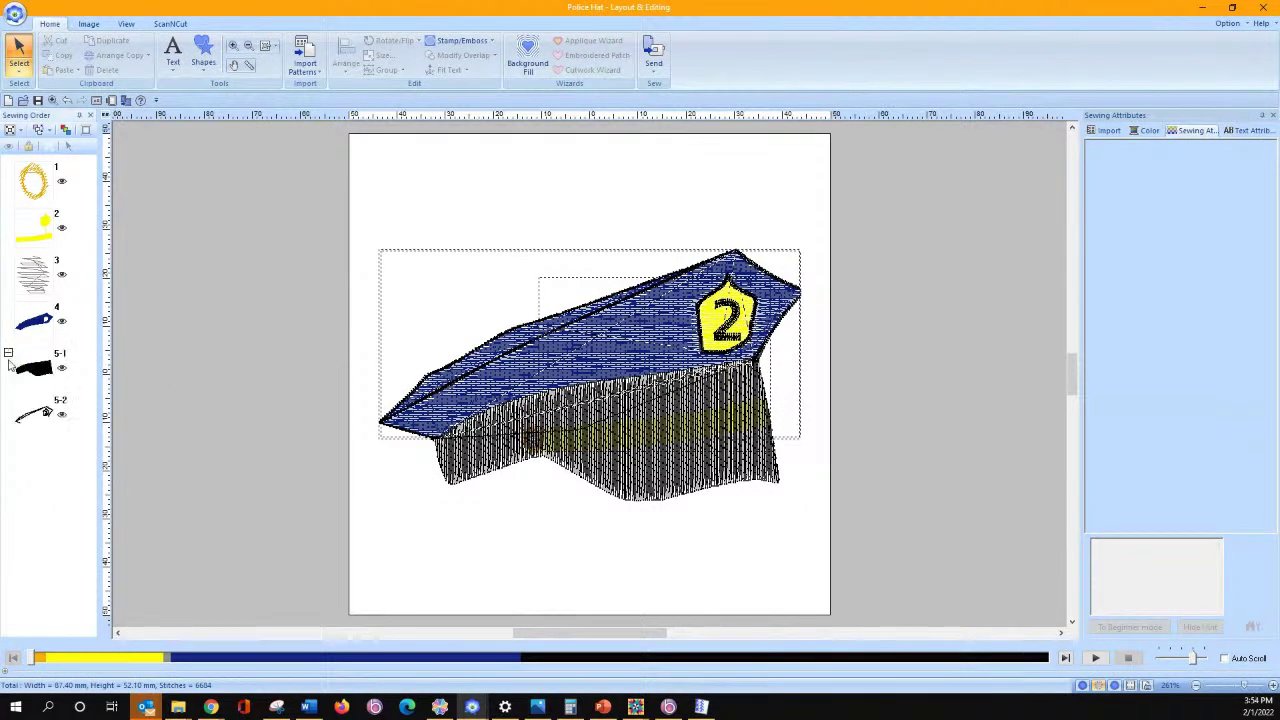
{"action": "left_click", "coordinate": [33, 368]}
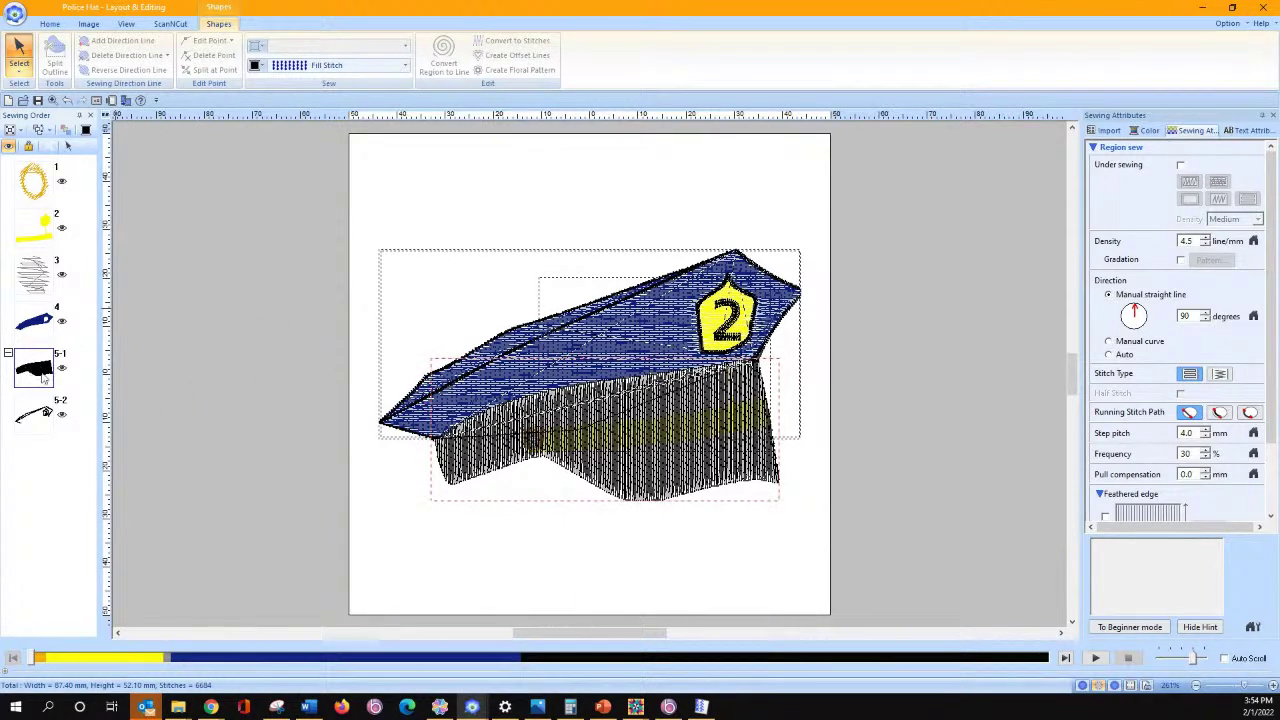
{"action": "left_click", "coordinate": [68, 148]}
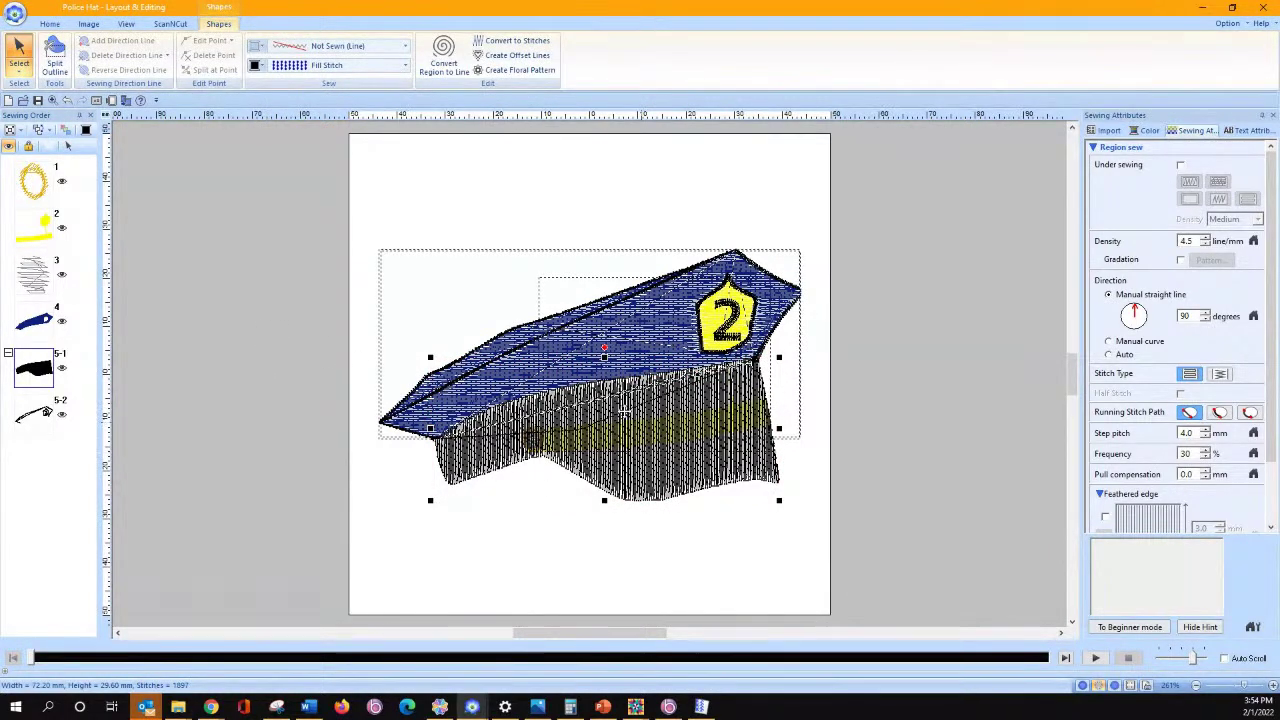
{"action": "left_click", "coordinate": [50, 24]}
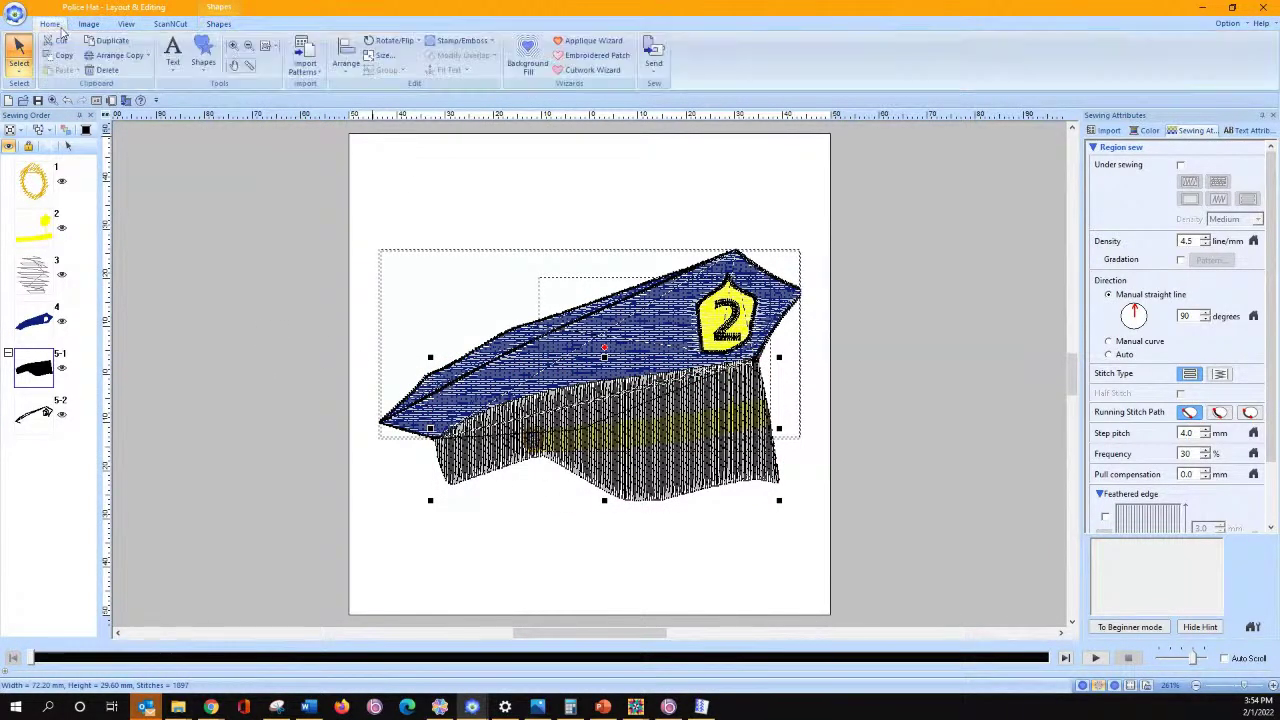
{"action": "left_click", "coordinate": [585, 41]}
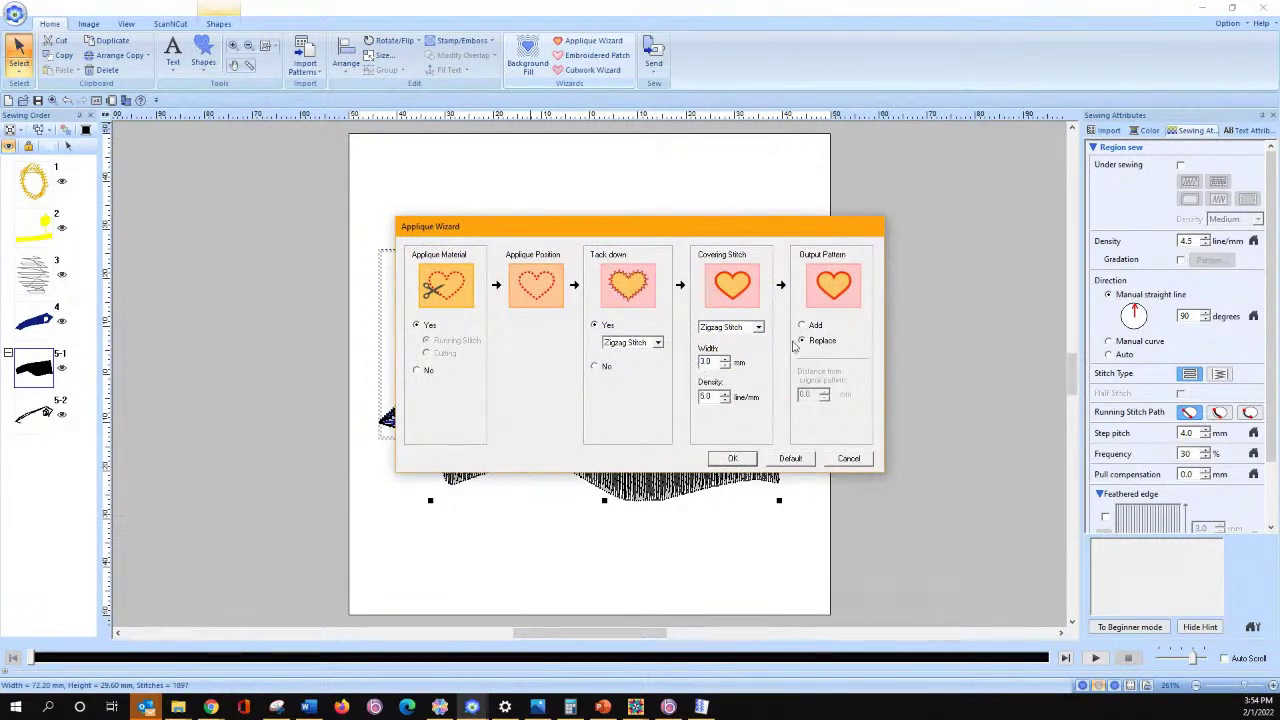
{"action": "left_click", "coordinate": [797, 344]}
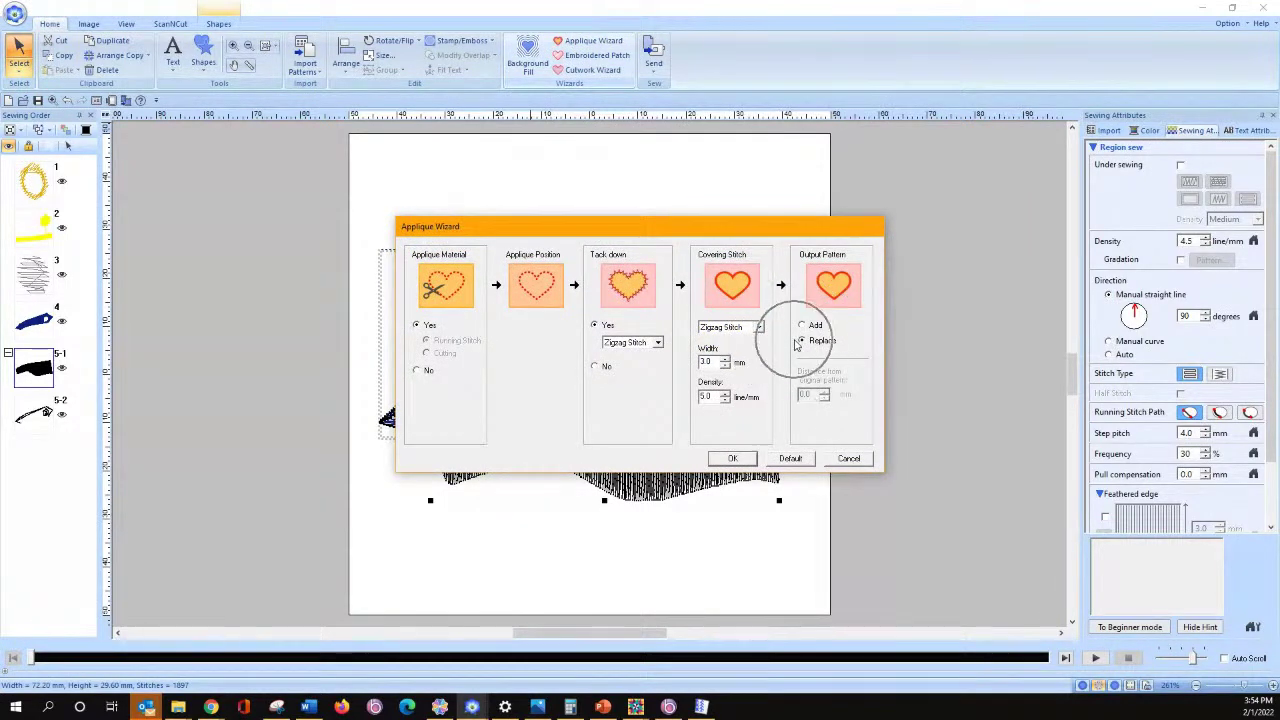
{"action": "left_click", "coordinate": [742, 330]}
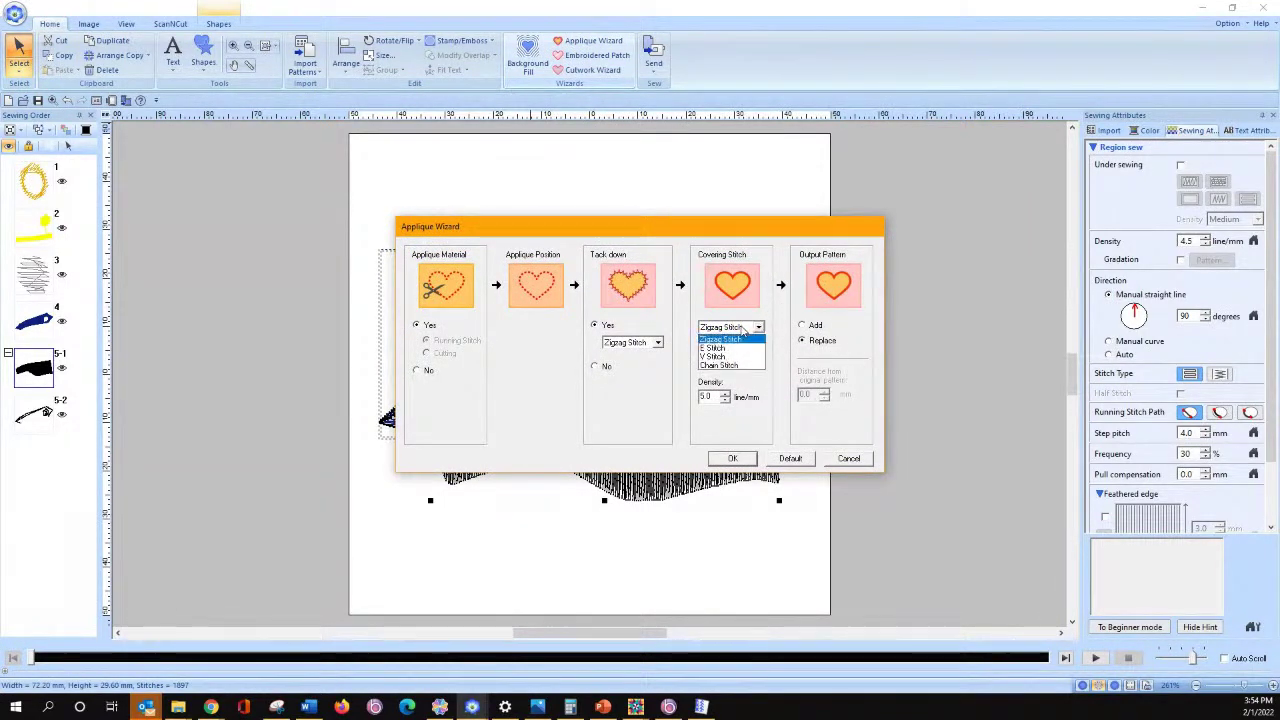
{"action": "left_click", "coordinate": [733, 339]}
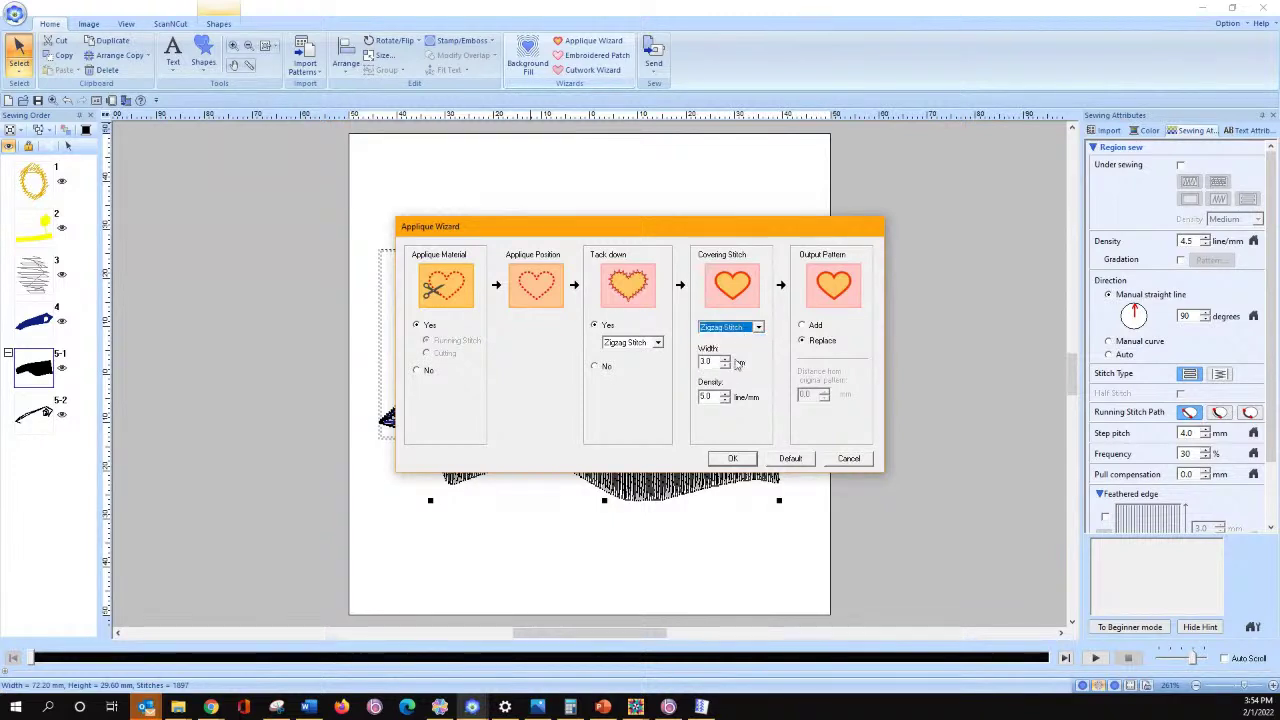
Set the covering stitch width to 2.5 mm, generate the lower section's applique and deselect it
{"action": "left_click", "coordinate": [725, 366]}
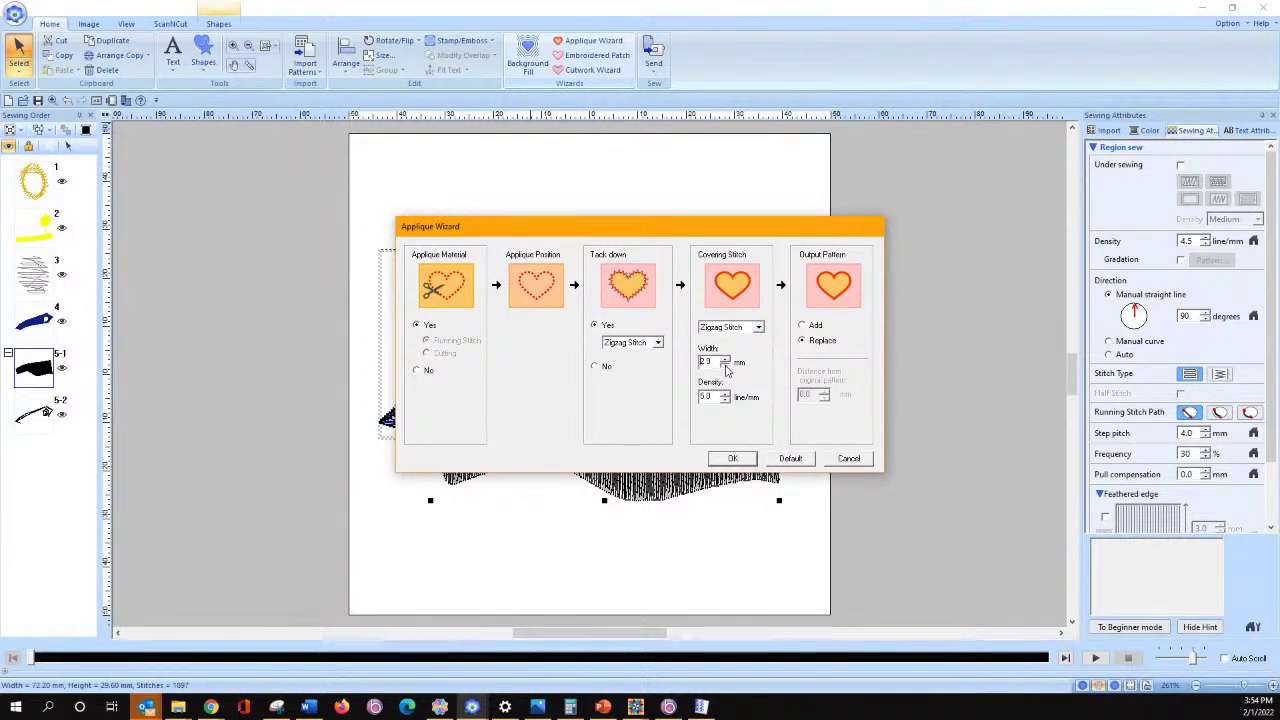
{"action": "left_click", "coordinate": [726, 367]}
{"action": "left_click", "coordinate": [708, 362]}
{"action": "left_click", "coordinate": [729, 459]}
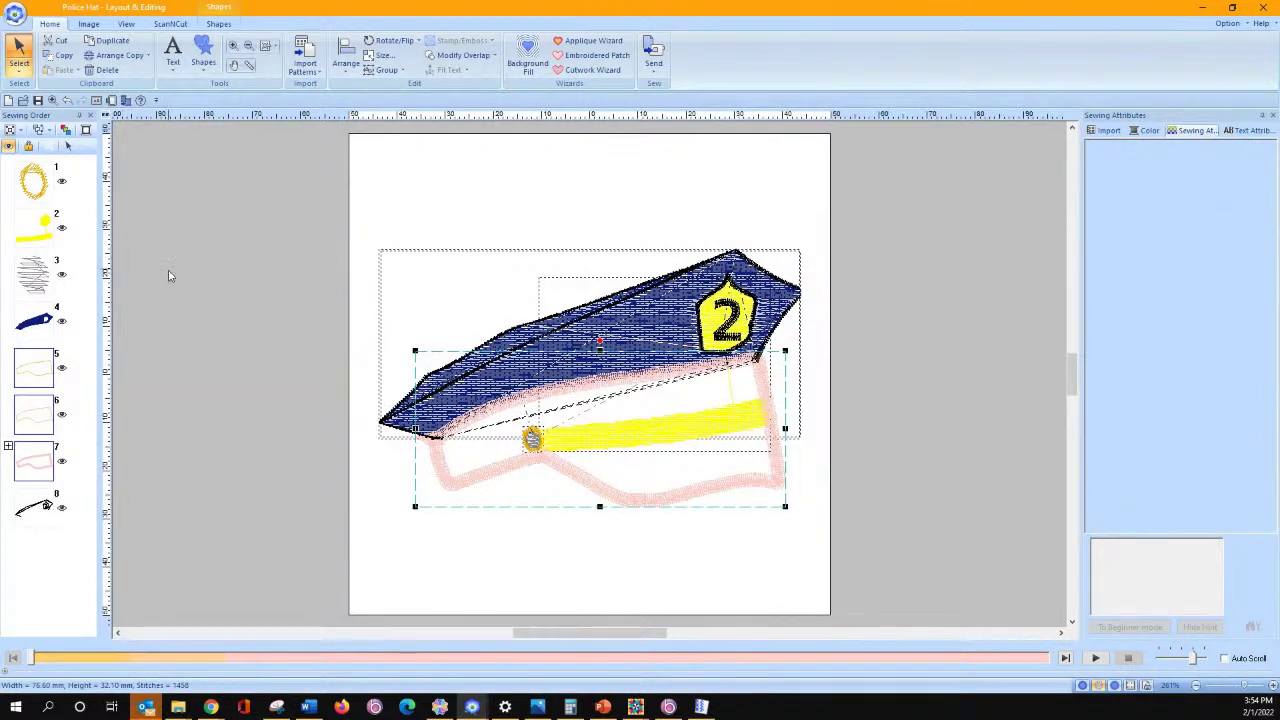
{"action": "left_click", "coordinate": [177, 308]}
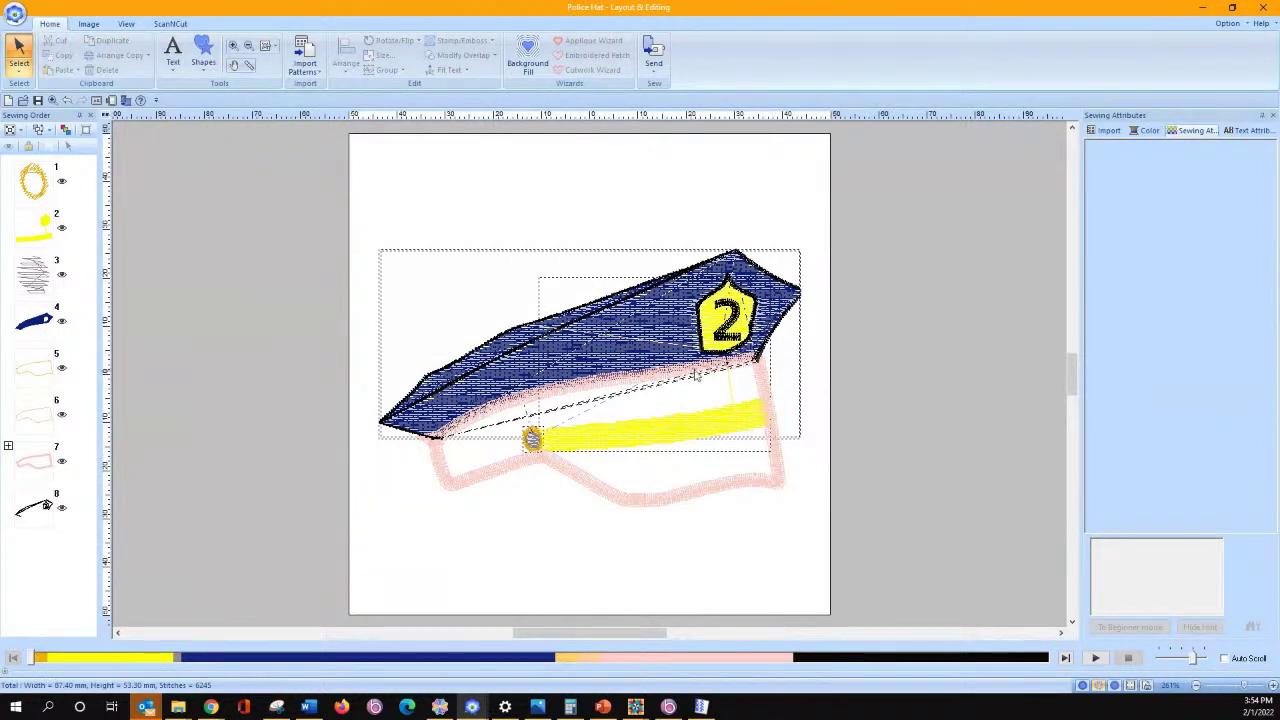
Convert the blue crown stitches, 4, as a whole to an outline shape and delete the unsewn badge cutout shape
{"action": "left_click", "coordinate": [33, 320]}
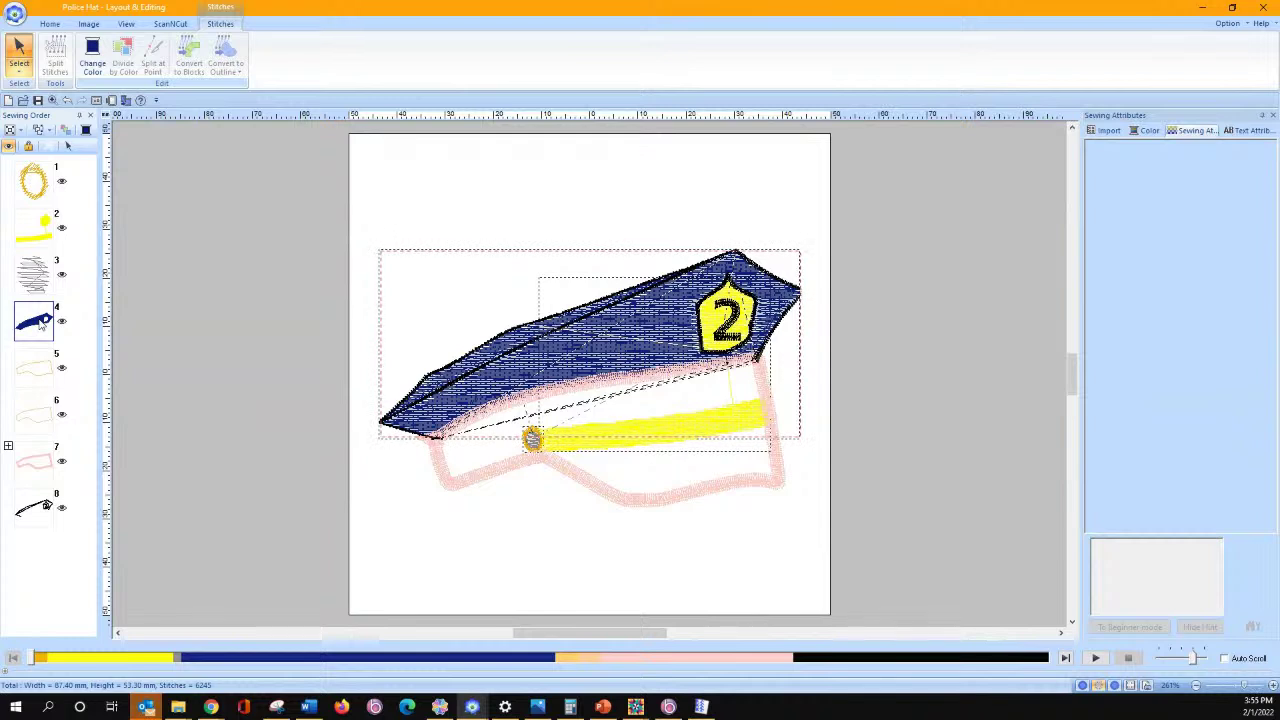
{"action": "left_click", "coordinate": [69, 147]}
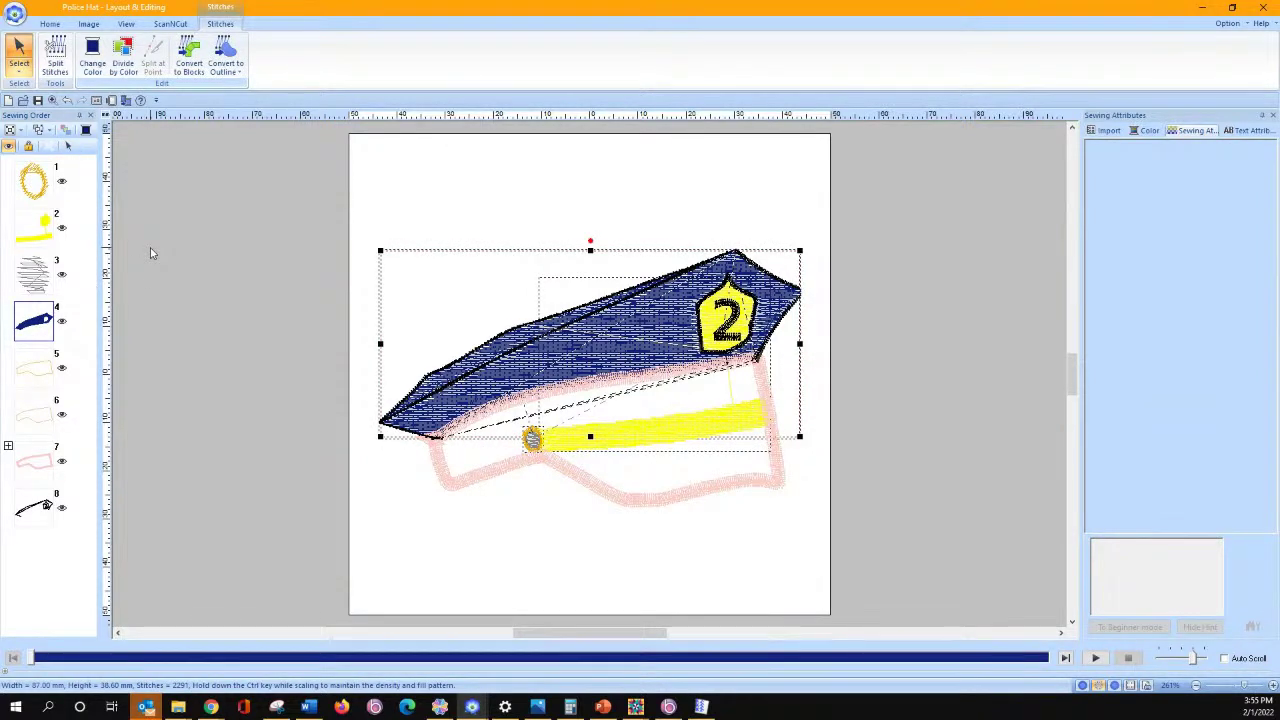
{"action": "left_click", "coordinate": [228, 70]}
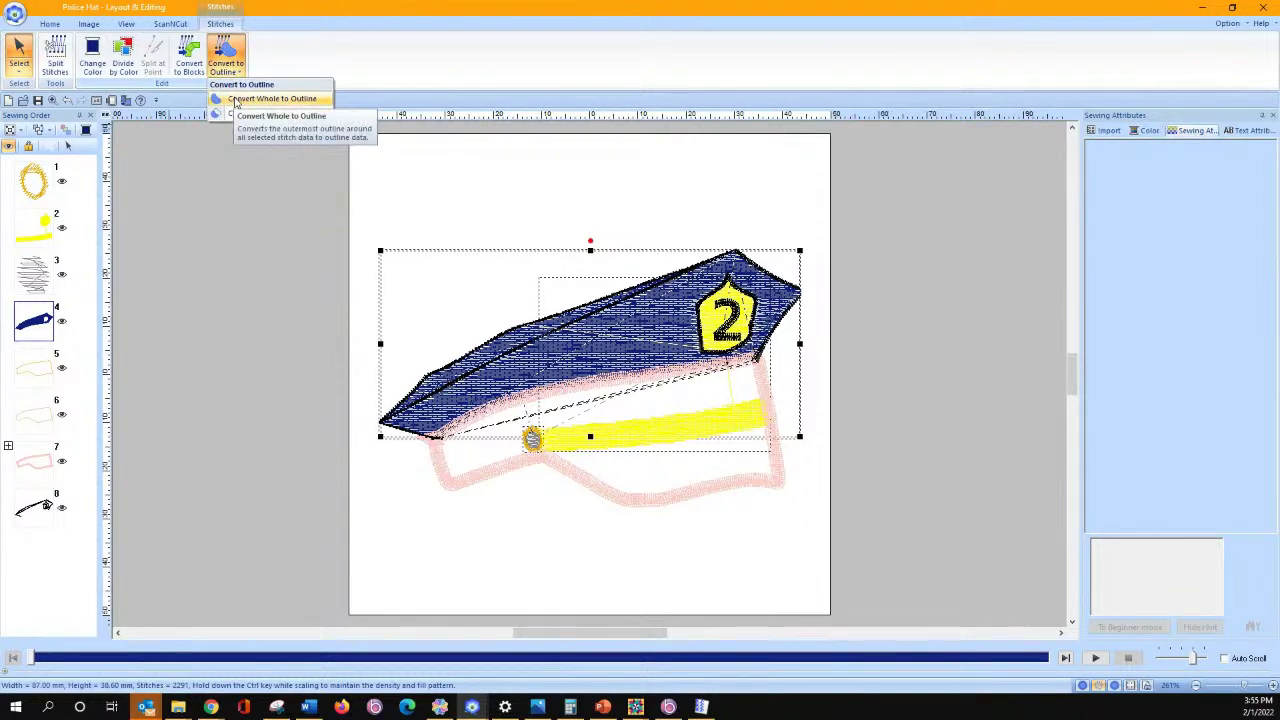
{"action": "left_click", "coordinate": [236, 100]}
{"action": "left_click", "coordinate": [156, 324]}
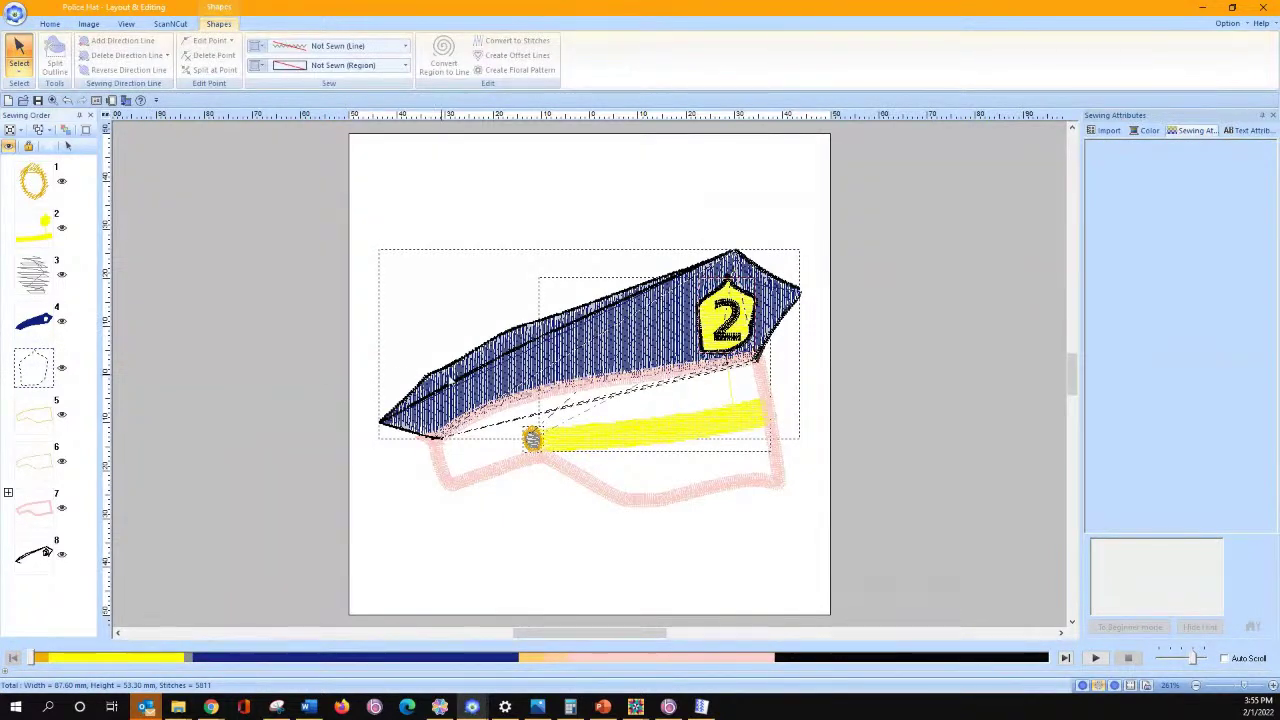
{"action": "left_click", "coordinate": [42, 371]}
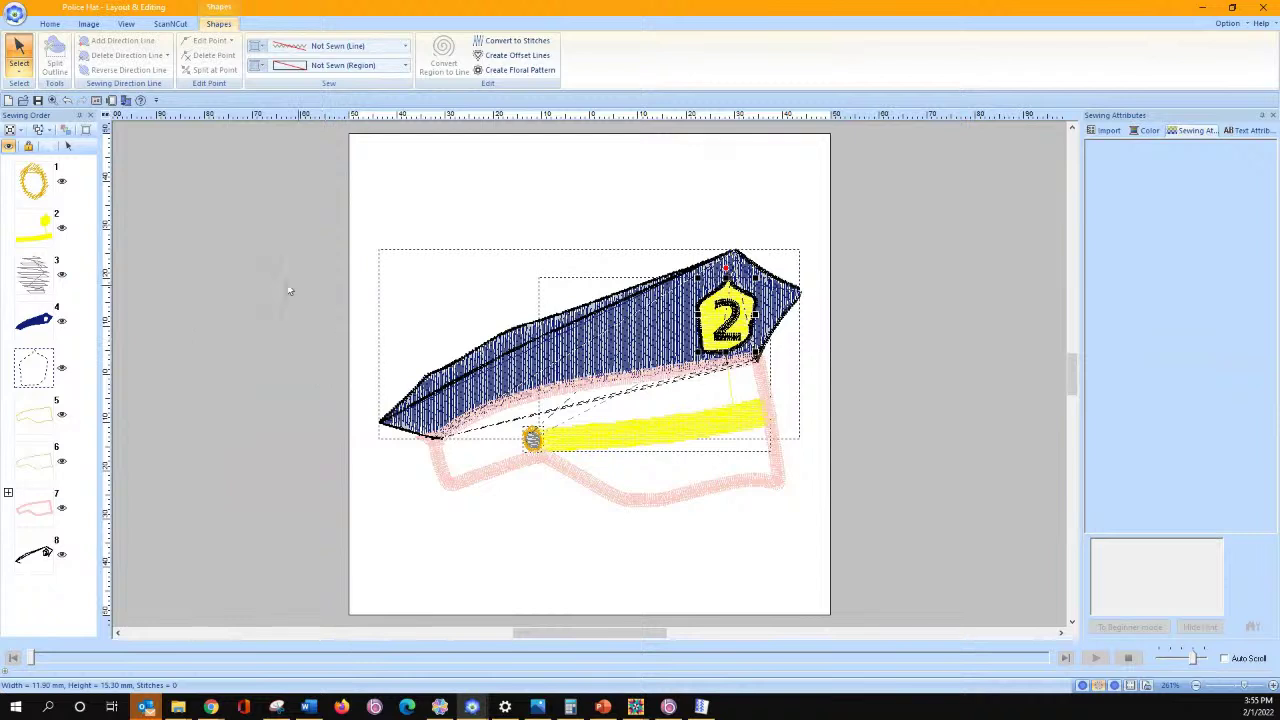
{"action": "left_click", "coordinate": [492, 307]}
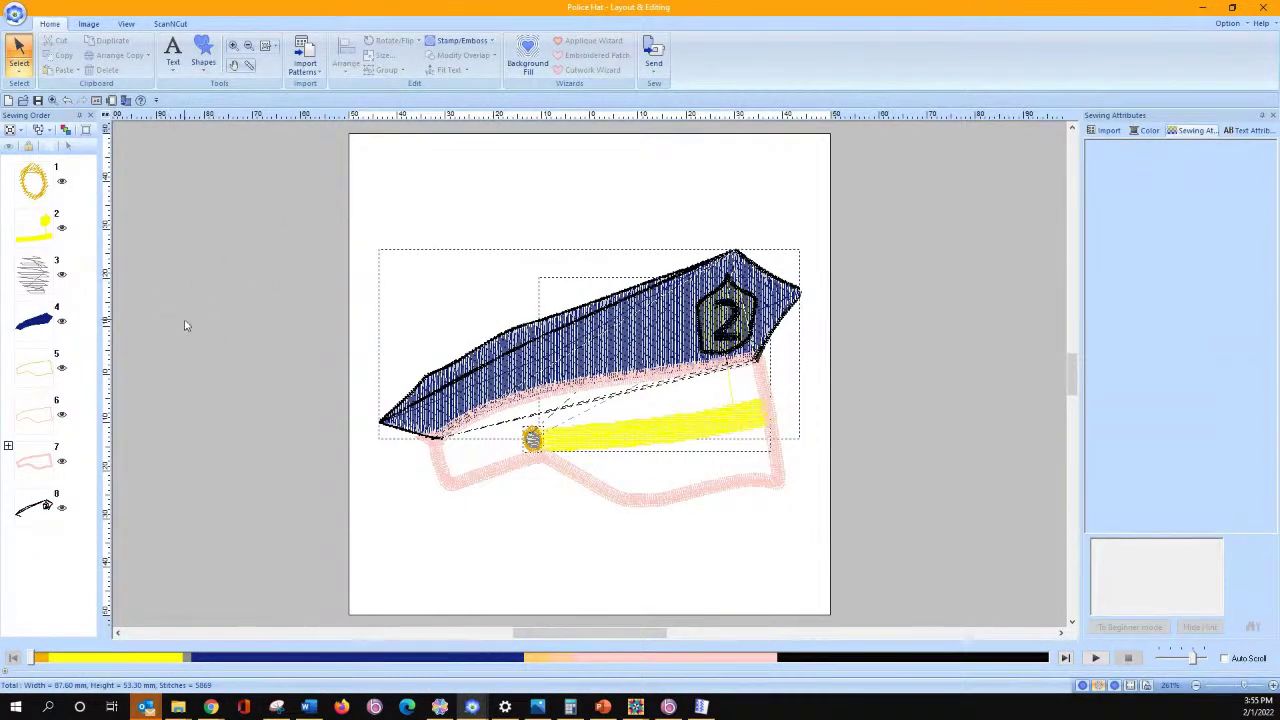
Turn the blue crown shape into an applique with a 2.5 mm zigzag covering stitch, replacing the original pattern, and deselect it
{"action": "left_click", "coordinate": [33, 320]}
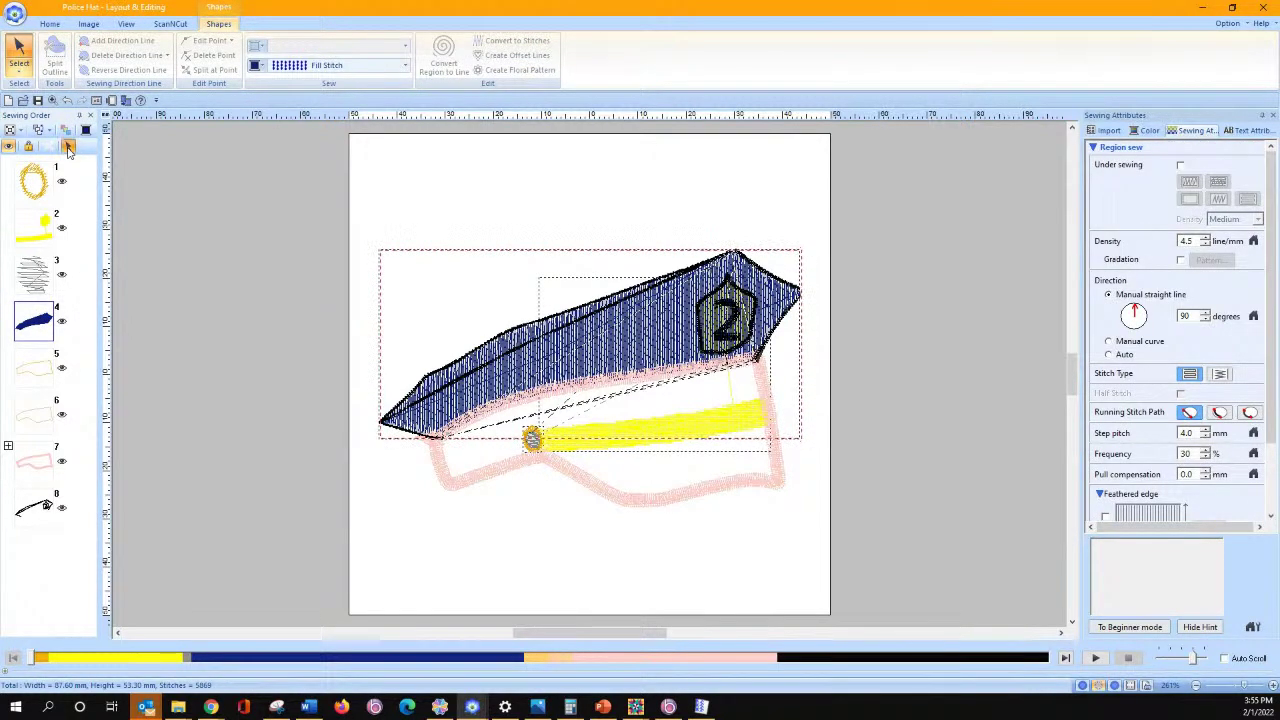
{"action": "left_click", "coordinate": [47, 28]}
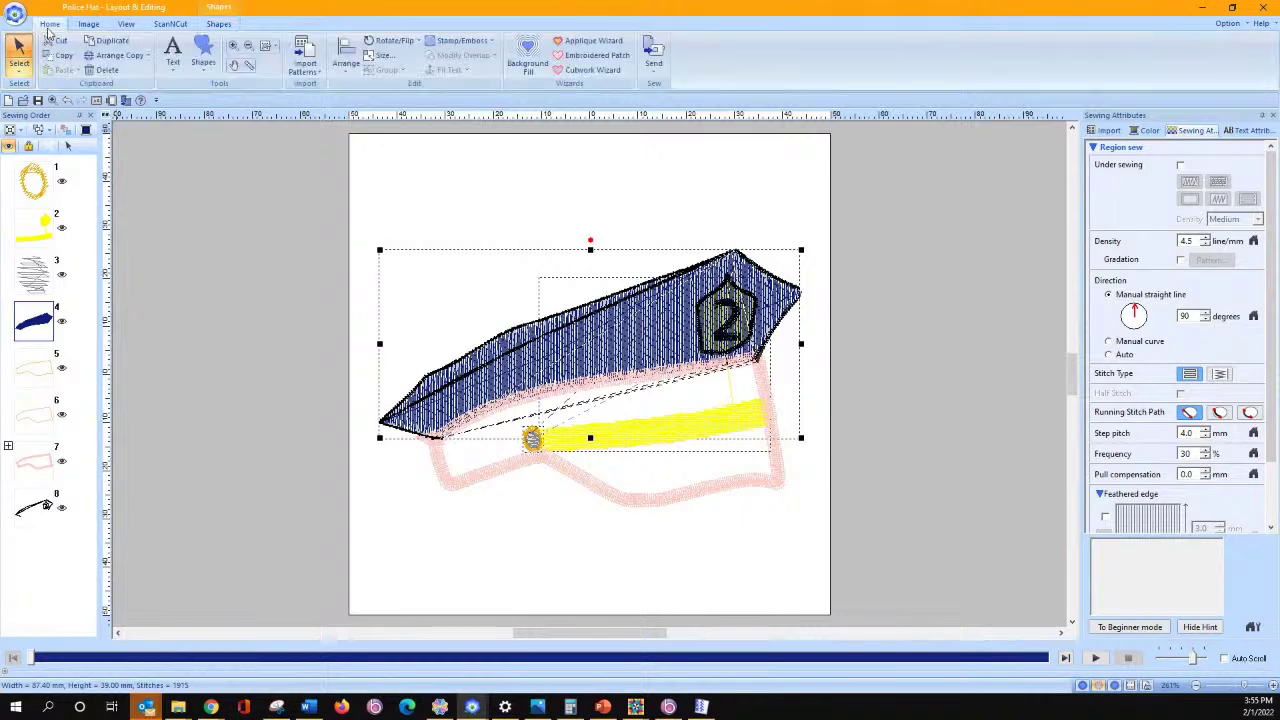
{"action": "left_click", "coordinate": [590, 42]}
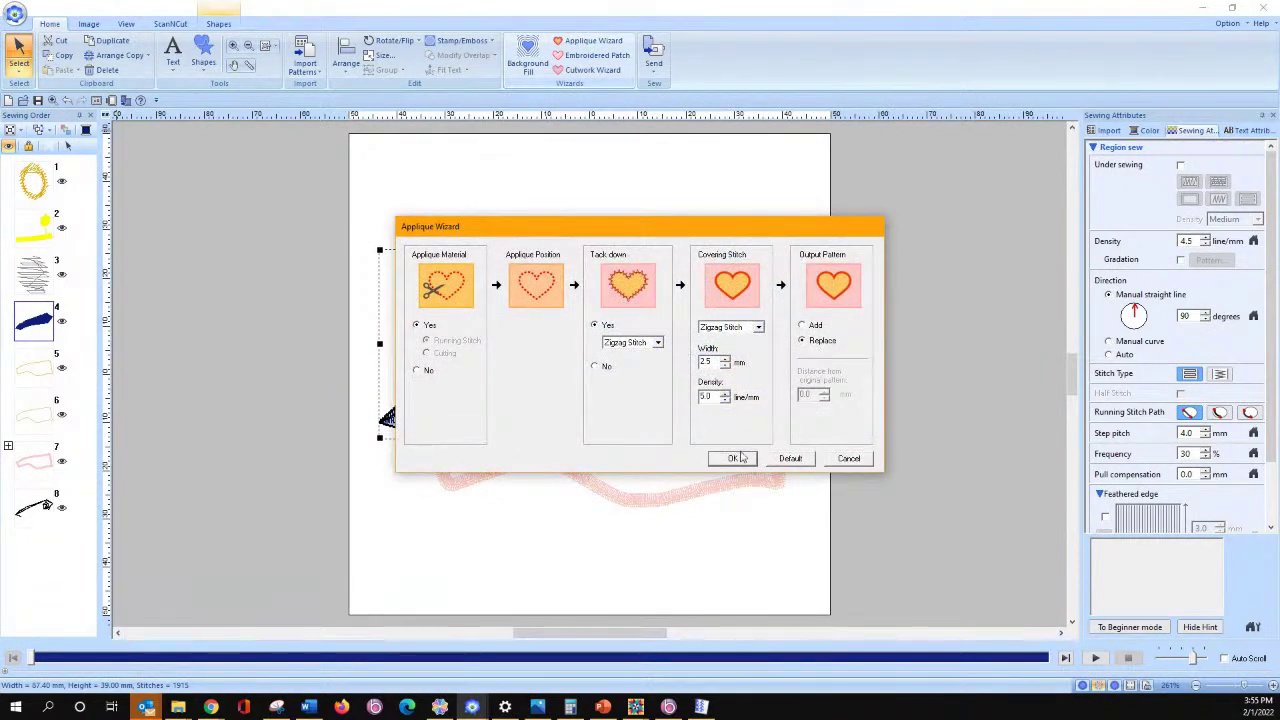
{"action": "left_click", "coordinate": [733, 458]}
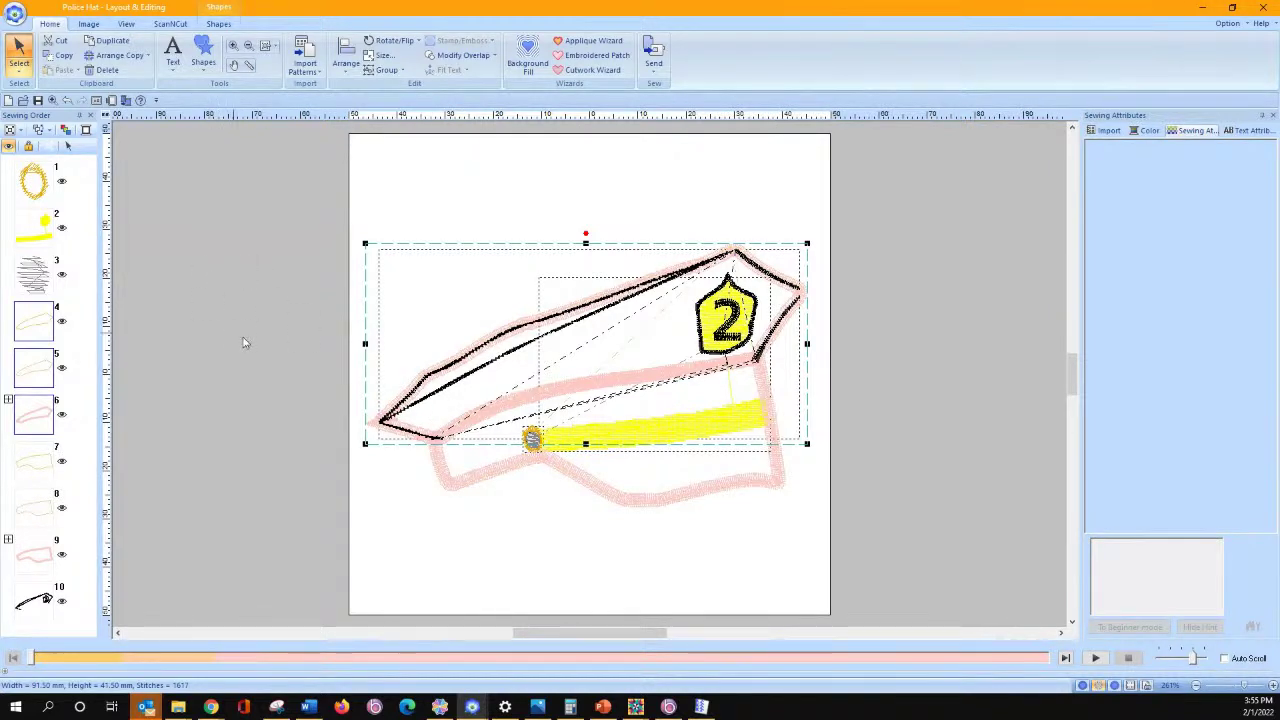
{"action": "left_click", "coordinate": [124, 498]}
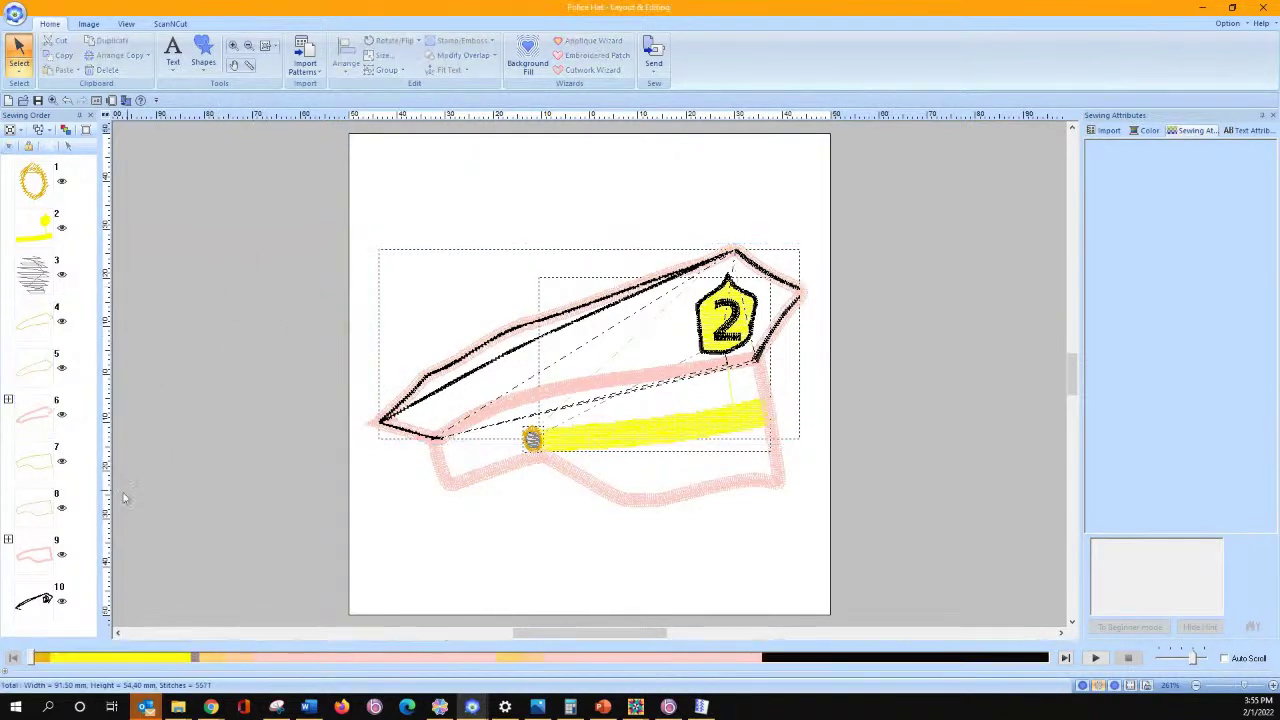
Split the black crown detail stitches from the badge with an outline drawn around the crown, and delete the separated crown stitches
{"action": "left_click", "coordinate": [44, 598]}
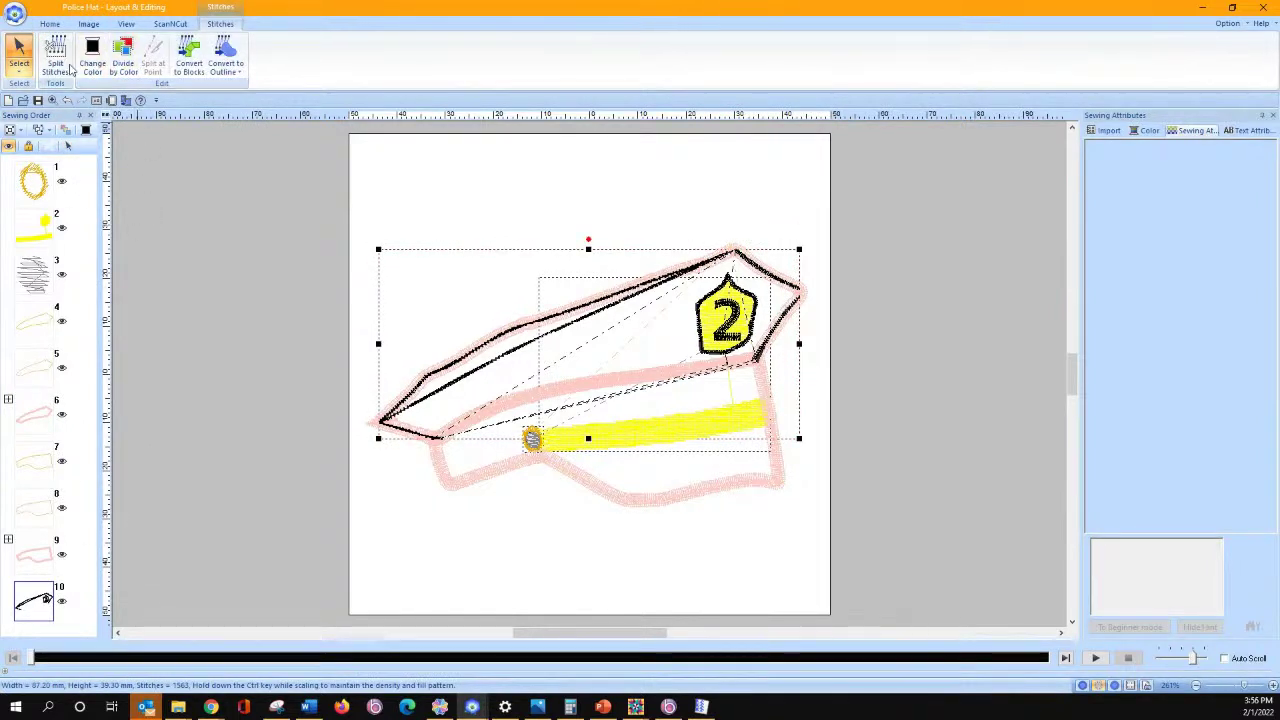
{"action": "left_click", "coordinate": [56, 63]}
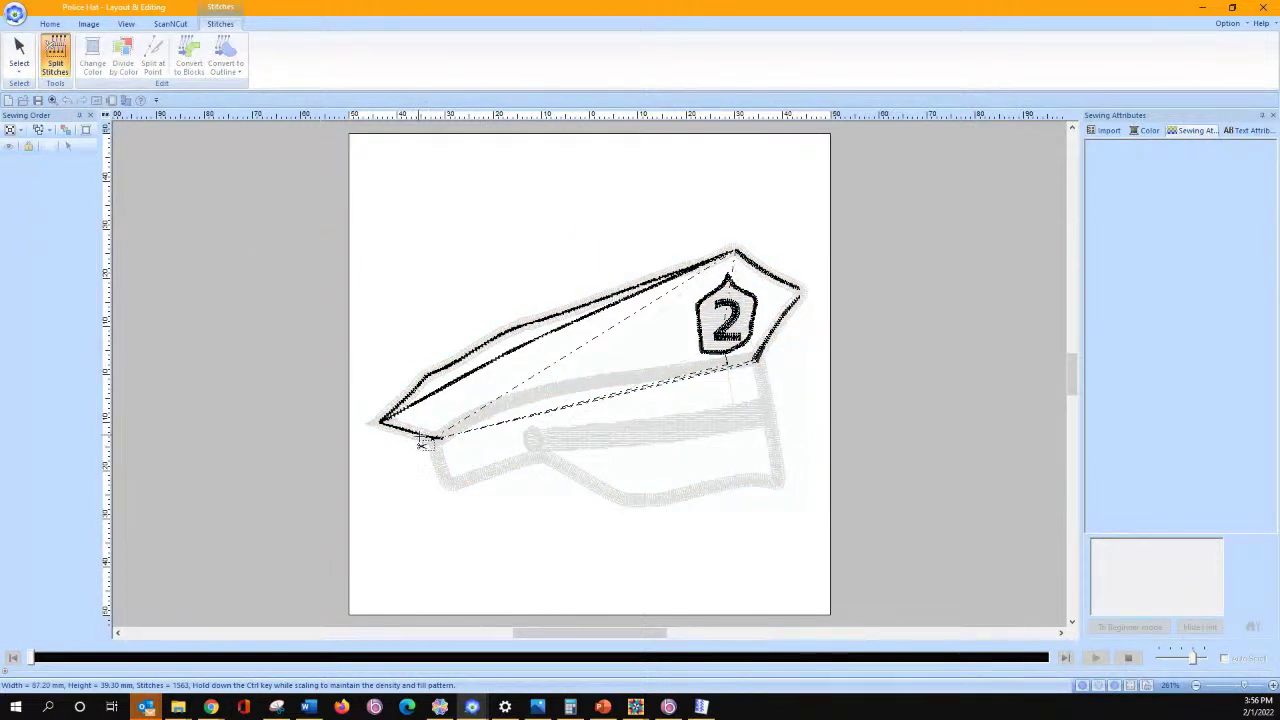
{"action": "left_click", "coordinate": [448, 417]}
{"action": "left_click", "coordinate": [444, 441]}
{"action": "left_click", "coordinate": [381, 454]}
{"action": "left_click", "coordinate": [355, 385]}
{"action": "left_click", "coordinate": [484, 302]}
{"action": "left_click", "coordinate": [703, 237]}
{"action": "left_click", "coordinate": [766, 244]}
{"action": "left_click", "coordinate": [820, 290]}
{"action": "left_click", "coordinate": [783, 358]}
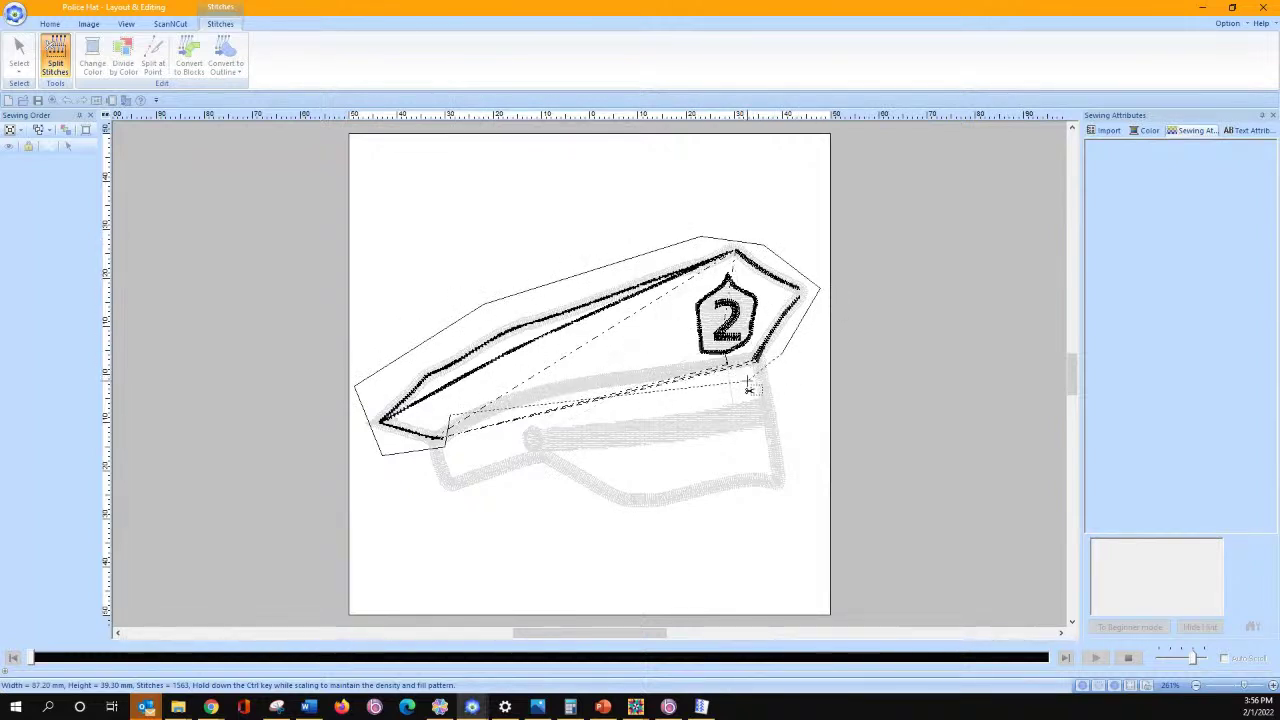
{"action": "left_click", "coordinate": [748, 372]}
{"action": "left_click", "coordinate": [771, 299]}
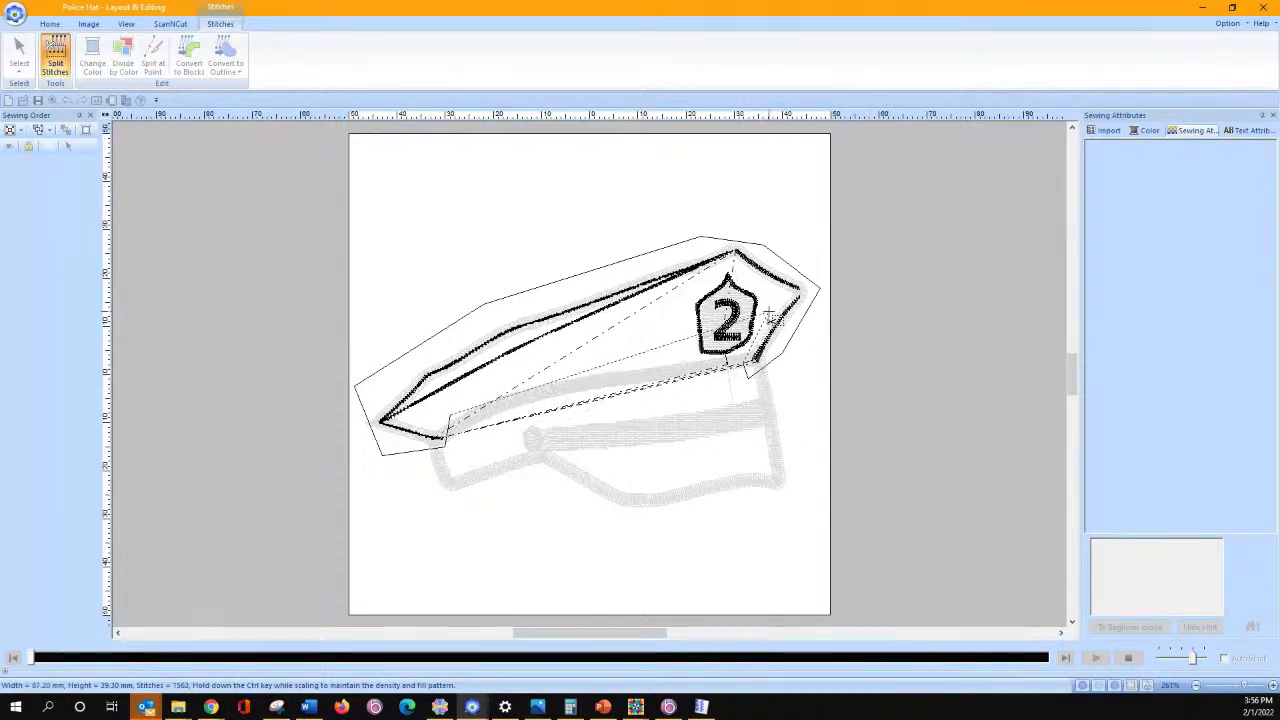
{"action": "left_click", "coordinate": [735, 262]}
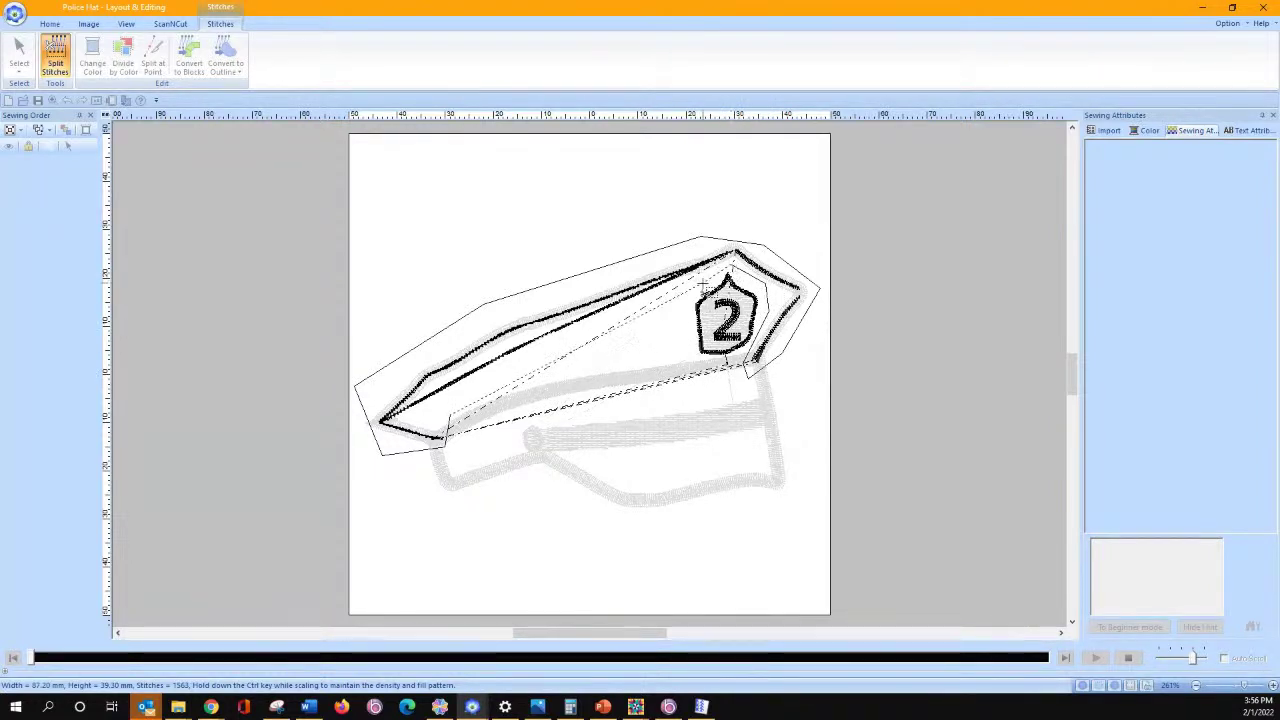
{"action": "double_click", "coordinate": [458, 405]}
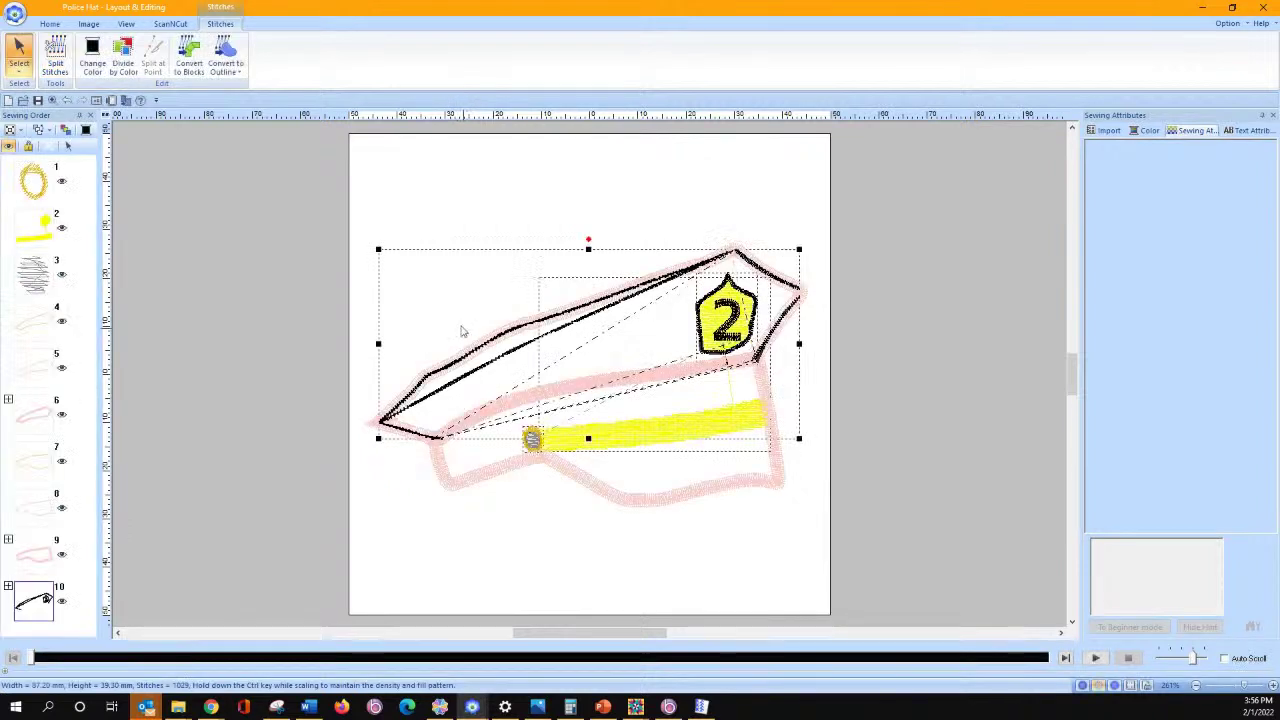
{"action": "key", "text": "Delete"}
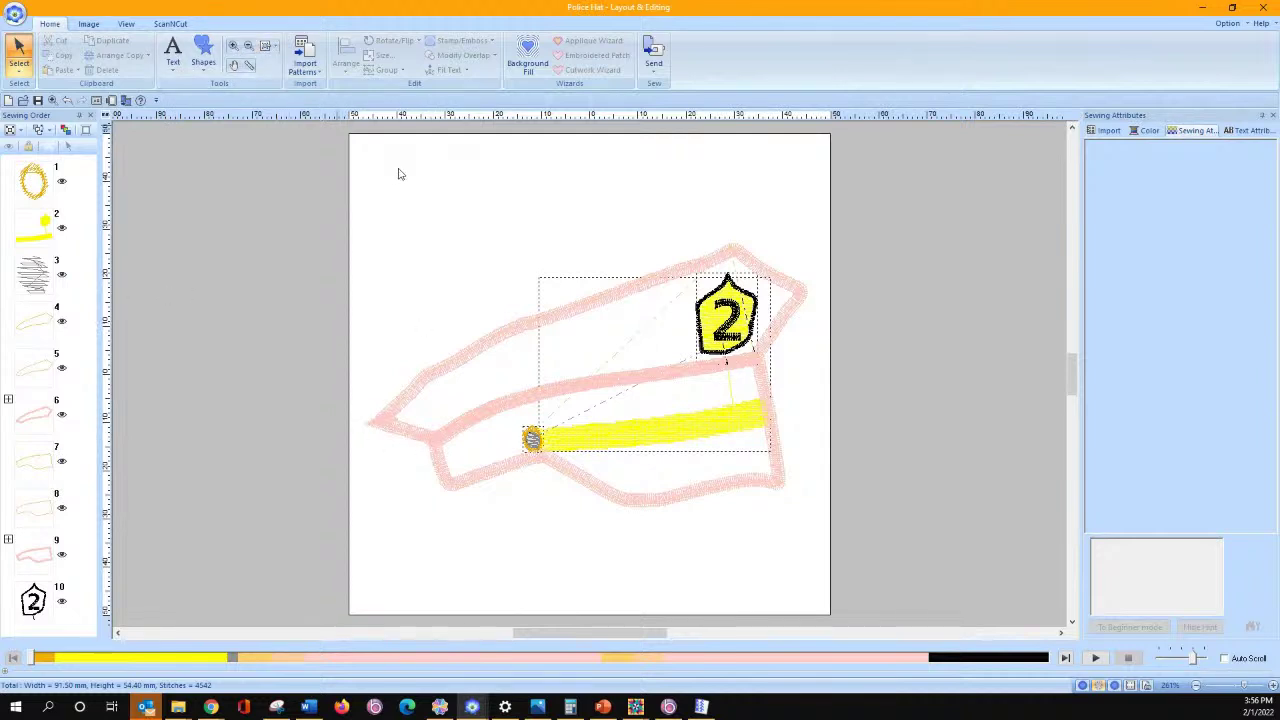
Preview the hat in the solid and realistic views and return to the stitch view
{"action": "left_click", "coordinate": [1098, 686]}
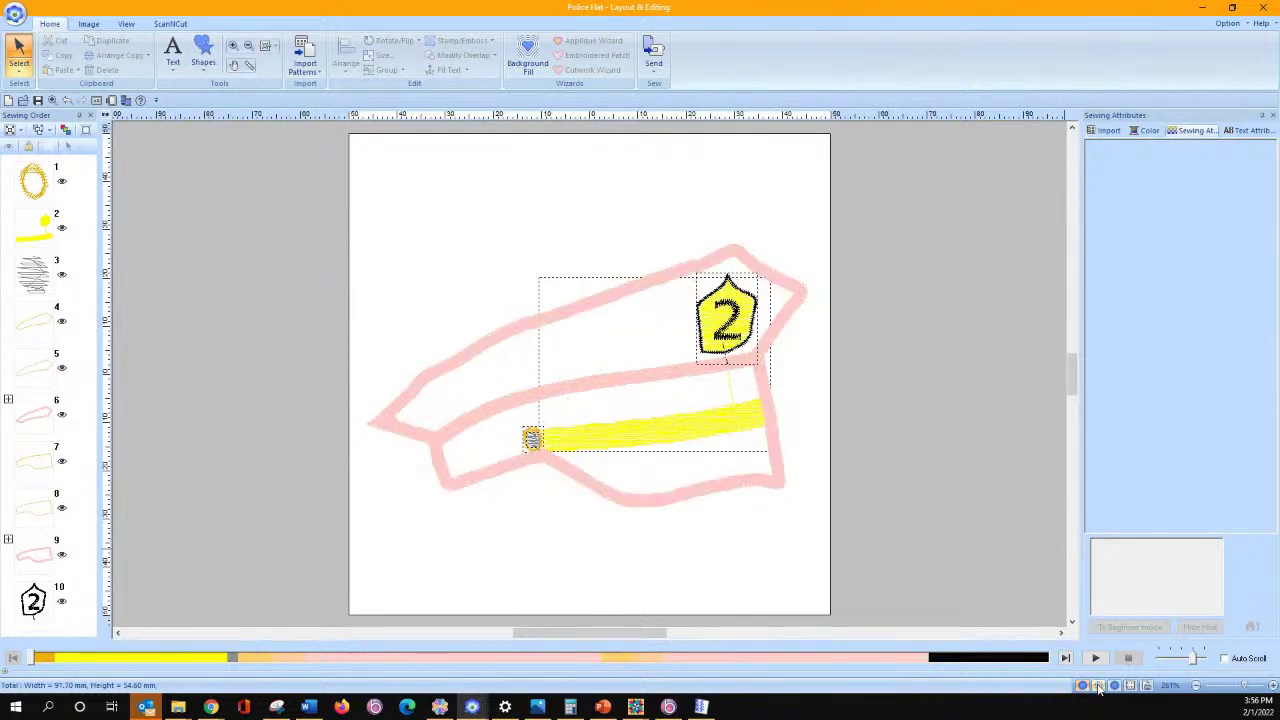
{"action": "left_click", "coordinate": [1114, 686]}
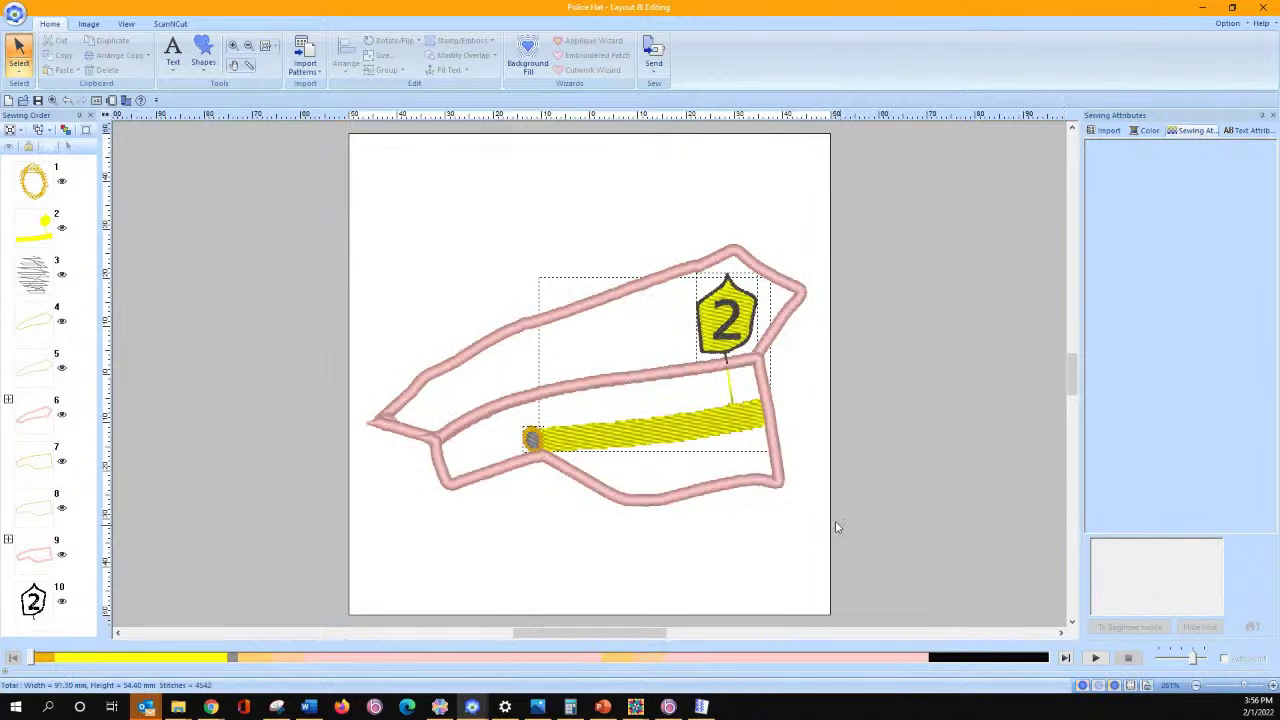
{"action": "left_click", "coordinate": [1098, 686]}
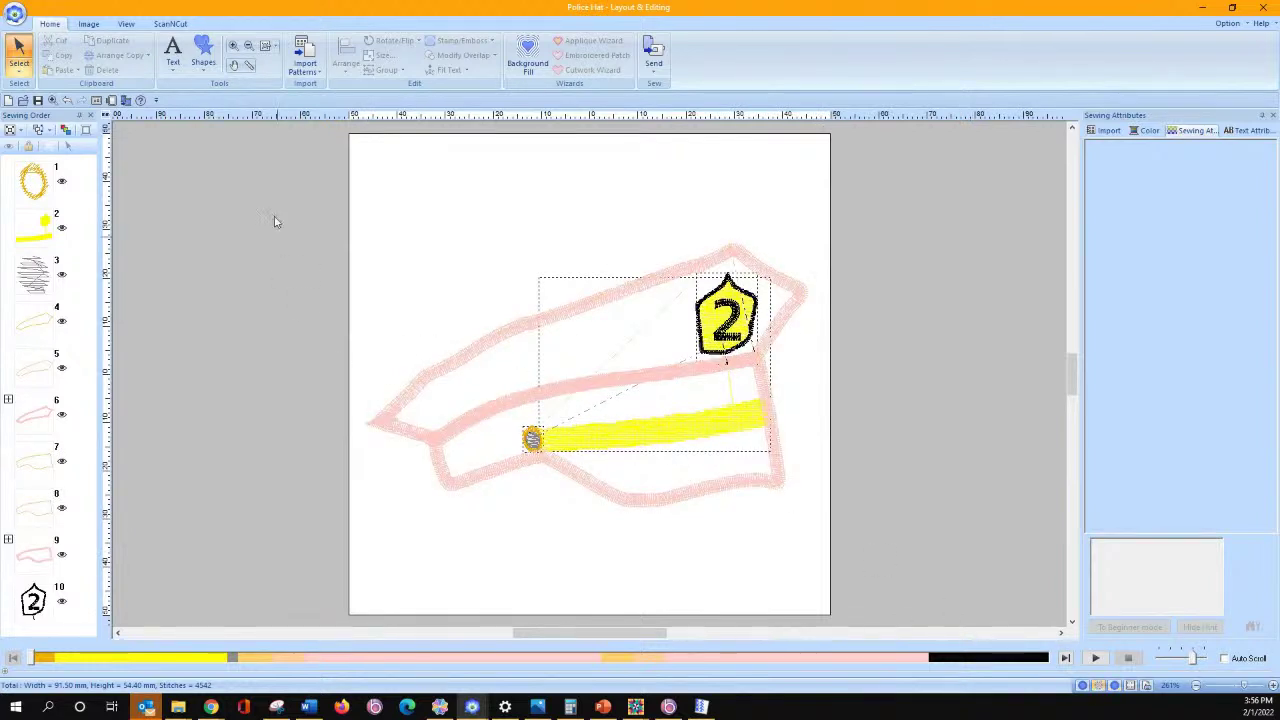
Inspect the applique border at the crown's pointed tip up close and undo the black stitch deletion, the split and the crown's applique
{"action": "left_click", "coordinate": [232, 47]}
{"action": "left_click_drag", "start_coordinate": [338, 365], "coordinate": [456, 471]}
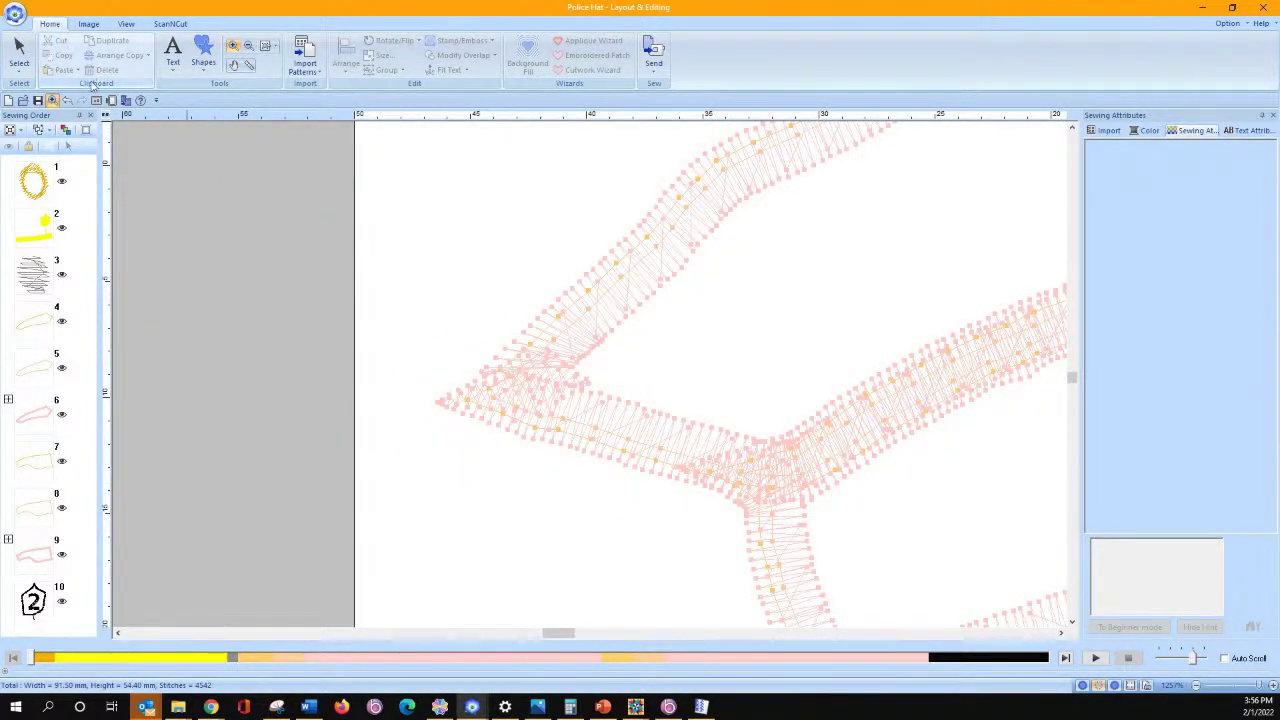
{"action": "left_click", "coordinate": [67, 104]}
{"action": "left_click", "coordinate": [67, 104]}
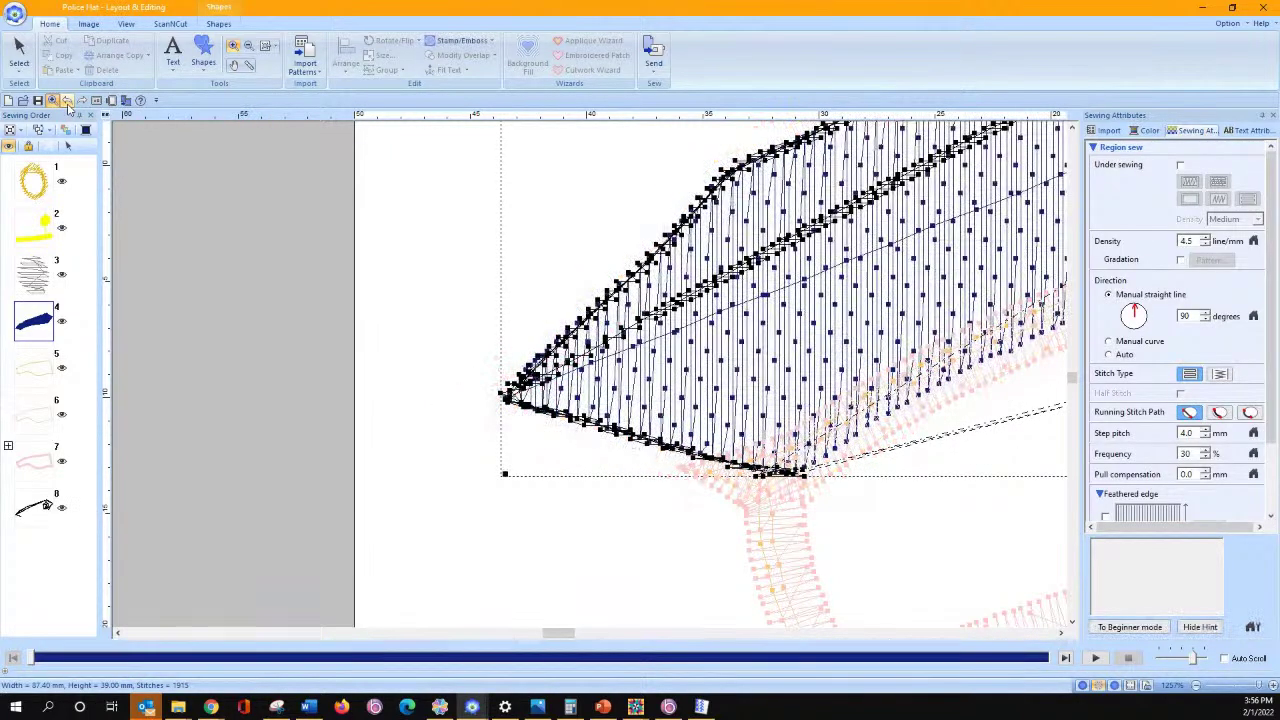
Delete the clustered outline points near the blue crown shape's pointed tip, working in the solid view
{"action": "left_click", "coordinate": [19, 62]}
{"action": "left_click", "coordinate": [48, 107]}
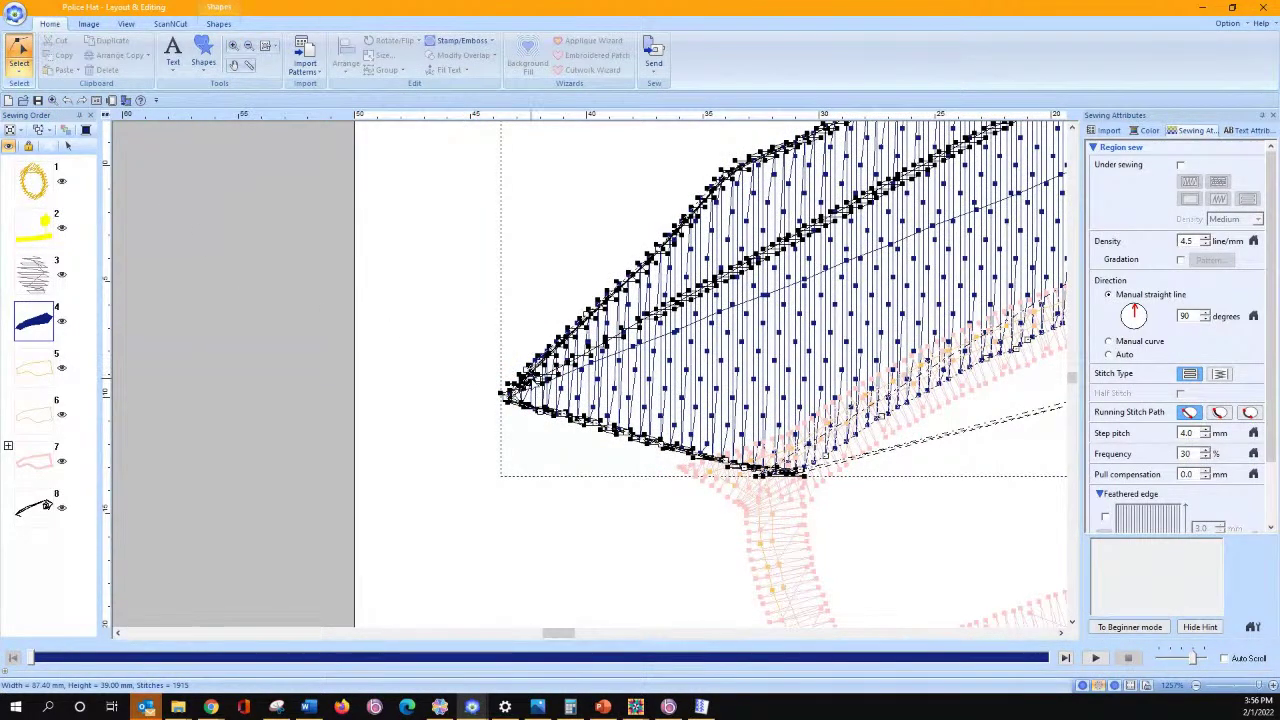
{"action": "left_click", "coordinate": [537, 386]}
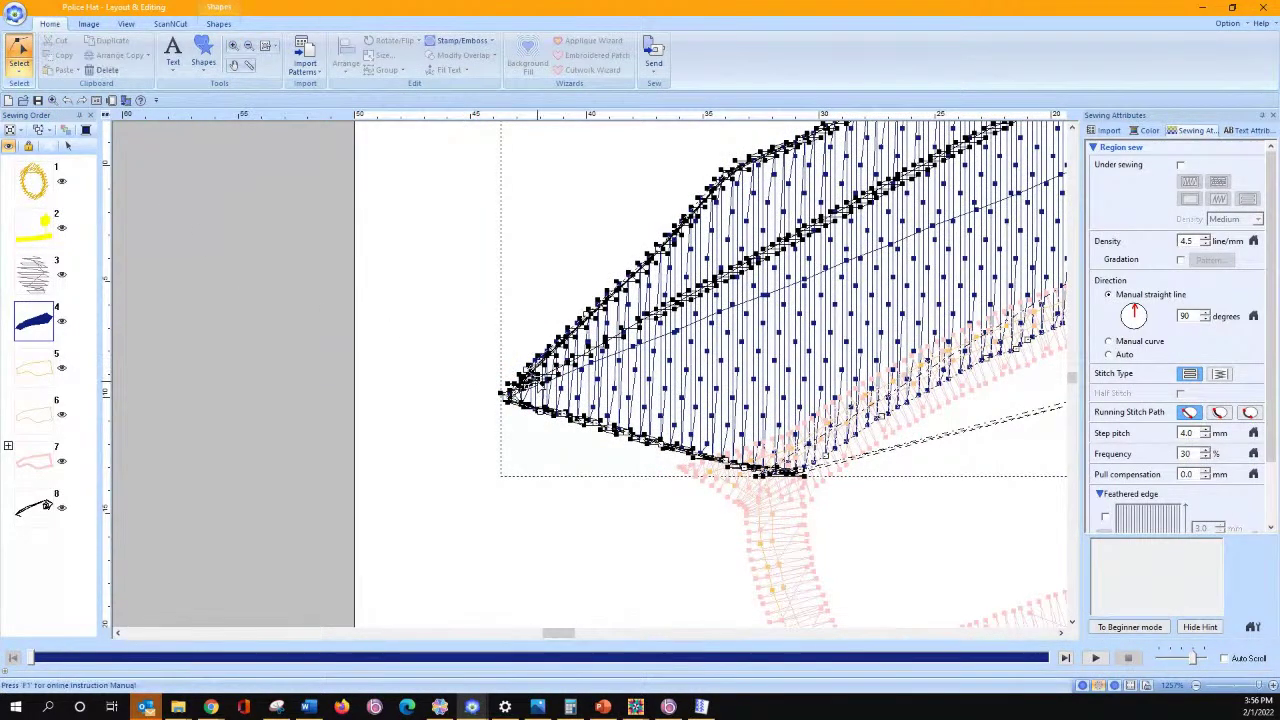
{"action": "left_click", "coordinate": [1083, 686]}
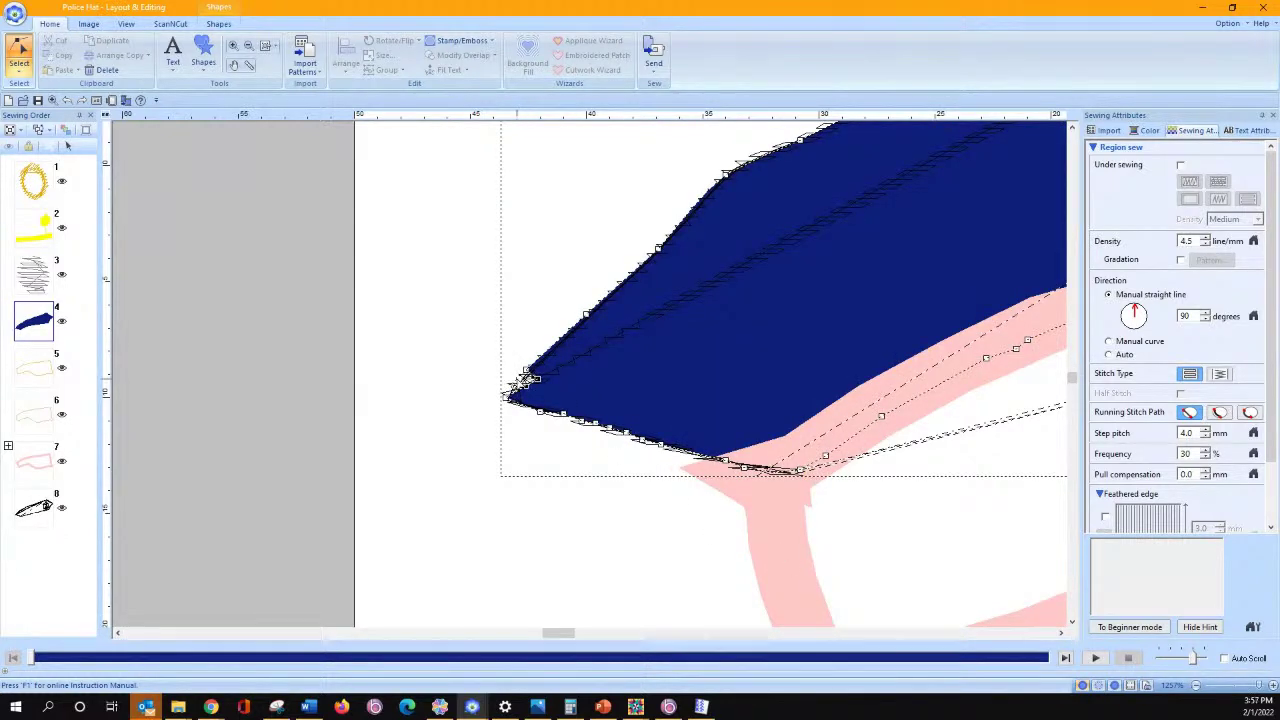
{"action": "left_click", "coordinate": [527, 380]}
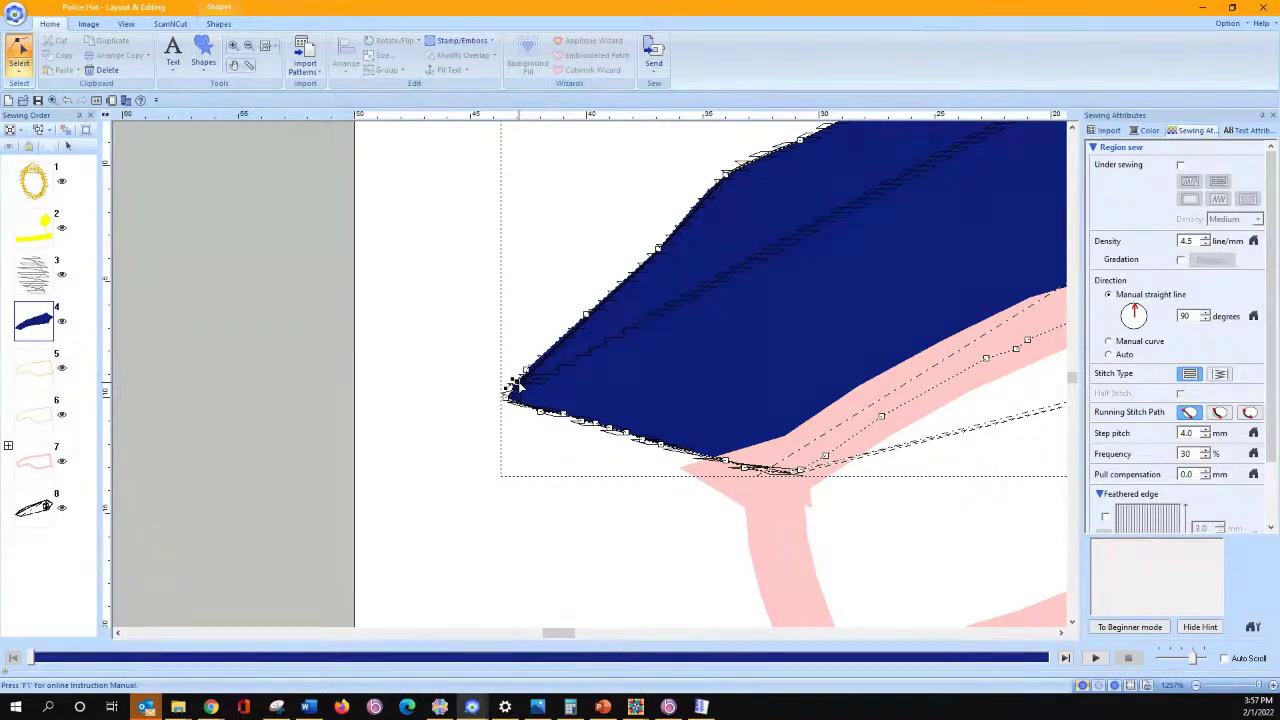
{"action": "right_click", "coordinate": [513, 386]}
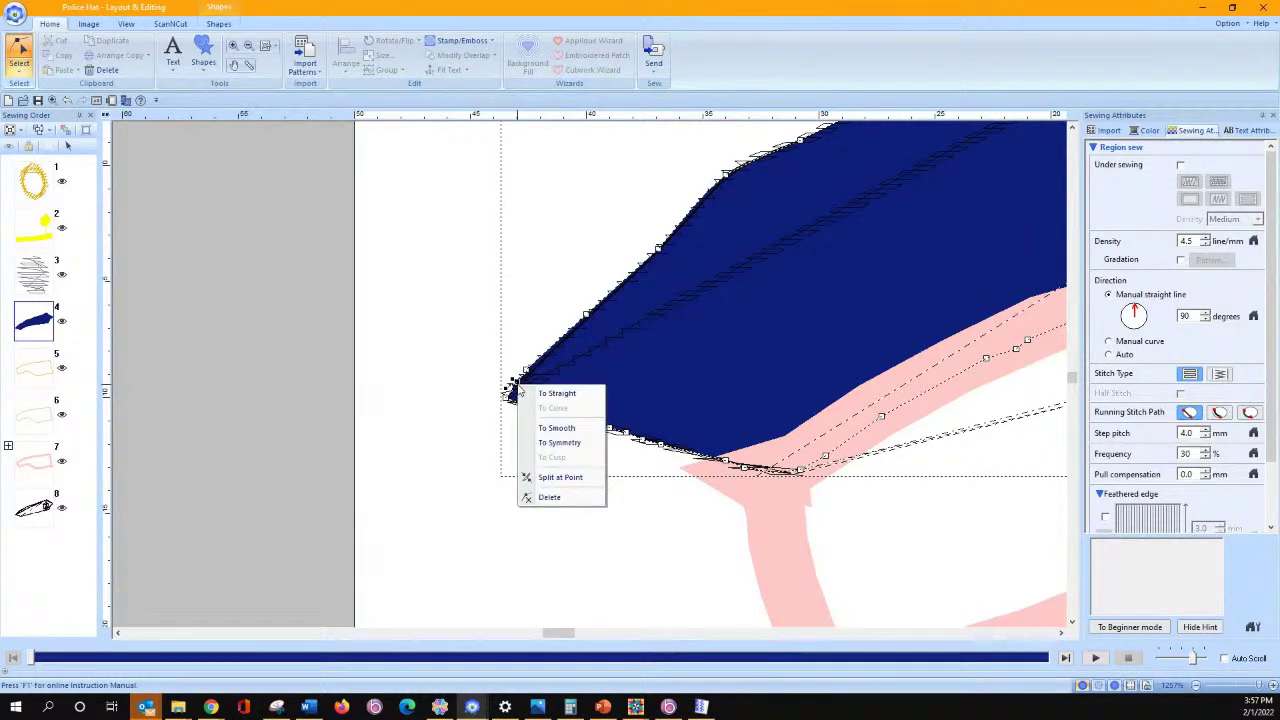
{"action": "left_click", "coordinate": [552, 498]}
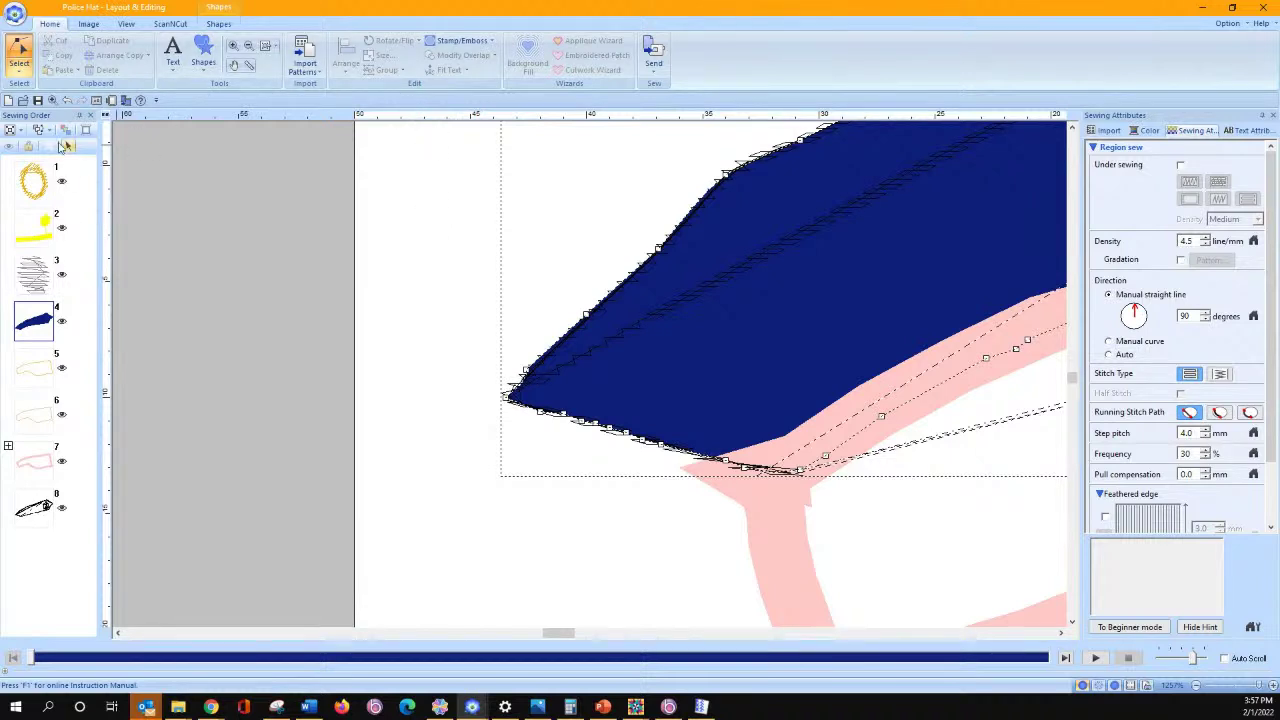
Turn the edited crown shape into an applique with a 2.5 mm zigzag covering stitch, replacing the original, and preview it in the realistic view
{"action": "left_click", "coordinate": [69, 146]}
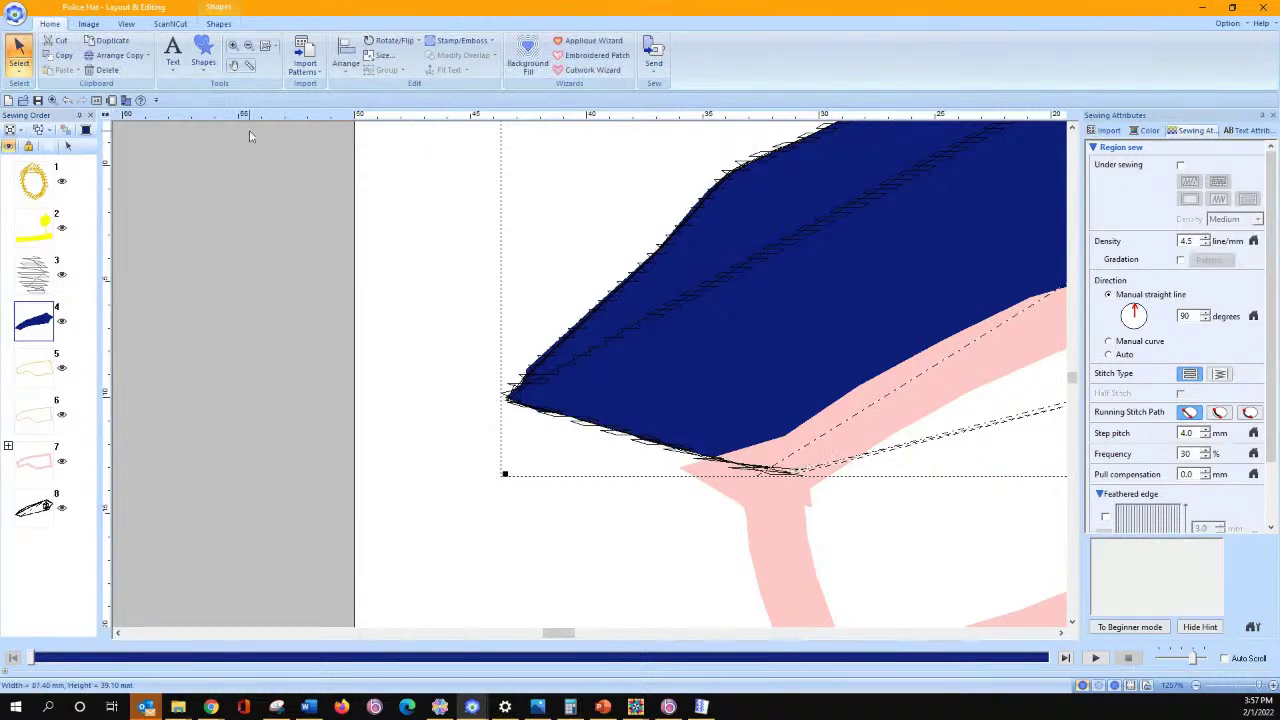
{"action": "left_click", "coordinate": [580, 41]}
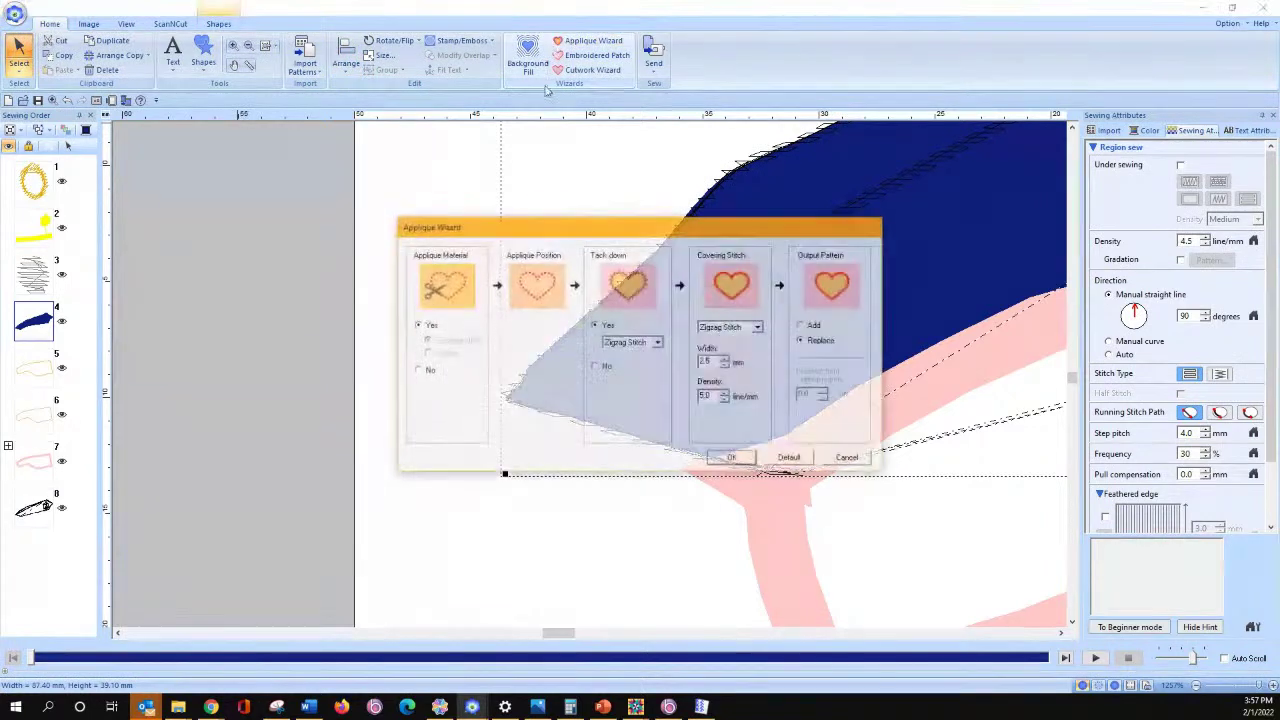
{"action": "left_click", "coordinate": [732, 458]}
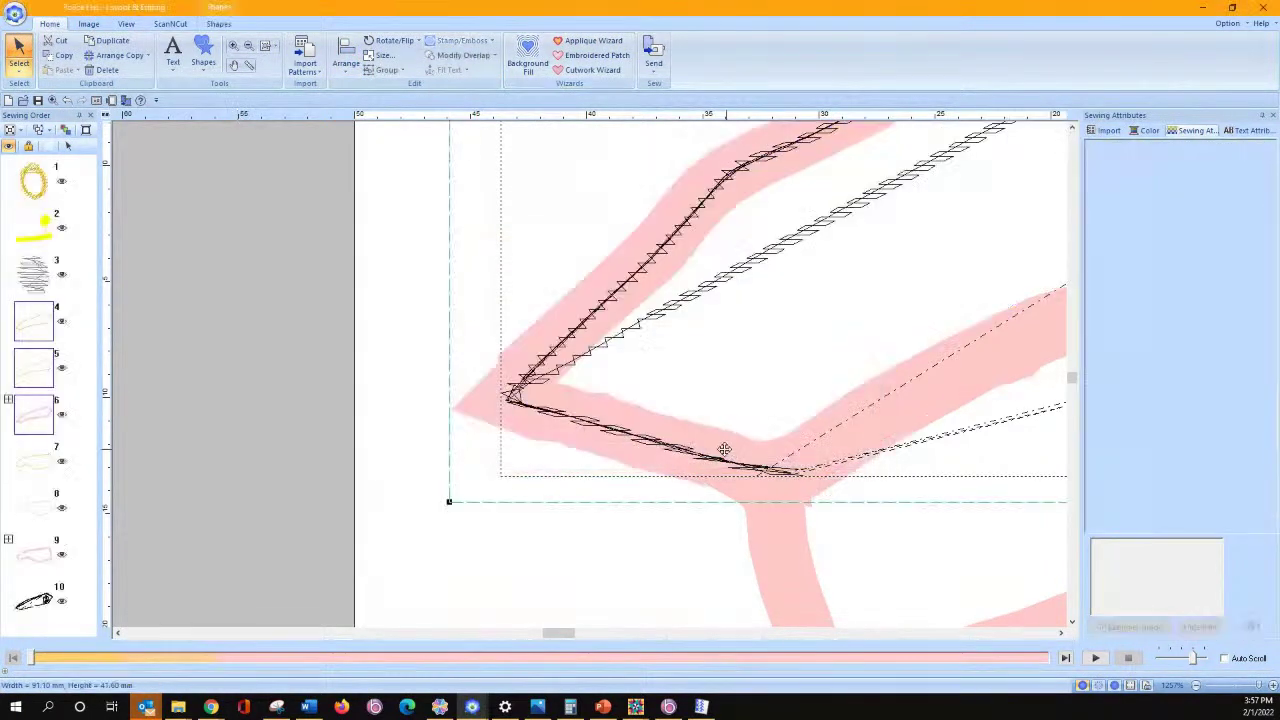
{"action": "left_click", "coordinate": [1113, 685]}
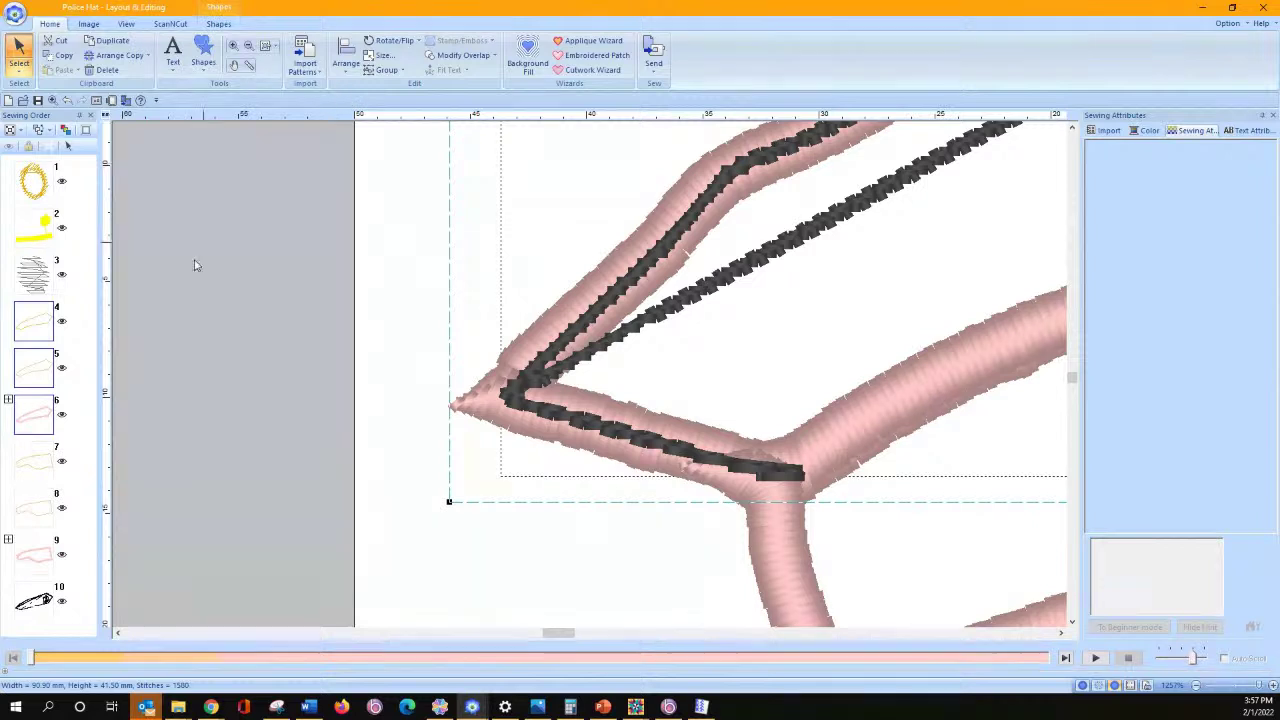
Split the black crown stitches from the badge by drawing a closed outline around the crown's edges, and delete the separated crown stitches
{"action": "left_click", "coordinate": [45, 600]}
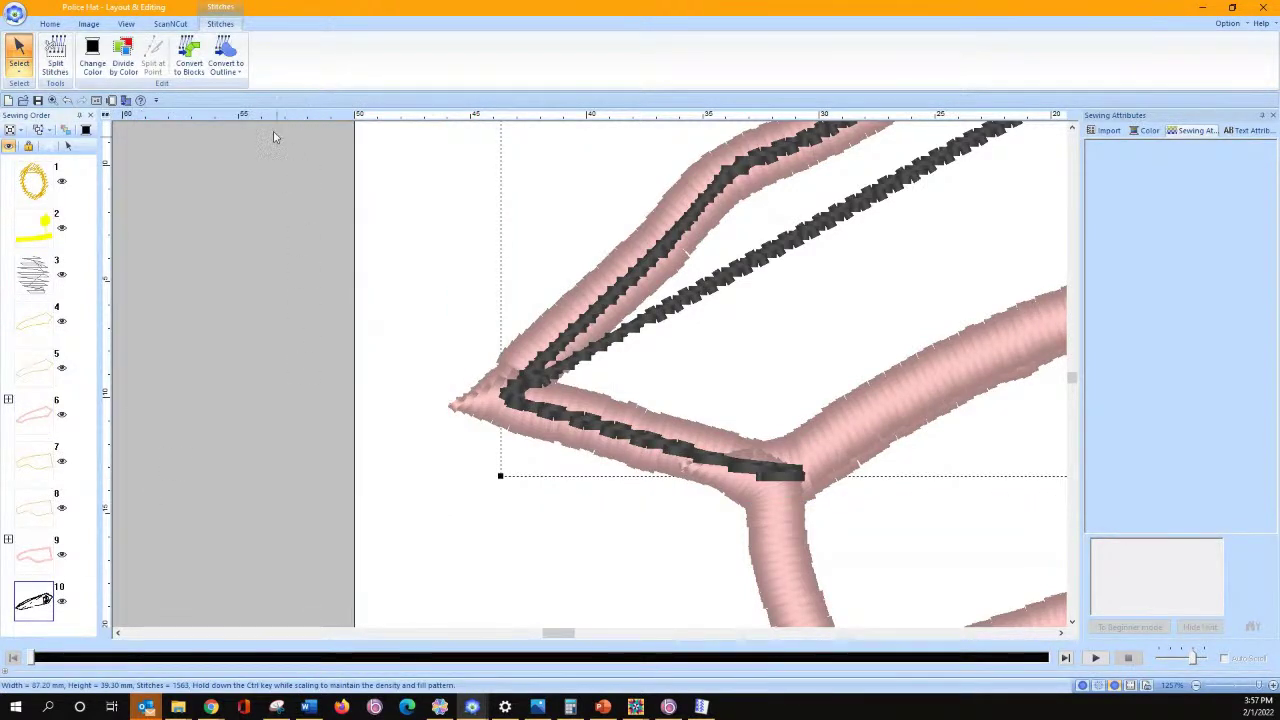
{"action": "left_click", "coordinate": [50, 24]}
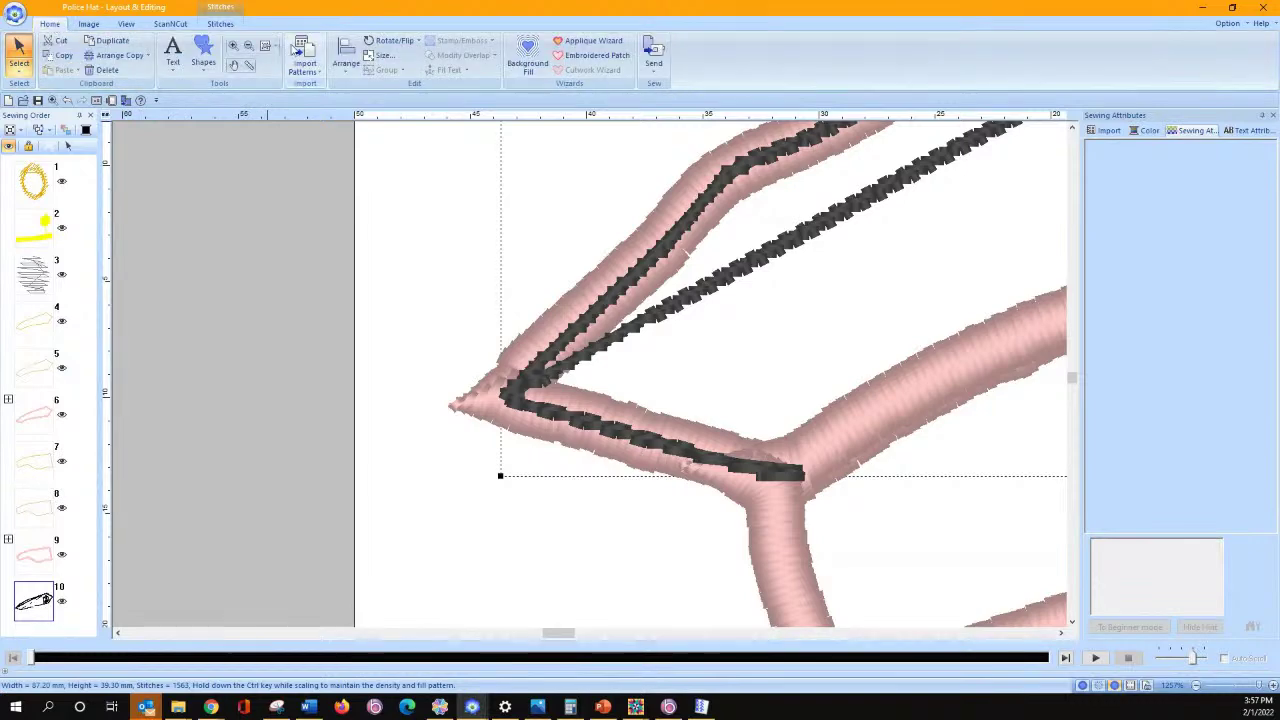
{"action": "left_click", "coordinate": [234, 46]}
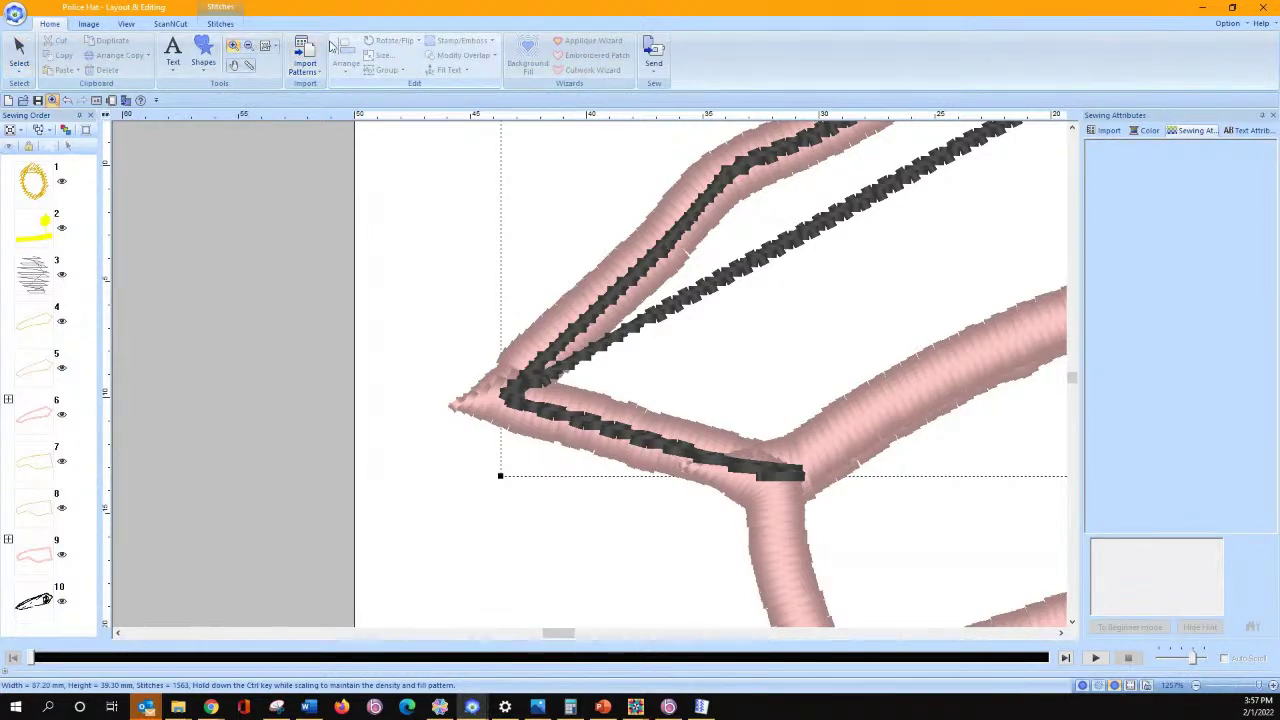
{"action": "left_click", "coordinate": [265, 46]}
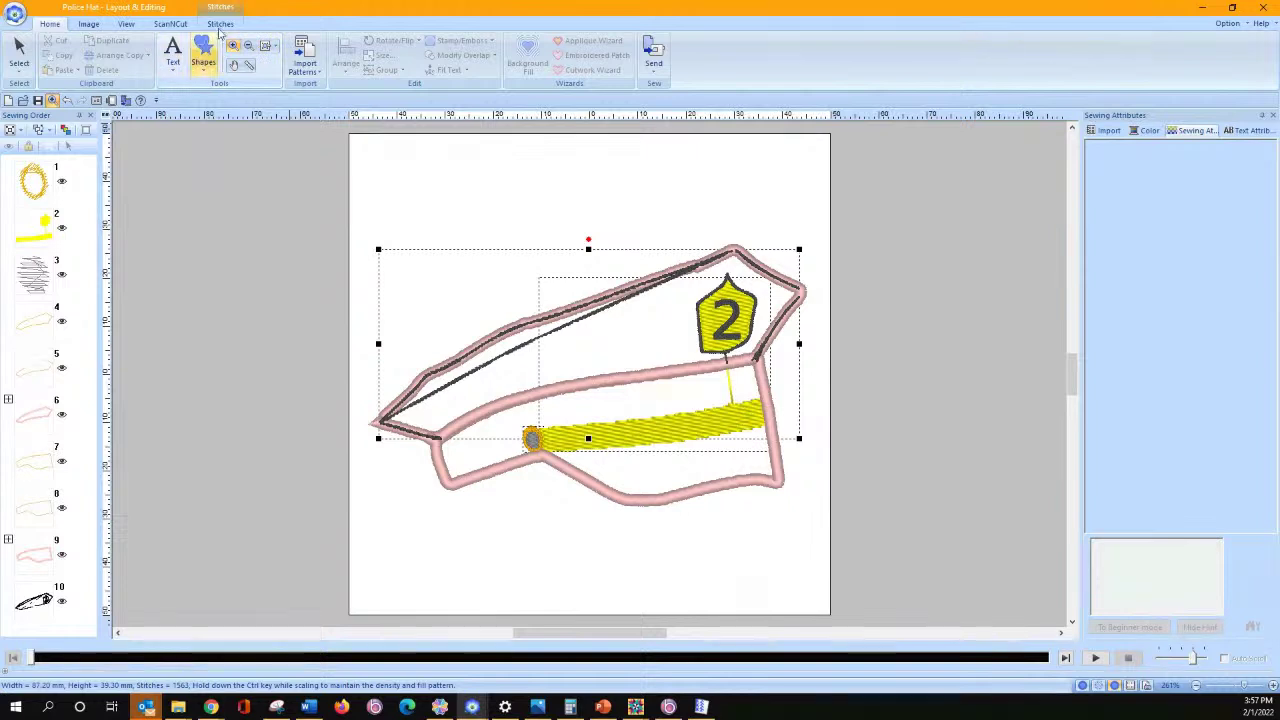
{"action": "key", "text": "Escape"}
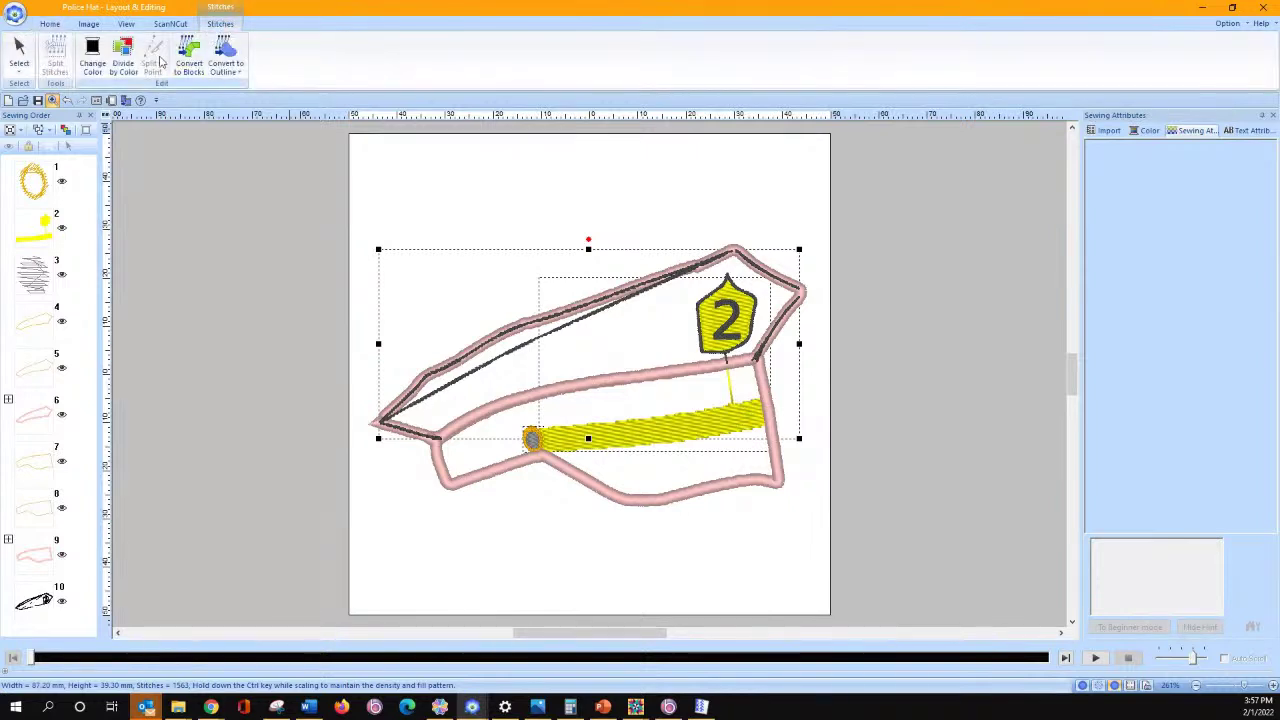
{"action": "left_click", "coordinate": [57, 605]}
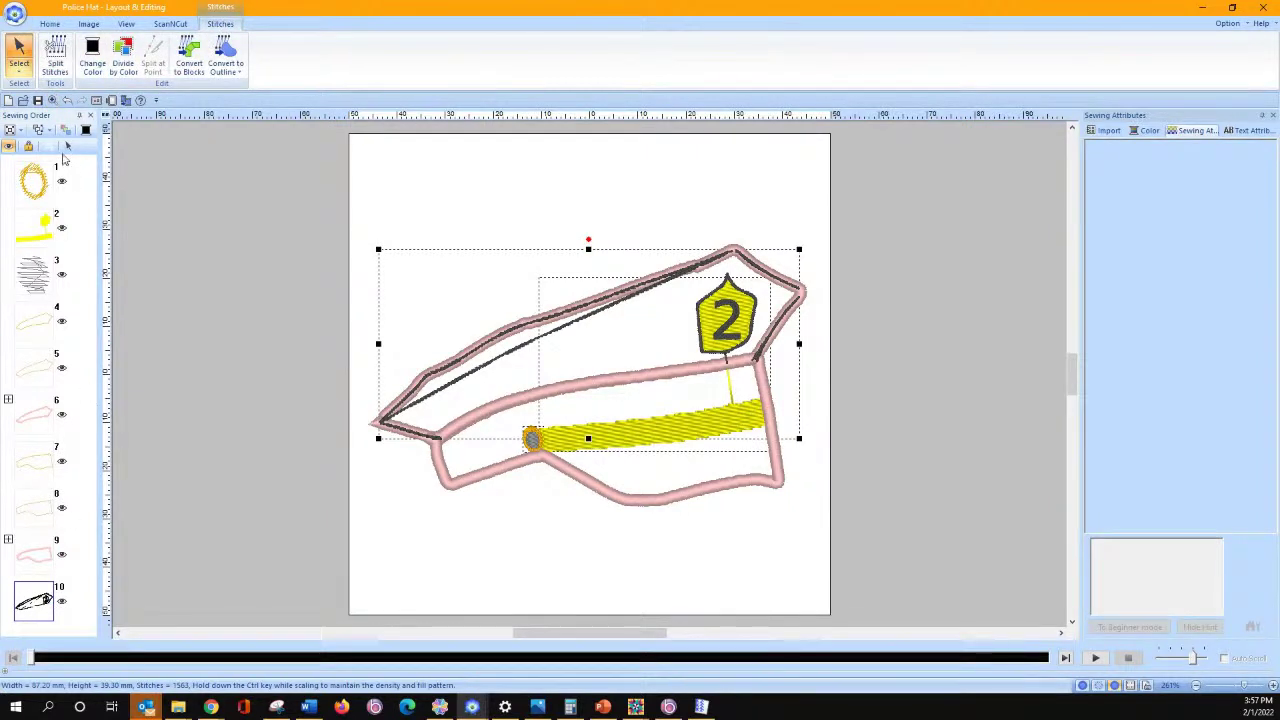
{"action": "left_click", "coordinate": [55, 56]}
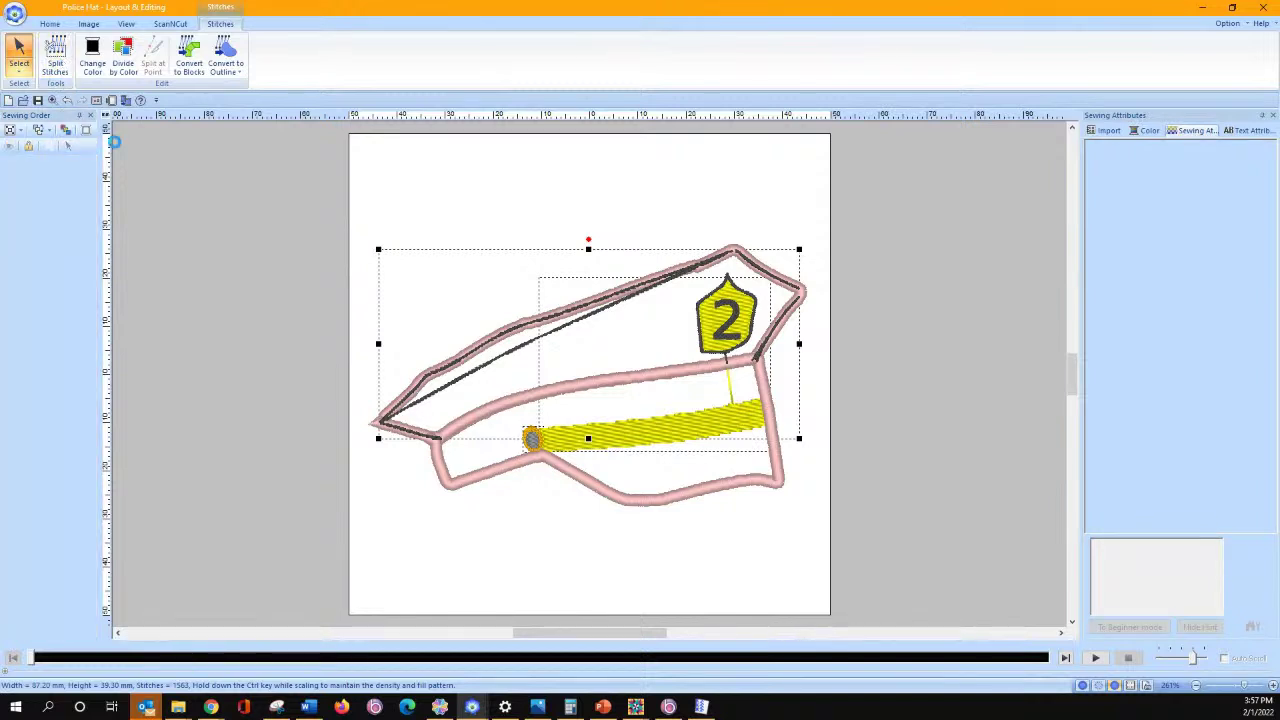
{"action": "mouse_move", "coordinate": [414, 456]}
{"action": "left_mouse_down"}
{"action": "mouse_move", "coordinate": [455, 440]}
{"action": "mouse_move", "coordinate": [479, 382]}
{"action": "left_mouse_up"}
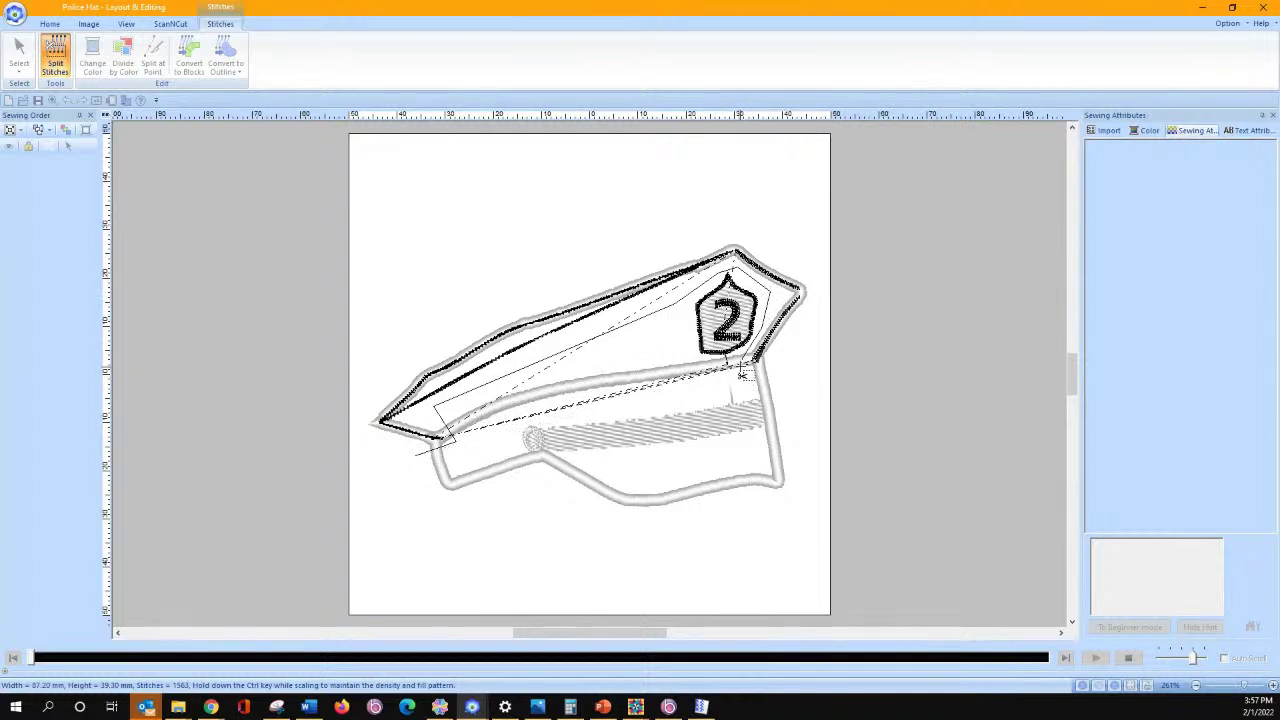
{"action": "left_click", "coordinate": [818, 284]}
{"action": "left_click", "coordinate": [754, 229]}
{"action": "left_click", "coordinate": [572, 265]}
{"action": "left_click", "coordinate": [359, 355]}
{"action": "double_click", "coordinate": [370, 444]}
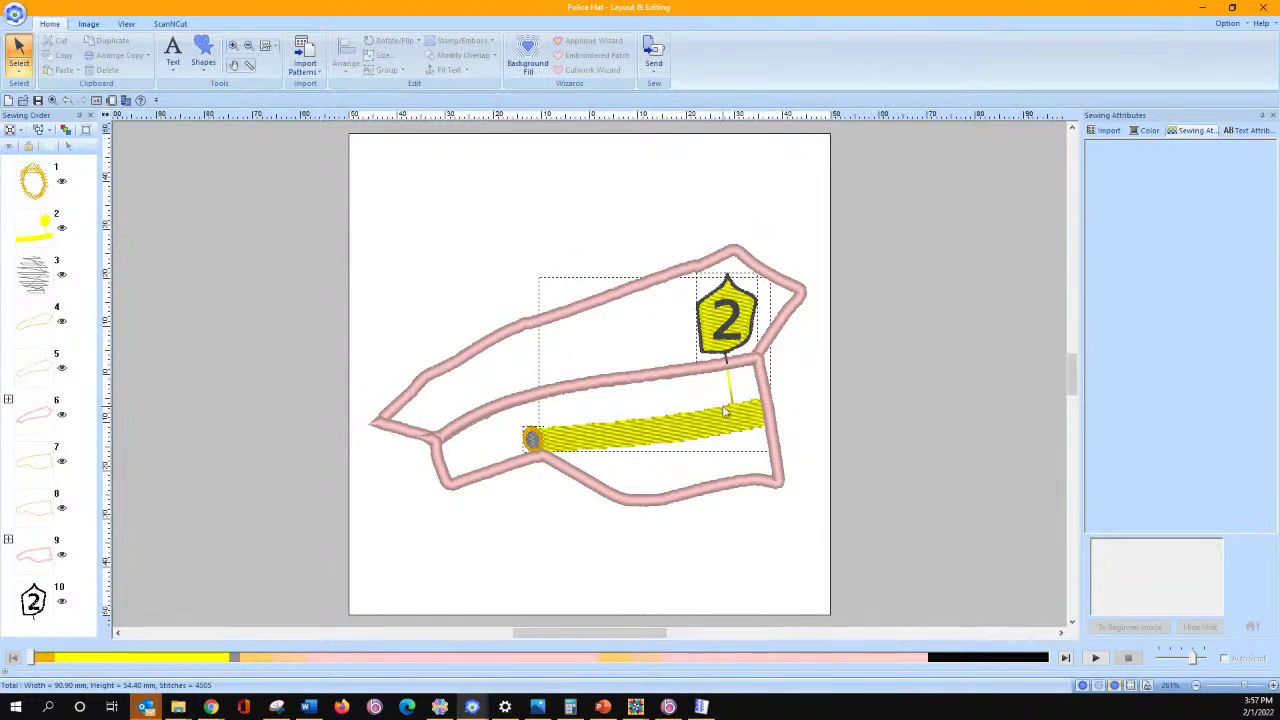
Delete the two leftover black stitch points that trail below the badge across the pink border
{"action": "left_click", "coordinate": [232, 50]}
{"action": "left_click_drag", "start_coordinate": [651, 325], "coordinate": [765, 423]}
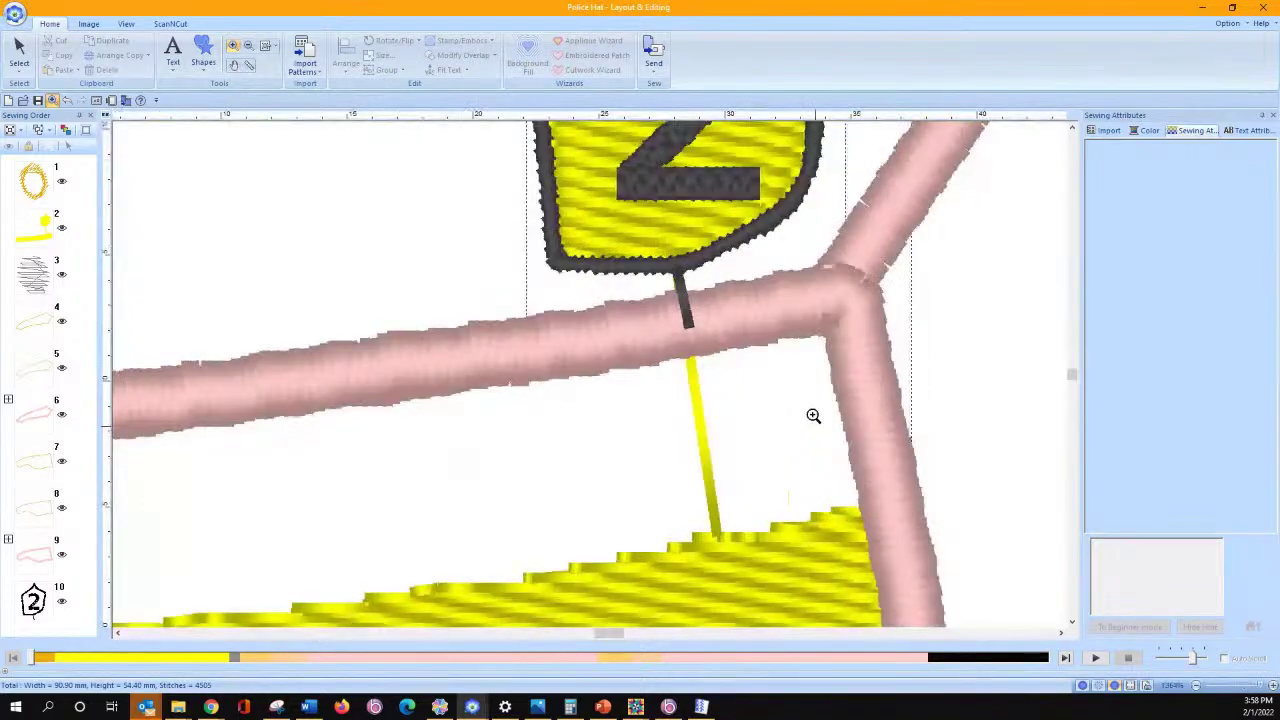
{"action": "left_click", "coordinate": [677, 296]}
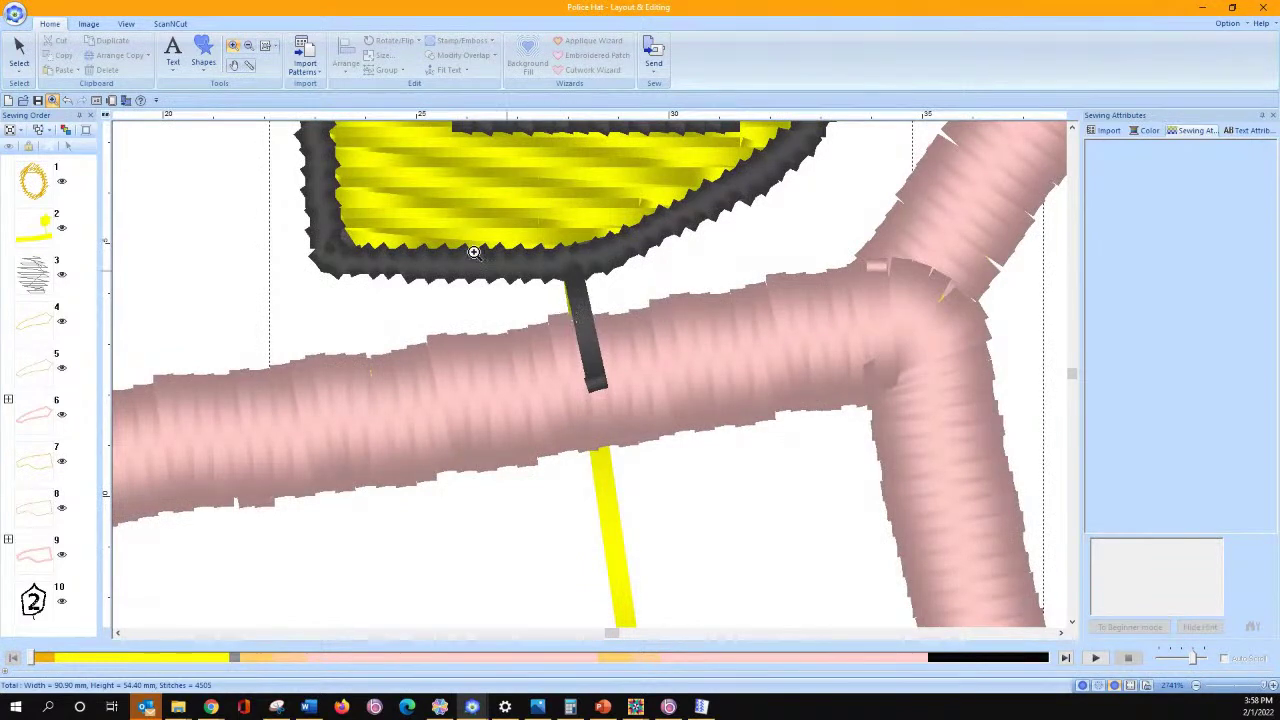
{"action": "left_click", "coordinate": [28, 76]}
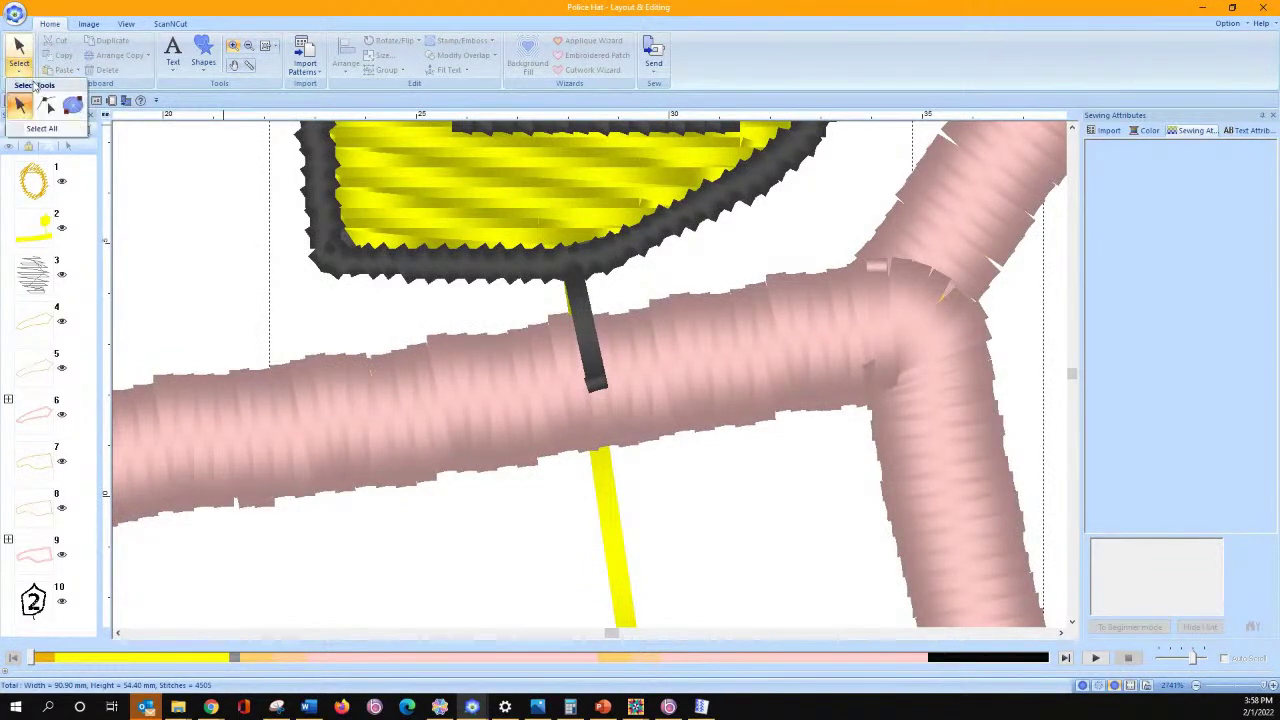
{"action": "left_click", "coordinate": [20, 104]}
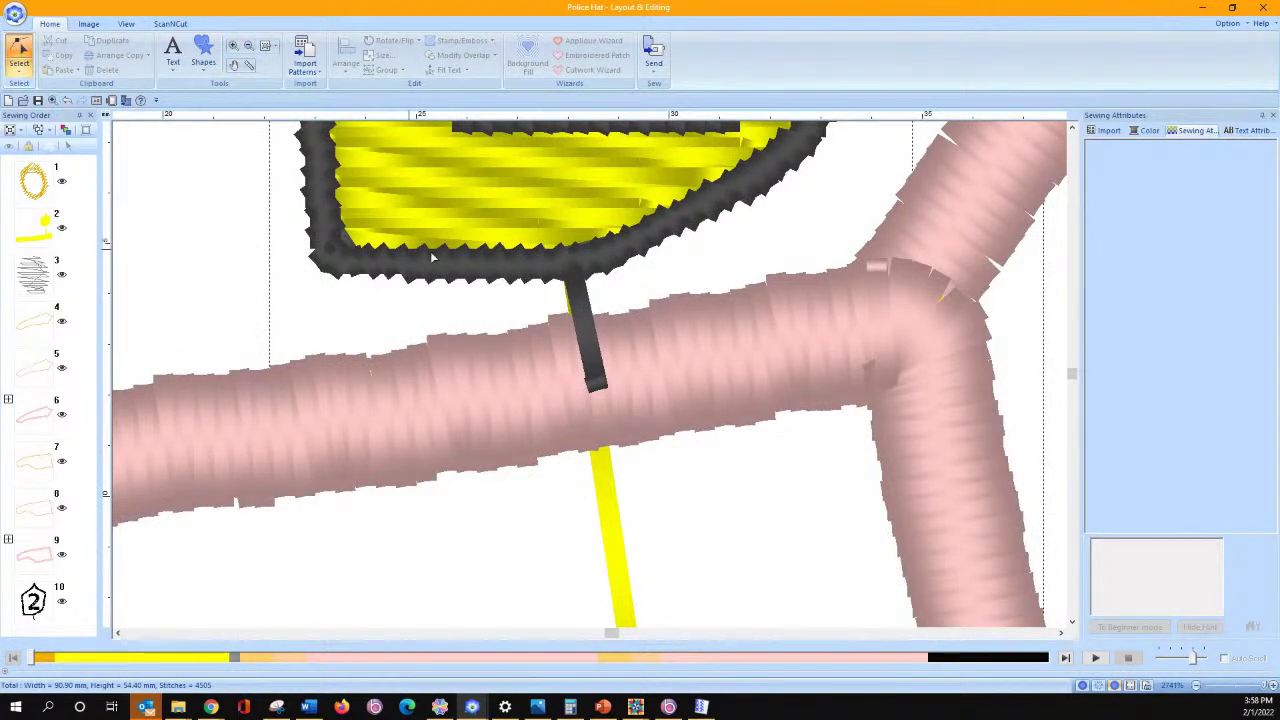
{"action": "left_click", "coordinate": [577, 314]}
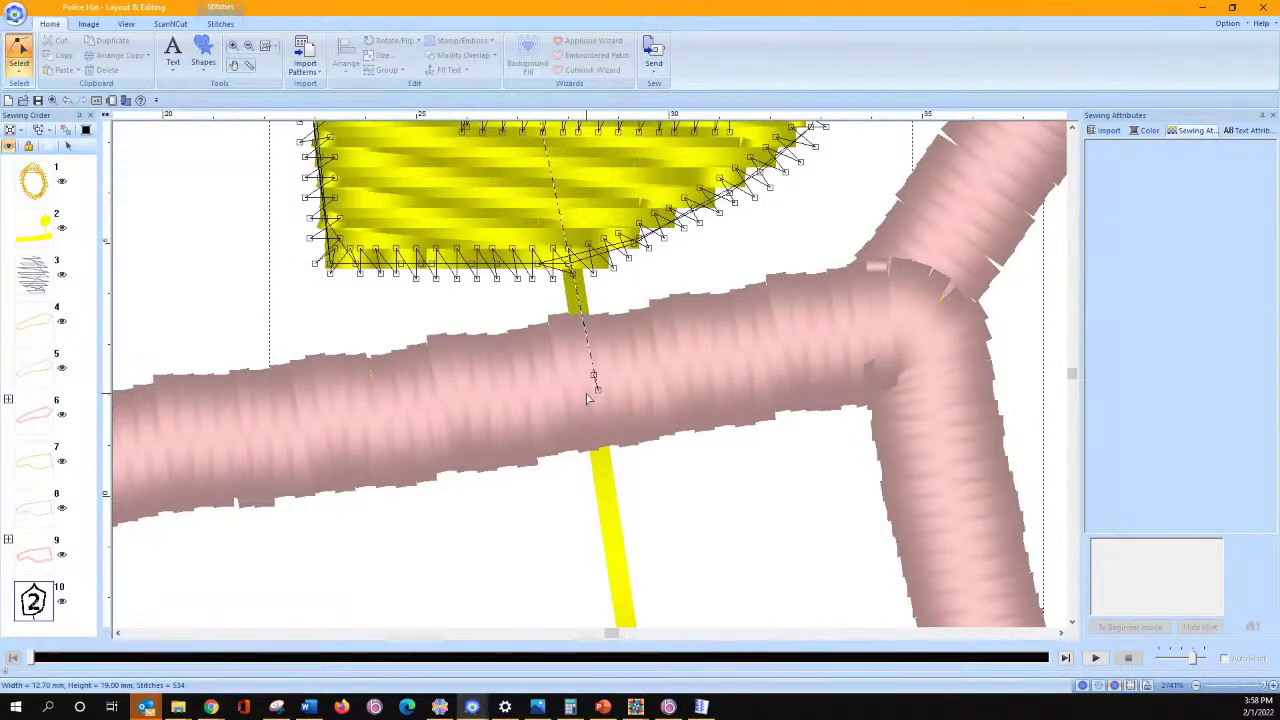
{"action": "left_click_drag", "start_coordinate": [578, 366], "coordinate": [627, 407]}
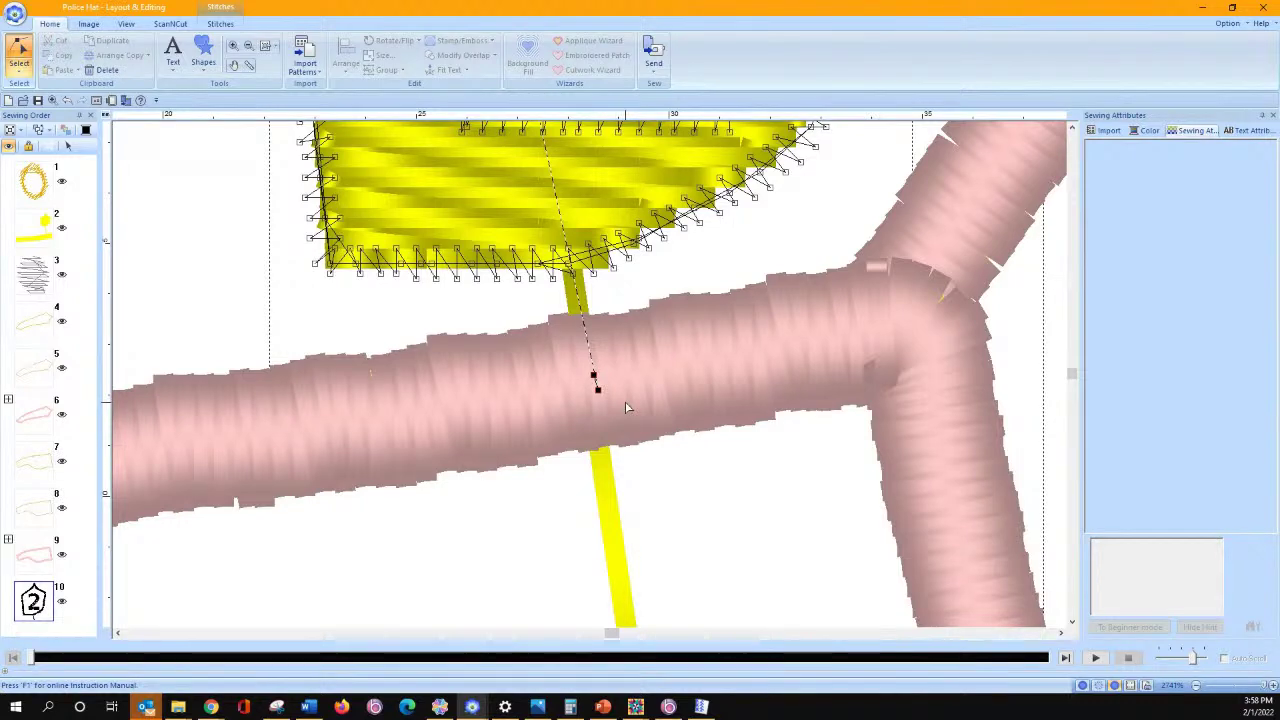
{"action": "key", "text": "Delete"}
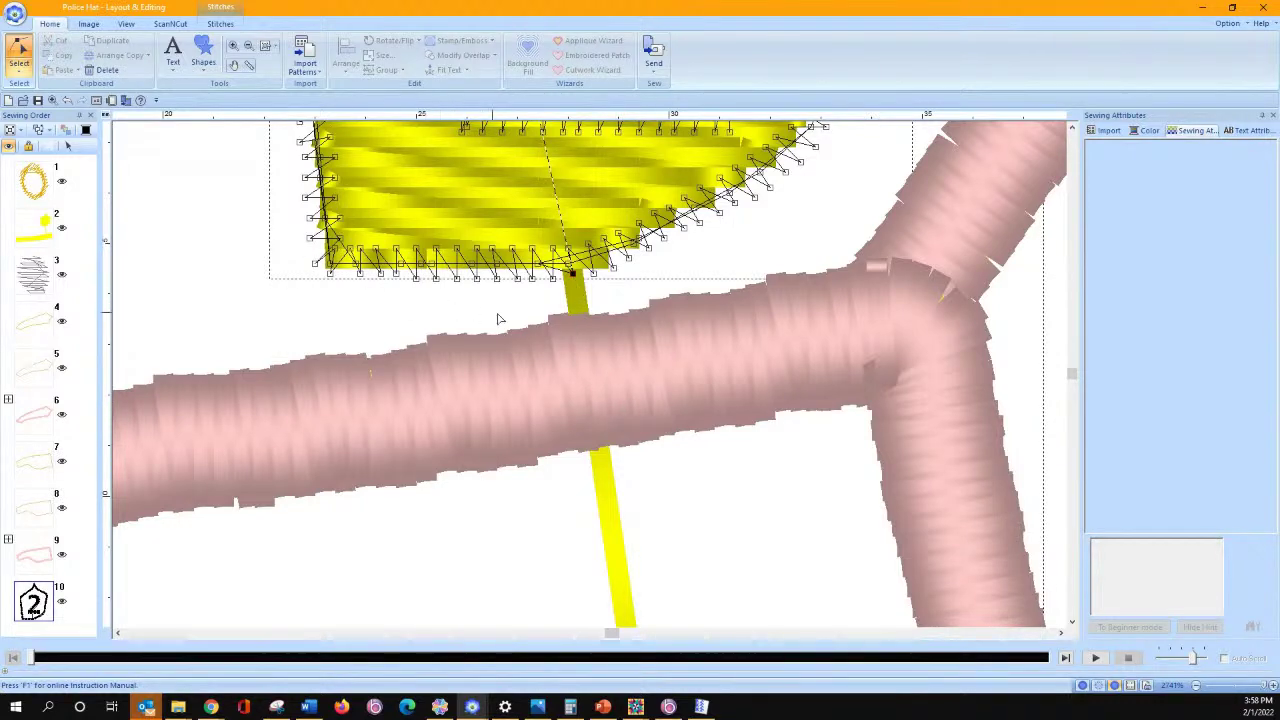
Add a point on the yellow connecting stitch just above the hat band and split the yellow stitches there
{"action": "left_click", "coordinate": [604, 483]}
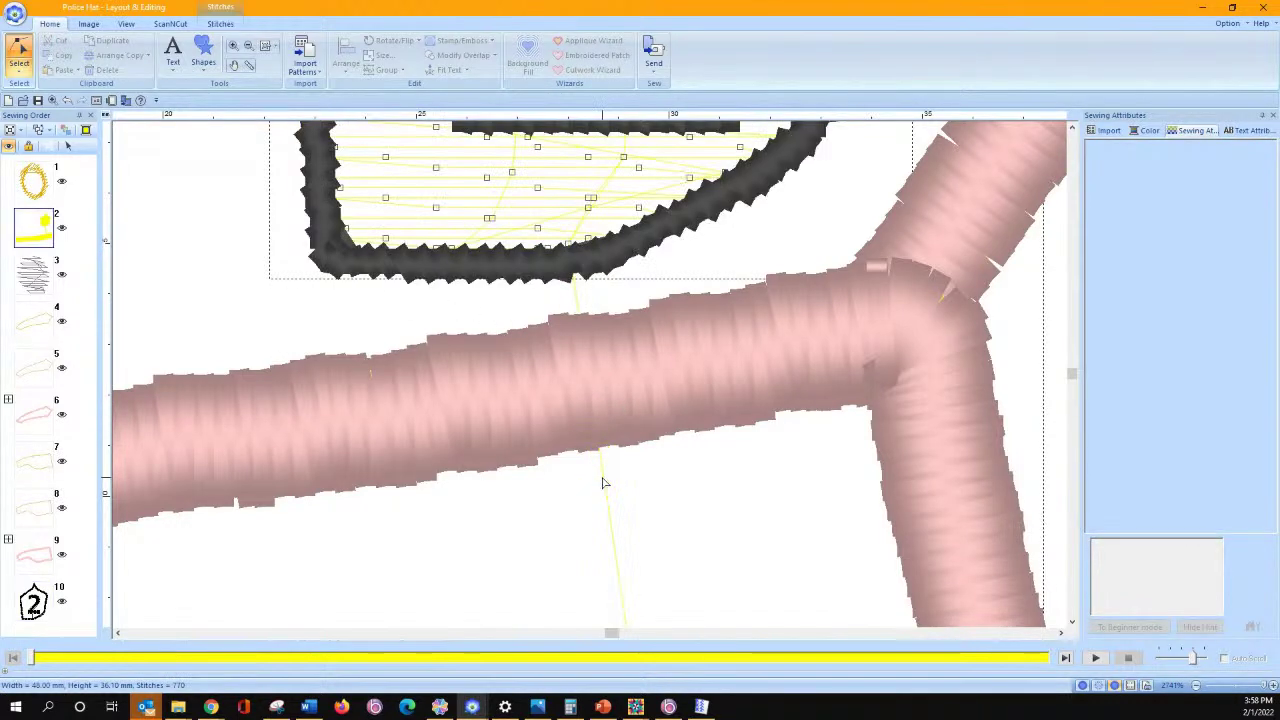
{"action": "scroll", "coordinate": [594, 462], "scroll_direction": "down", "scroll_amount": 5}
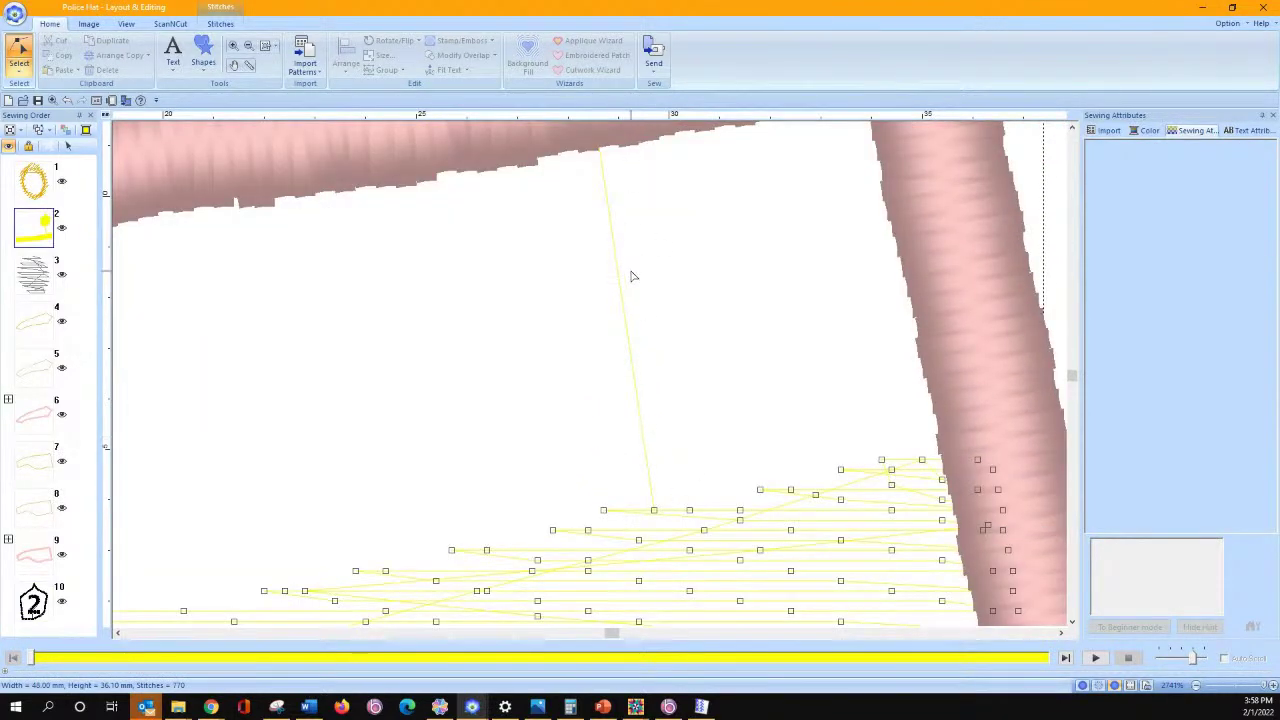
{"action": "left_click", "coordinate": [649, 482]}
{"action": "right_click", "coordinate": [649, 482]}
{"action": "left_click", "coordinate": [666, 492]}
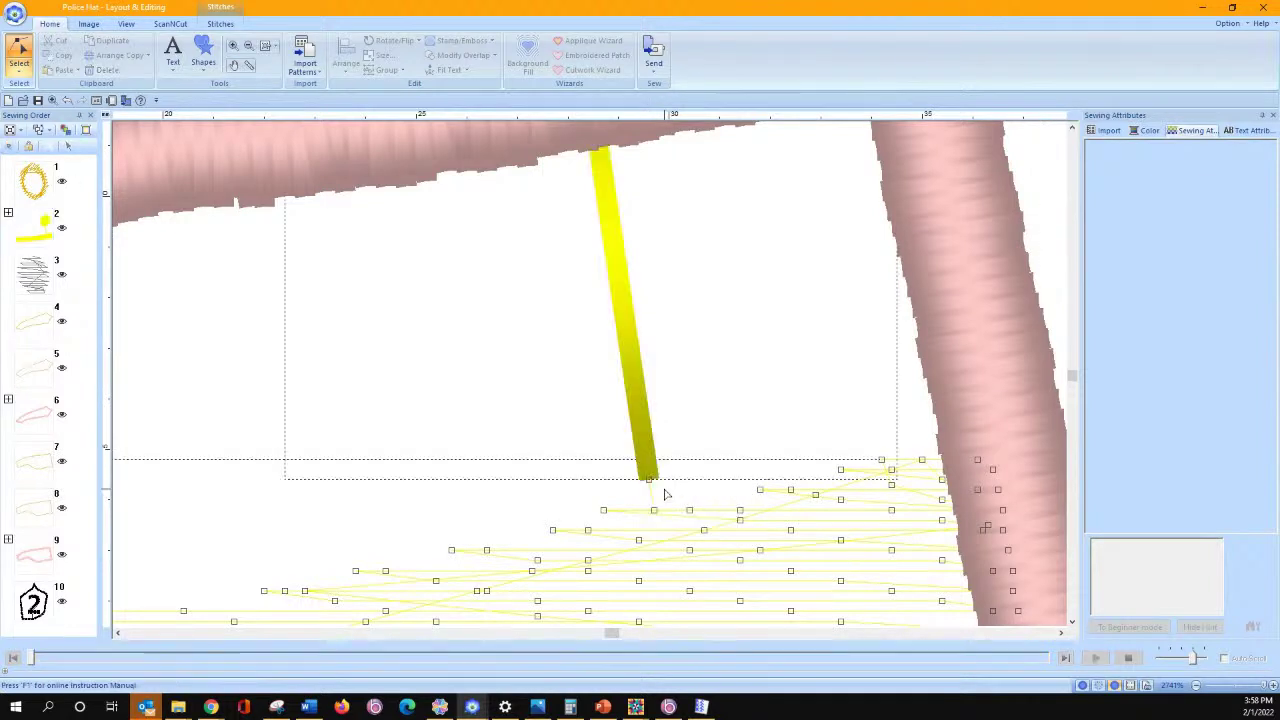
Delete the loose end points at the split to remove the yellow connecting stitch between the badge and the band
{"action": "left_click", "coordinate": [648, 481]}
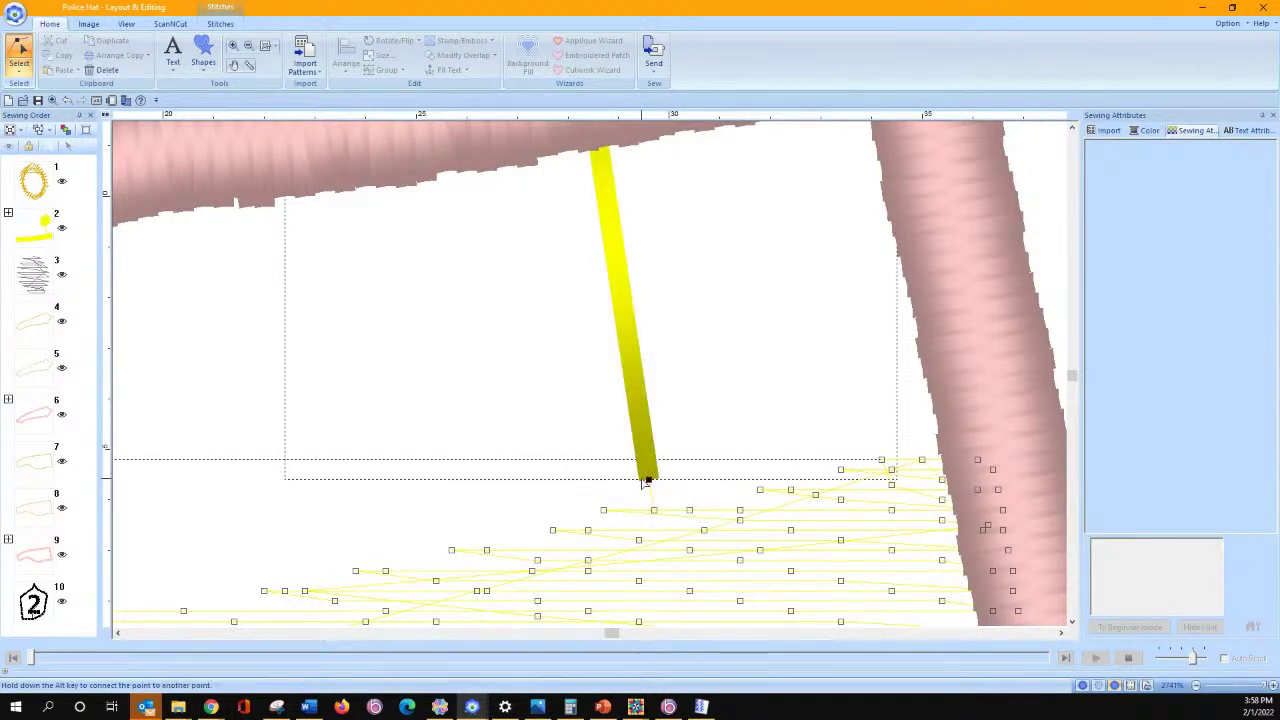
{"action": "left_click", "coordinate": [645, 482]}
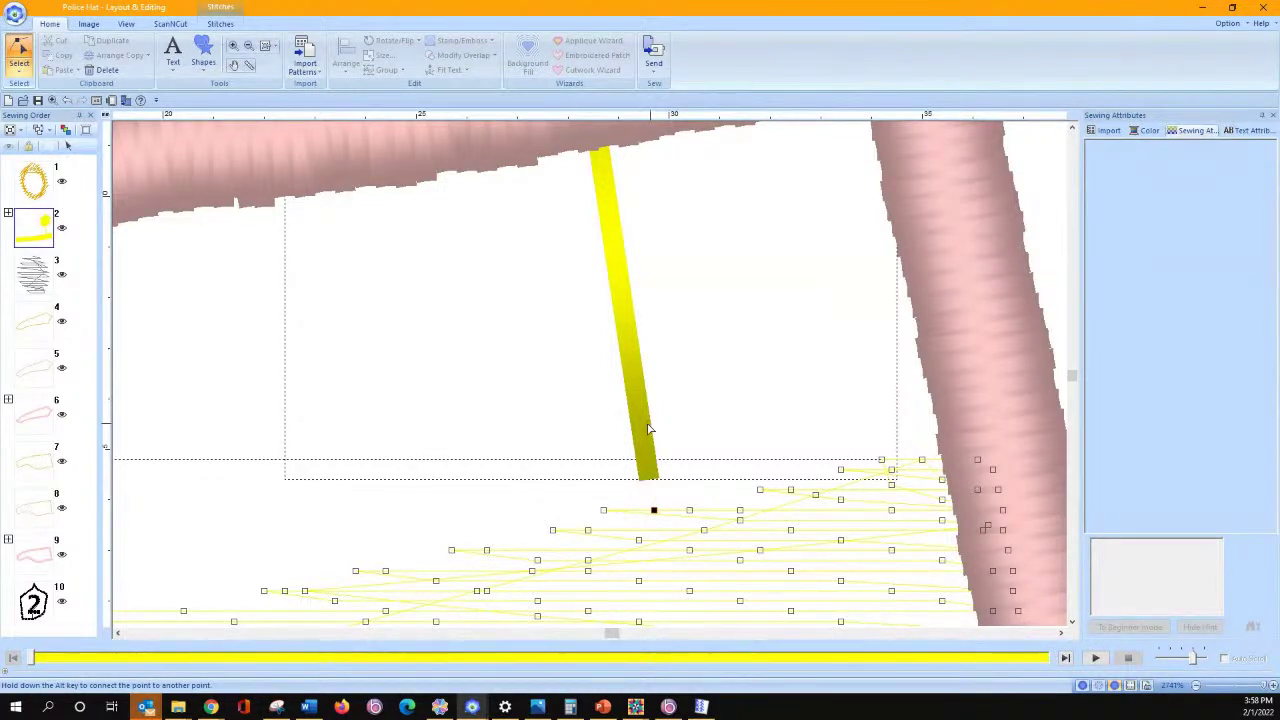
{"action": "left_click", "coordinate": [645, 430]}
{"action": "left_click", "coordinate": [649, 481]}
{"action": "key", "text": "Delete"}
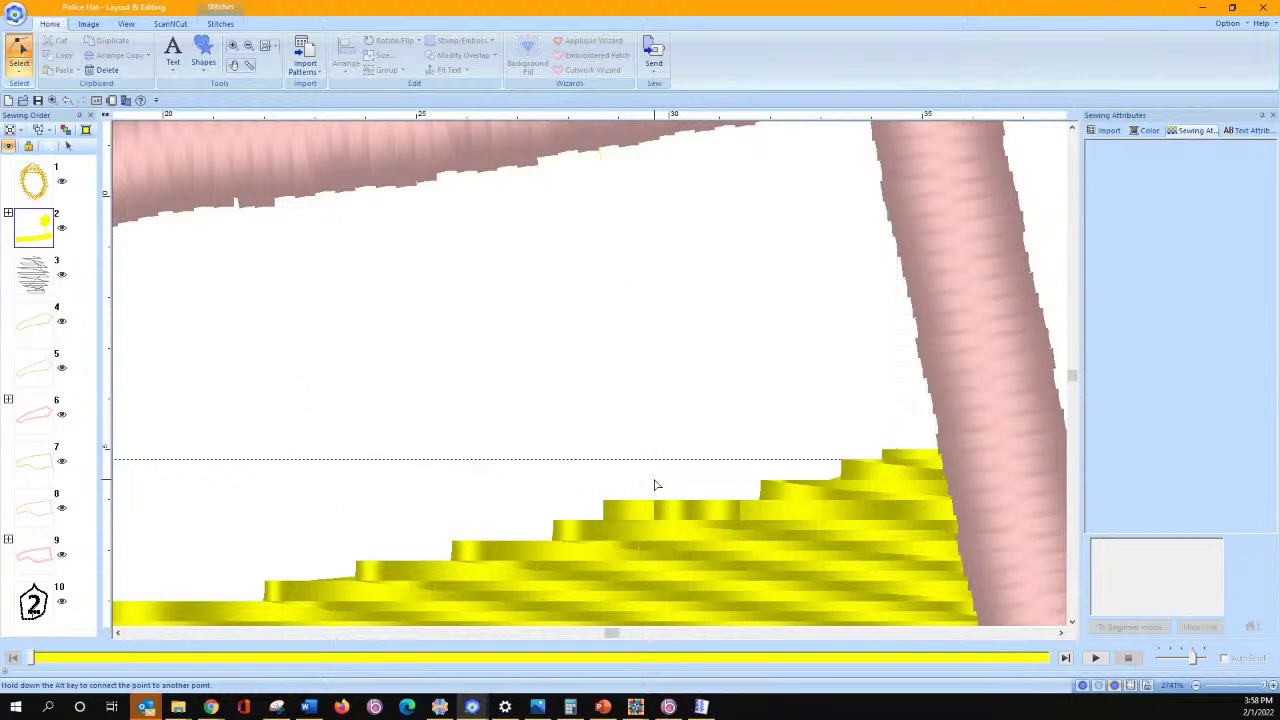
Recolor the crown applique's zigzag border dark rose, leaving its other outline color unchanged
{"action": "left_click", "coordinate": [266, 46]}
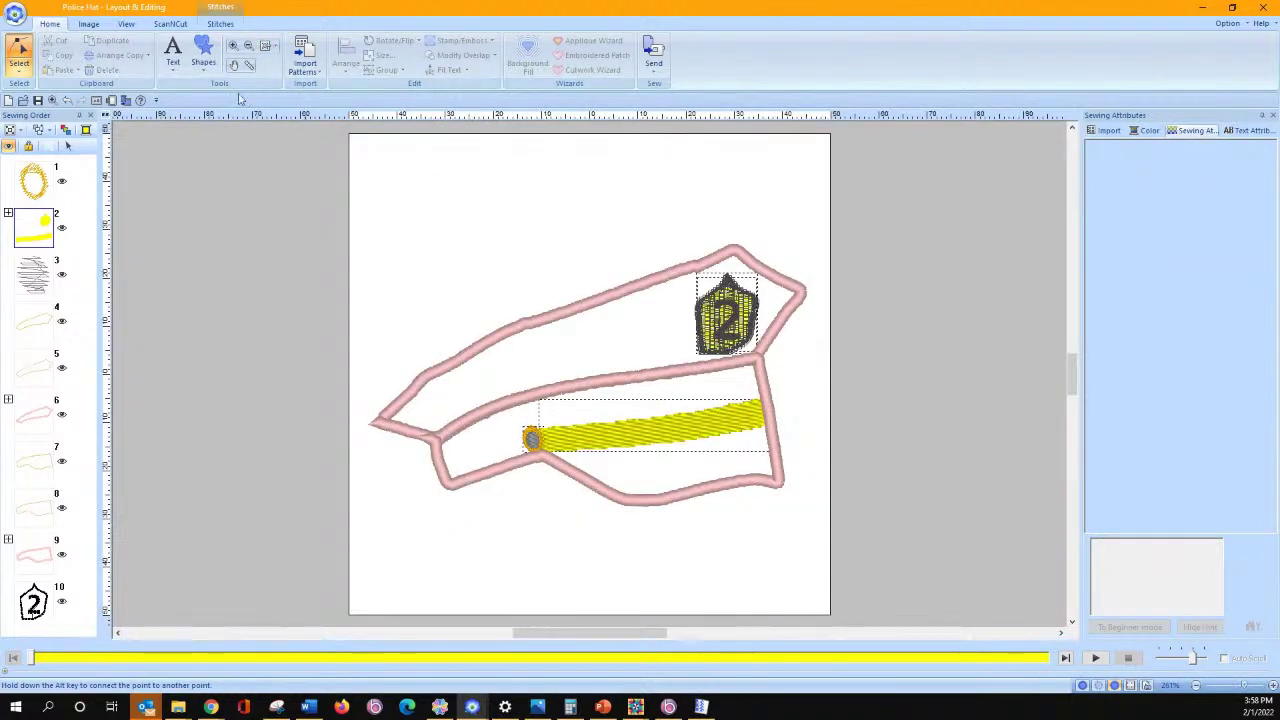
{"action": "left_click", "coordinate": [20, 66]}
{"action": "left_click", "coordinate": [20, 104]}
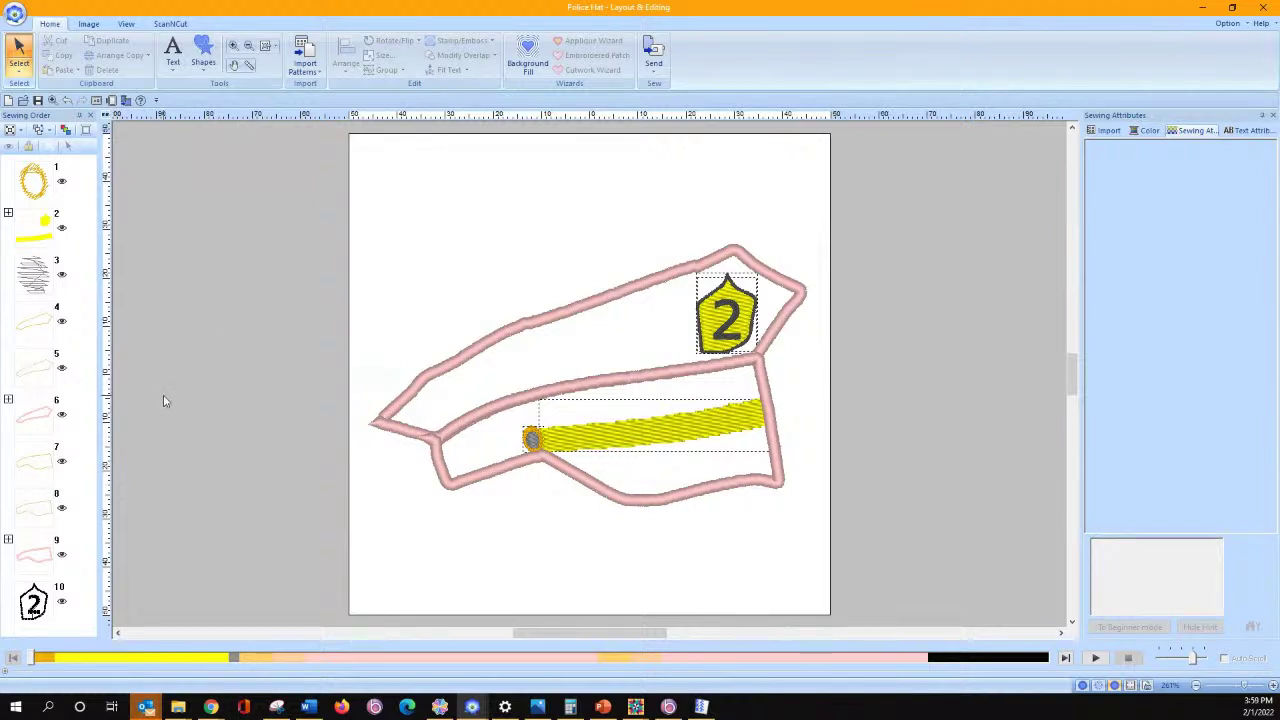
{"action": "left_click", "coordinate": [33, 423]}
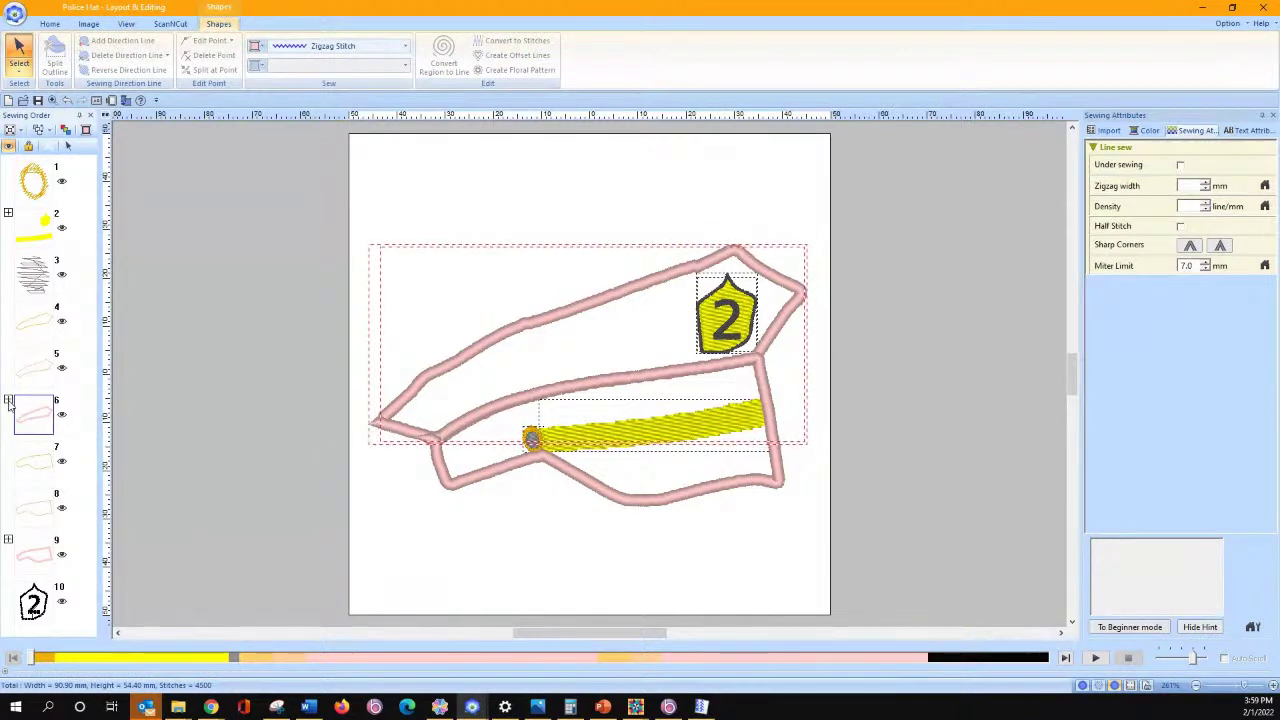
{"action": "left_click", "coordinate": [8, 400]}
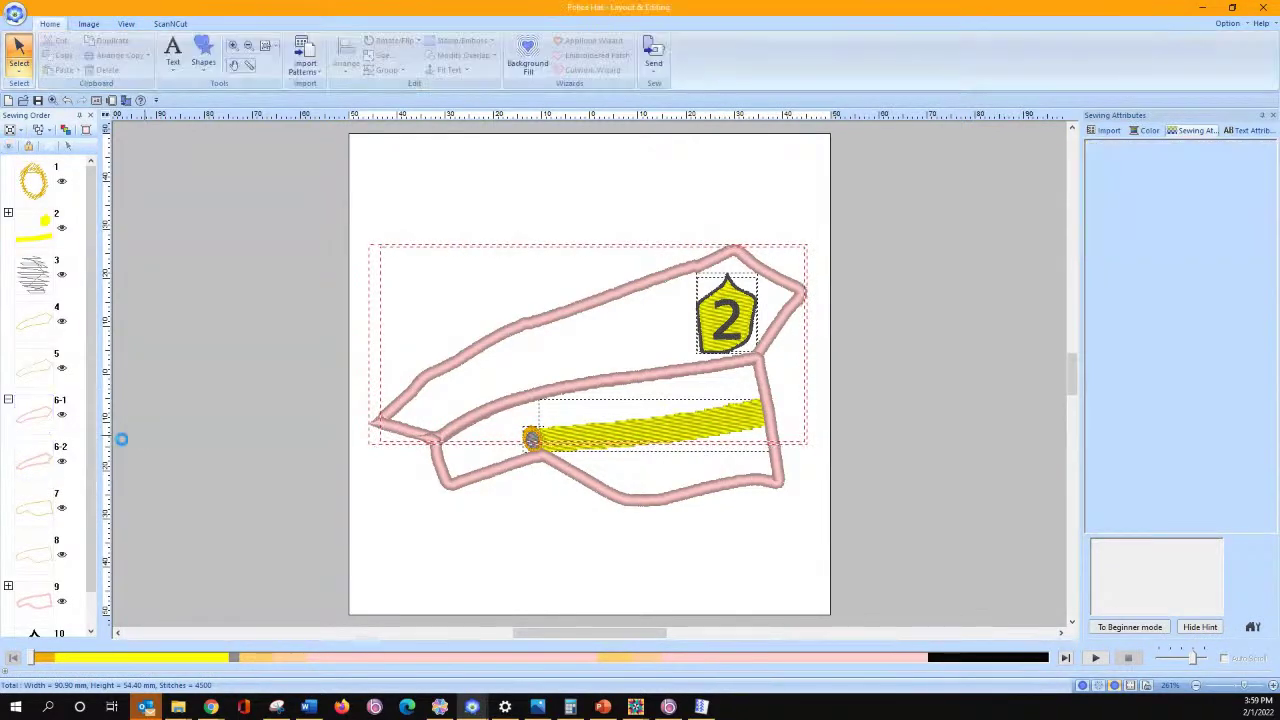
{"action": "left_click", "coordinate": [43, 462]}
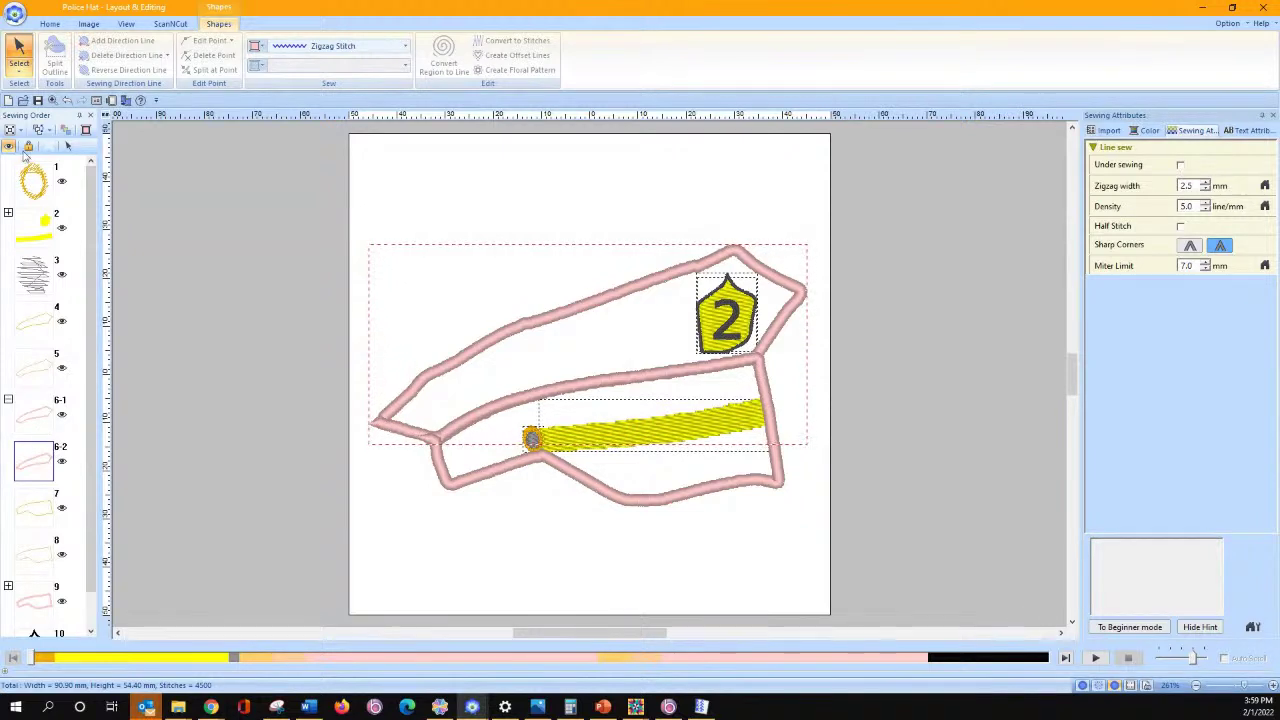
{"action": "left_click", "coordinate": [30, 465]}
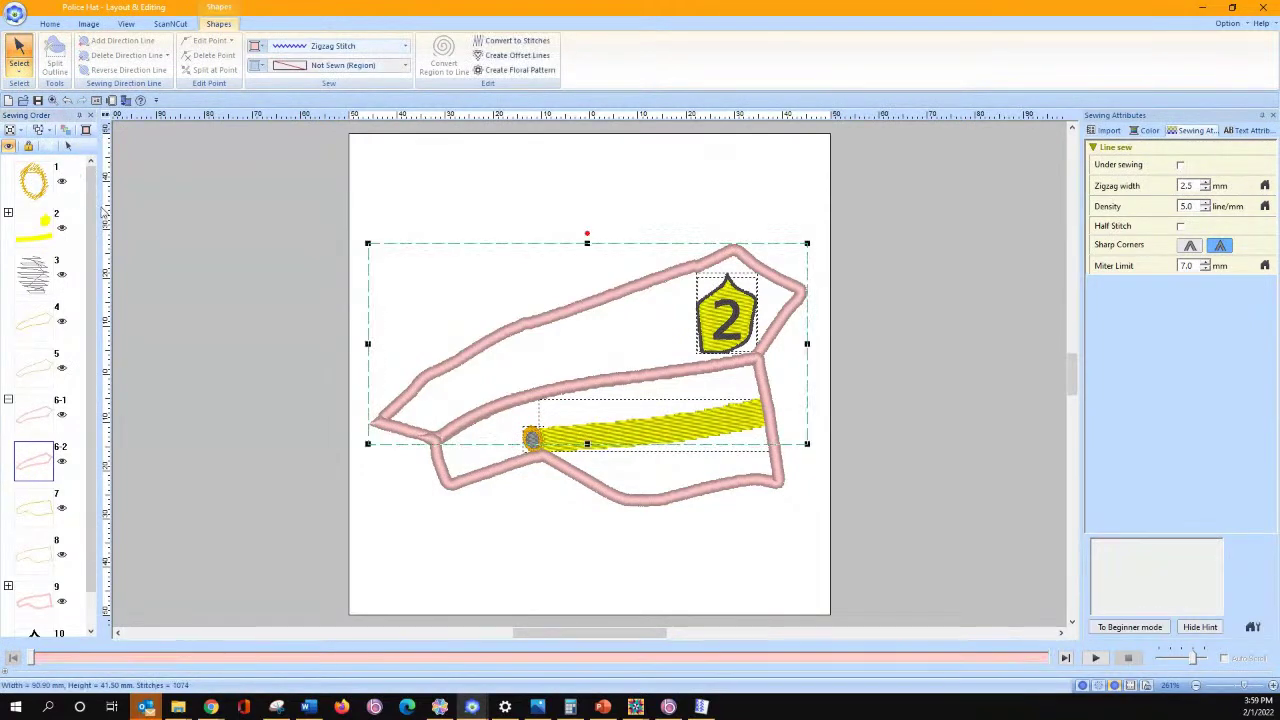
{"action": "left_click", "coordinate": [257, 46]}
{"action": "left_click", "coordinate": [279, 77]}
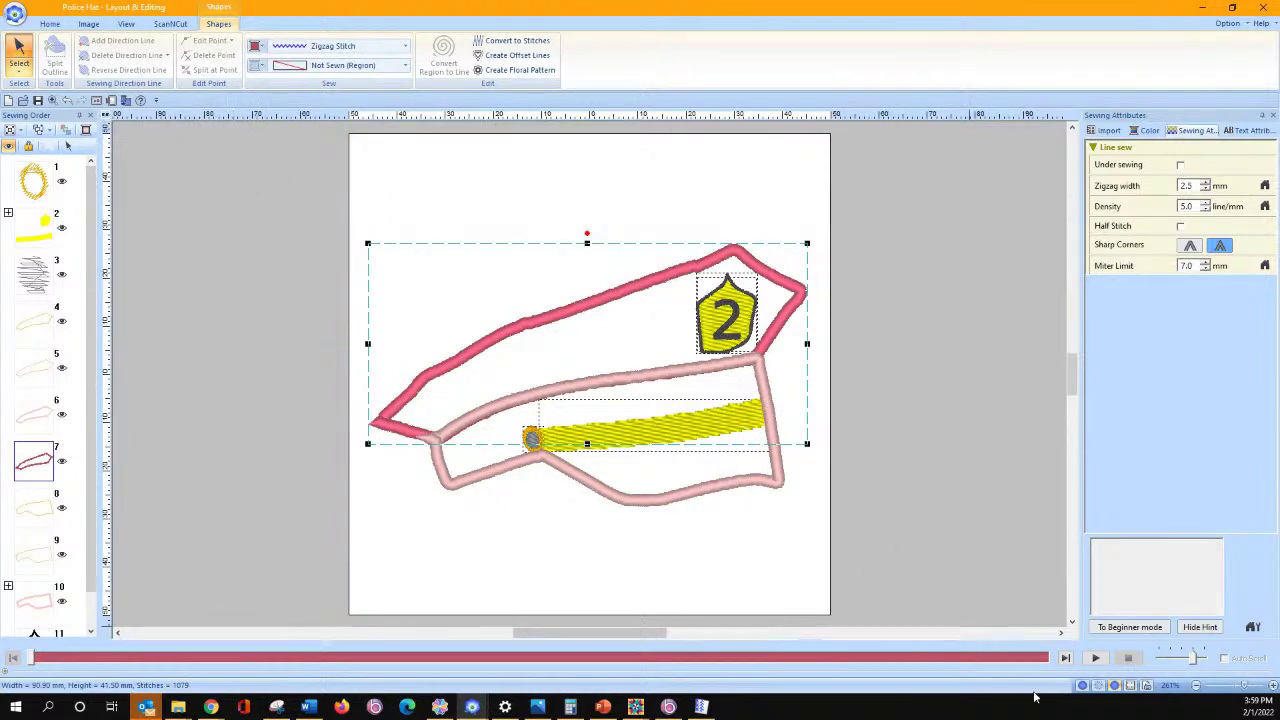
Display the design as stitches and try to split the rose crown border where its lower-left corner meets the hat's lower section
{"action": "left_click", "coordinate": [1098, 686]}
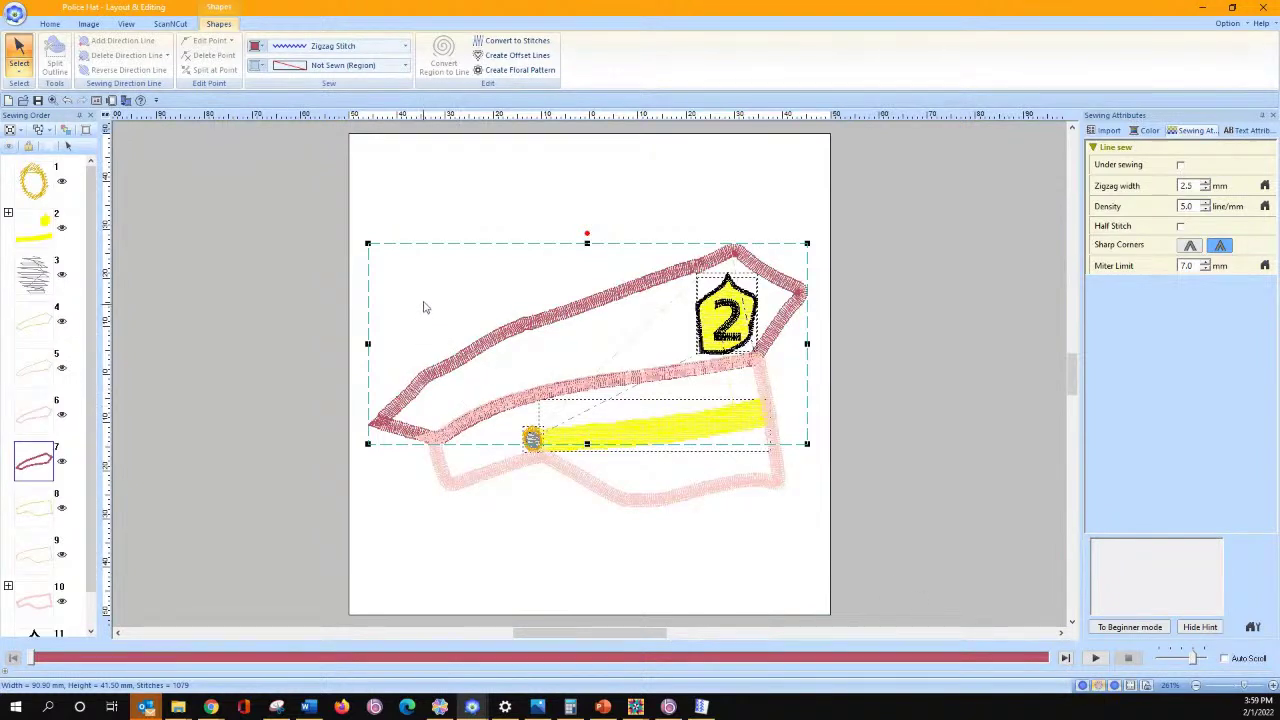
{"action": "left_click", "coordinate": [20, 72]}
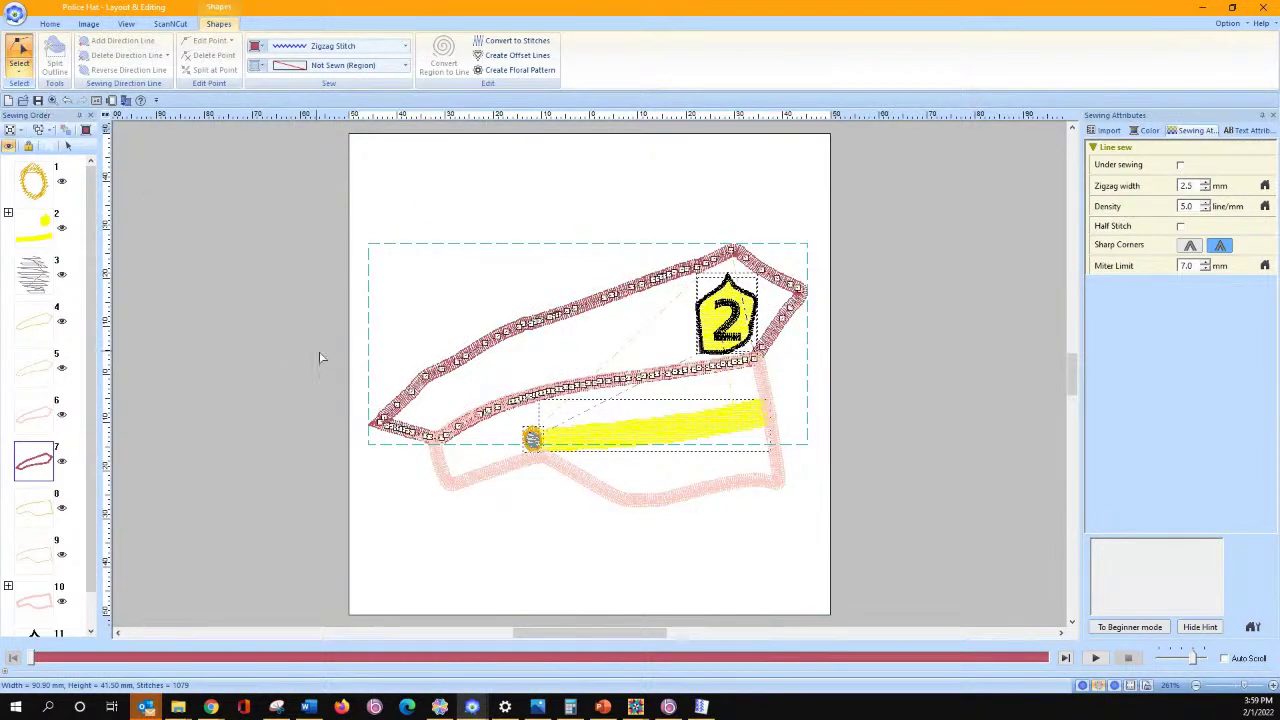
{"action": "left_click", "coordinate": [55, 24]}
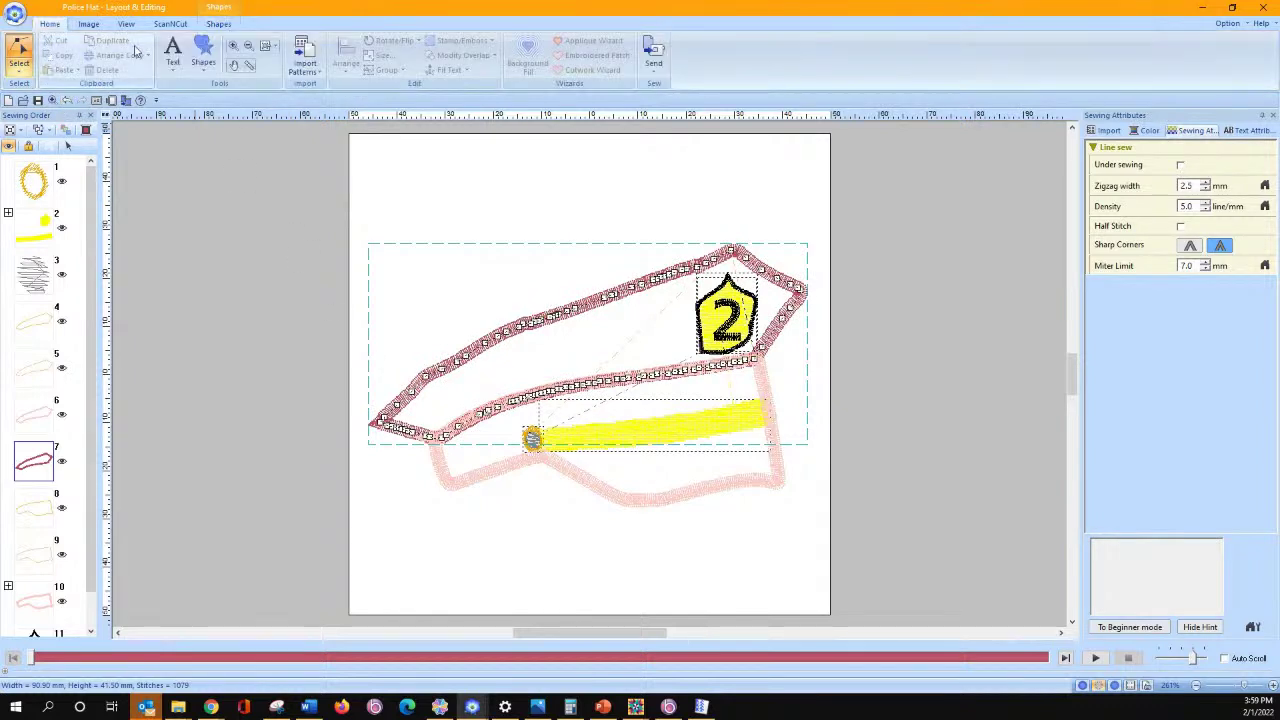
{"action": "left_click", "coordinate": [233, 49]}
{"action": "left_click_drag", "start_coordinate": [405, 379], "coordinate": [791, 436]}
{"action": "key", "text": "Escape"}
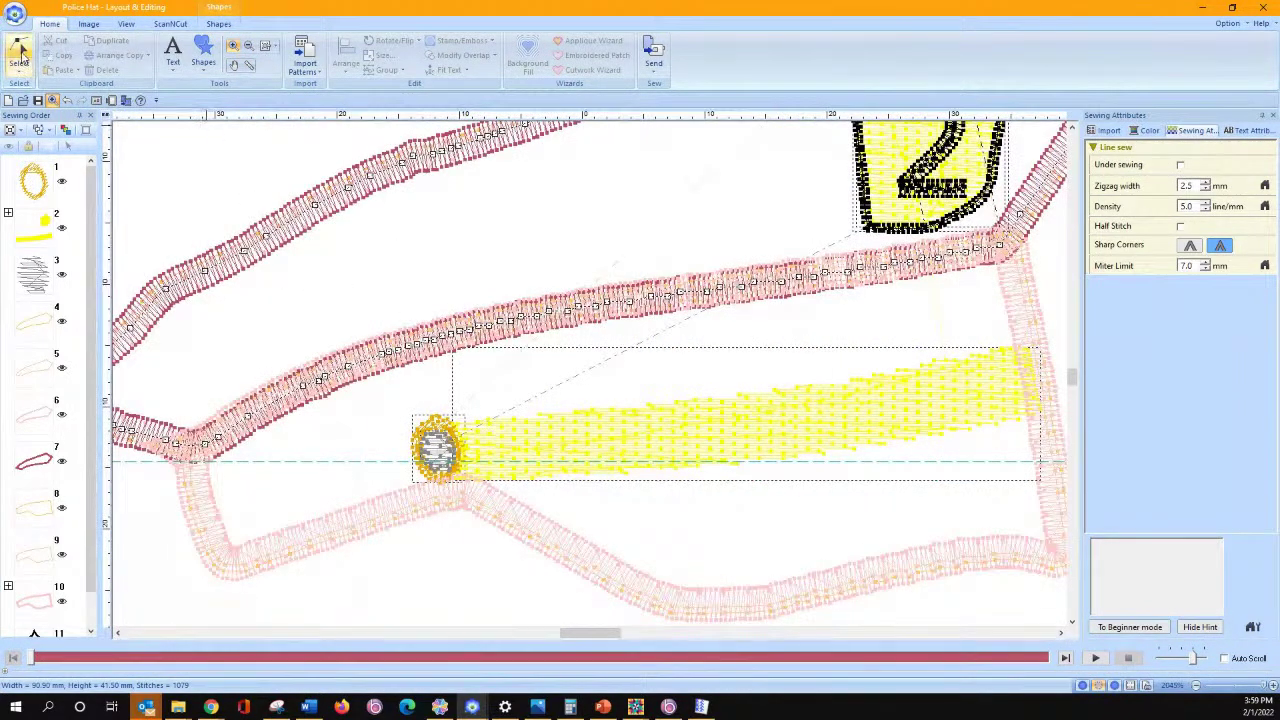
{"action": "left_click", "coordinate": [206, 447]}
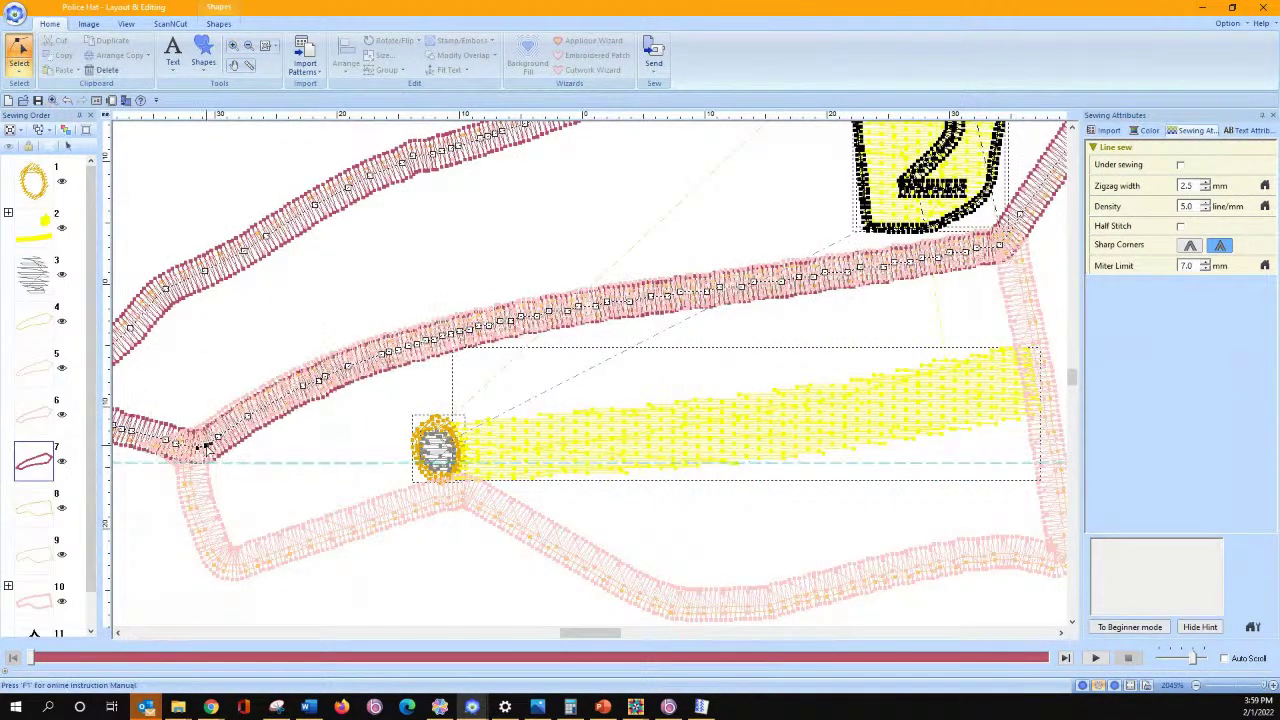
{"action": "right_click", "coordinate": [206, 447]}
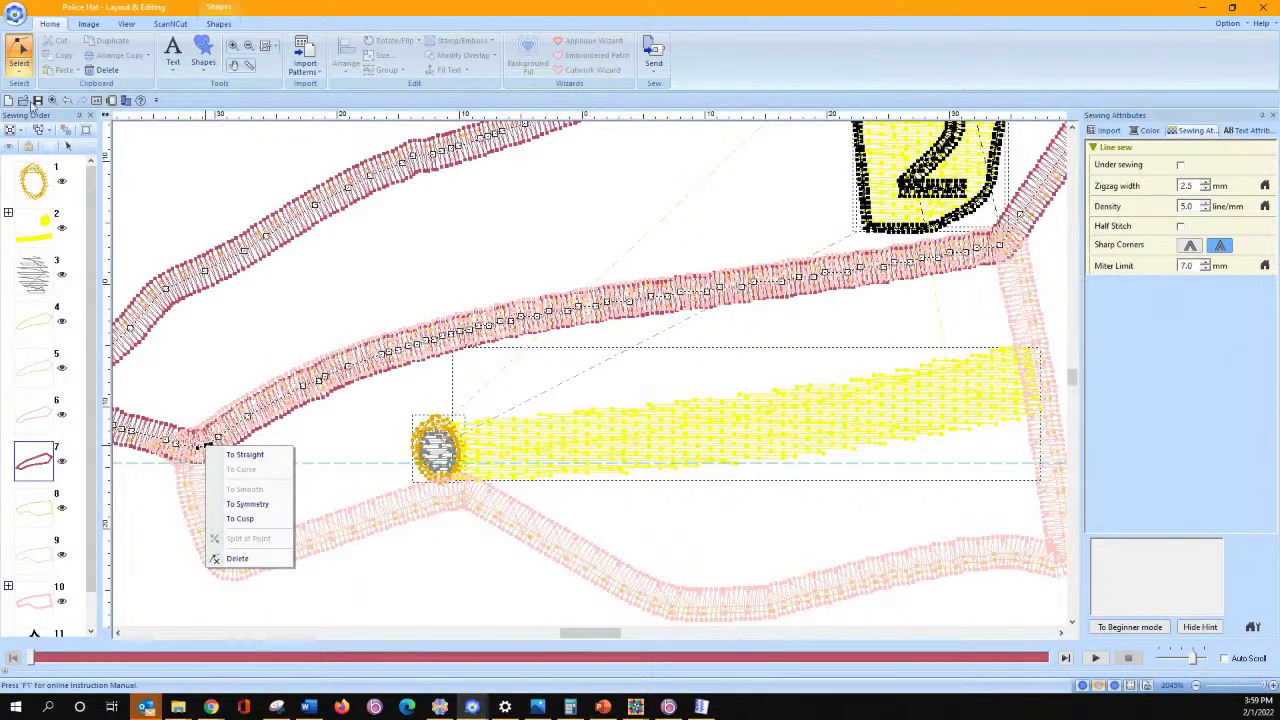
Ungroup the crown applique's outlines so the rose zigzag border can be edited on its own
{"action": "left_click", "coordinate": [20, 72]}
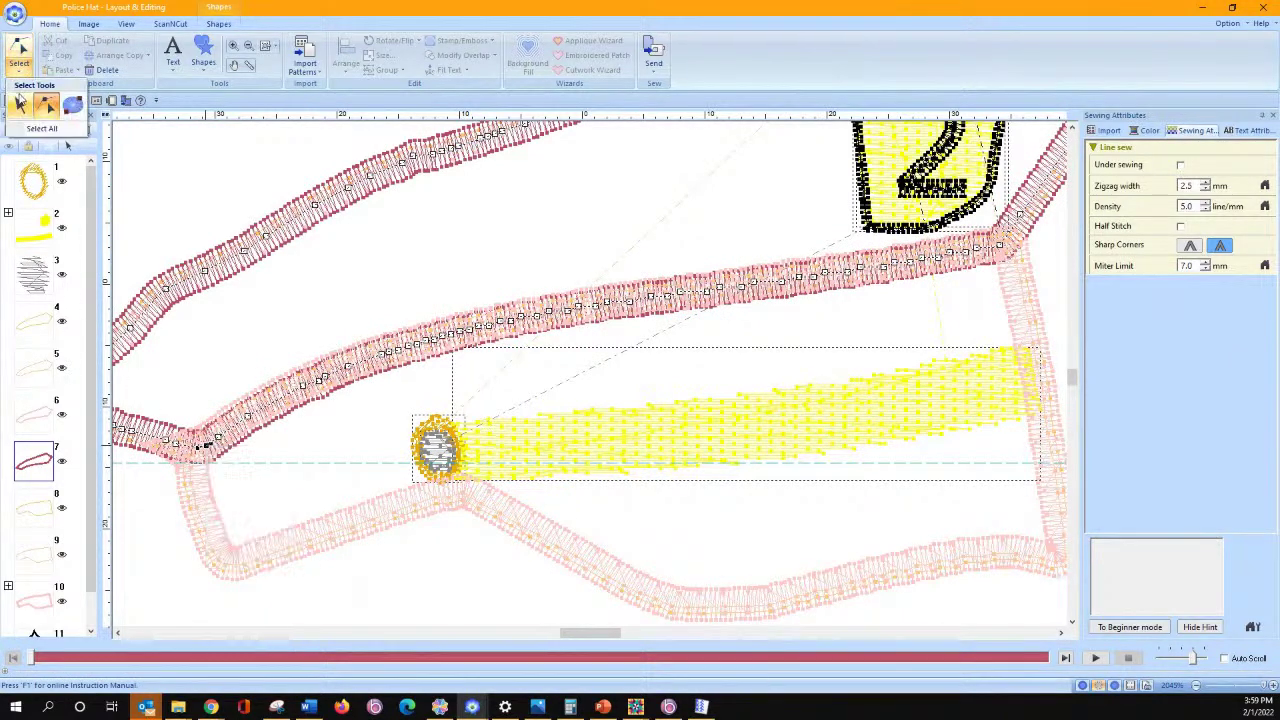
{"action": "right_click", "coordinate": [215, 257]}
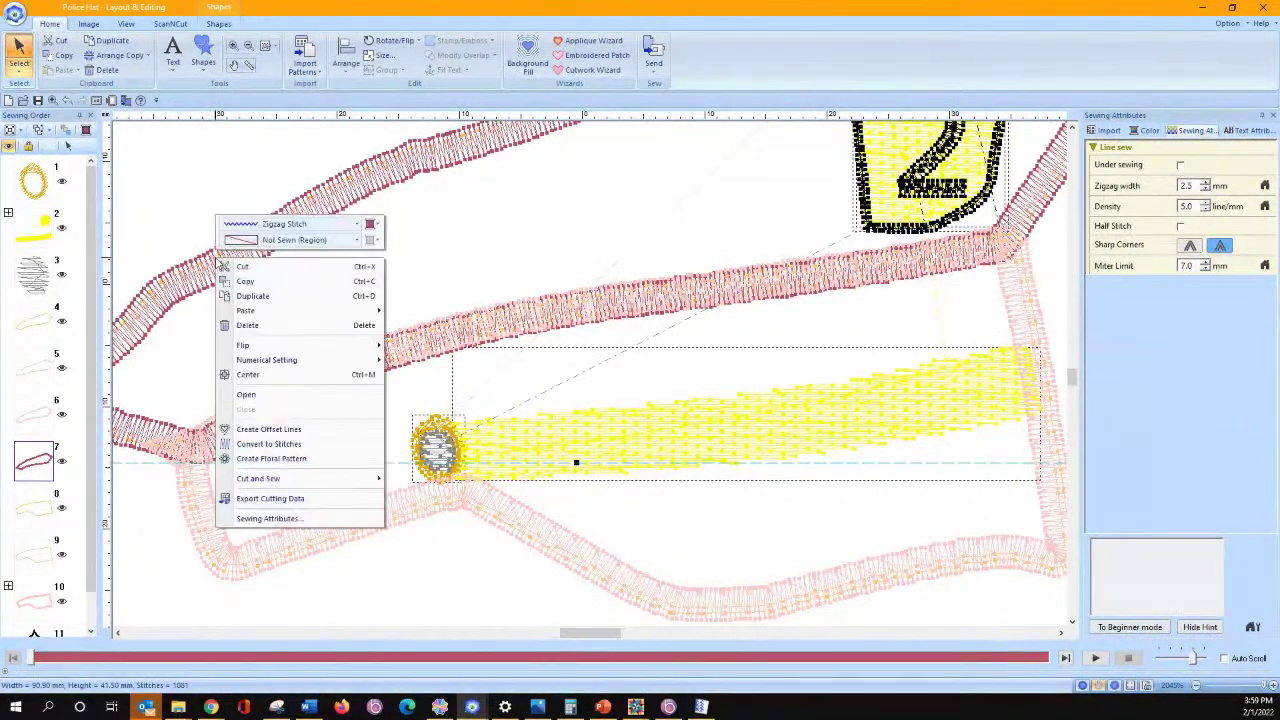
{"action": "left_click", "coordinate": [248, 443]}
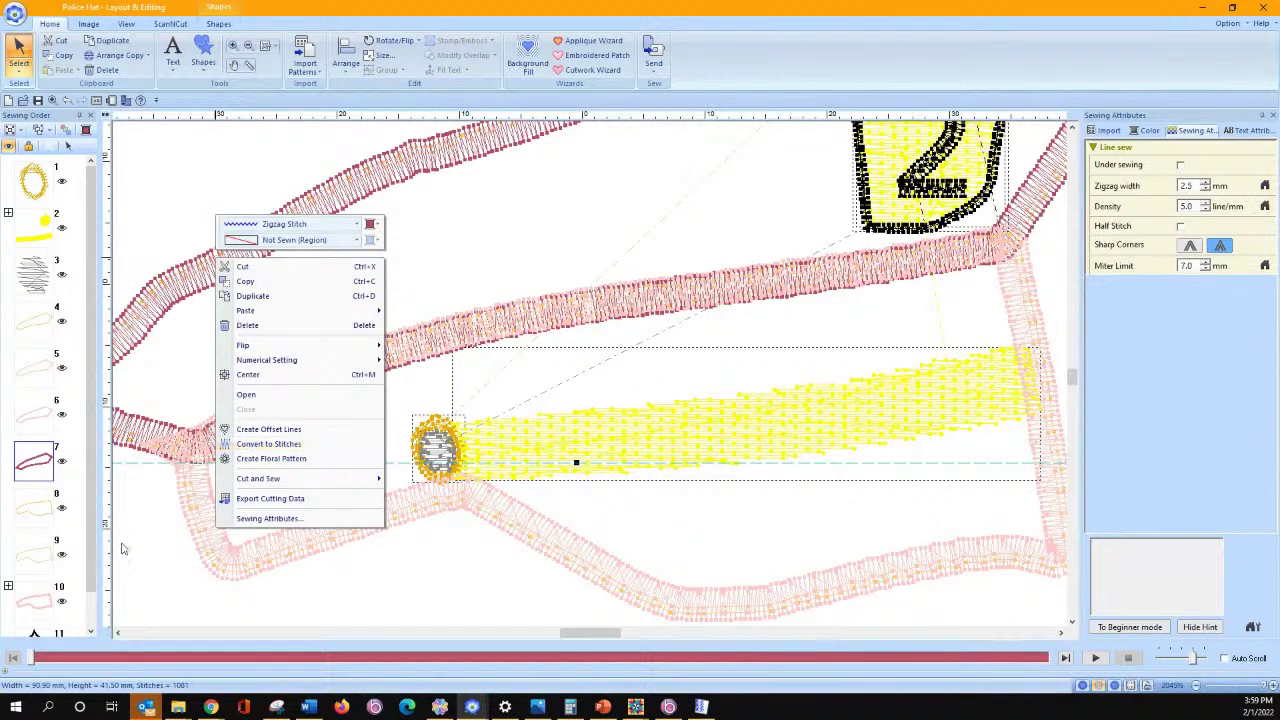
{"action": "right_click", "coordinate": [143, 428]}
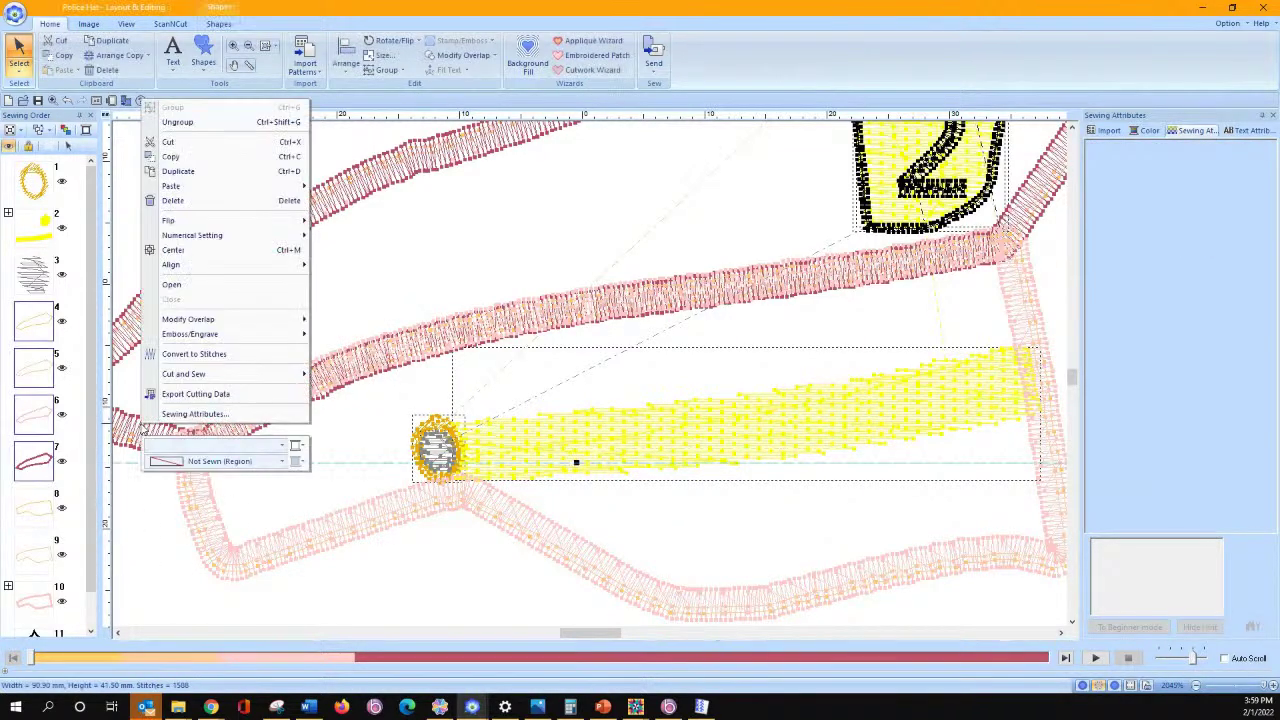
{"action": "left_click", "coordinate": [176, 122]}
Split the rose crown border at its left and right junctions with the hat's lower section
{"action": "left_click", "coordinate": [33, 461]}
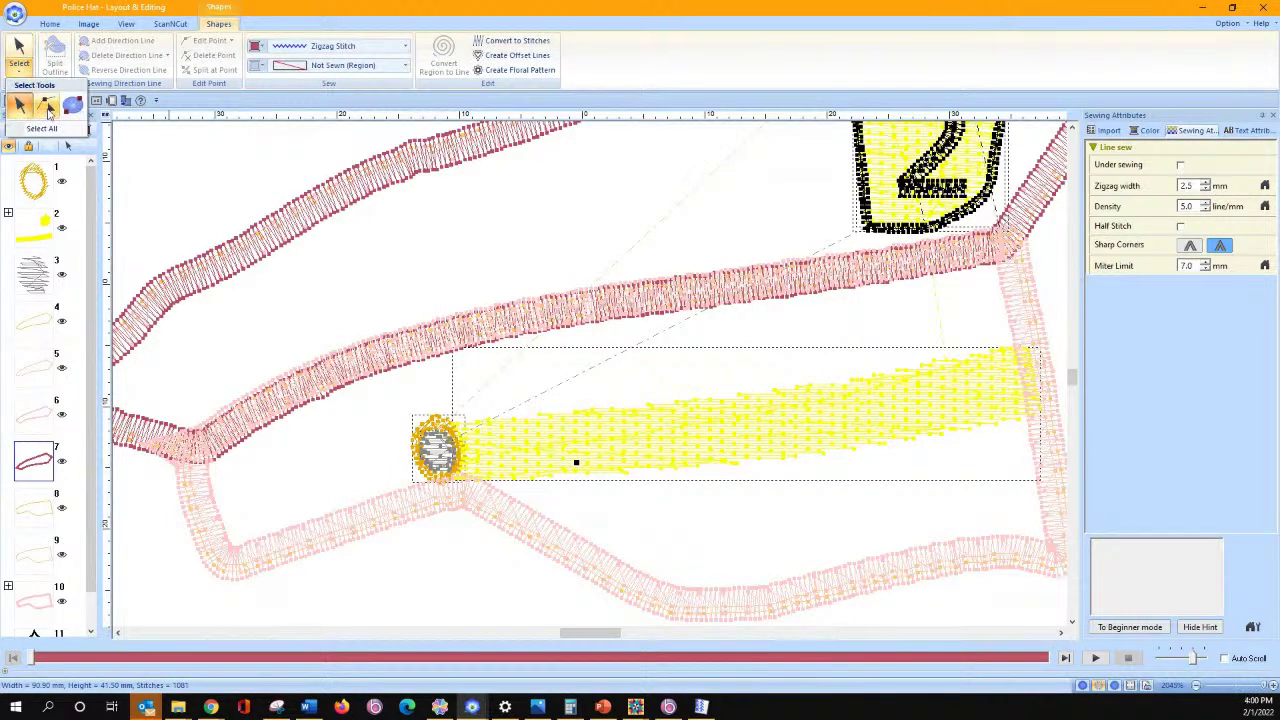
{"action": "left_click", "coordinate": [19, 55]}
{"action": "right_click", "coordinate": [207, 448]}
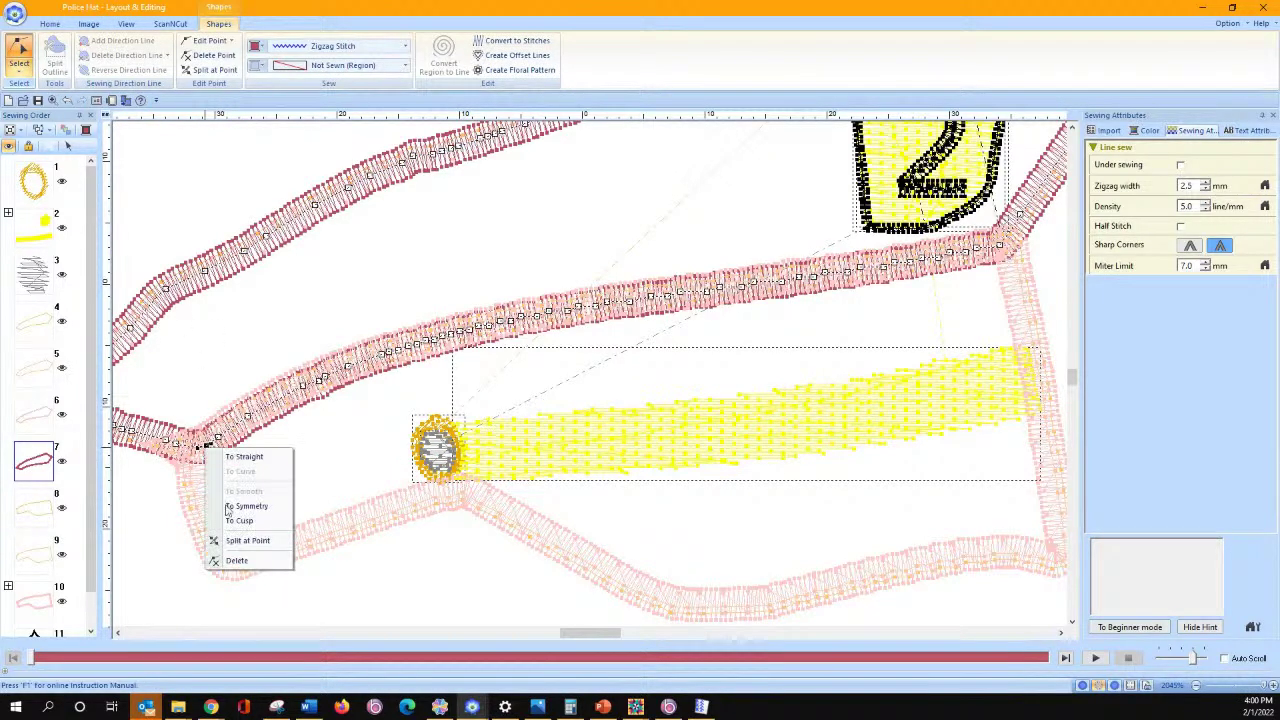
{"action": "left_click", "coordinate": [247, 540]}
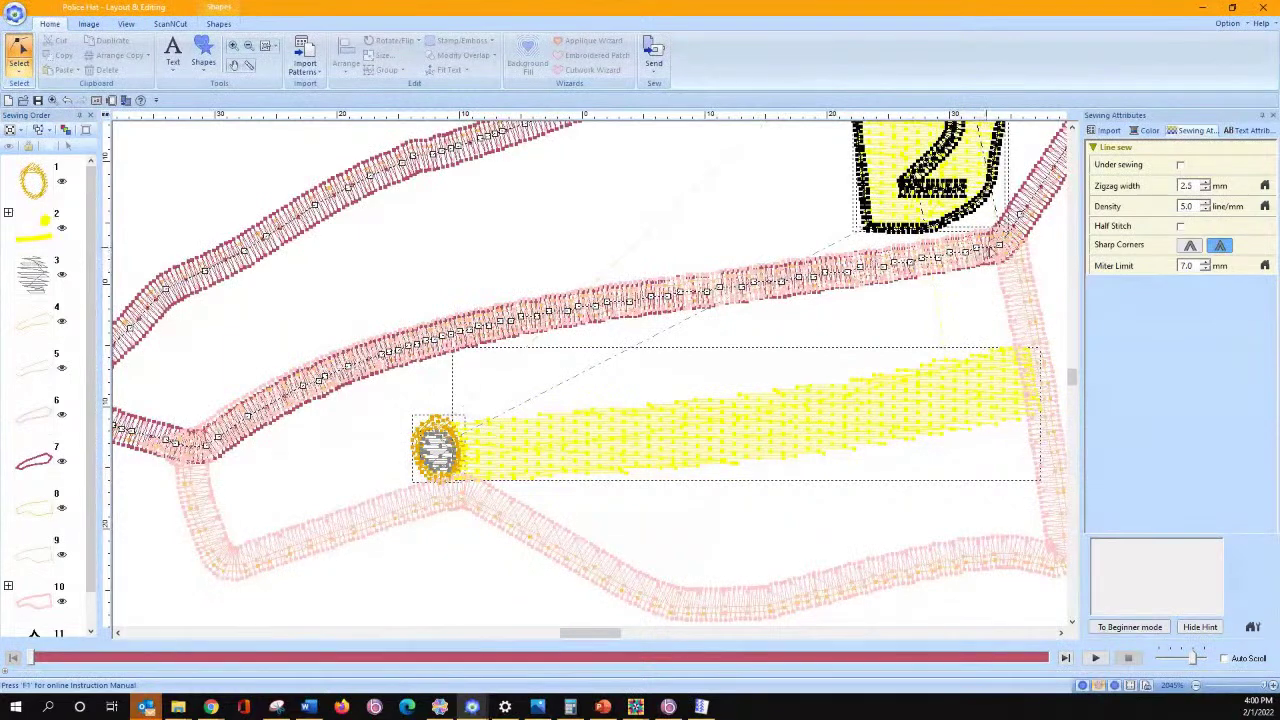
{"action": "left_click", "coordinate": [1006, 240]}
{"action": "right_click", "coordinate": [1001, 245]}
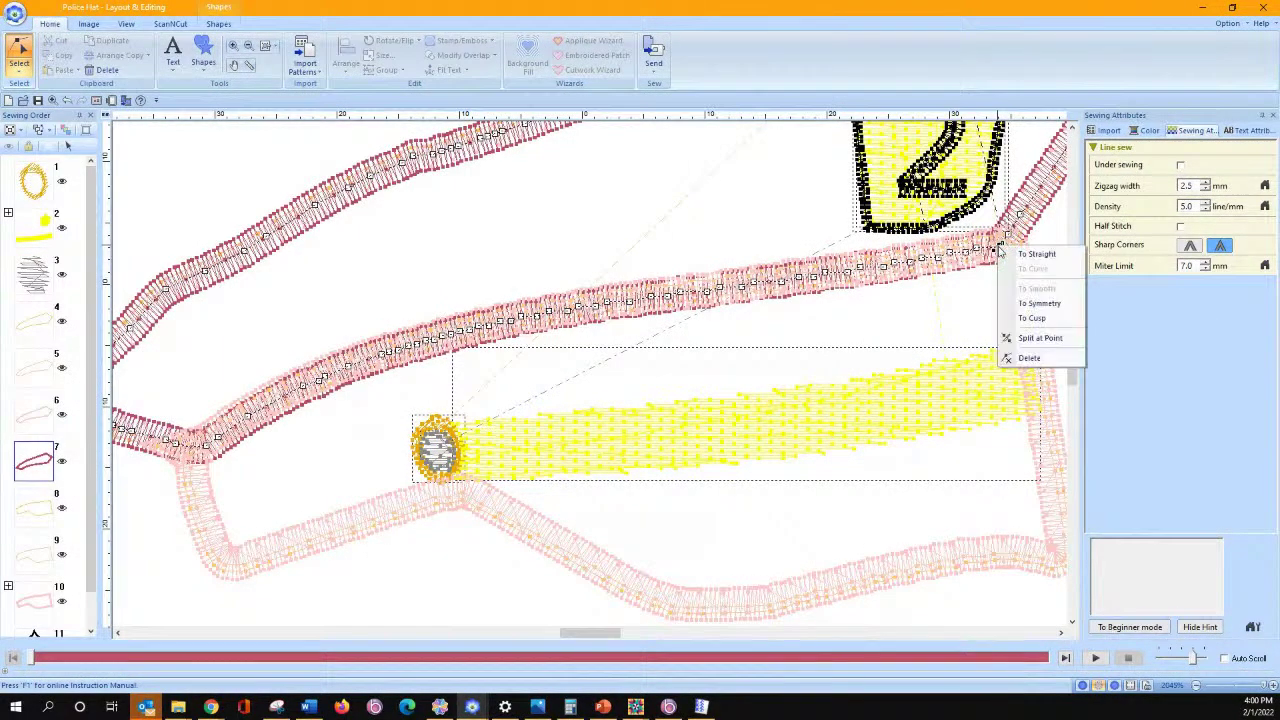
{"action": "left_click", "coordinate": [1005, 340]}
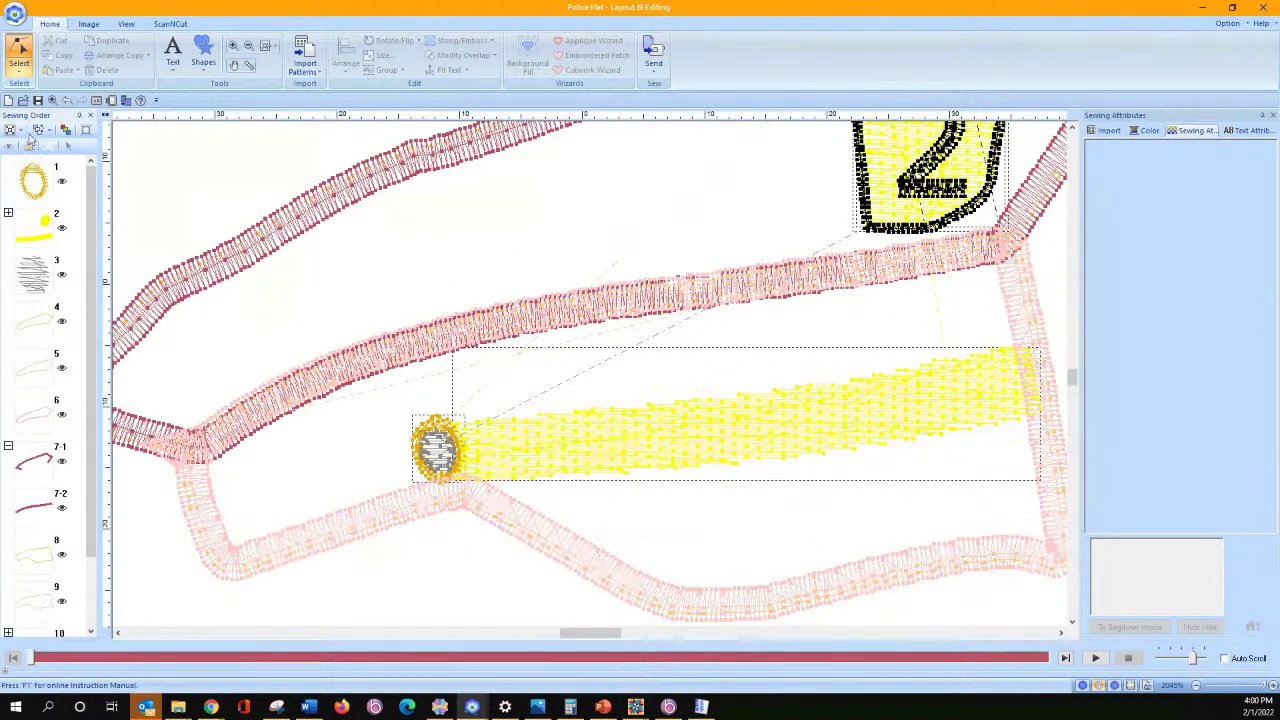
Delete the split-off lower segment of the rose crown border that overlaps the lower section's border
{"action": "left_click", "coordinate": [19, 55]}
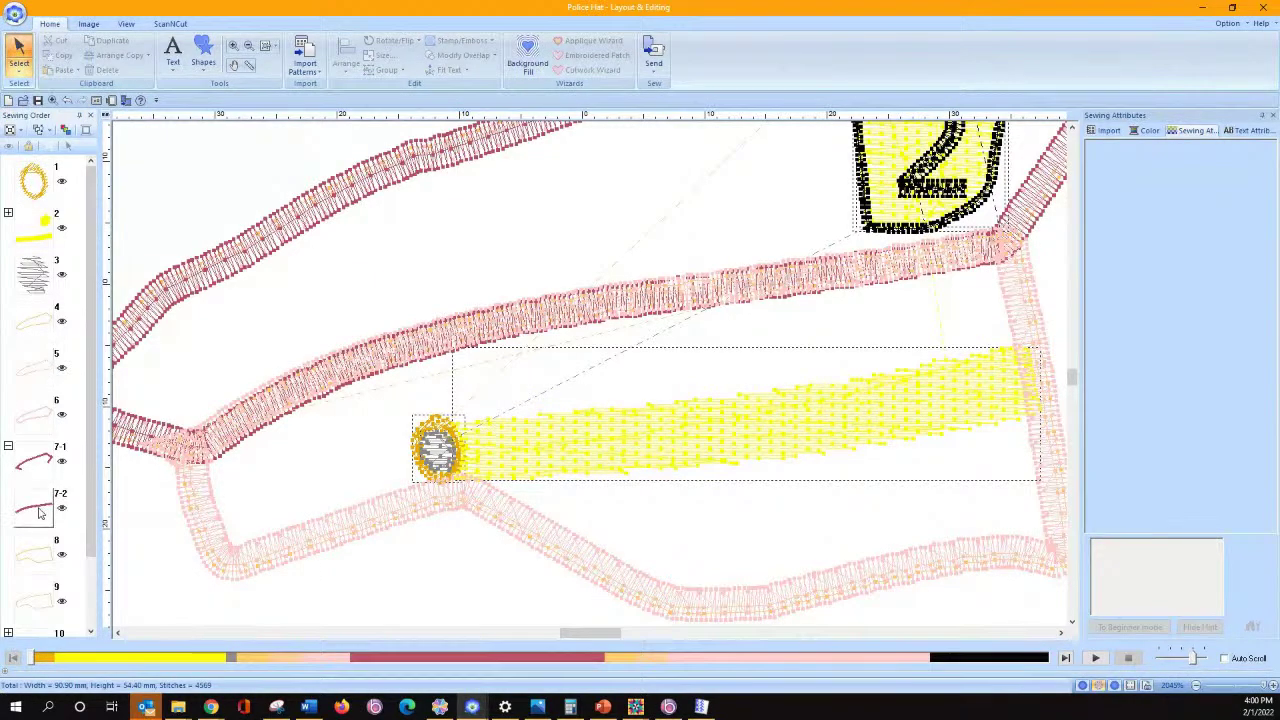
{"action": "left_click", "coordinate": [37, 509]}
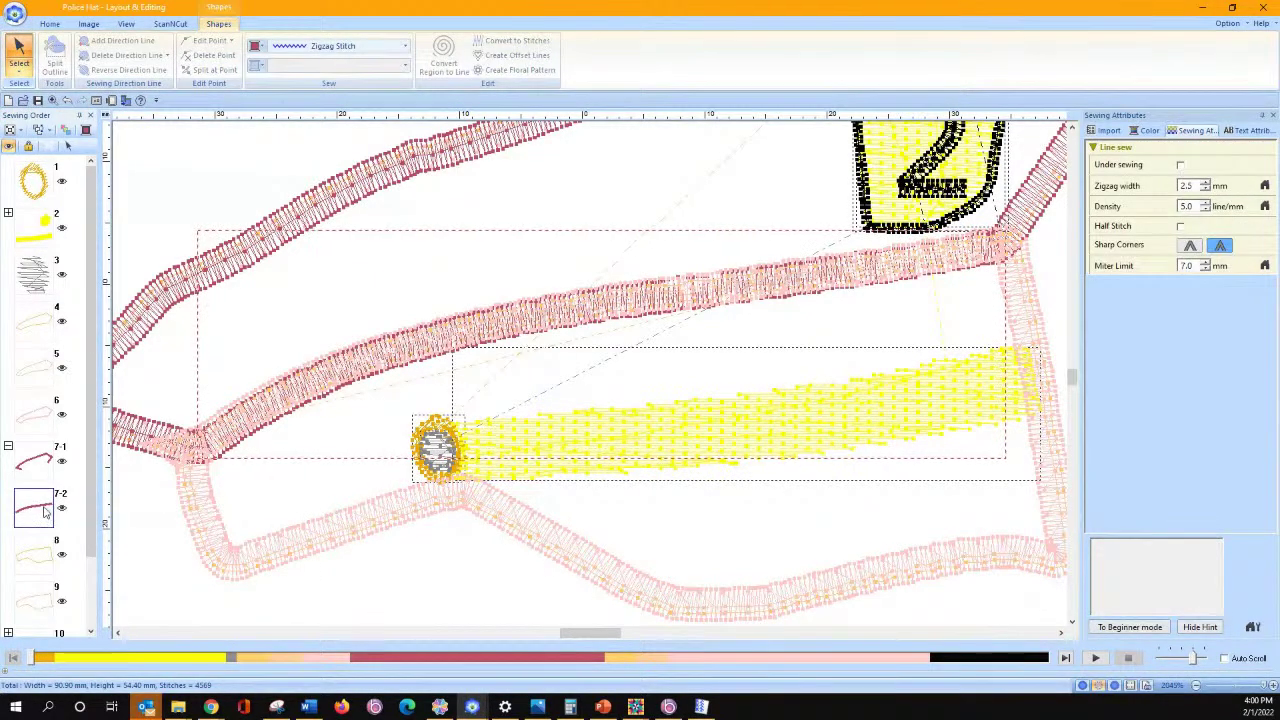
{"action": "left_click", "coordinate": [236, 346]}
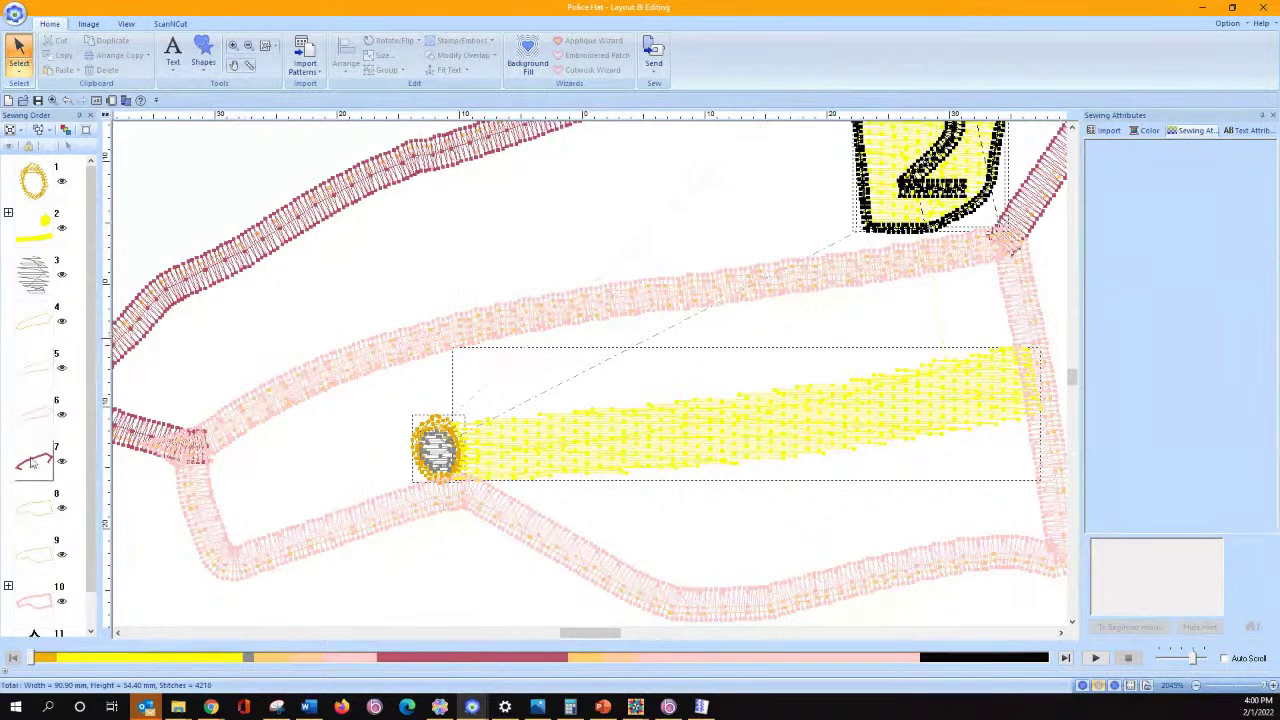
Recolor the zigzag border of the hat's lower section black
{"action": "left_click", "coordinate": [22, 601]}
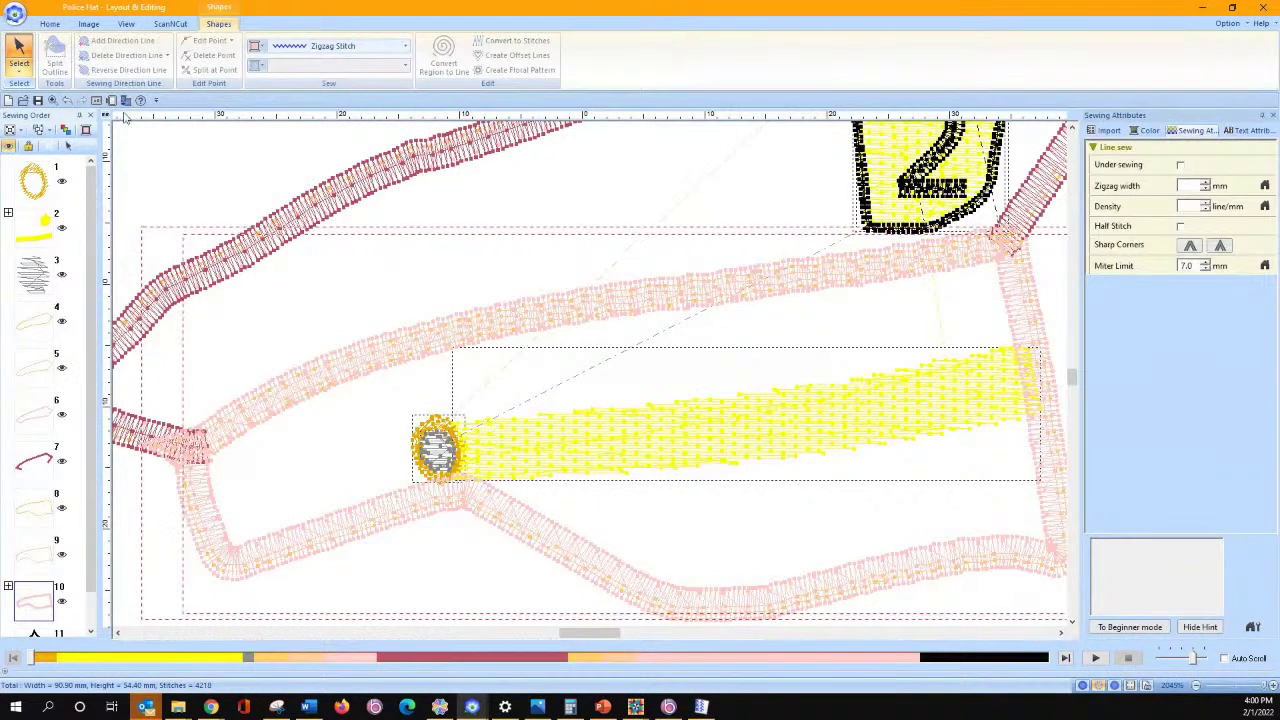
{"action": "left_click", "coordinate": [256, 47]}
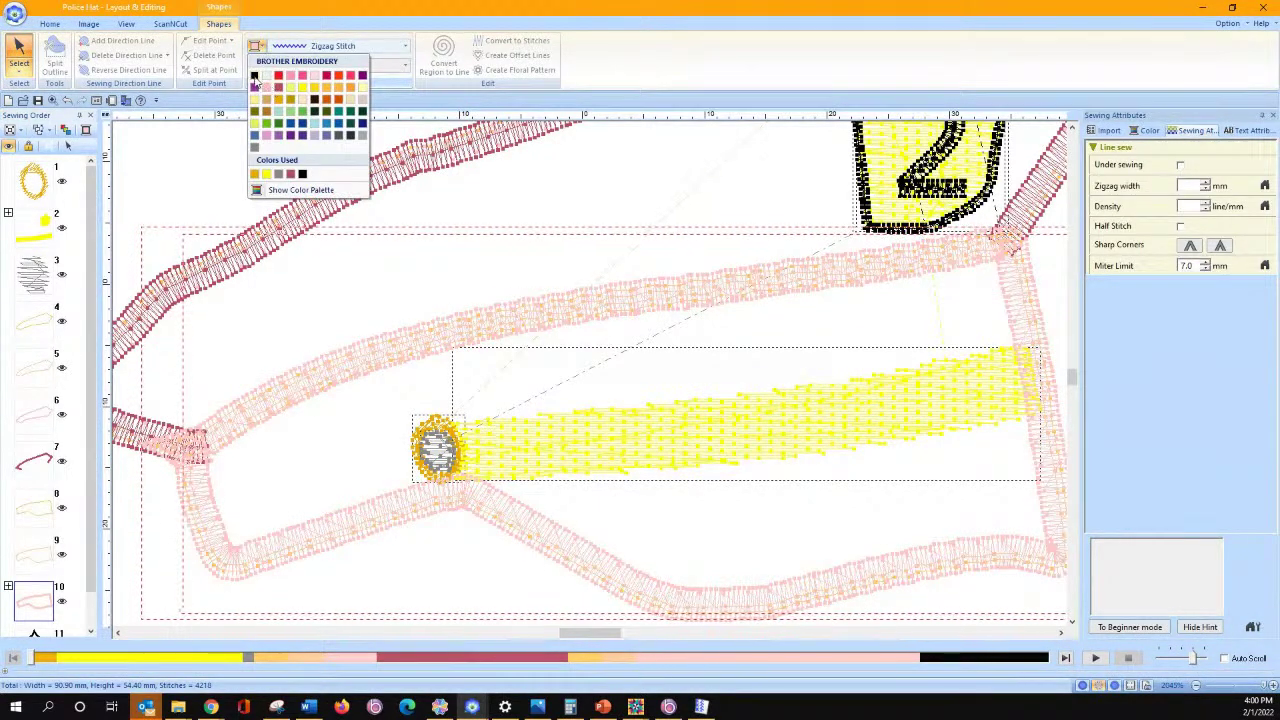
{"action": "left_click", "coordinate": [254, 75]}
{"action": "left_click", "coordinate": [197, 149]}
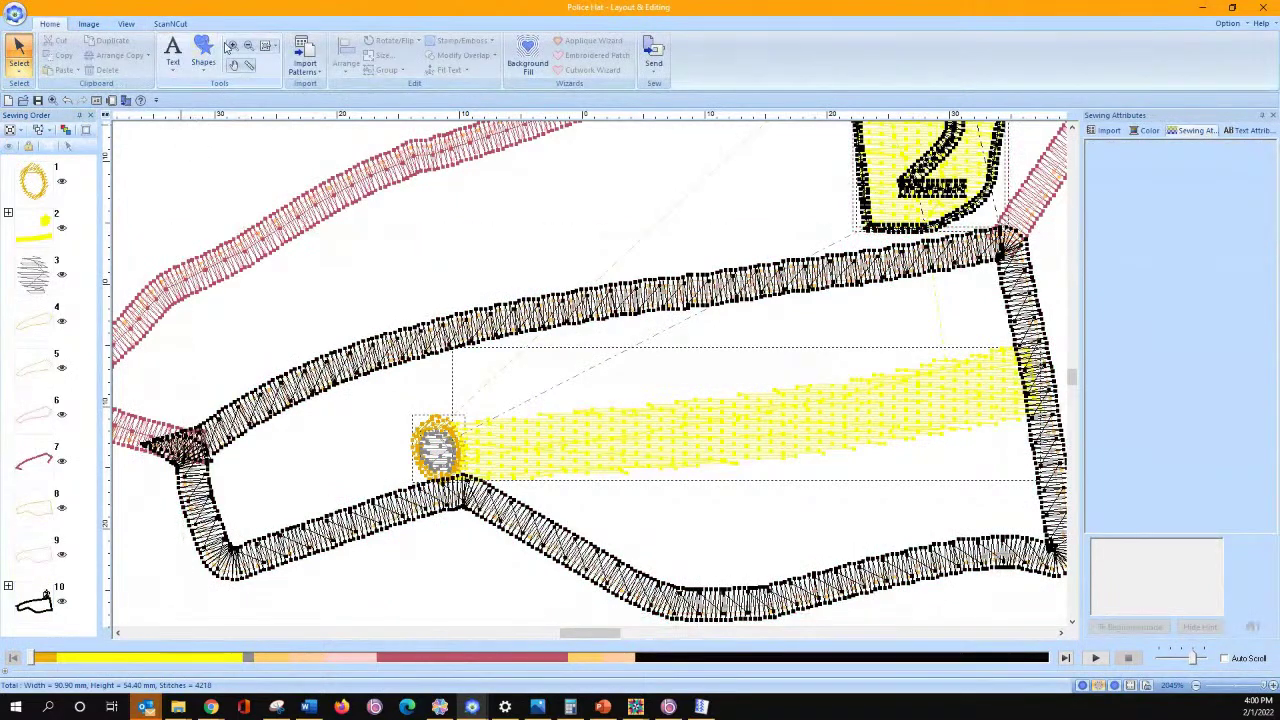
{"action": "left_click", "coordinate": [265, 47]}
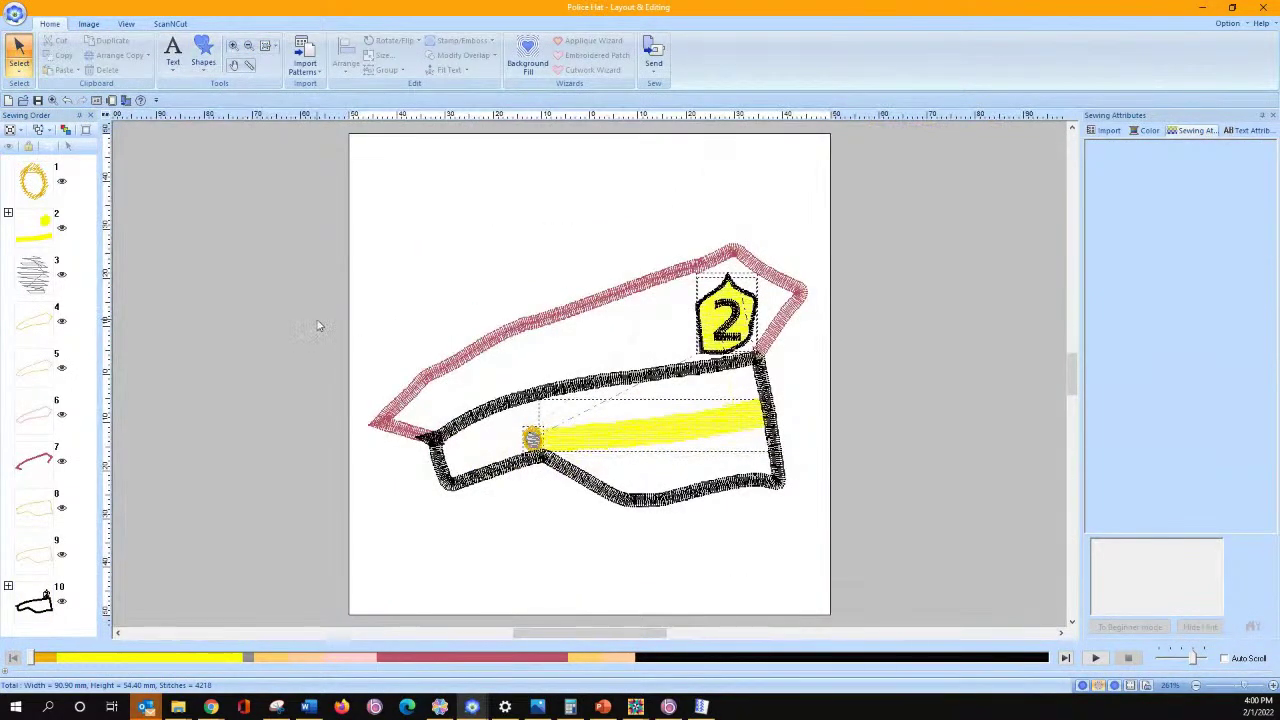
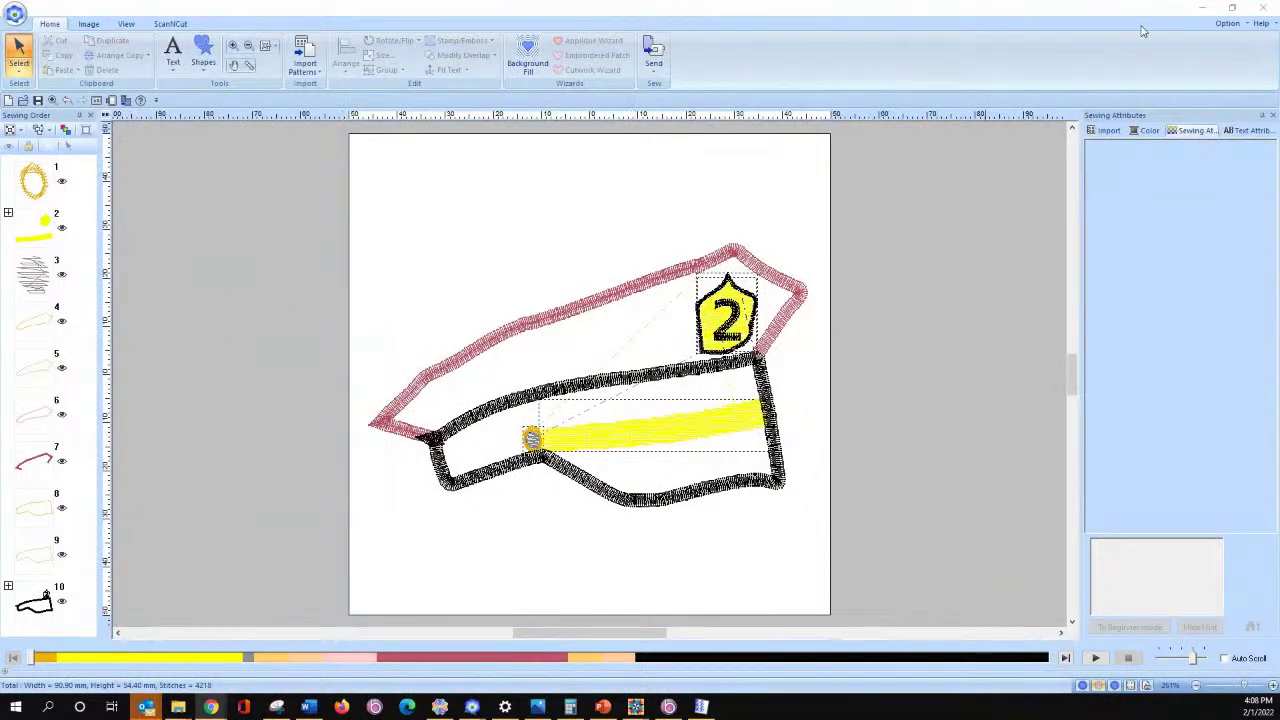
Switch to Programmable Stitch Creator and start a new motif pattern
{"action": "left_click", "coordinate": [1227, 24]}
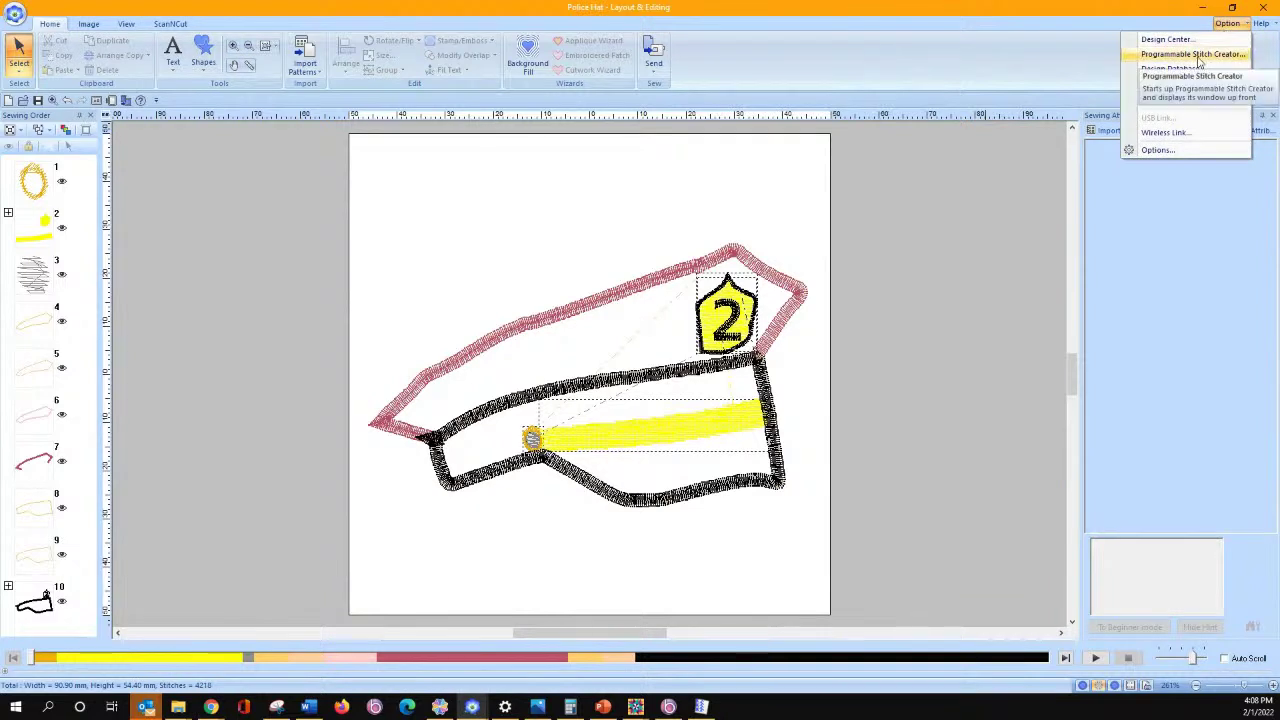
{"action": "left_click", "coordinate": [1188, 56]}
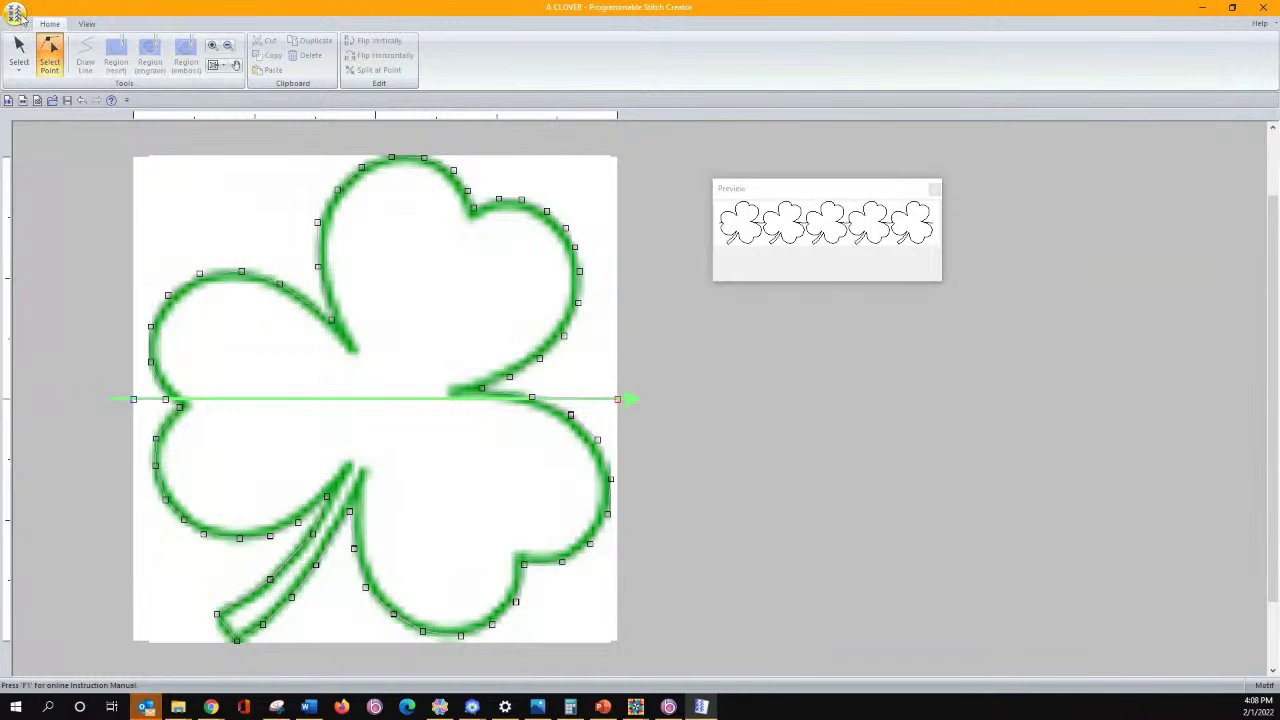
{"action": "left_click", "coordinate": [16, 12]}
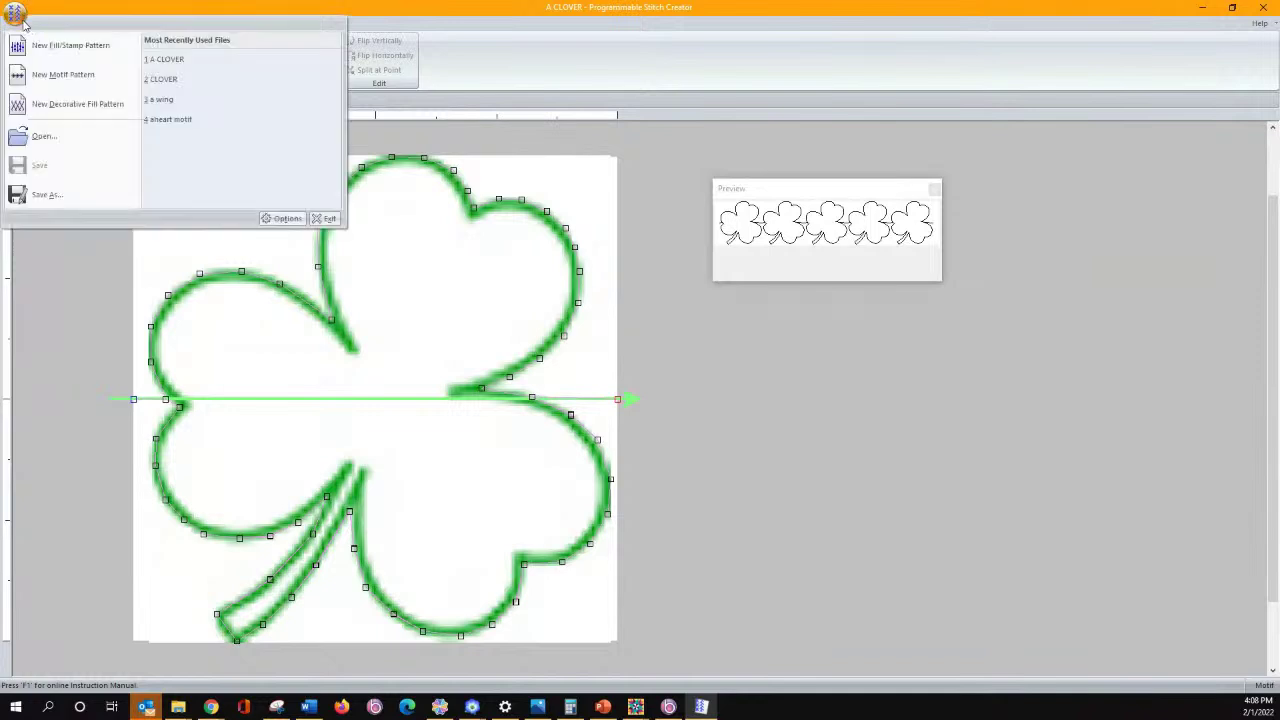
{"action": "left_click", "coordinate": [31, 80]}
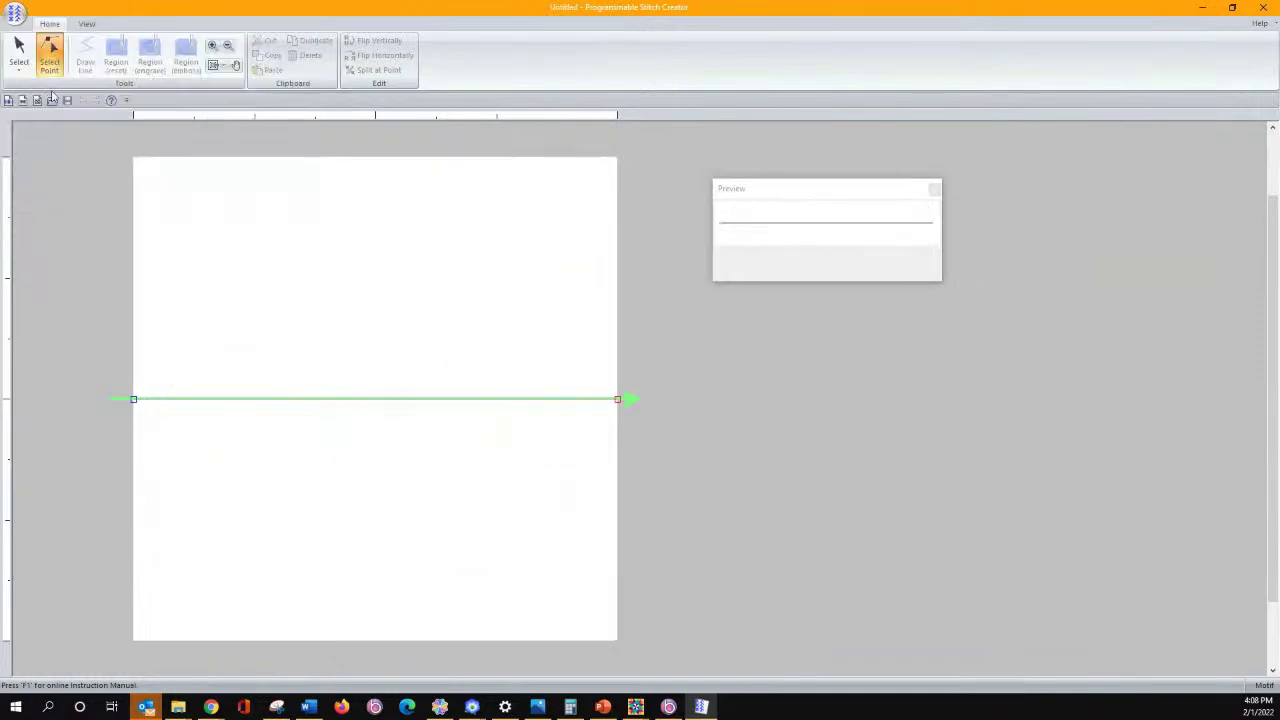
Open the template image "shamrock-outline-vector small" and enlarge it to fill the height of the motif area
{"action": "left_click", "coordinate": [87, 23]}
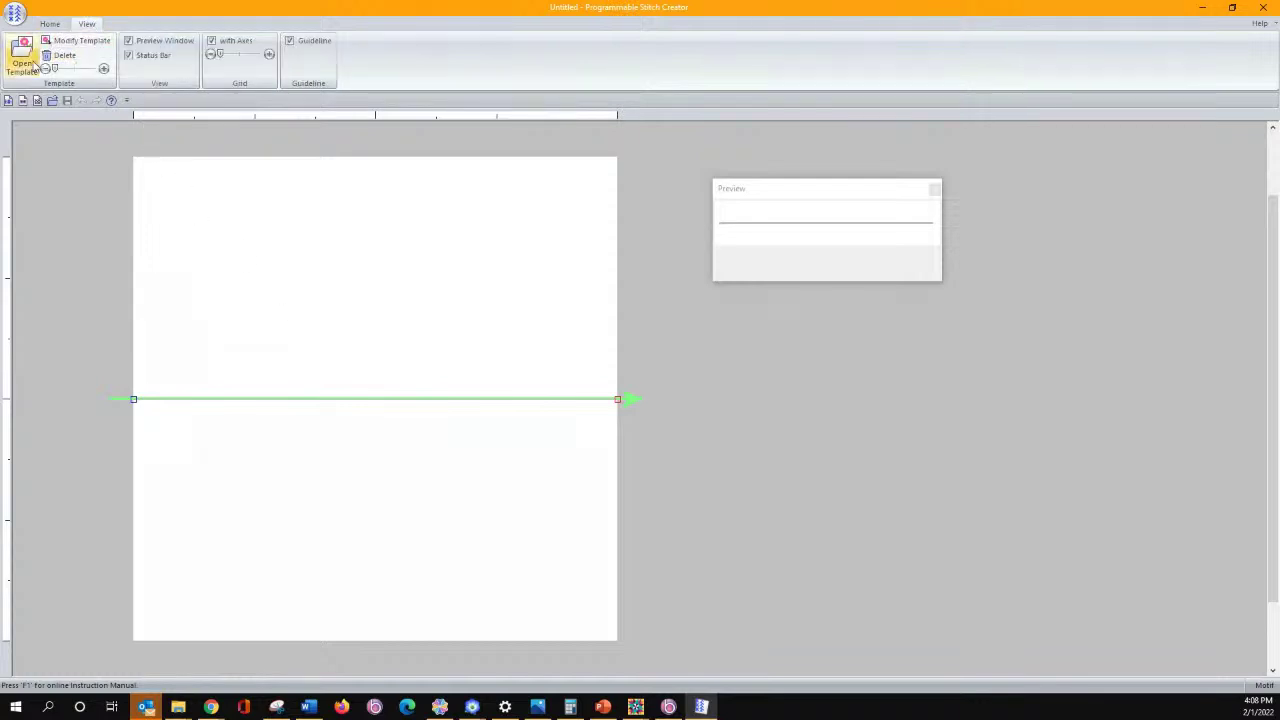
{"action": "left_click", "coordinate": [30, 64]}
{"action": "scroll", "coordinate": [572, 366], "scroll_direction": "down", "scroll_amount": 10}
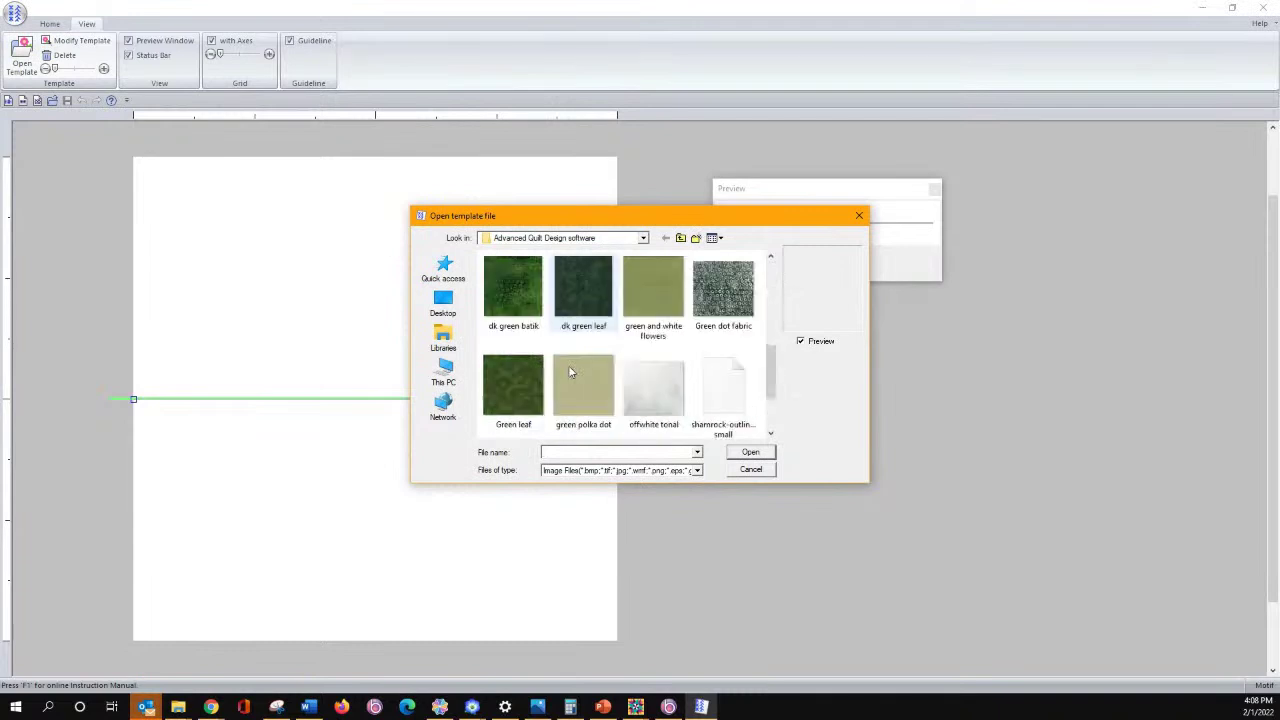
{"action": "left_click", "coordinate": [724, 312]}
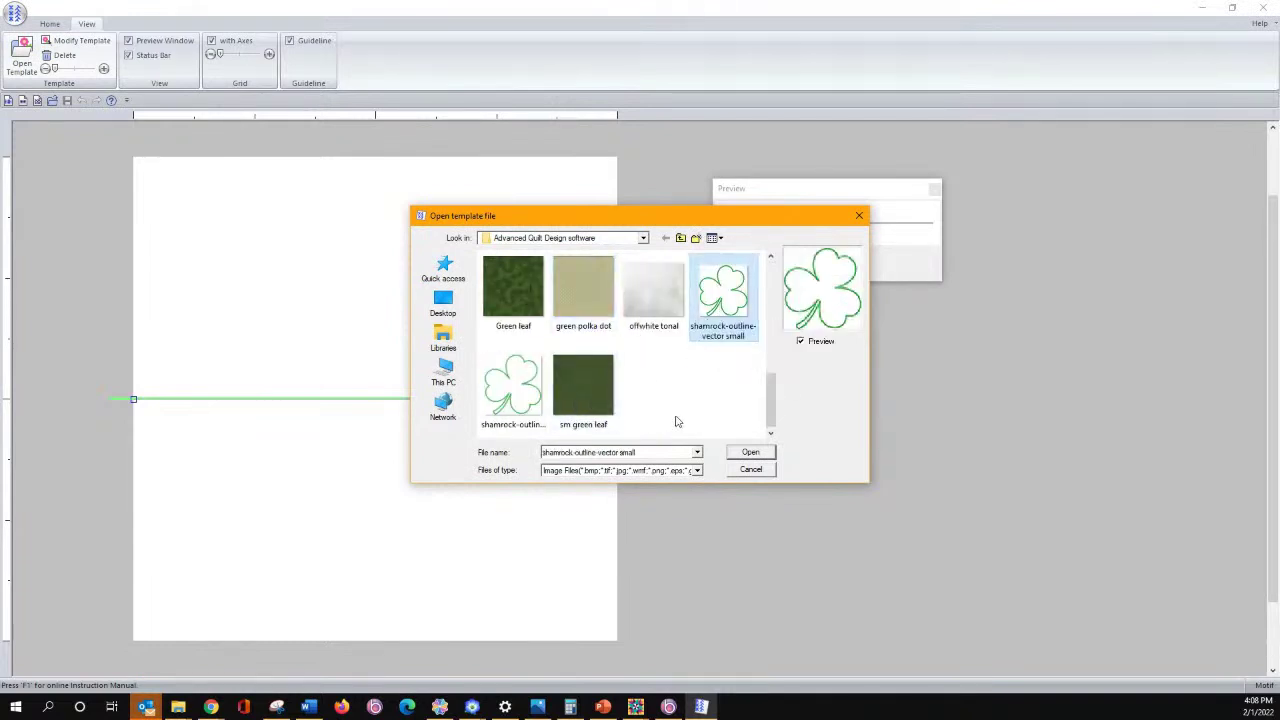
{"action": "left_click", "coordinate": [749, 453]}
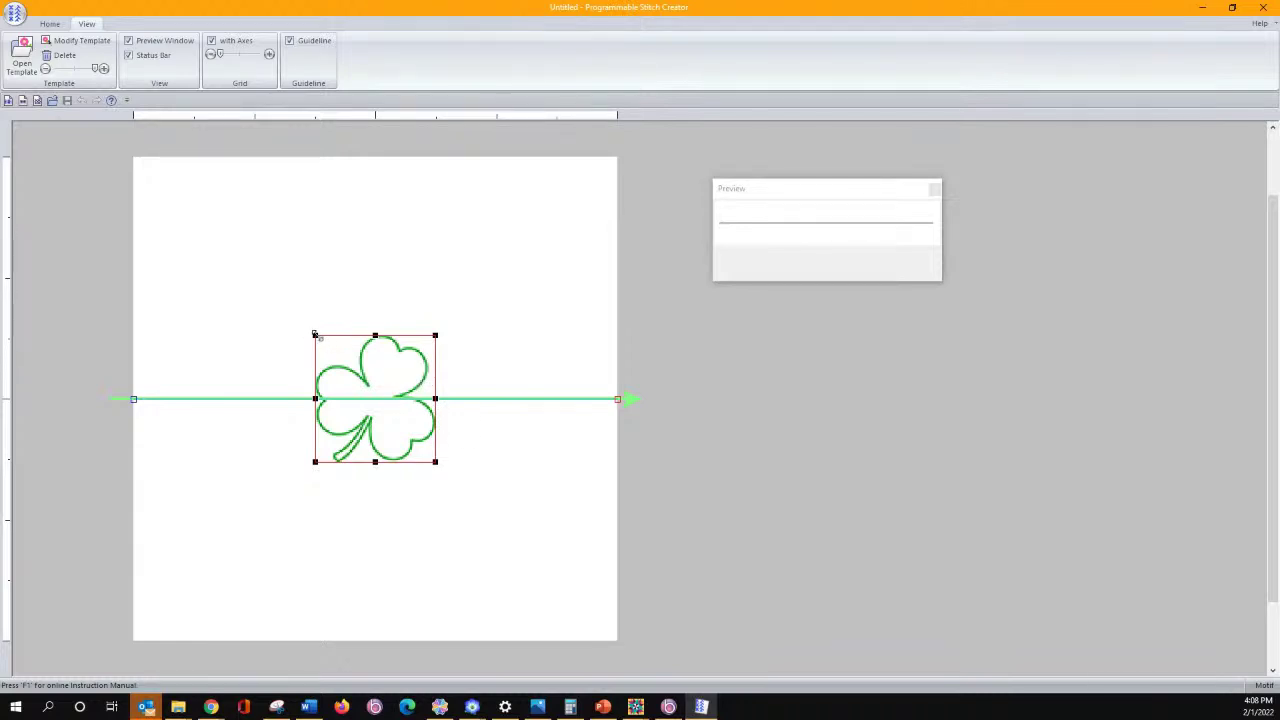
{"action": "left_click_drag", "start_coordinate": [315, 335], "coordinate": [148, 158]}
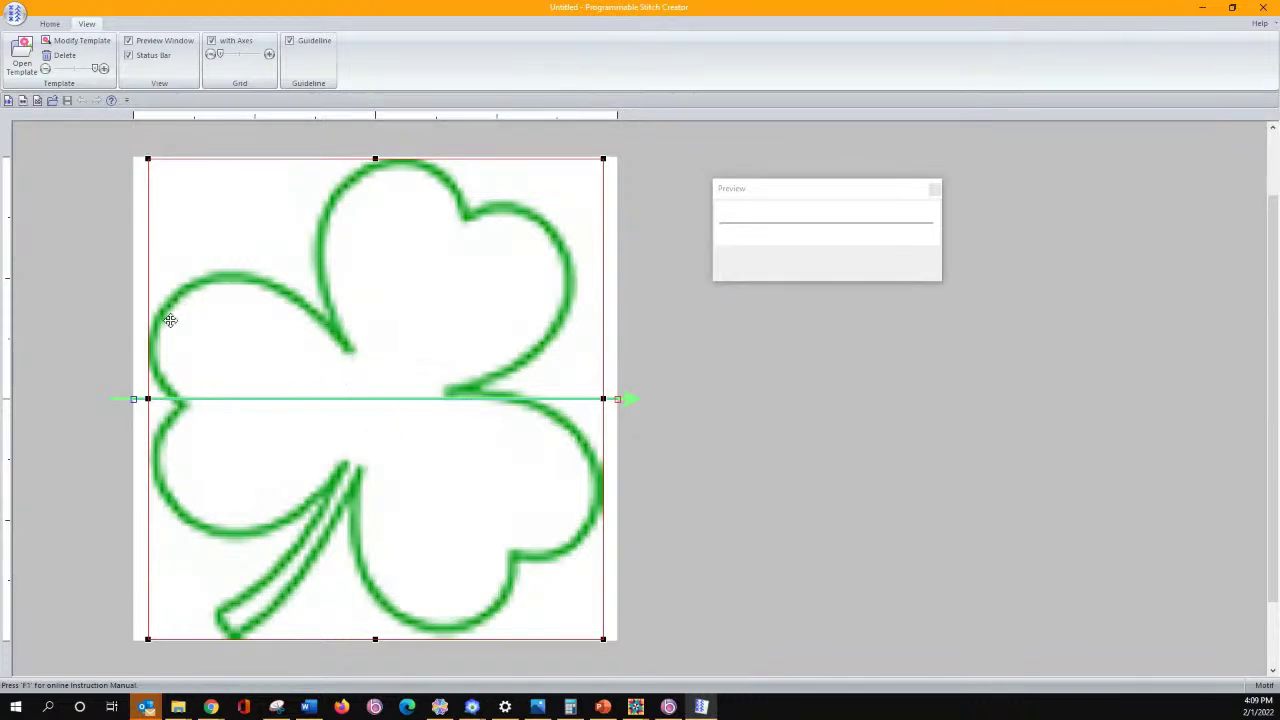
{"action": "left_click", "coordinate": [60, 245]}
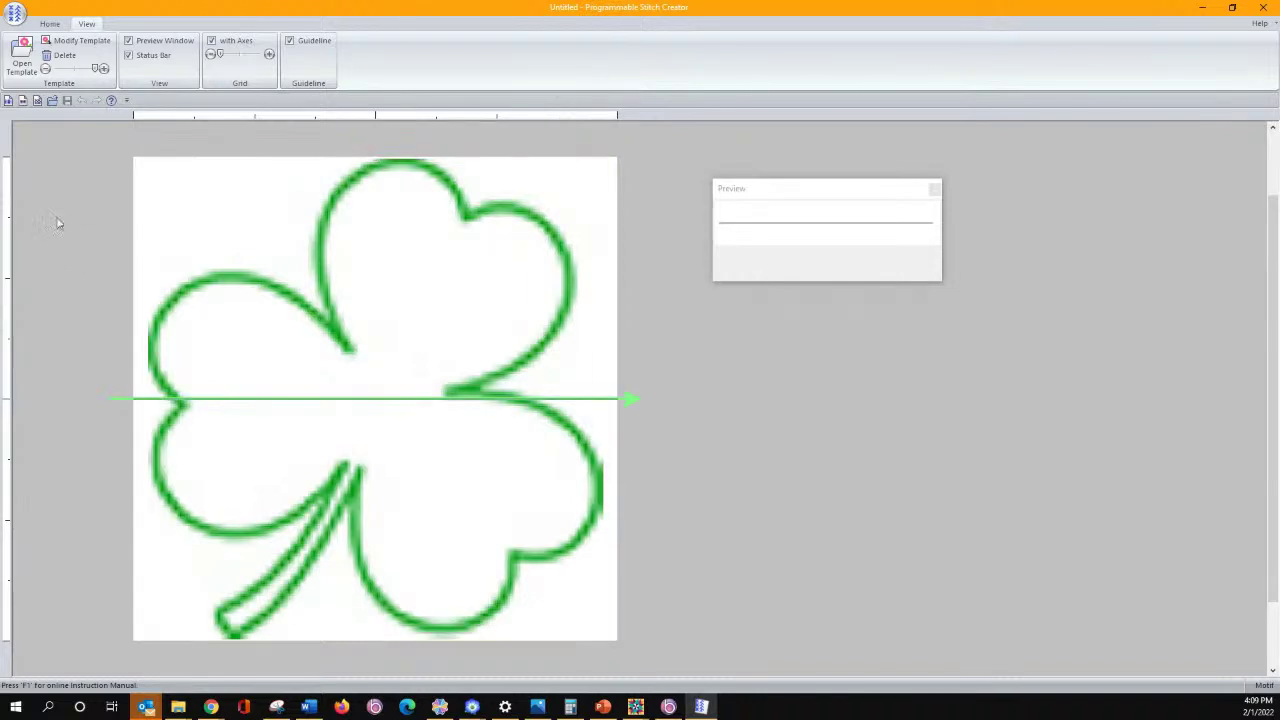
Add motif line points from the left leaf's notch around the outer curve of its upper lobe to the crest
{"action": "left_click", "coordinate": [49, 23]}
{"action": "left_click", "coordinate": [49, 53]}
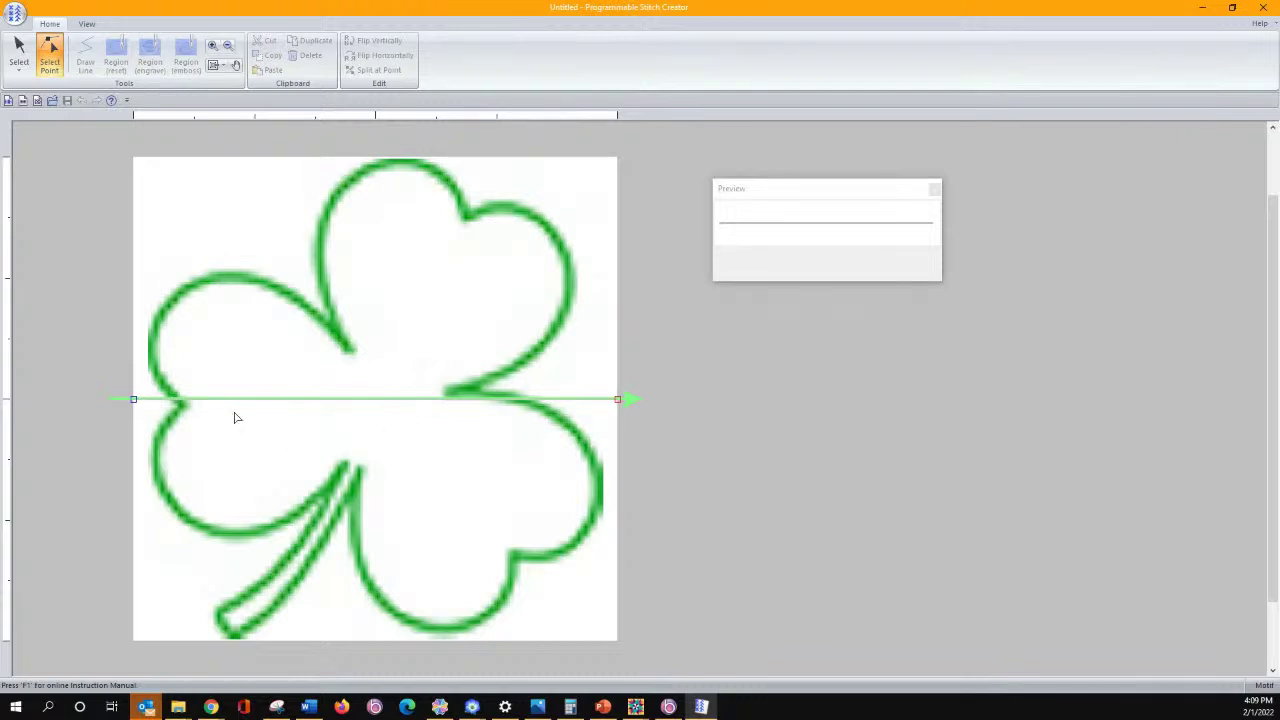
{"action": "left_click", "coordinate": [174, 400]}
{"action": "left_click_drag", "start_coordinate": [220, 399], "coordinate": [167, 300]}
{"action": "left_click", "coordinate": [212, 313]}
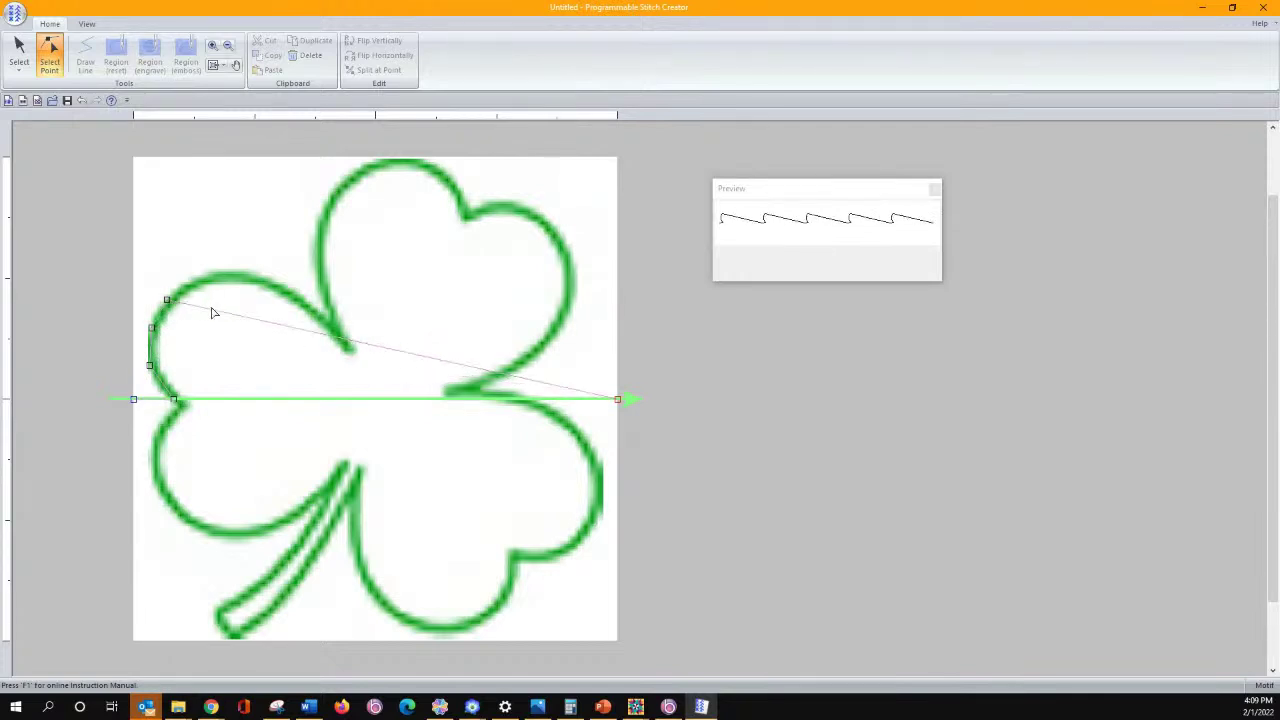
{"action": "left_click_drag", "start_coordinate": [212, 311], "coordinate": [220, 275]}
{"action": "left_click", "coordinate": [238, 283]}
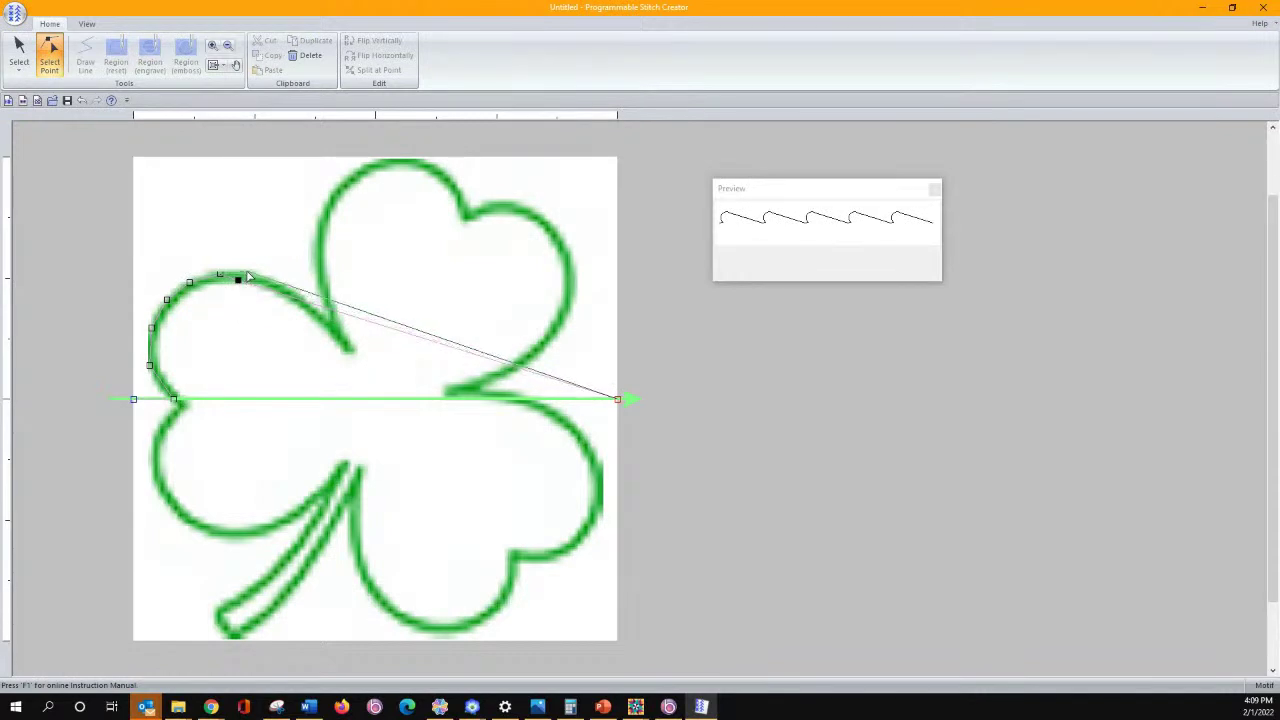
Extend the traced points from the left leaf's upper crest down to its junction with the top leaf
{"action": "left_click_drag", "start_coordinate": [250, 277], "coordinate": [330, 323]}
{"action": "left_click", "coordinate": [293, 288]}
{"action": "left_click", "coordinate": [301, 290]}
{"action": "left_click", "coordinate": [321, 305]}
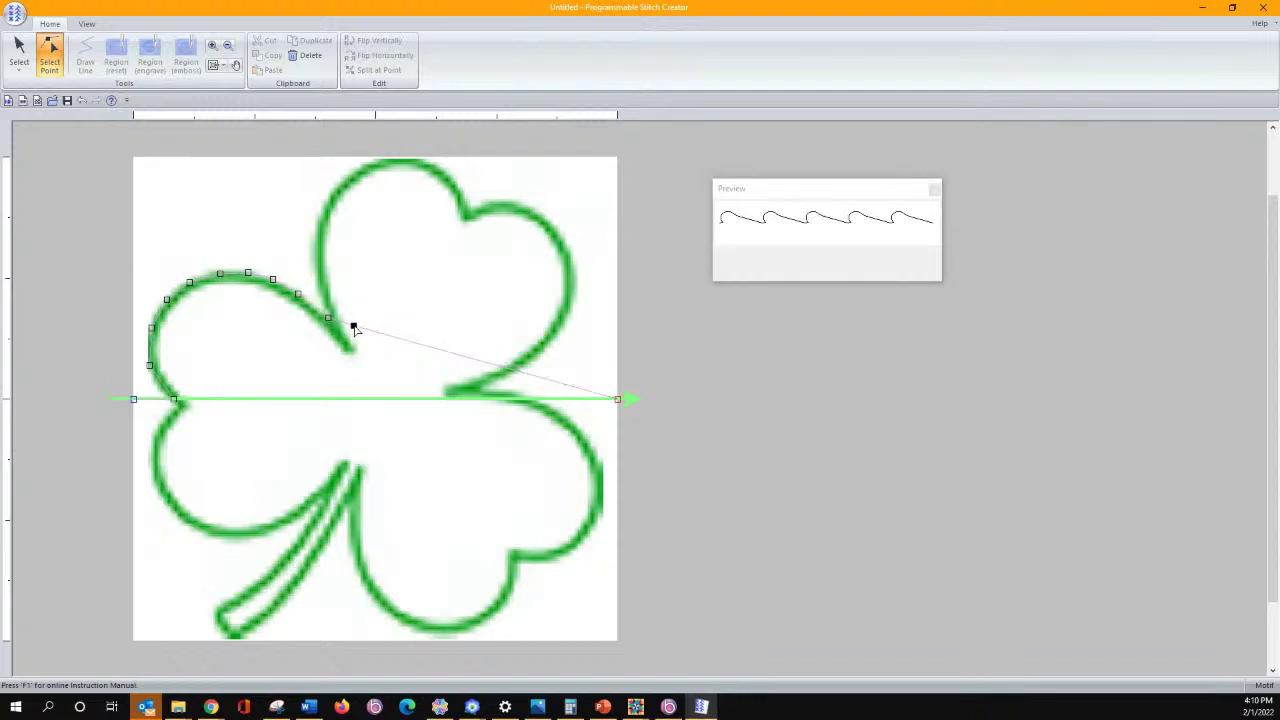
Trace the left edge of the shamrock's top leaf with points from the leaf junction up toward its crest
{"action": "left_click", "coordinate": [317, 280]}
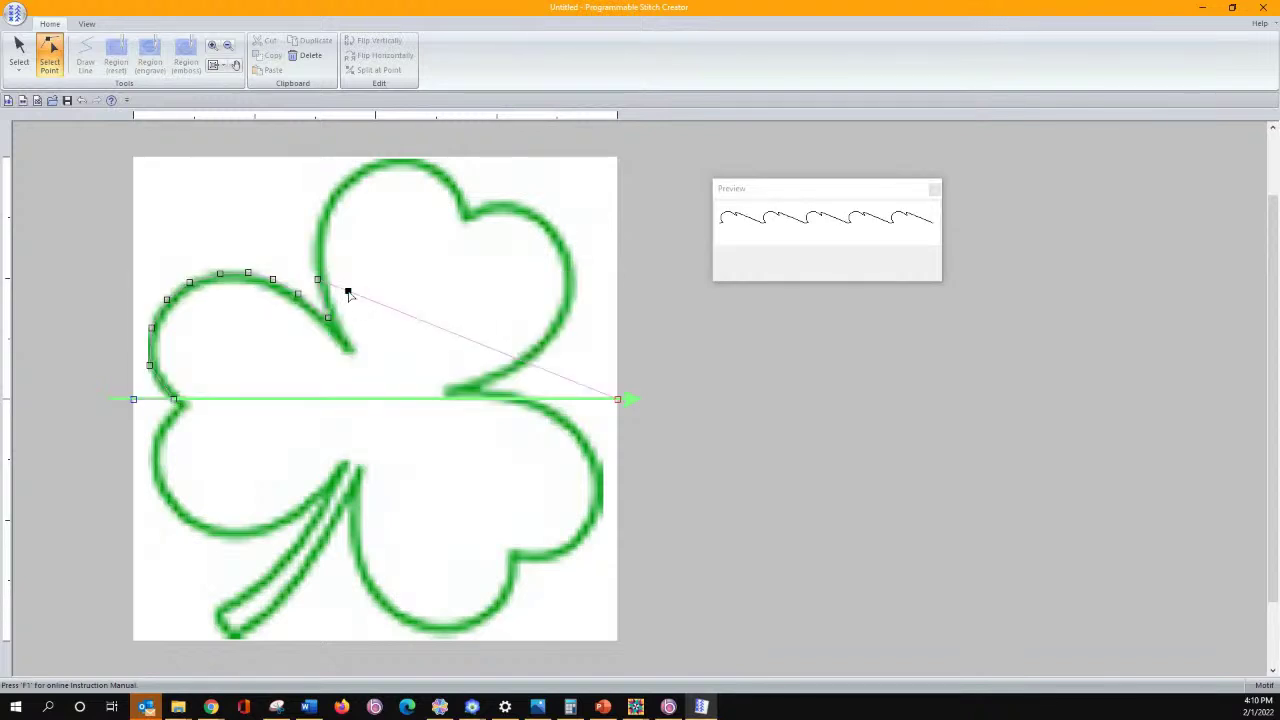
{"action": "left_click", "coordinate": [315, 247]}
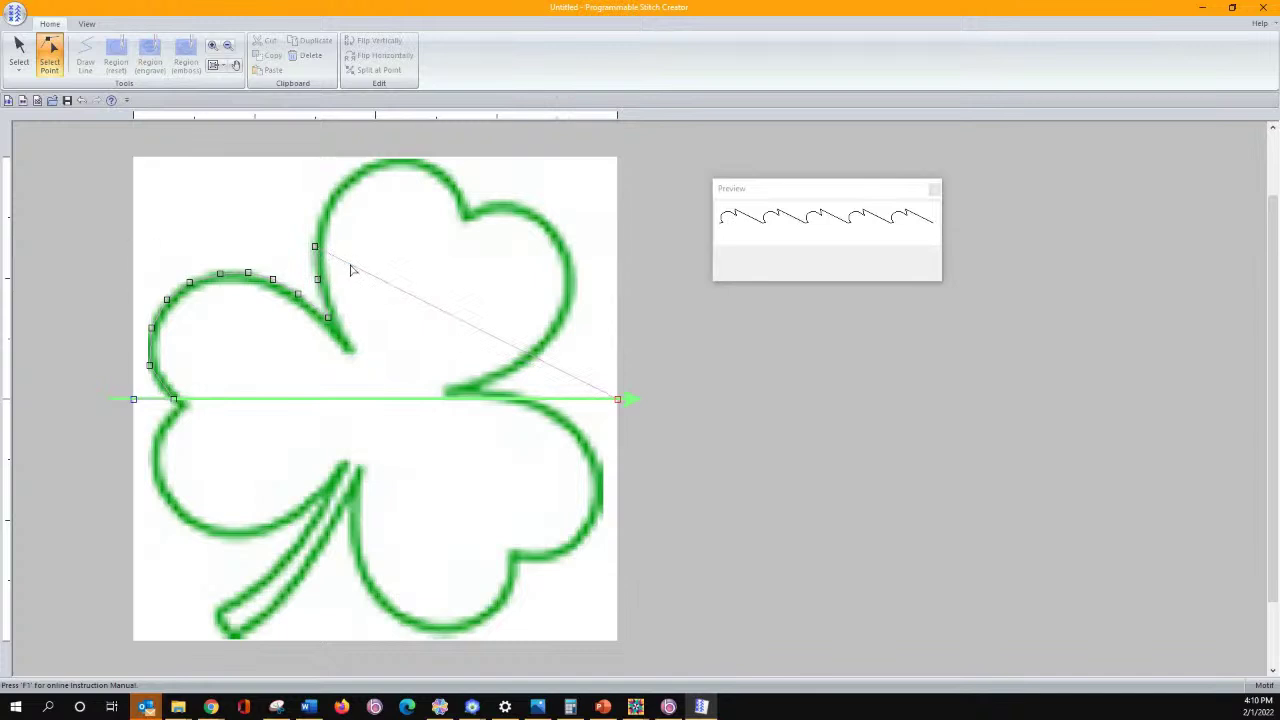
{"action": "left_click", "coordinate": [321, 214]}
{"action": "left_click", "coordinate": [349, 232]}
{"action": "left_click", "coordinate": [338, 191]}
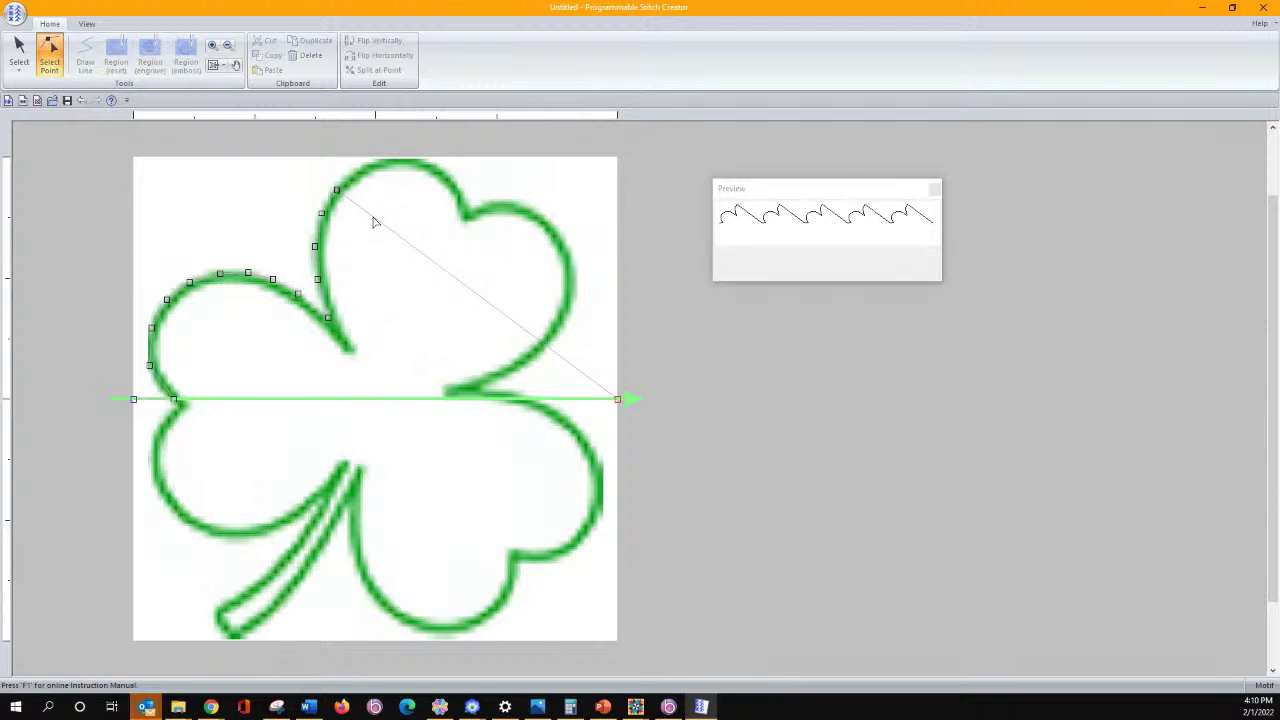
{"action": "left_click", "coordinate": [371, 214]}
{"action": "left_click", "coordinate": [378, 193]}
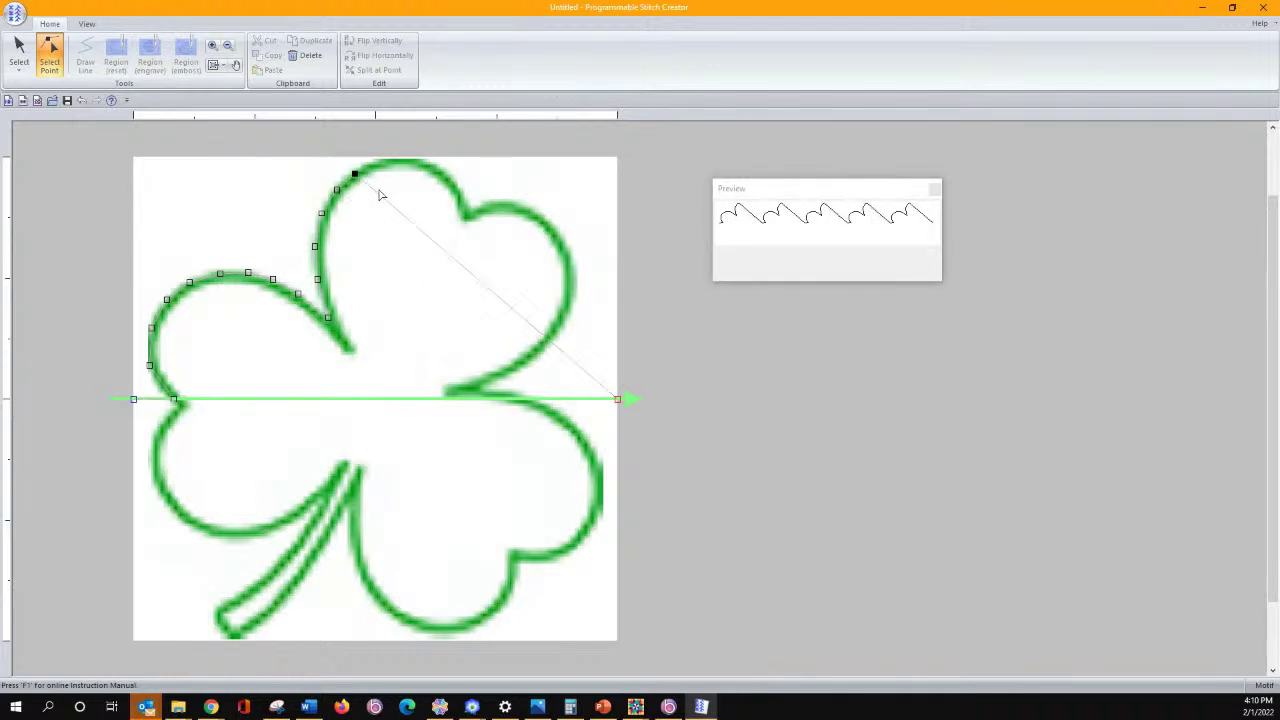
Trace over the crest of the top leaf's first lobe with points down to the notch between its lobes
{"action": "left_click", "coordinate": [379, 162]}
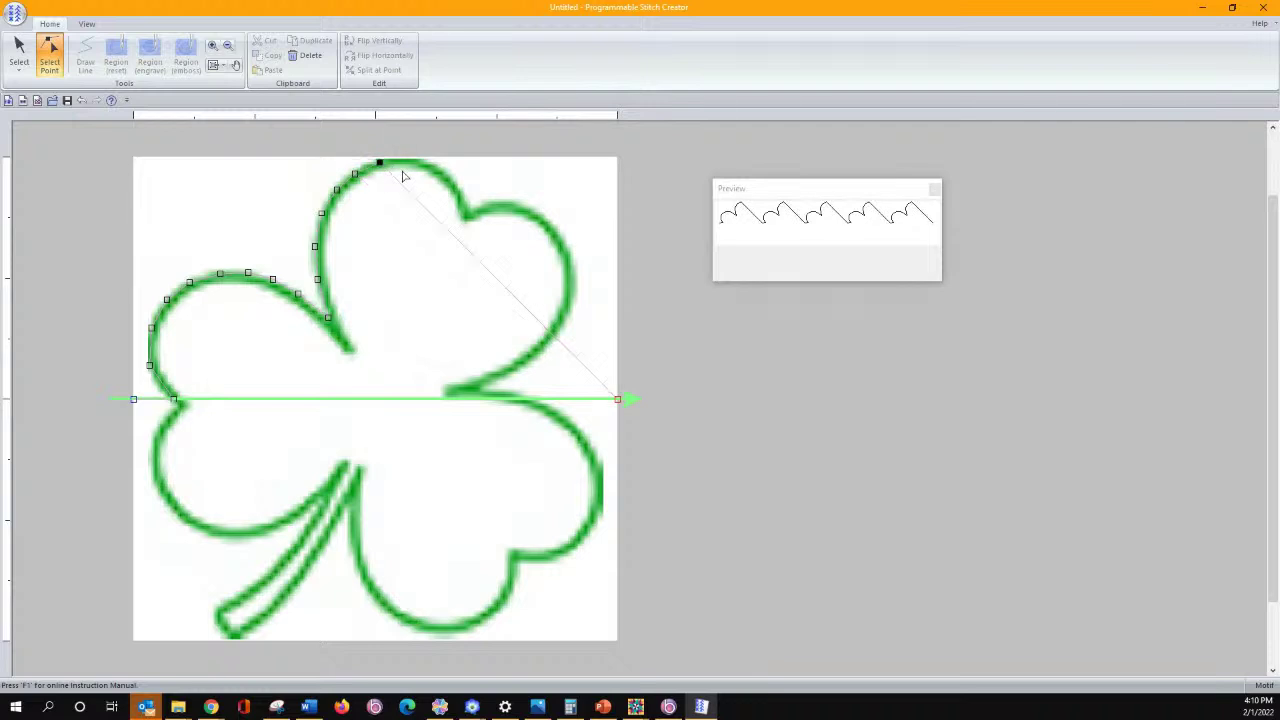
{"action": "left_click", "coordinate": [401, 185]}
{"action": "left_click", "coordinate": [404, 162]}
{"action": "left_click", "coordinate": [429, 165]}
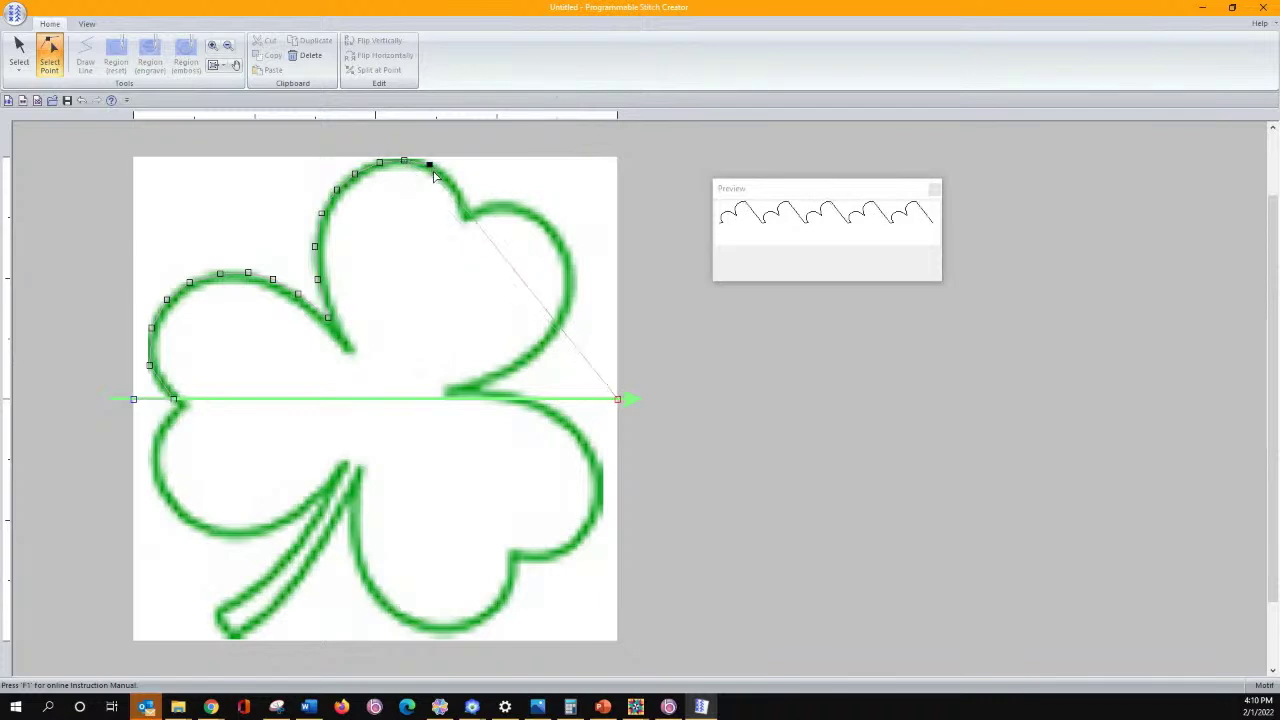
{"action": "left_click", "coordinate": [451, 181]}
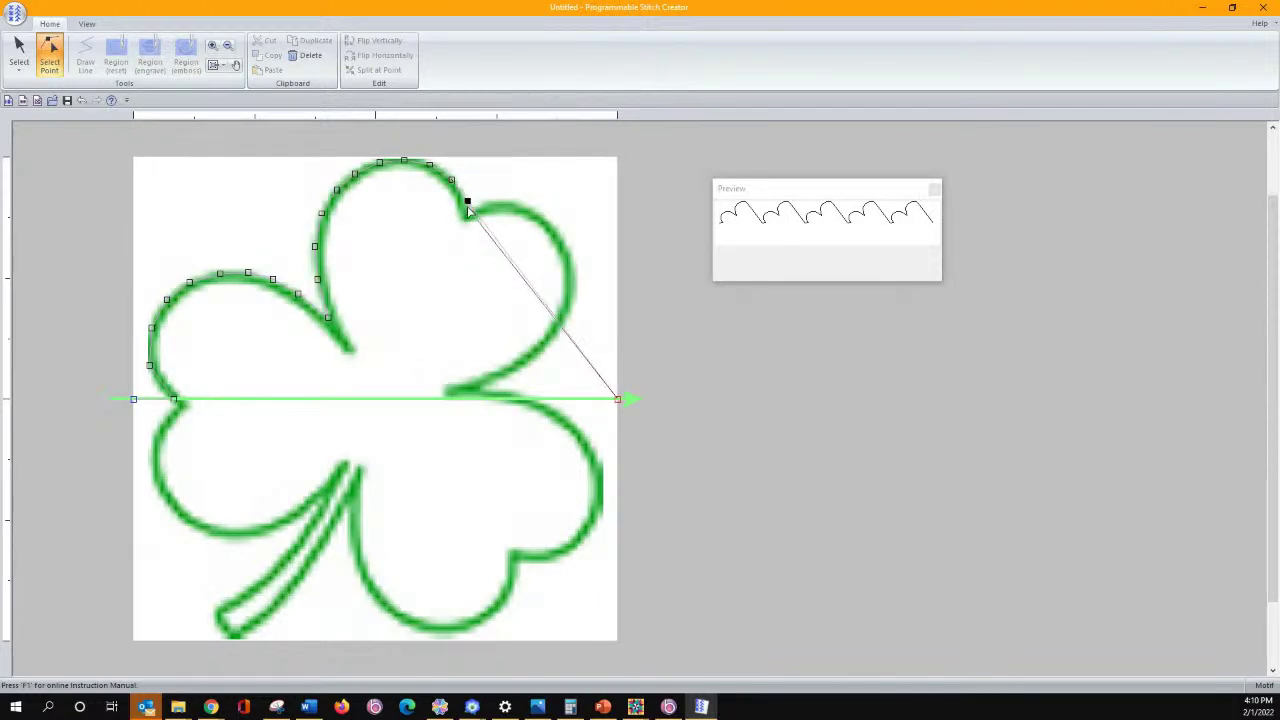
Add points from the top leaf's notch over the crest and upper right curve of its second lobe
{"action": "left_click", "coordinate": [487, 236]}
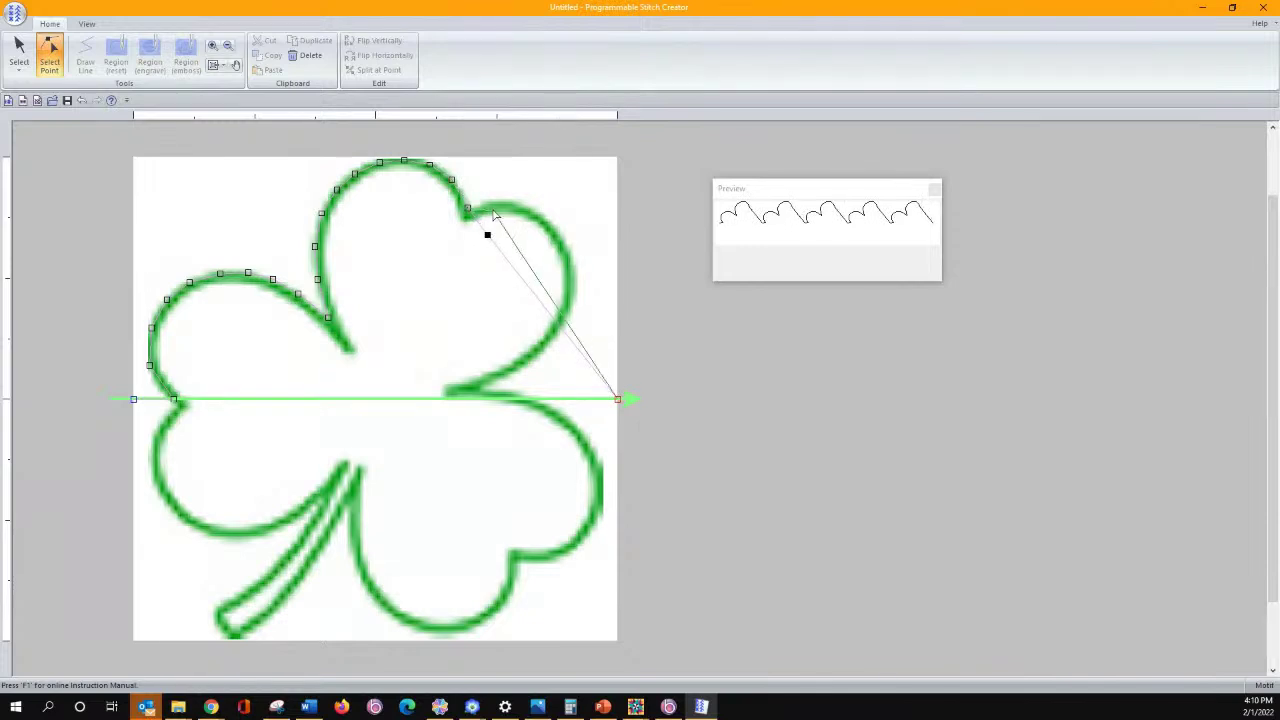
{"action": "left_click_drag", "start_coordinate": [488, 236], "coordinate": [496, 202]}
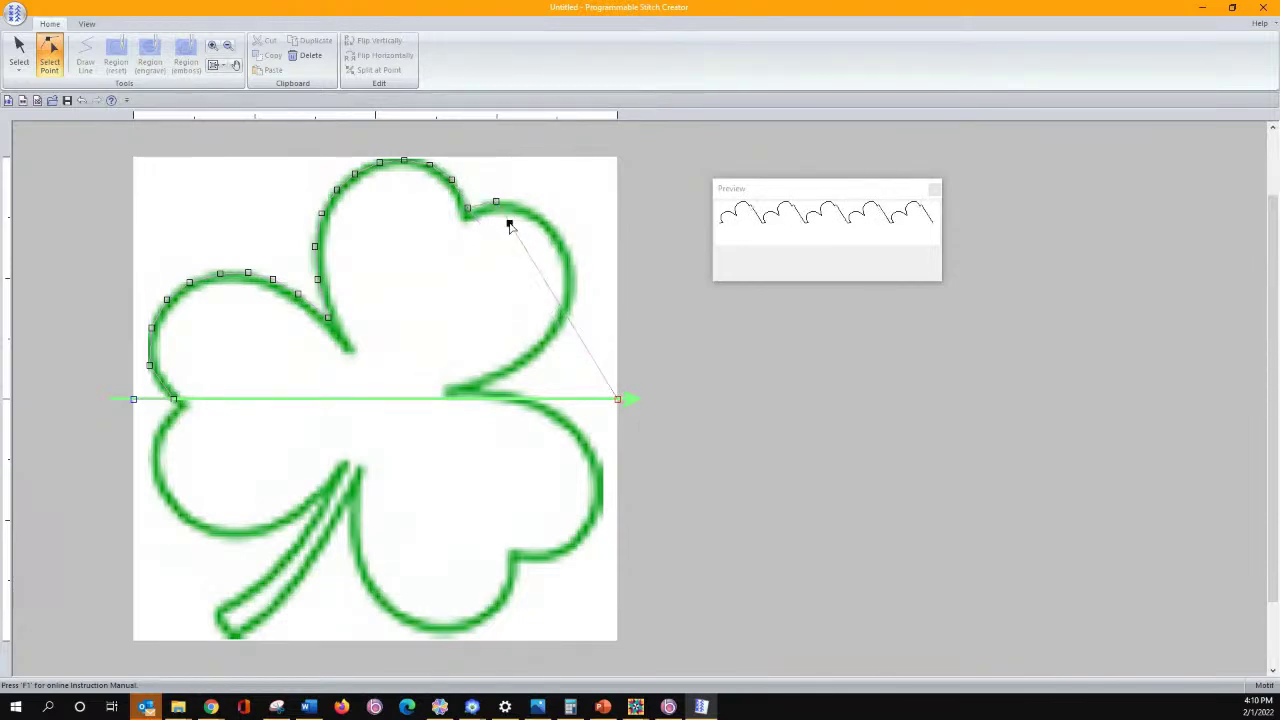
{"action": "left_click_drag", "start_coordinate": [509, 224], "coordinate": [551, 233]}
{"action": "left_click", "coordinate": [537, 233]}
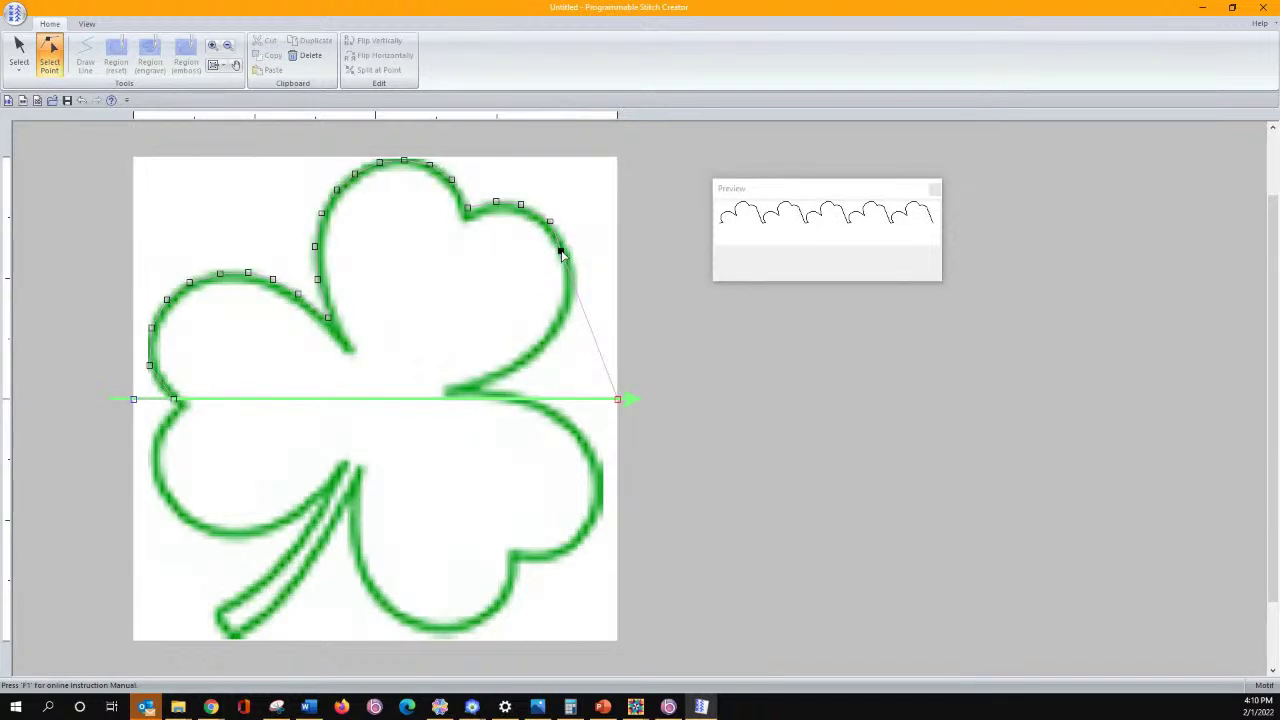
{"action": "left_click_drag", "start_coordinate": [561, 253], "coordinate": [566, 250]}
Trace the rest of the top leaf's second lobe with points down to its junction with the lower right leaf
{"action": "left_click", "coordinate": [577, 287]}
{"action": "left_click", "coordinate": [576, 283]}
{"action": "left_click", "coordinate": [566, 319]}
{"action": "left_click", "coordinate": [543, 349]}
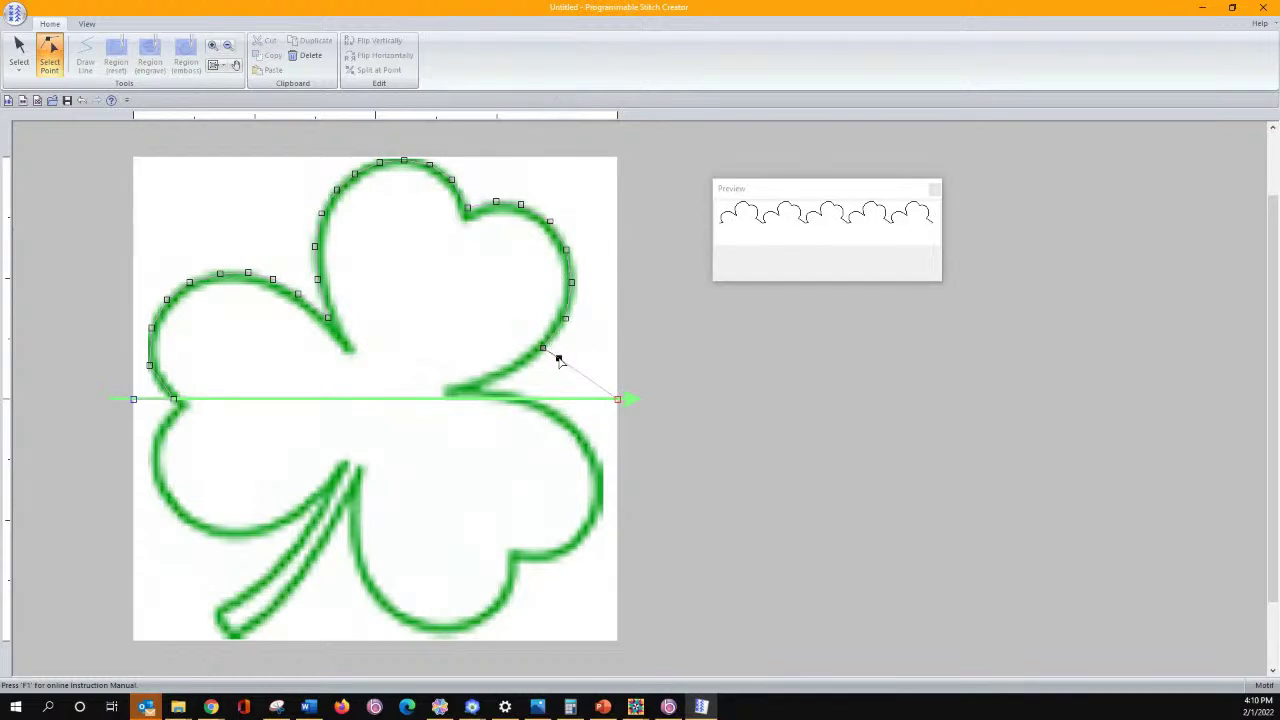
{"action": "left_click", "coordinate": [519, 368]}
{"action": "left_click", "coordinate": [482, 389]}
Move the Preview window farther away from the motif canvas
{"action": "left_click", "coordinate": [88, 24]}
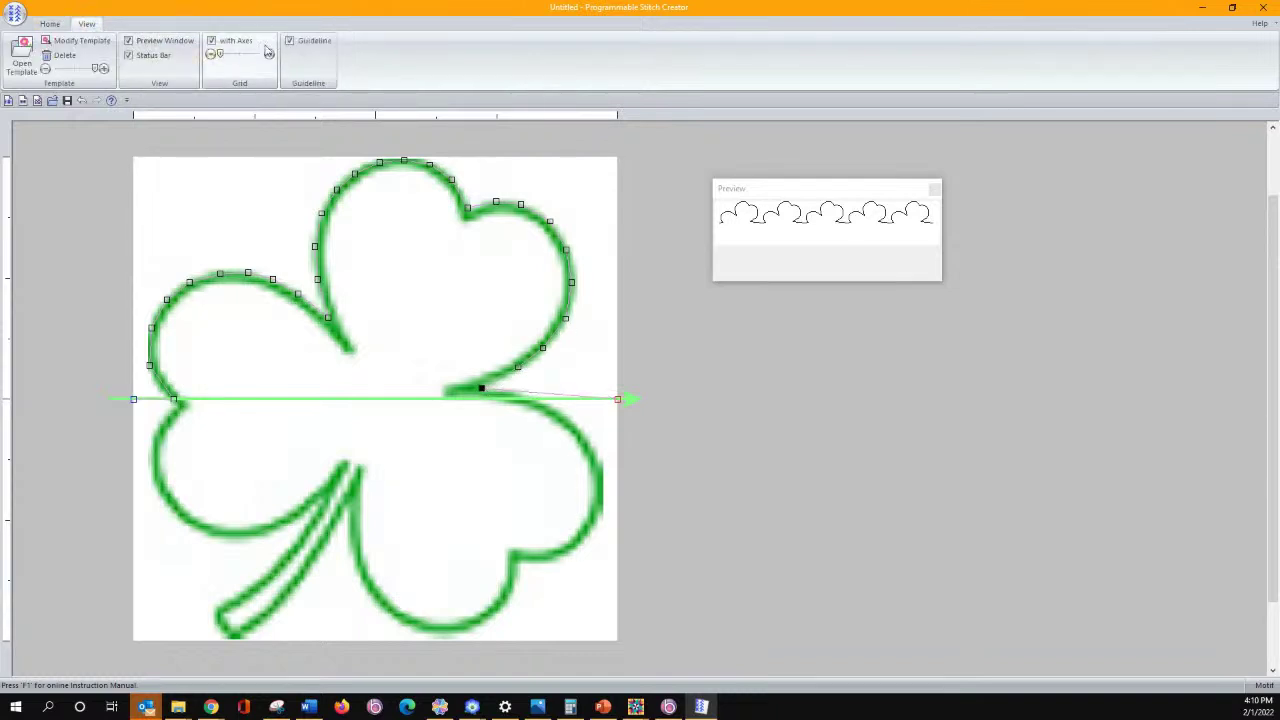
{"action": "left_click", "coordinate": [130, 44]}
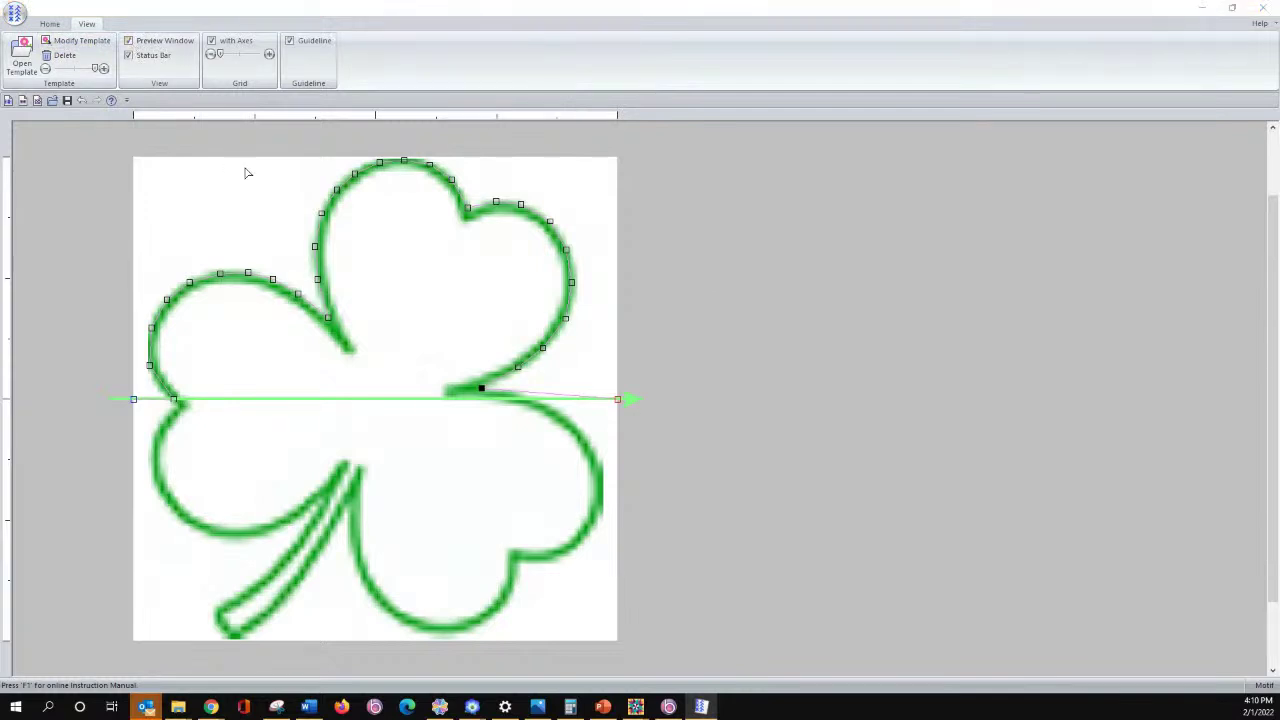
{"action": "left_click_drag", "start_coordinate": [65, 210], "coordinate": [831, 230]}
Trace the start of the lower right leaf's upper edge with points just below the base line
{"action": "left_click", "coordinate": [518, 392]}
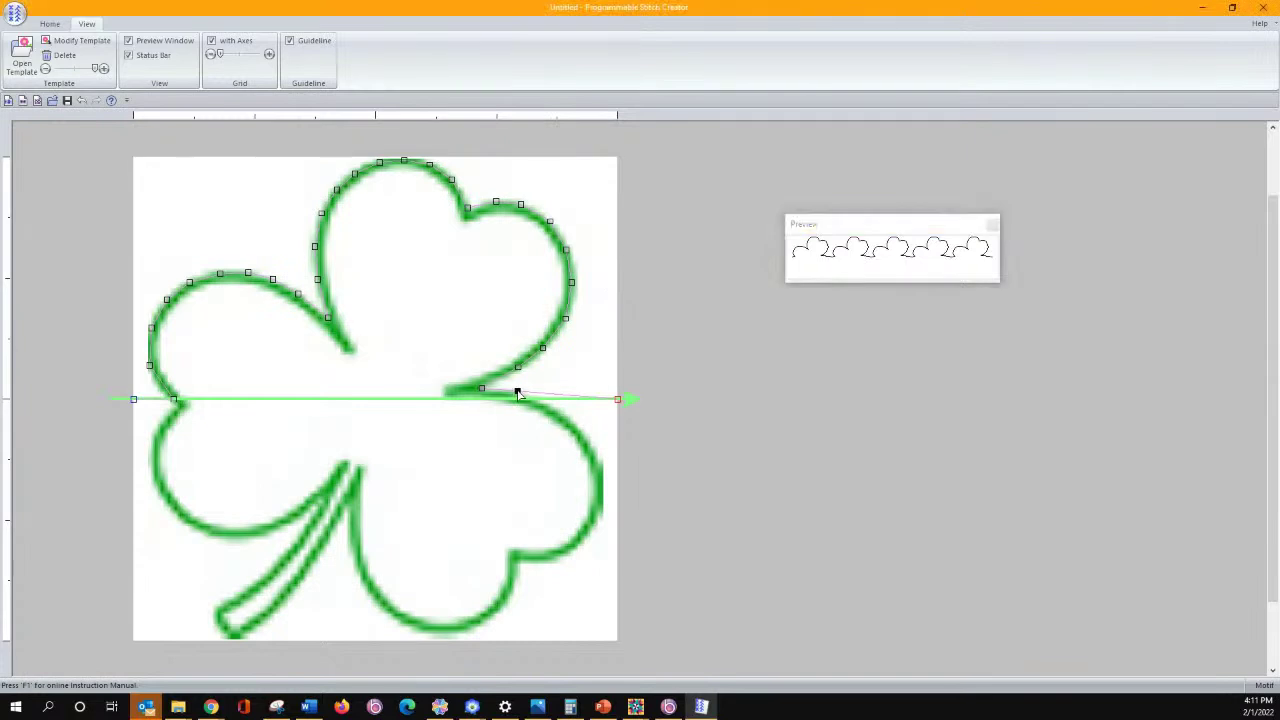
{"action": "left_click", "coordinate": [531, 402]}
{"action": "left_click", "coordinate": [481, 389]}
{"action": "left_click", "coordinate": [564, 418]}
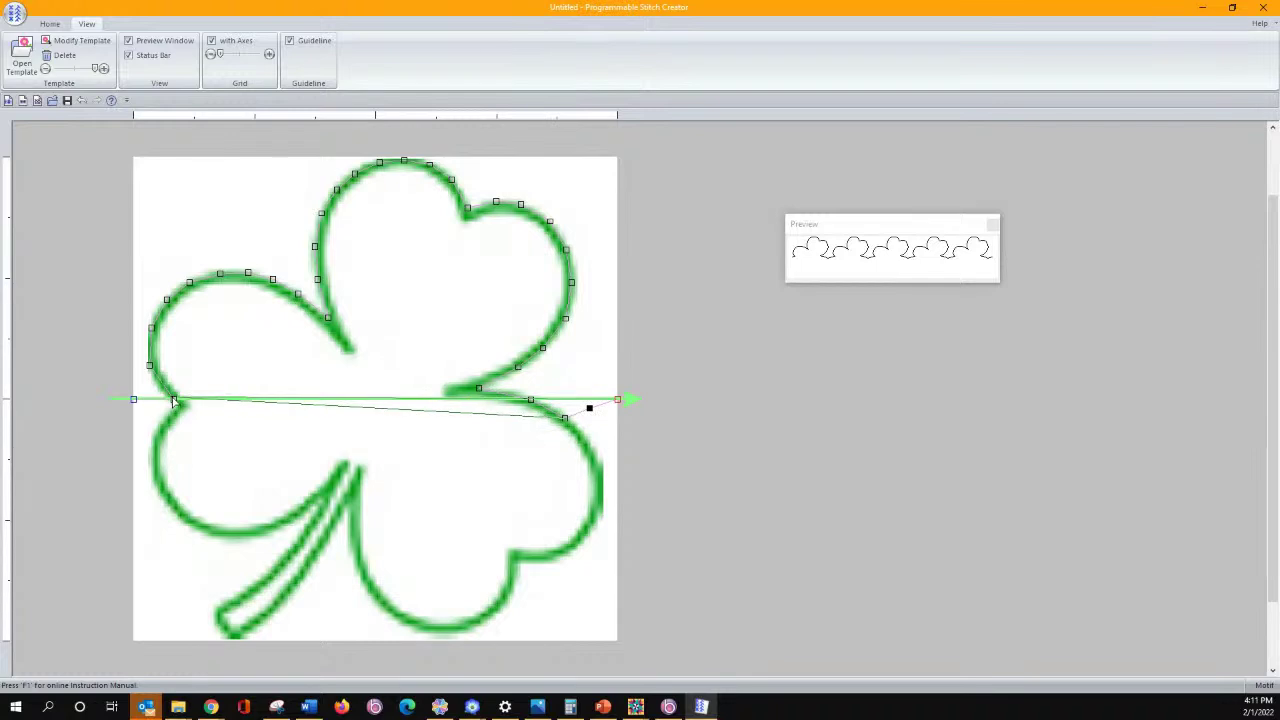
Run the motif line back across the shamrock to the left leaf's notch and place a point just below it
{"action": "left_click", "coordinate": [174, 400]}
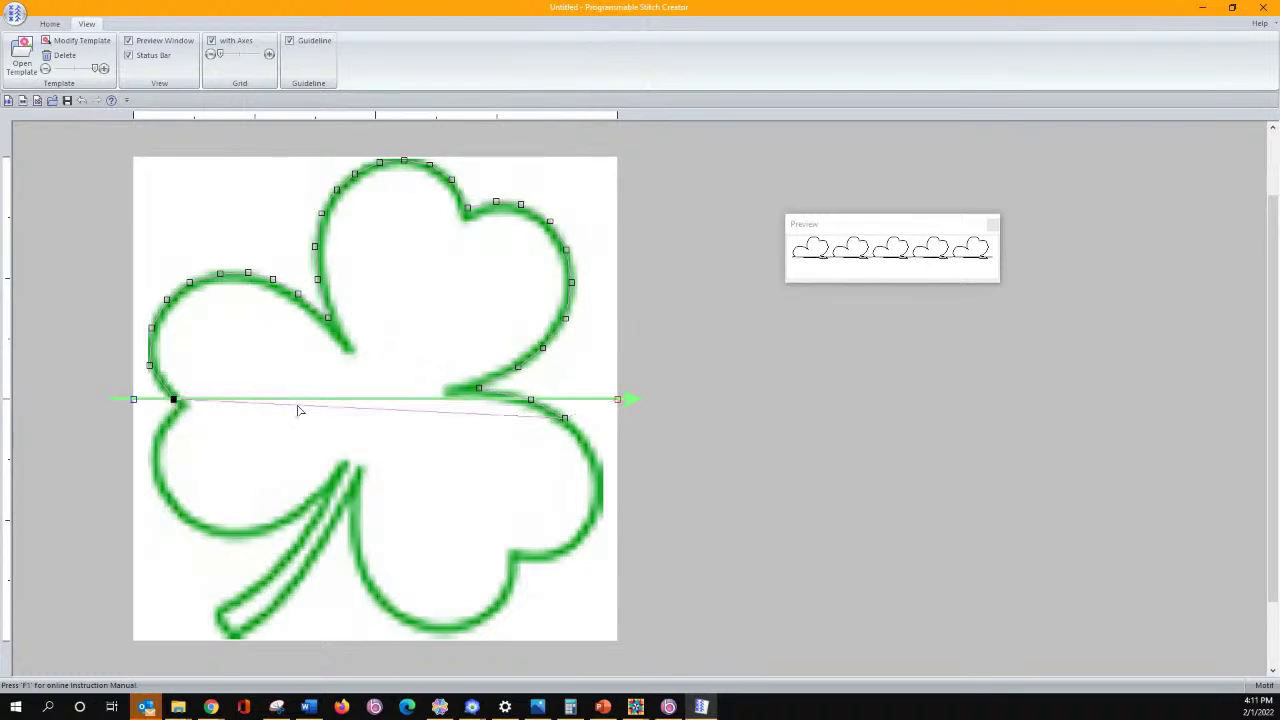
{"action": "left_click", "coordinate": [465, 413]}
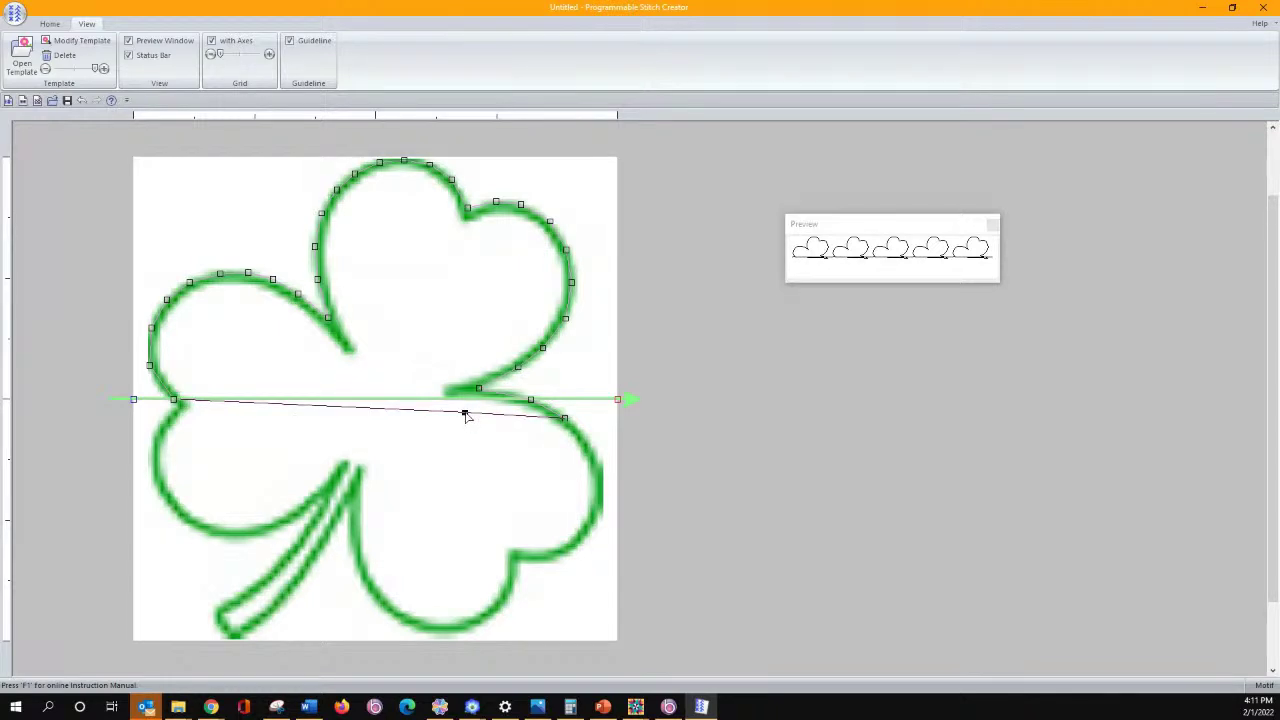
{"action": "left_click", "coordinate": [180, 407]}
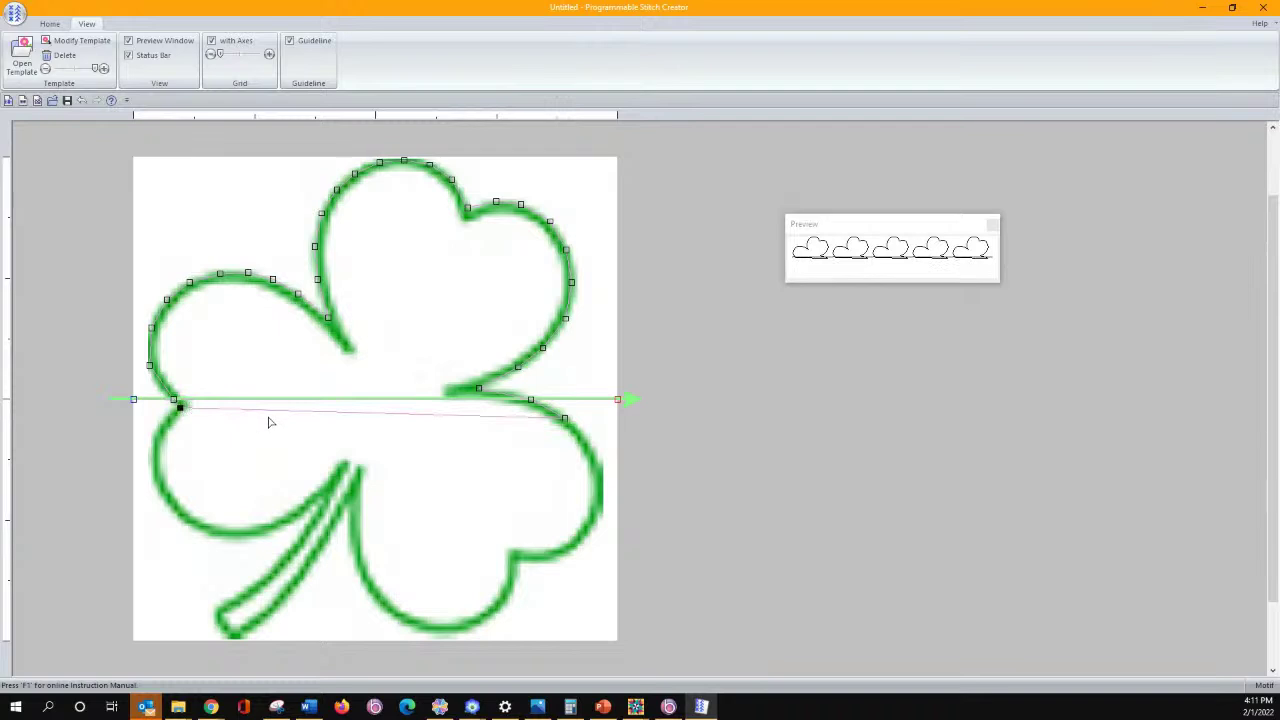
Trace the outer curve of the left leaf's lower lobe with points from the notch down to its lower edge
{"action": "left_click", "coordinate": [274, 410]}
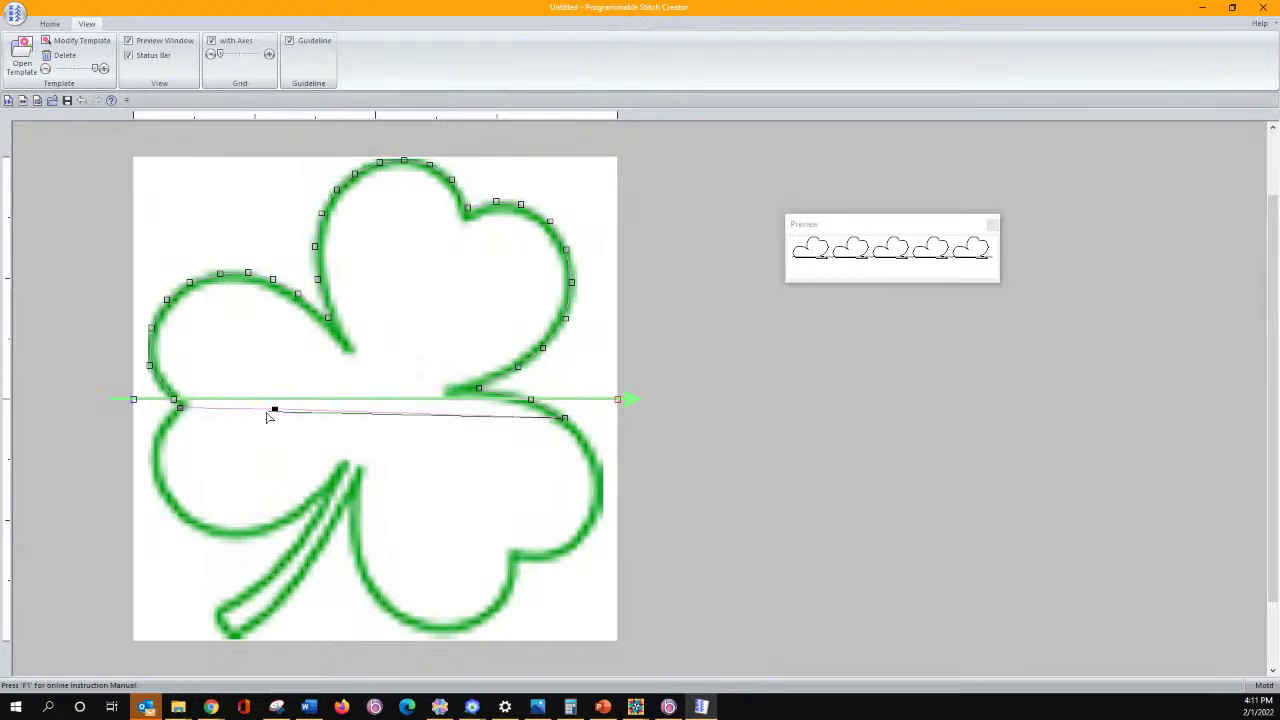
{"action": "left_click", "coordinate": [157, 437]}
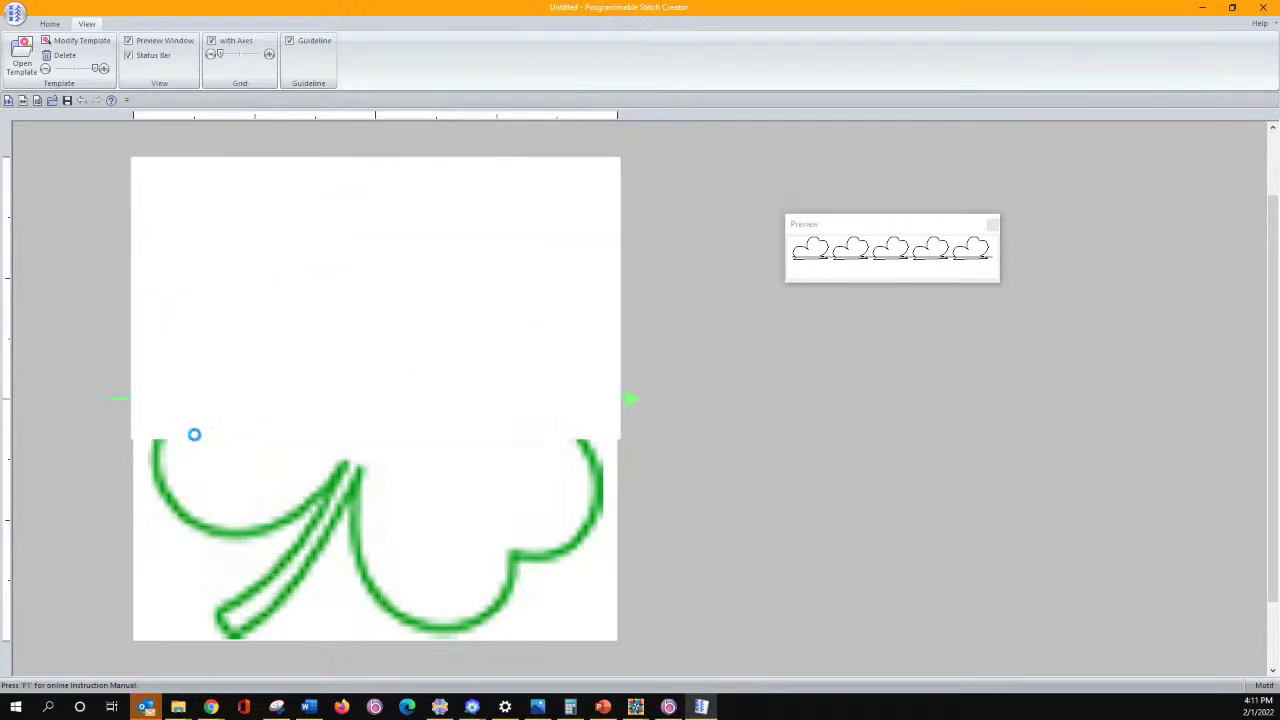
{"action": "left_click", "coordinate": [150, 462]}
{"action": "left_click", "coordinate": [194, 457]}
{"action": "left_click", "coordinate": [160, 490]}
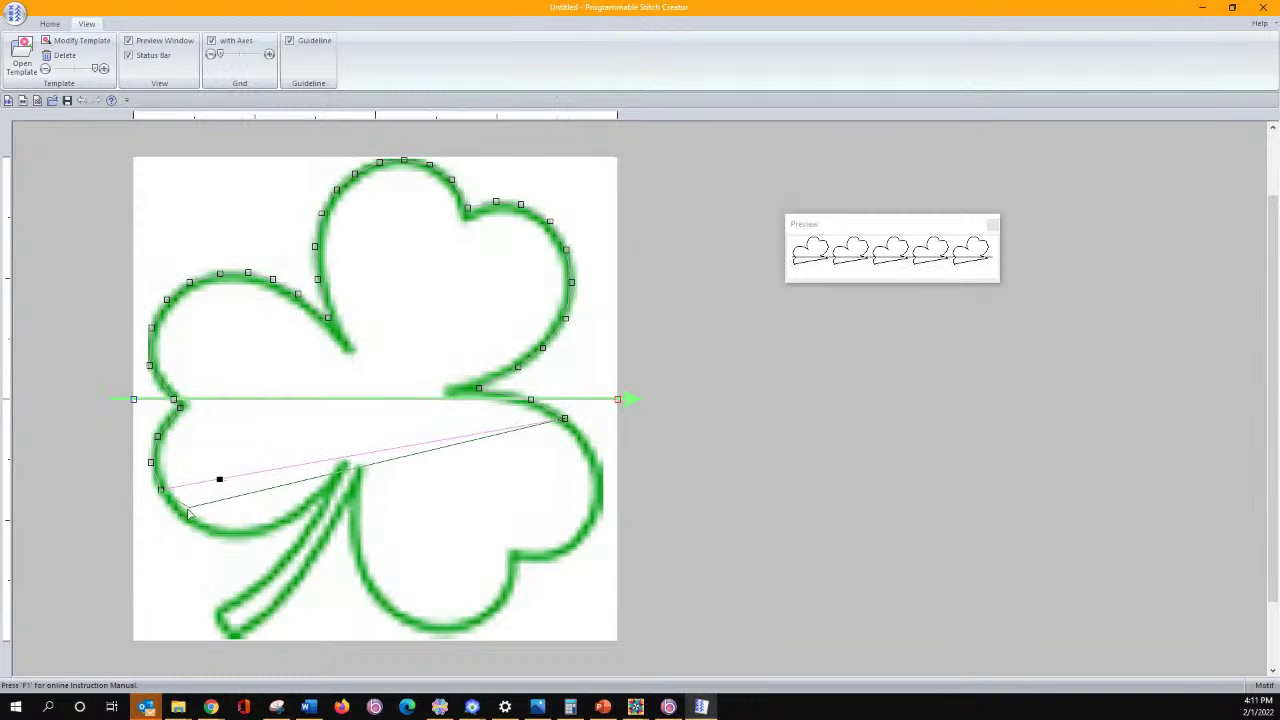
{"action": "left_click", "coordinate": [182, 513]}
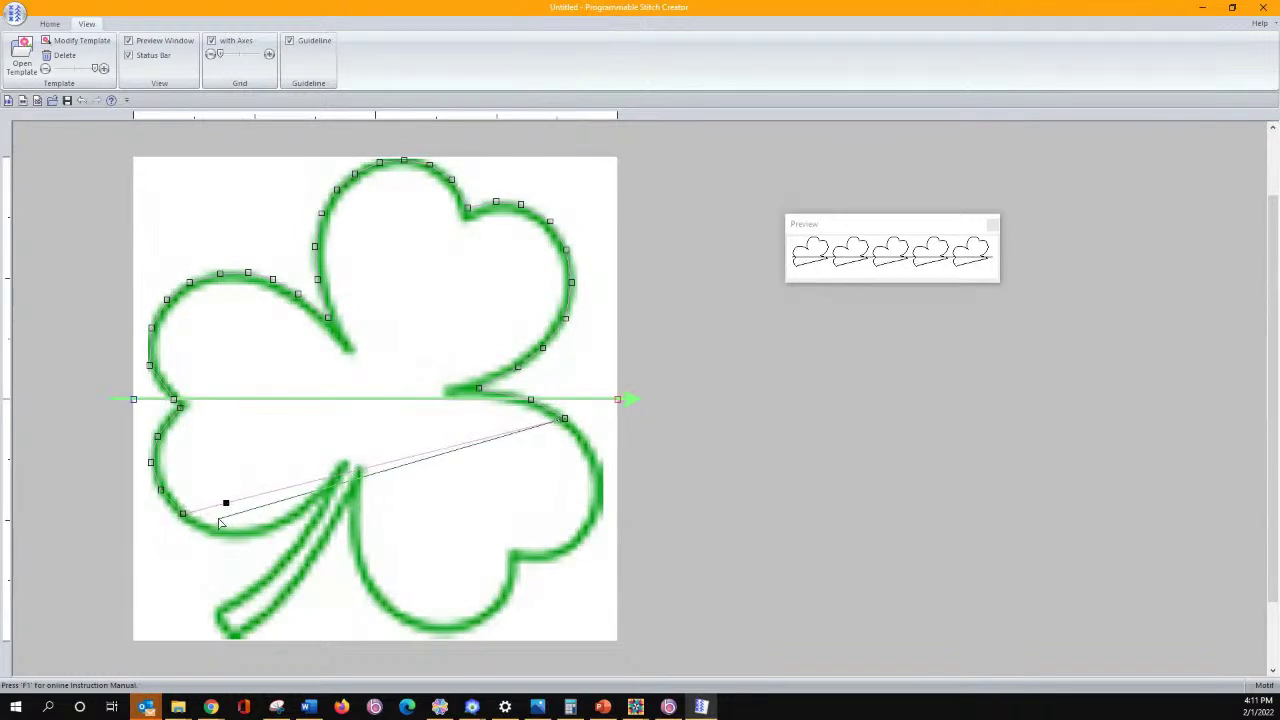
{"action": "left_click", "coordinate": [209, 530]}
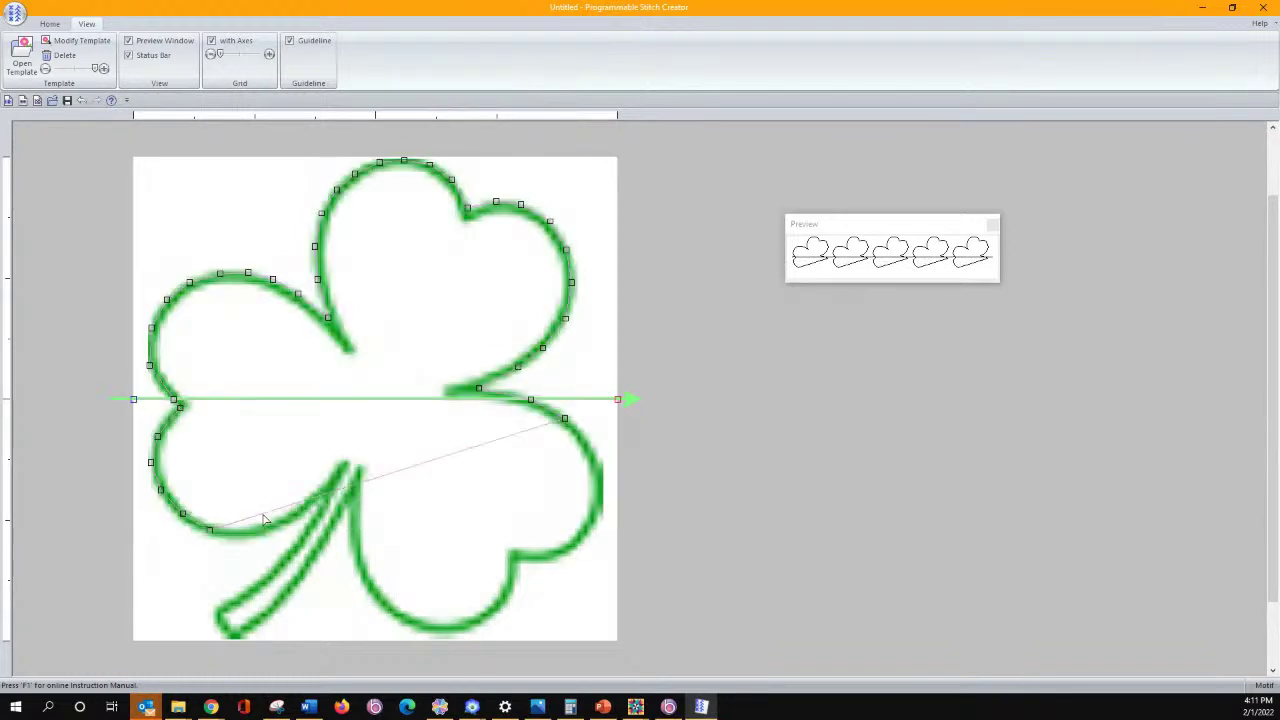
Add points along the bottom edge of the left leaf's lower lobe up to where it meets the stem
{"action": "left_click", "coordinate": [245, 532]}
{"action": "left_click", "coordinate": [278, 525]}
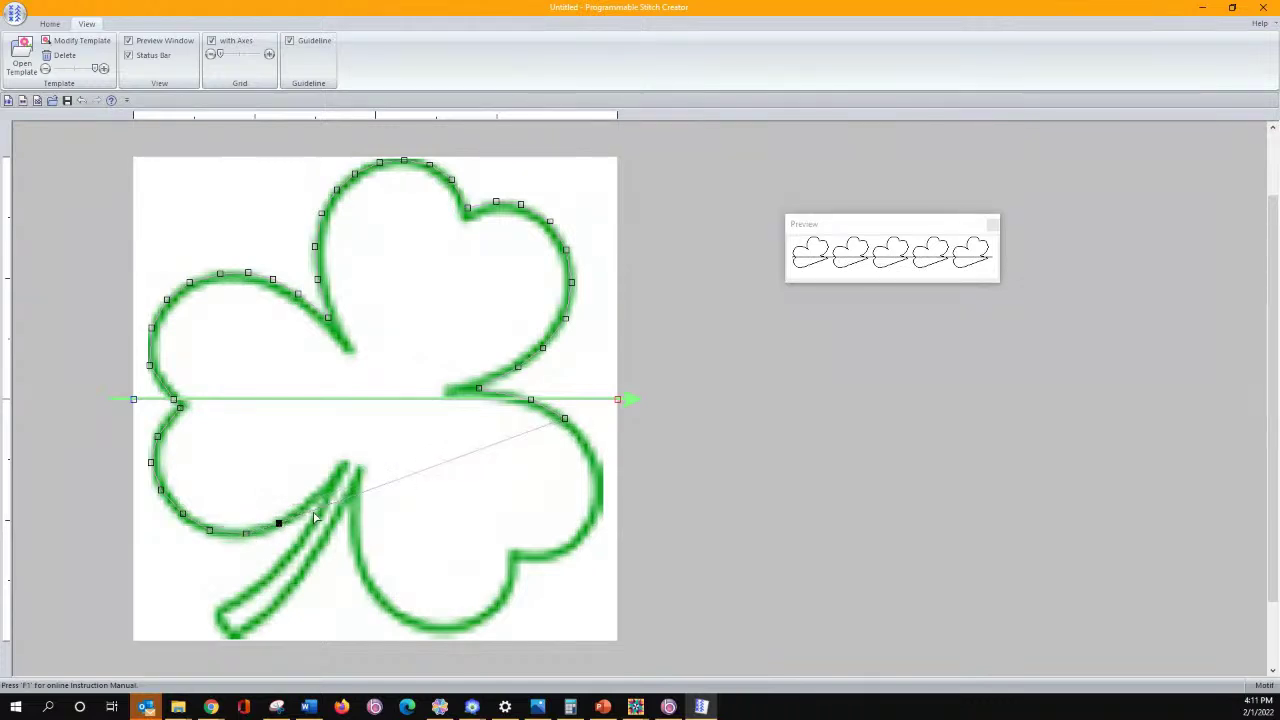
{"action": "left_click", "coordinate": [313, 512]}
{"action": "left_click_drag", "start_coordinate": [313, 512], "coordinate": [318, 498]}
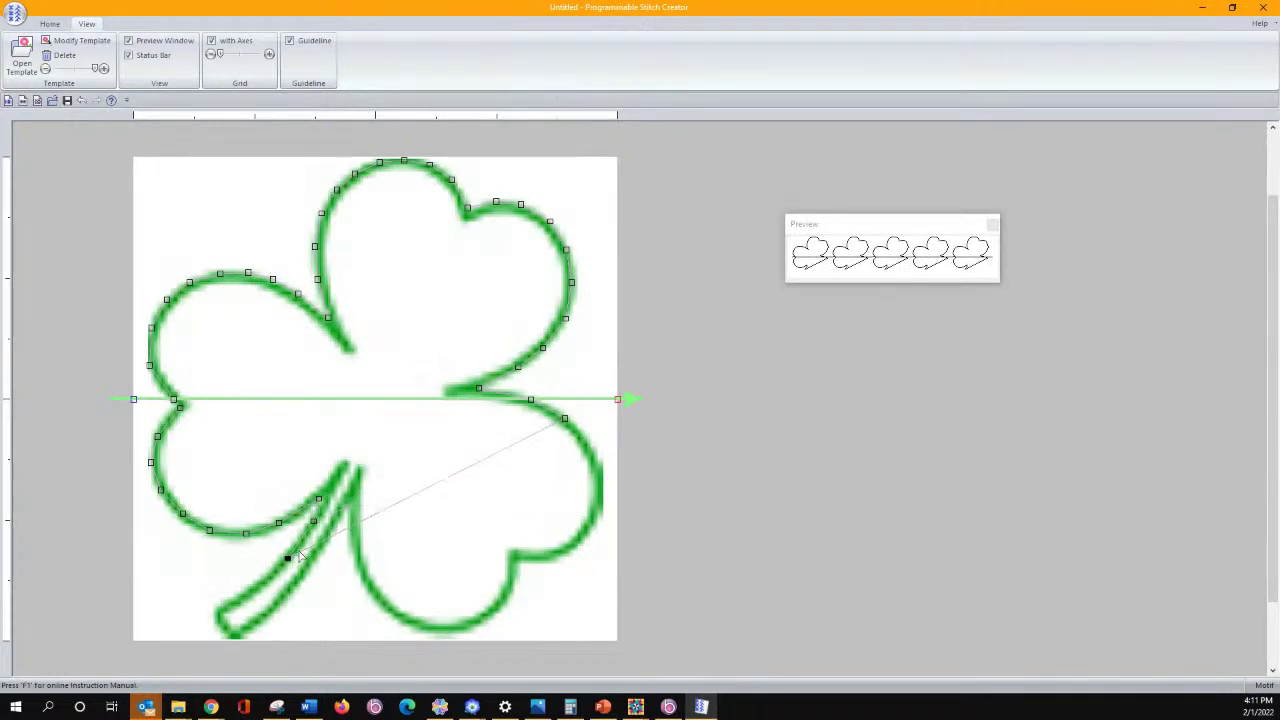
Trace the stem with points down its upper edge, around its cut end and back up its lower edge
{"action": "left_click", "coordinate": [349, 525]}
{"action": "left_click", "coordinate": [254, 591]}
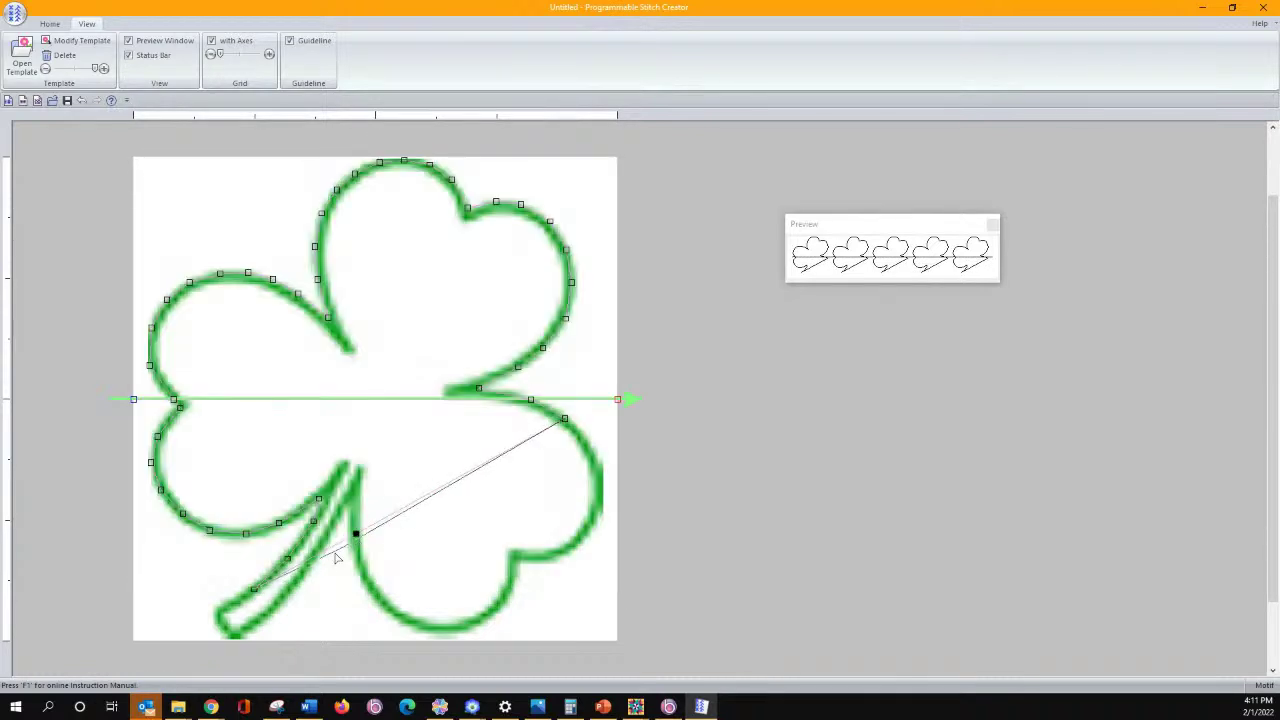
{"action": "left_click", "coordinate": [217, 614]}
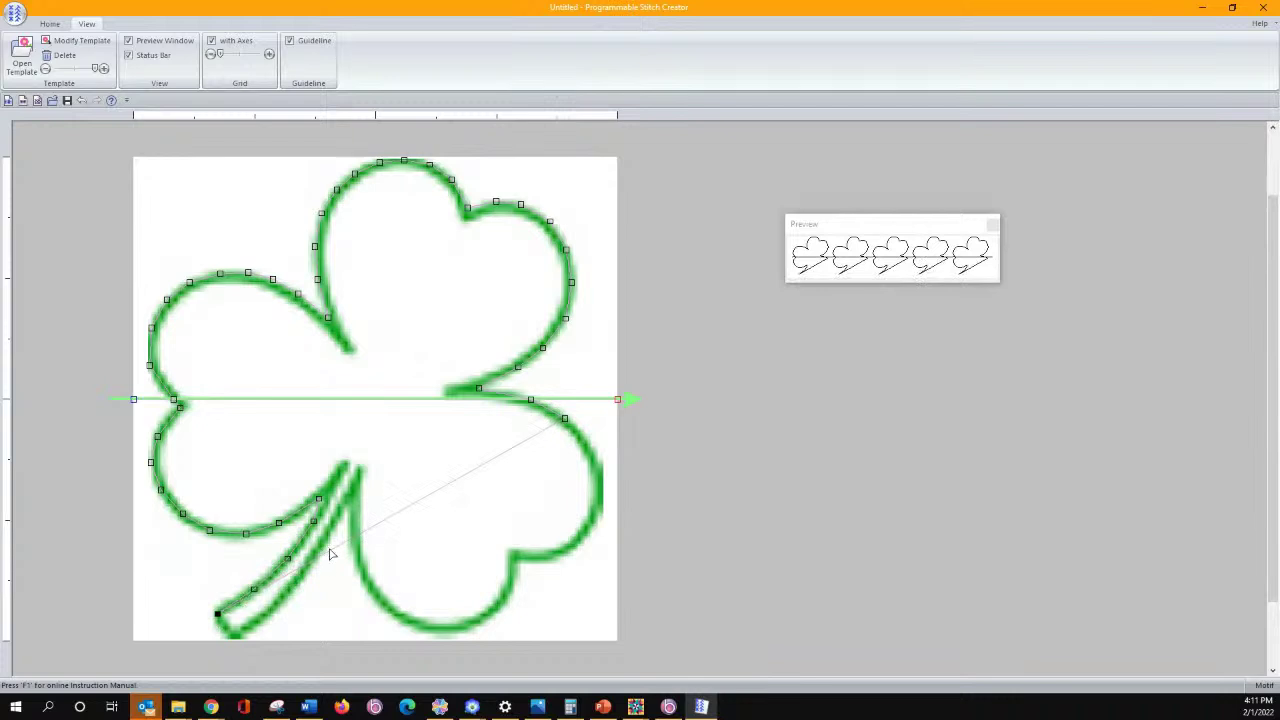
{"action": "left_click", "coordinate": [237, 639]}
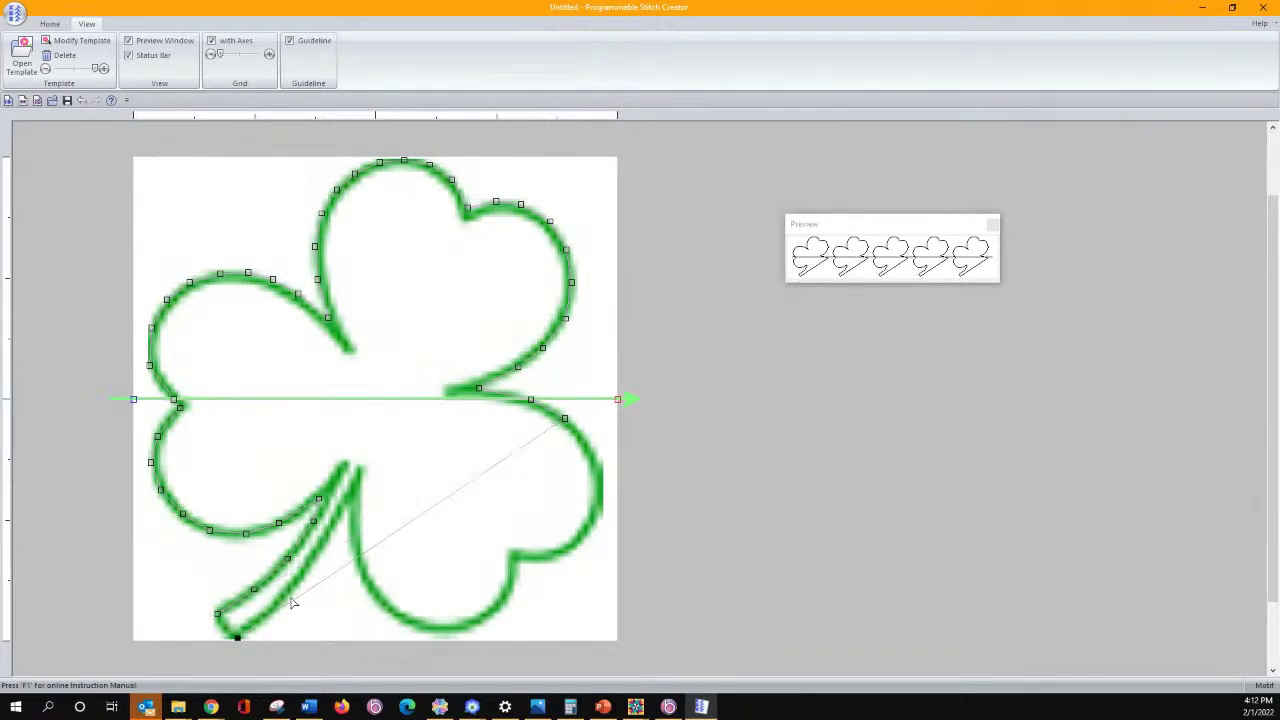
{"action": "left_click", "coordinate": [285, 602]}
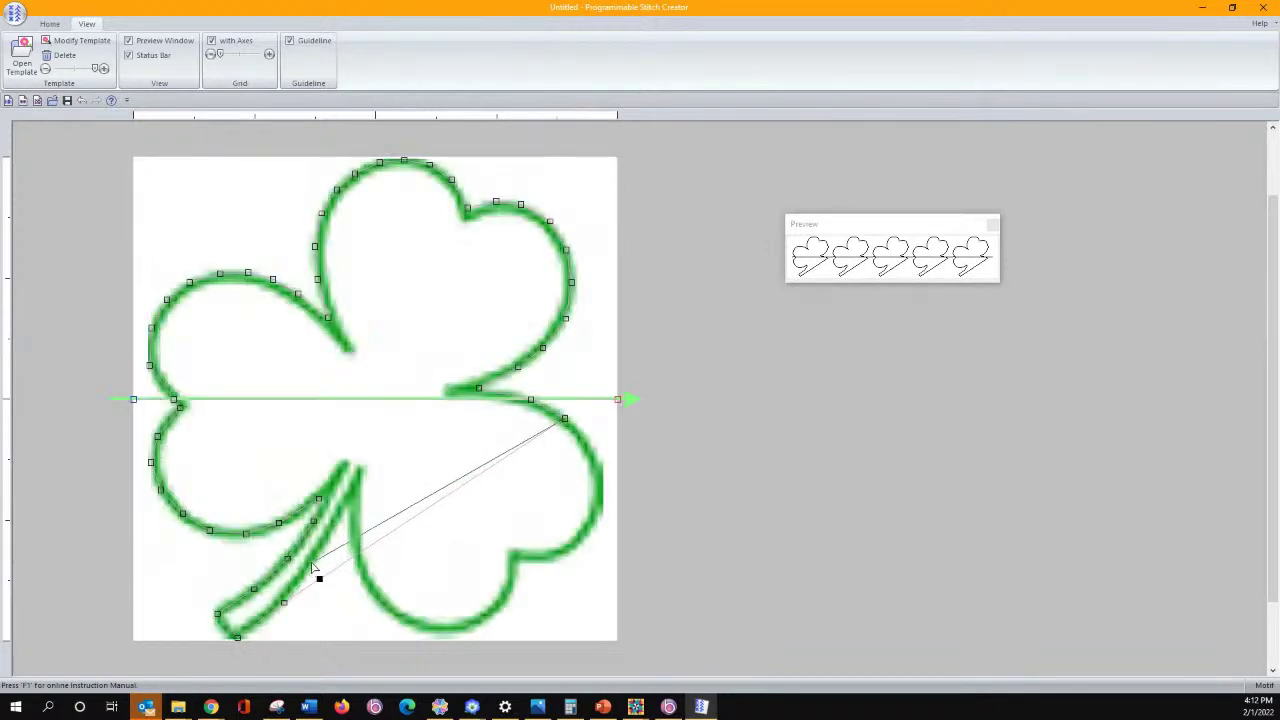
{"action": "left_click", "coordinate": [313, 562]}
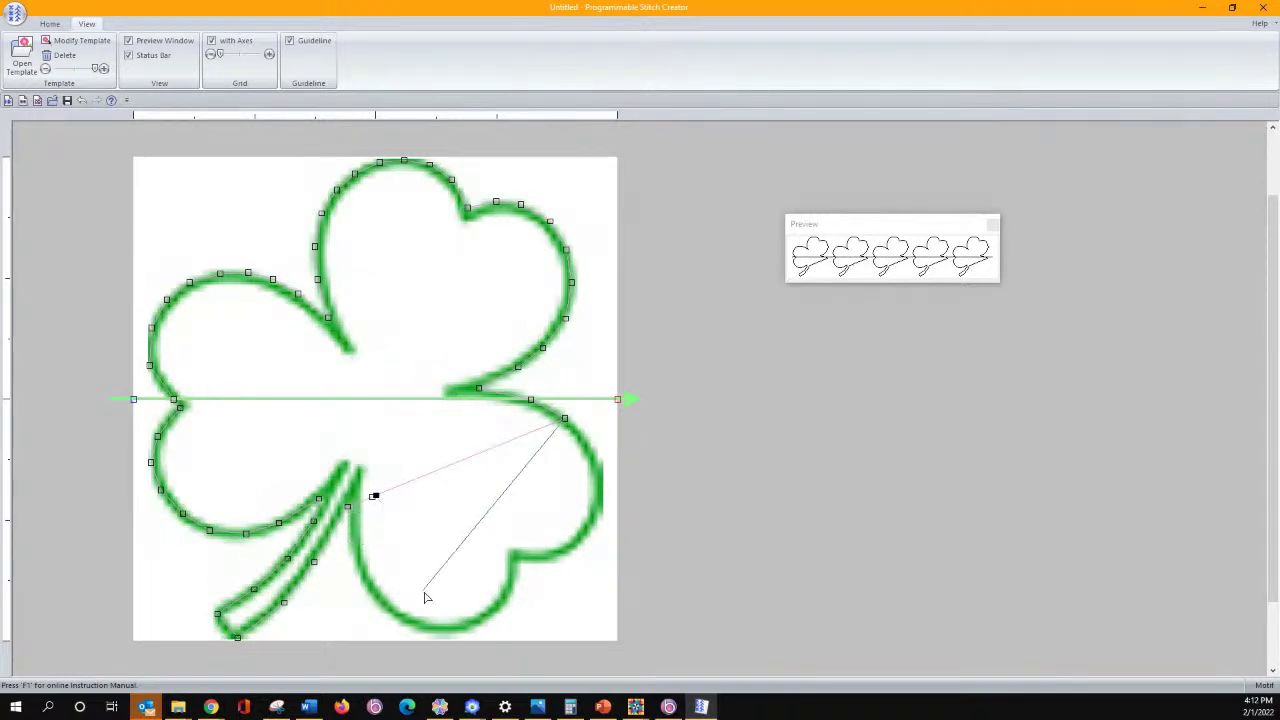
Trace the lower right leaf's lower lobe with points from the stem around its bottom curve up to the notch
{"action": "left_click", "coordinate": [449, 627]}
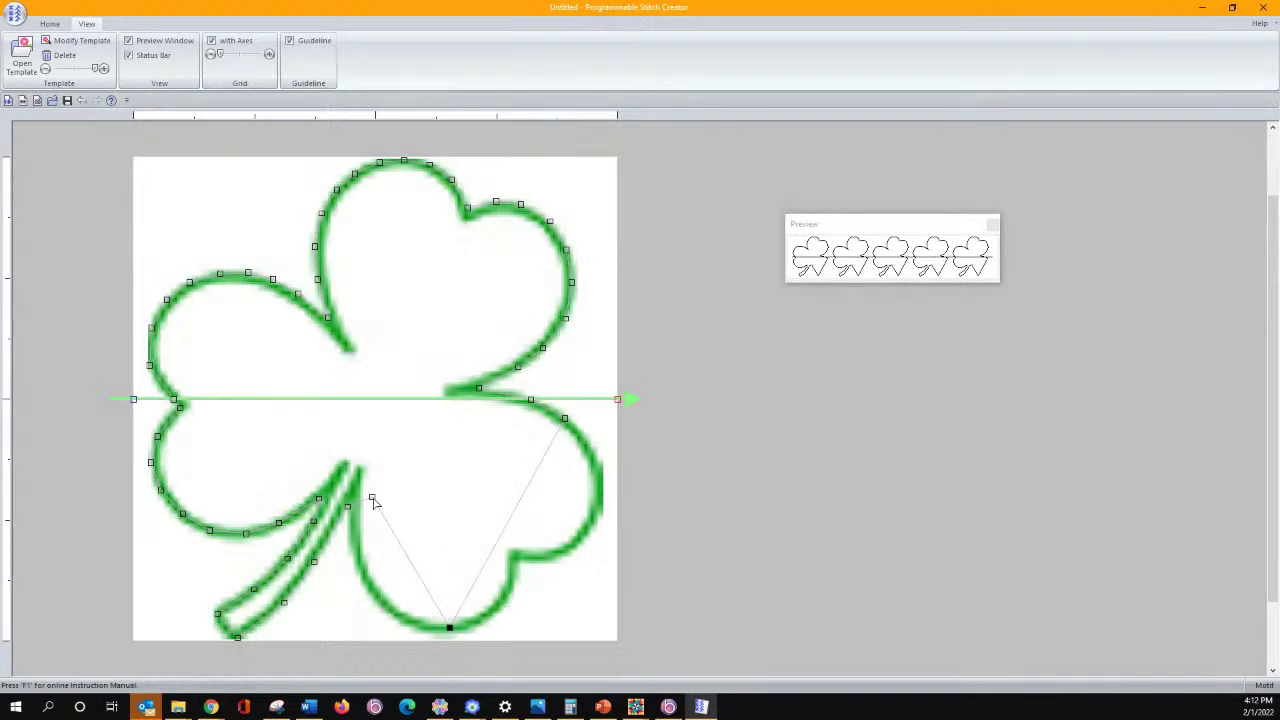
{"action": "left_click", "coordinate": [370, 496]}
{"action": "left_click", "coordinate": [398, 615]}
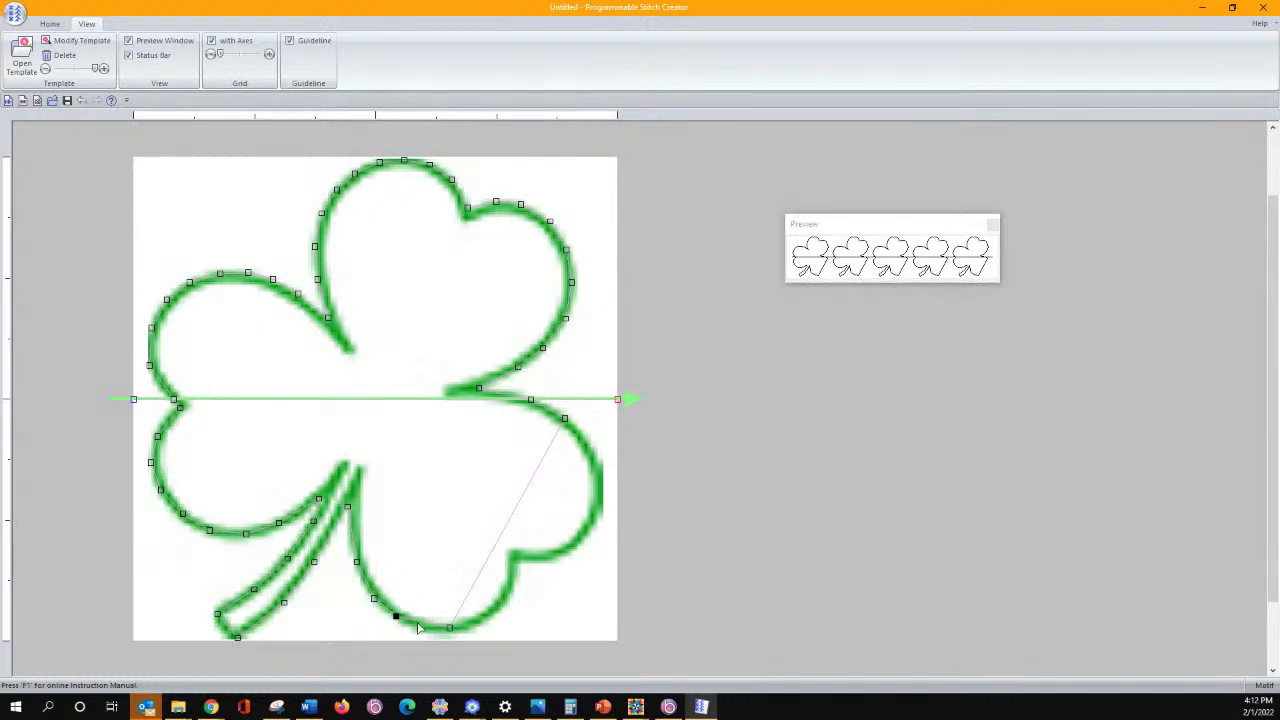
{"action": "left_click", "coordinate": [424, 626]}
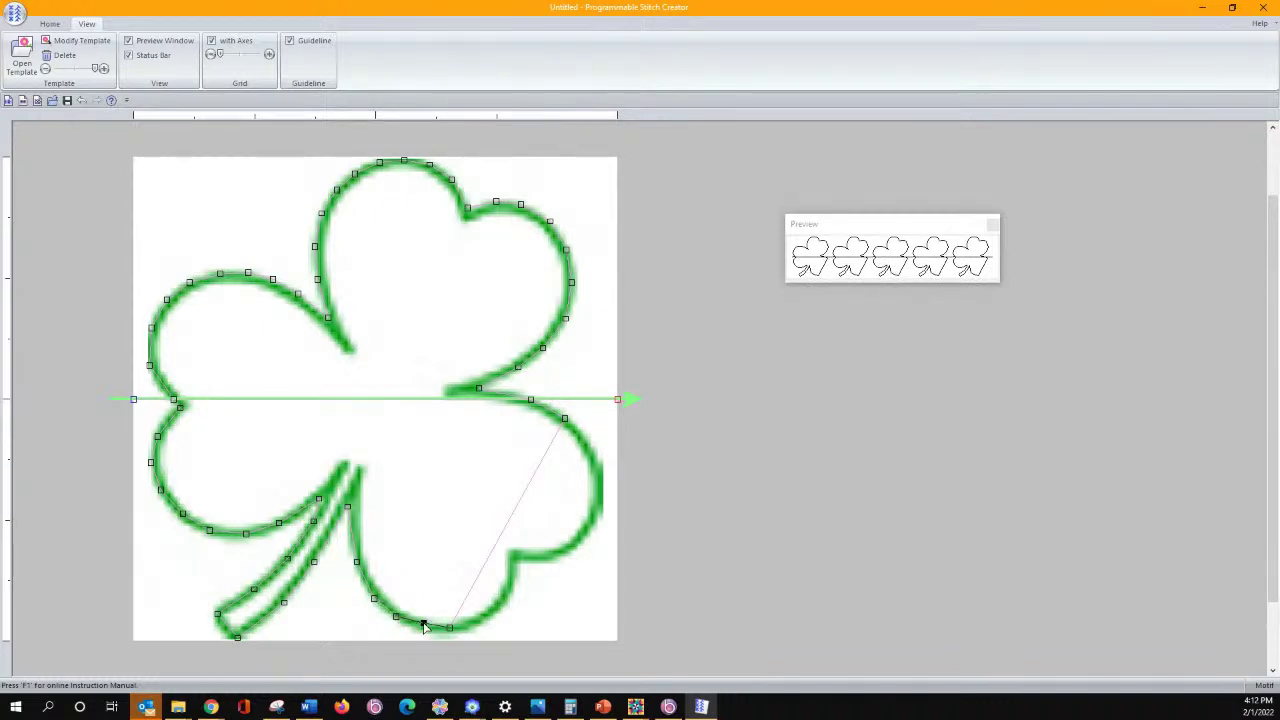
{"action": "left_click", "coordinate": [480, 622]}
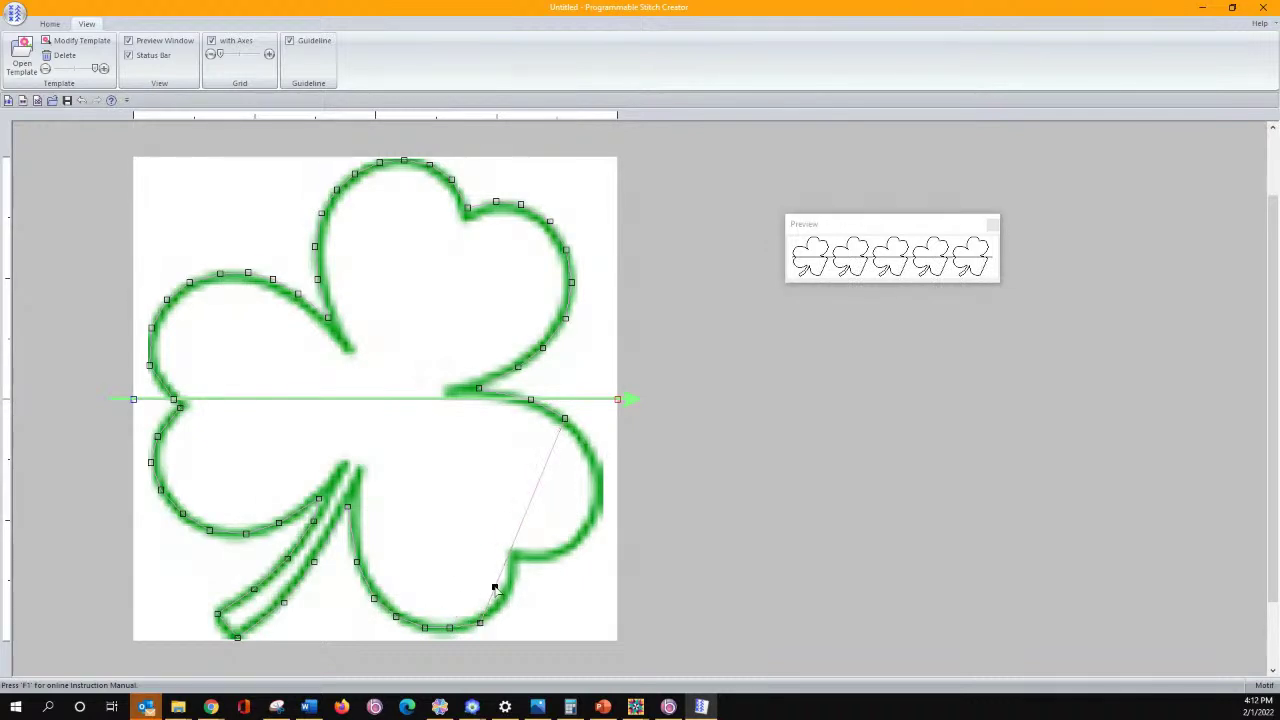
{"action": "left_click", "coordinate": [500, 603]}
{"action": "left_click", "coordinate": [508, 588]}
{"action": "left_click", "coordinate": [517, 561]}
Trace the lower right leaf's outer lobe with points from the notch around the curve to meet the existing upper-edge points
{"action": "left_click", "coordinate": [544, 560]}
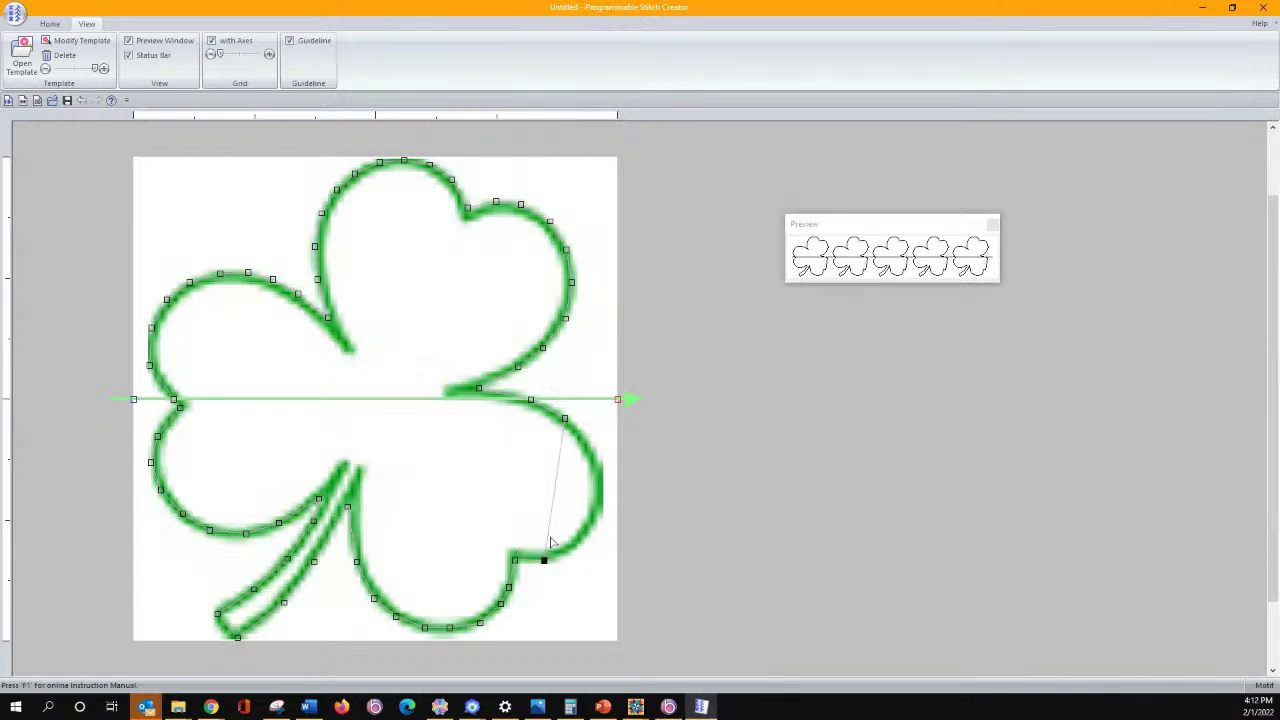
{"action": "left_click", "coordinate": [547, 530]}
{"action": "left_click", "coordinate": [570, 548]}
{"action": "left_click", "coordinate": [570, 525]}
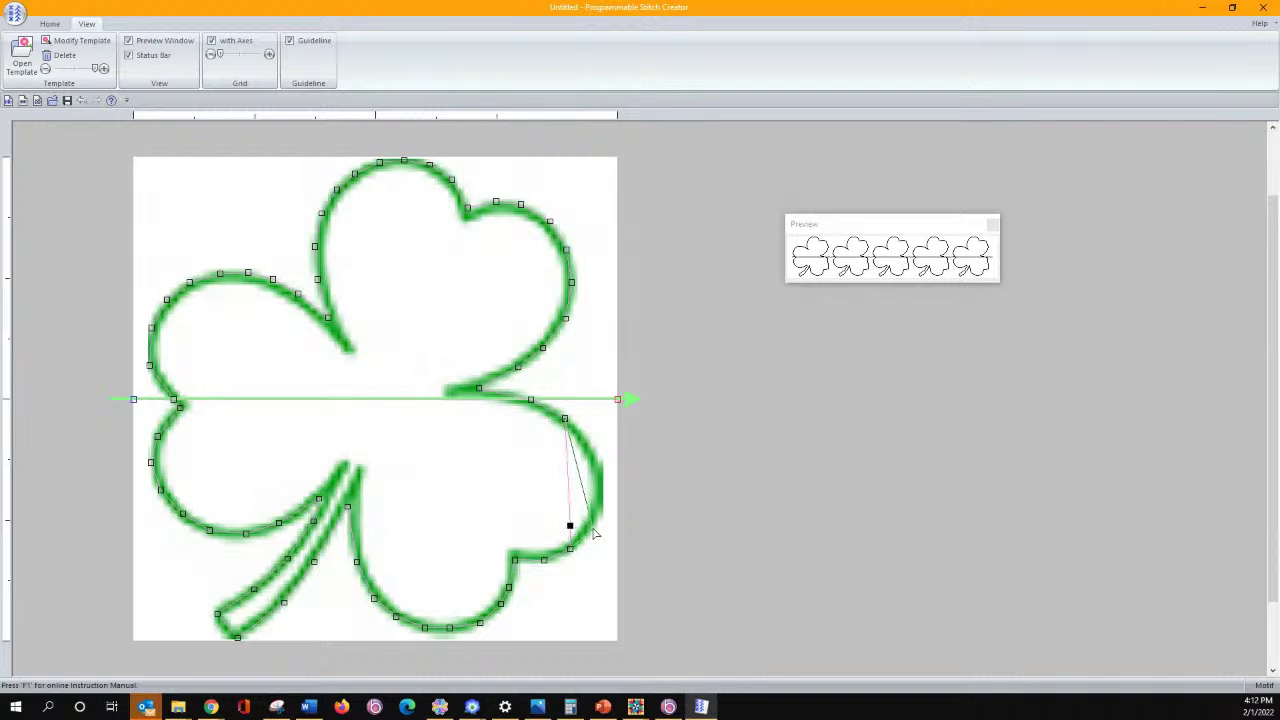
{"action": "left_click", "coordinate": [585, 505]}
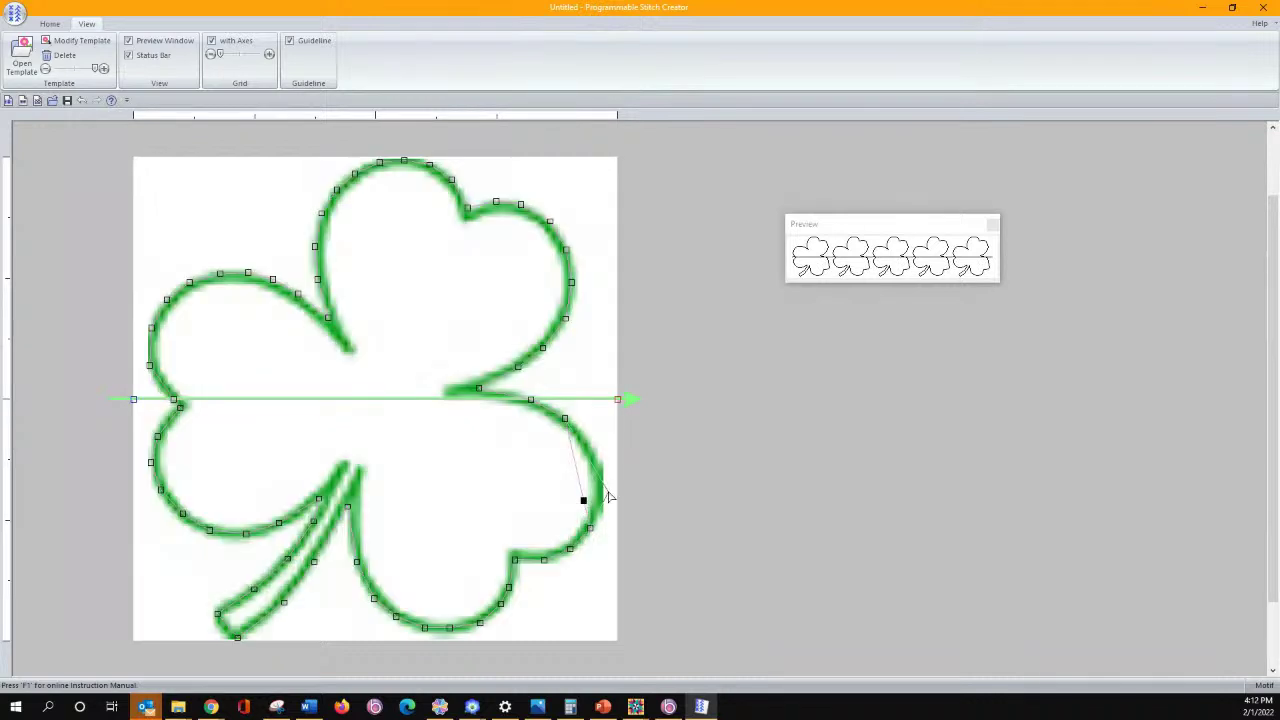
{"action": "left_click", "coordinate": [600, 496]}
{"action": "left_click", "coordinate": [601, 470]}
{"action": "left_click", "coordinate": [600, 467]}
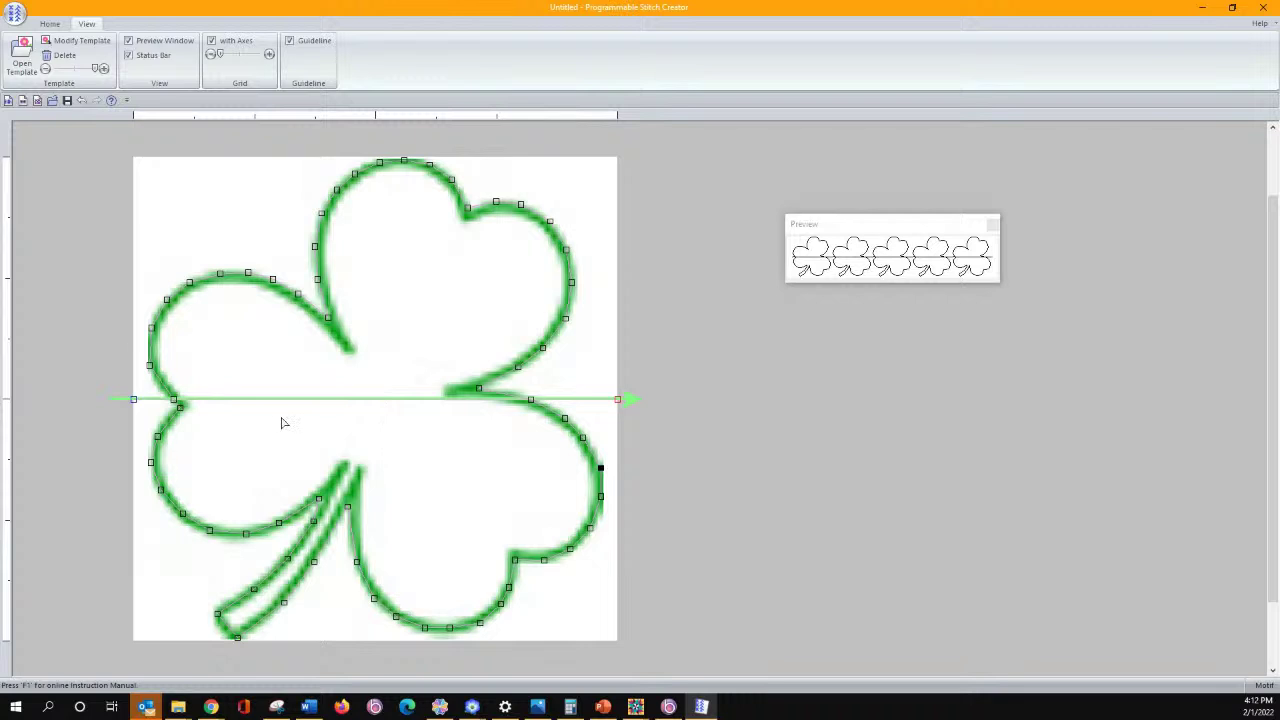
Retrace the left leaf's lower lobe by pulling points from the return line onto the existing ones, from notch to stem
{"action": "mouse_move", "coordinate": [263, 400]}
{"action": "left_mouse_down"}
{"action": "mouse_move", "coordinate": [180, 408]}
{"action": "mouse_move", "coordinate": [157, 437]}
{"action": "mouse_move", "coordinate": [162, 494]}
{"action": "mouse_move", "coordinate": [211, 486]}
{"action": "mouse_move", "coordinate": [182, 514]}
{"action": "left_mouse_up"}
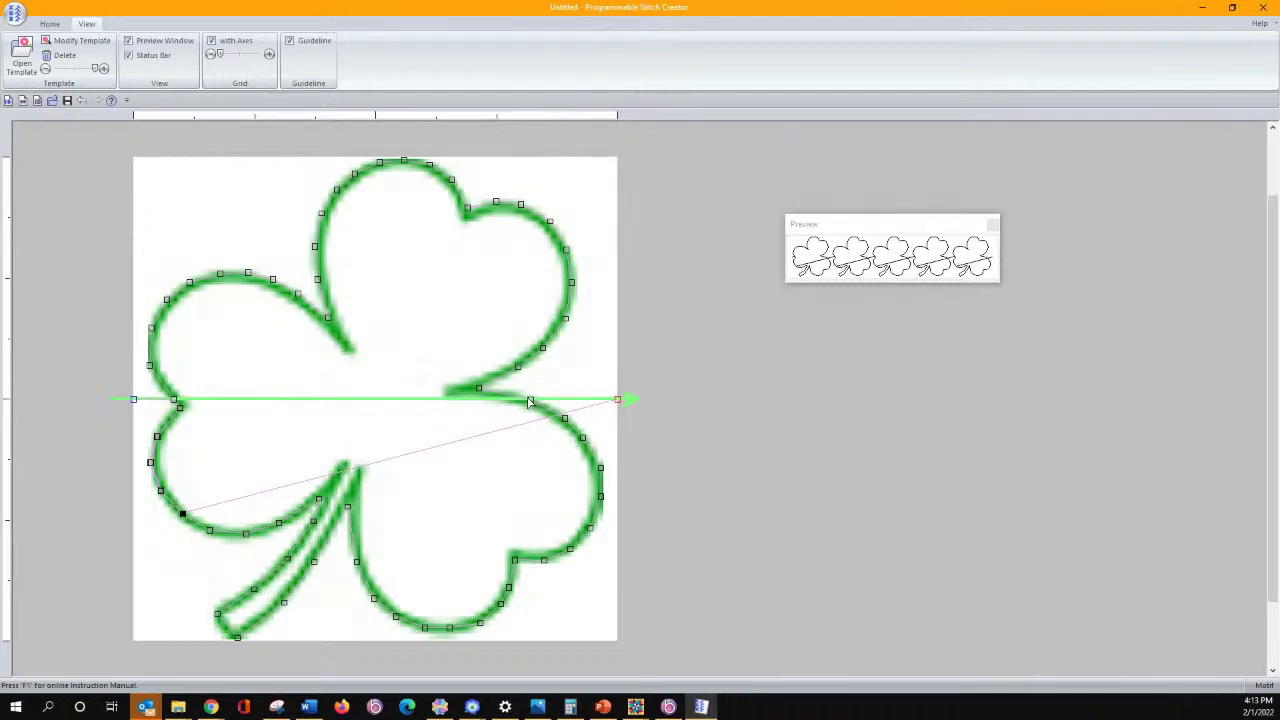
{"action": "left_click", "coordinate": [229, 501]}
{"action": "mouse_move", "coordinate": [229, 501]}
{"action": "left_mouse_down"}
{"action": "mouse_move", "coordinate": [210, 530]}
{"action": "mouse_move", "coordinate": [248, 537]}
{"action": "mouse_move", "coordinate": [279, 522]}
{"action": "left_mouse_up"}
{"action": "left_click", "coordinate": [387, 482]}
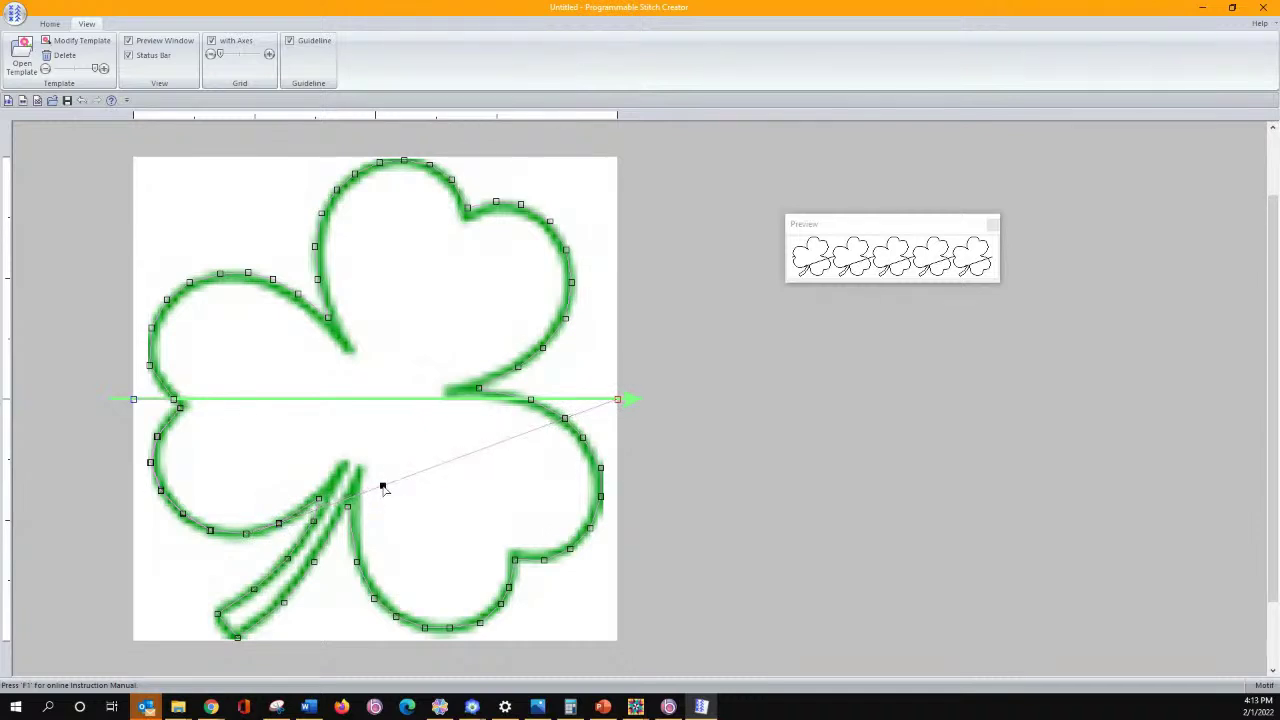
{"action": "left_click_drag", "start_coordinate": [384, 489], "coordinate": [313, 521]}
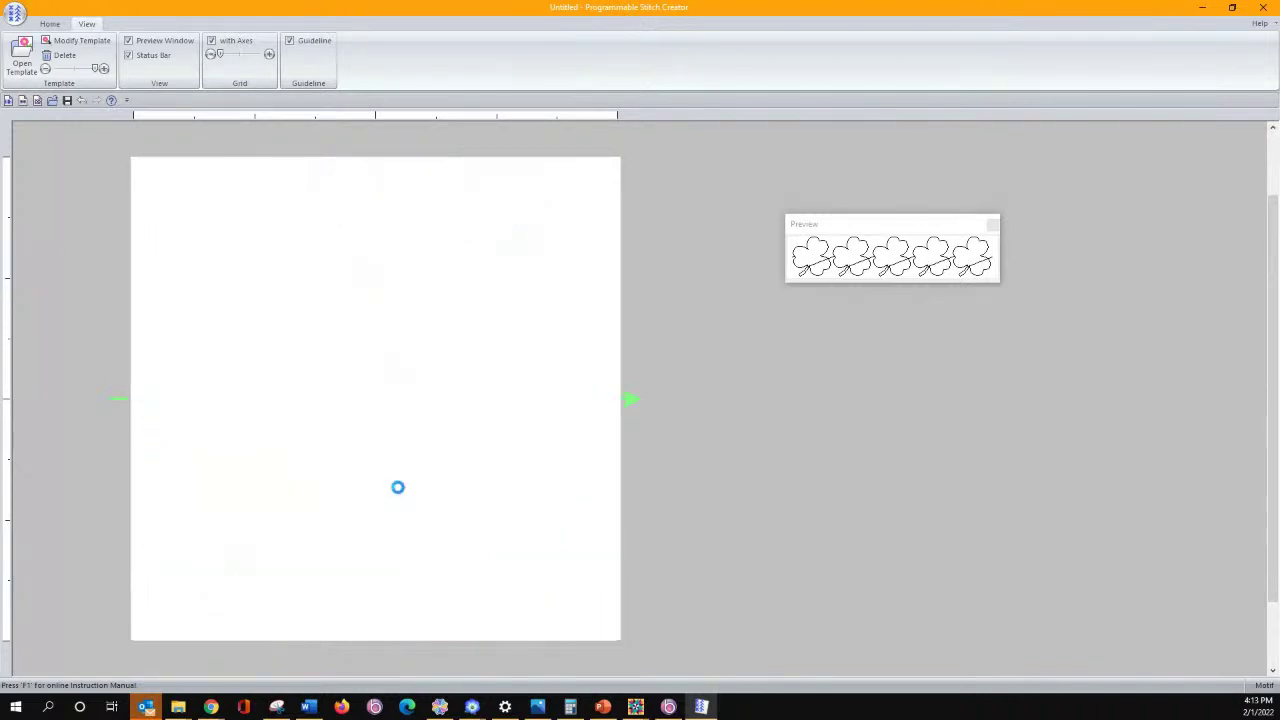
Continue the second pass down the stem's upper edge to its end, placing points over the existing ones
{"action": "mouse_move", "coordinate": [399, 492]}
{"action": "left_mouse_down"}
{"action": "mouse_move", "coordinate": [398, 511]}
{"action": "mouse_move", "coordinate": [254, 591]}
{"action": "left_mouse_up"}
{"action": "left_click", "coordinate": [398, 511]}
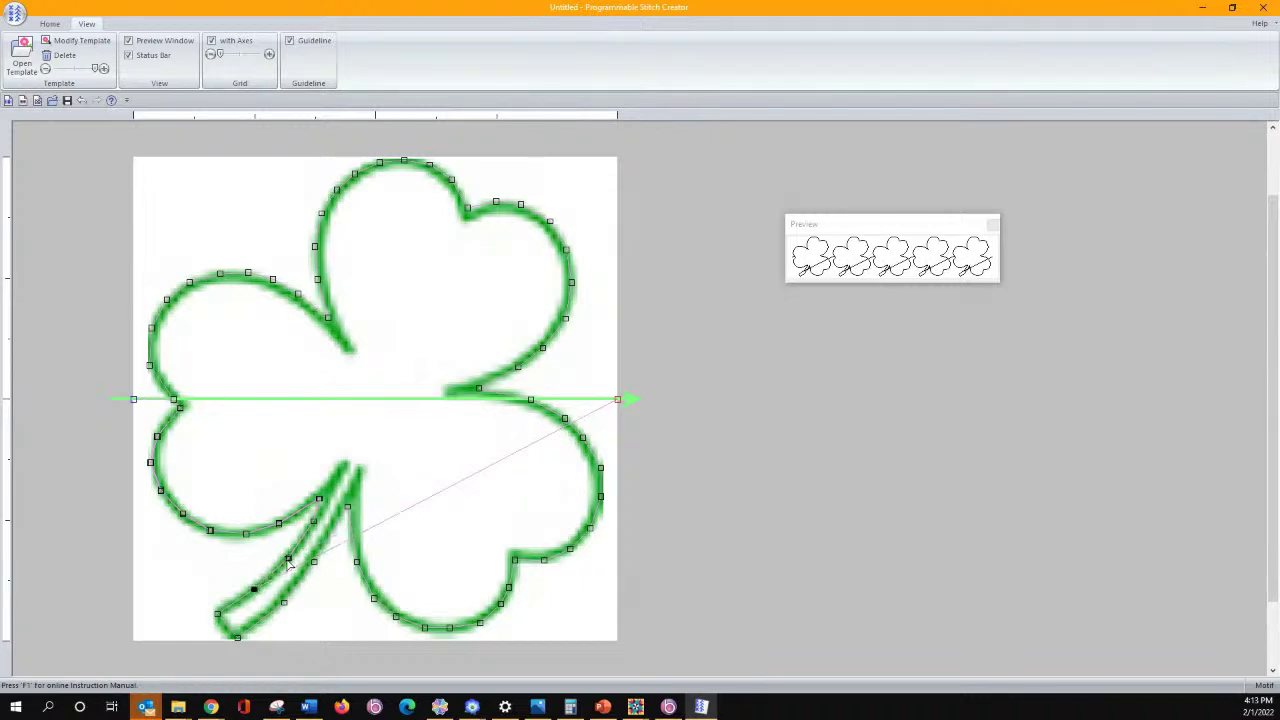
{"action": "left_click", "coordinate": [288, 561]}
{"action": "left_click", "coordinate": [210, 531]}
{"action": "left_click", "coordinate": [196, 553]}
{"action": "left_click", "coordinate": [211, 534]}
{"action": "left_click", "coordinate": [184, 595]}
{"action": "left_click", "coordinate": [160, 491]}
{"action": "left_click", "coordinate": [432, 496]}
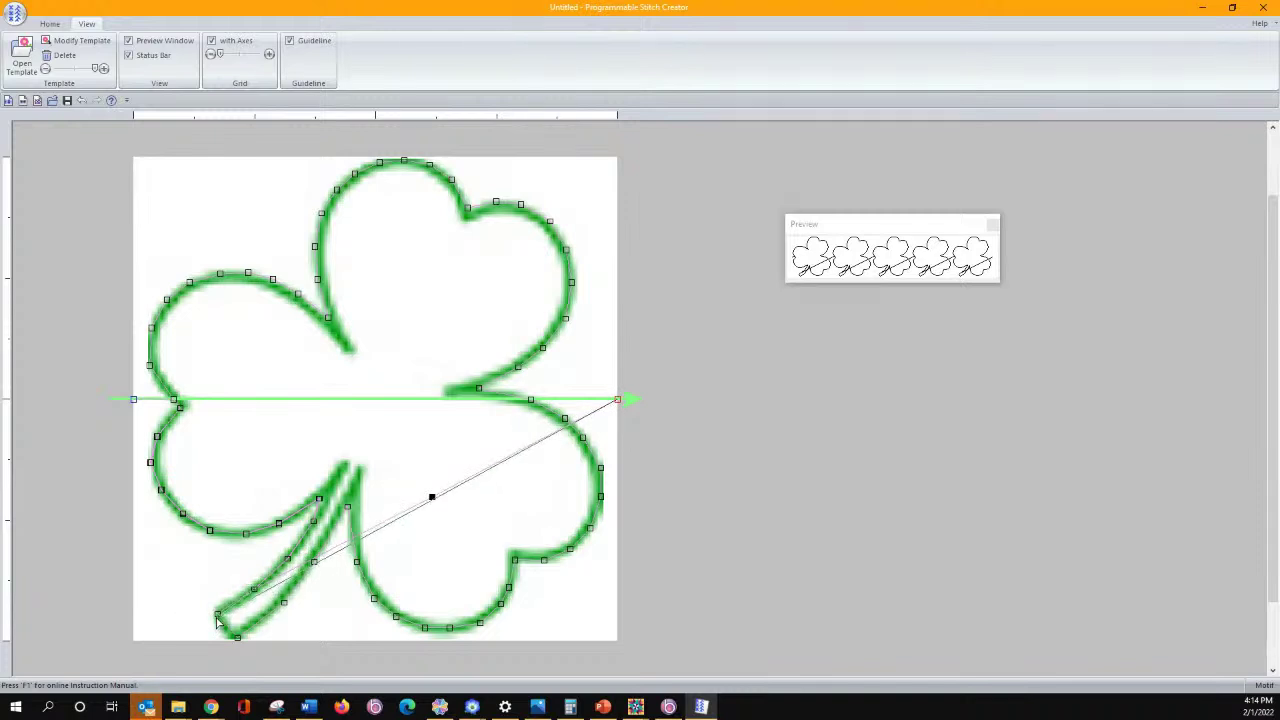
{"action": "left_click", "coordinate": [217, 615]}
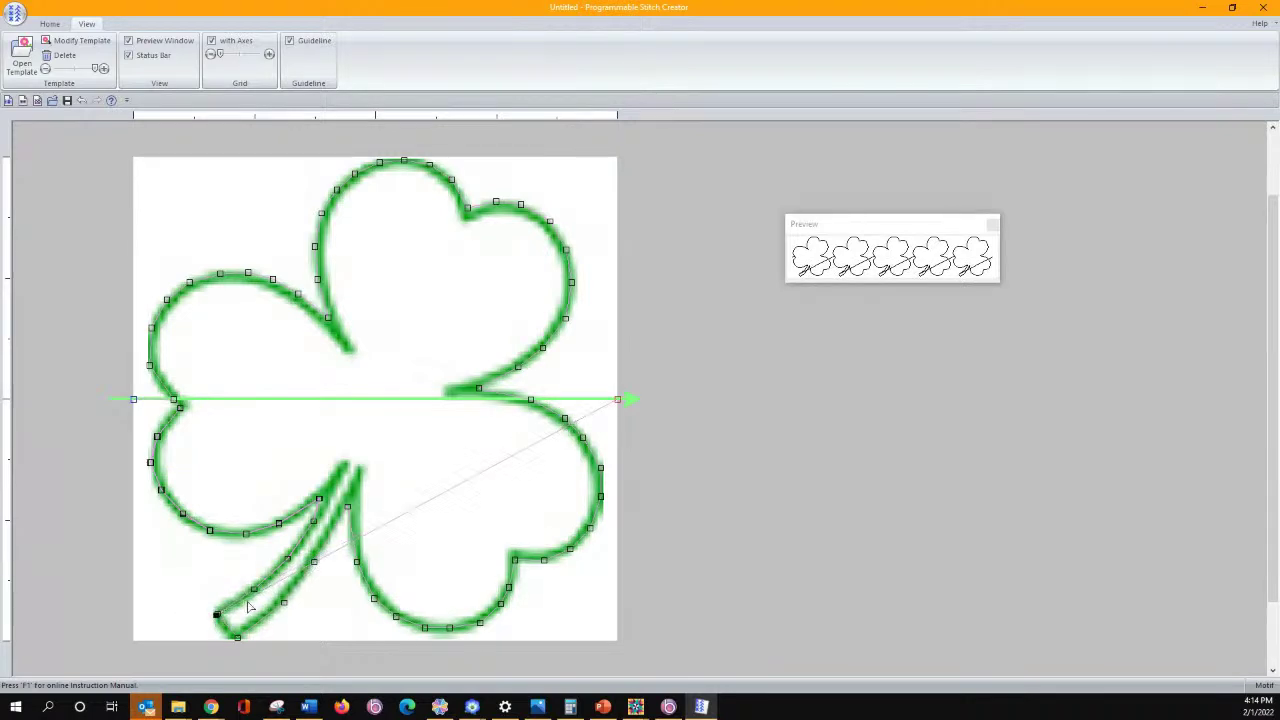
{"action": "left_click", "coordinate": [392, 520]}
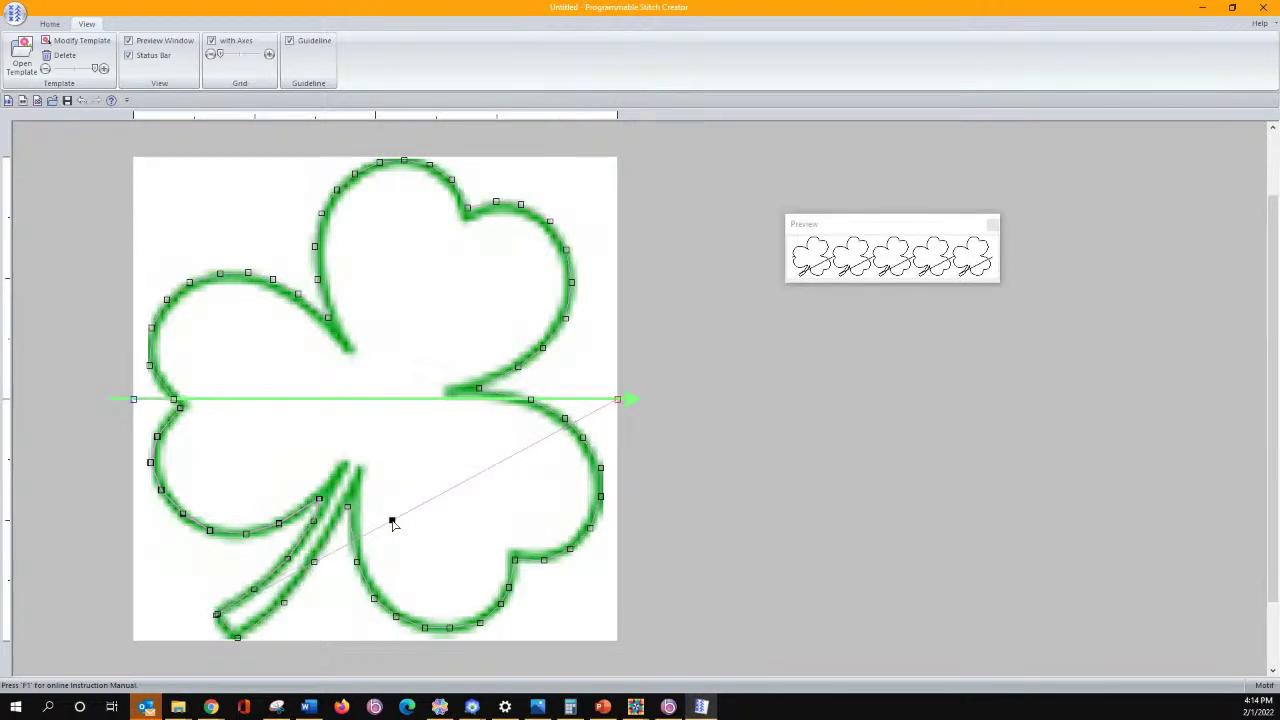
Retrace the end of the stem and its lower edge back up to the leaf with points over the existing ones
{"action": "left_click", "coordinate": [238, 639]}
{"action": "left_click", "coordinate": [331, 578]}
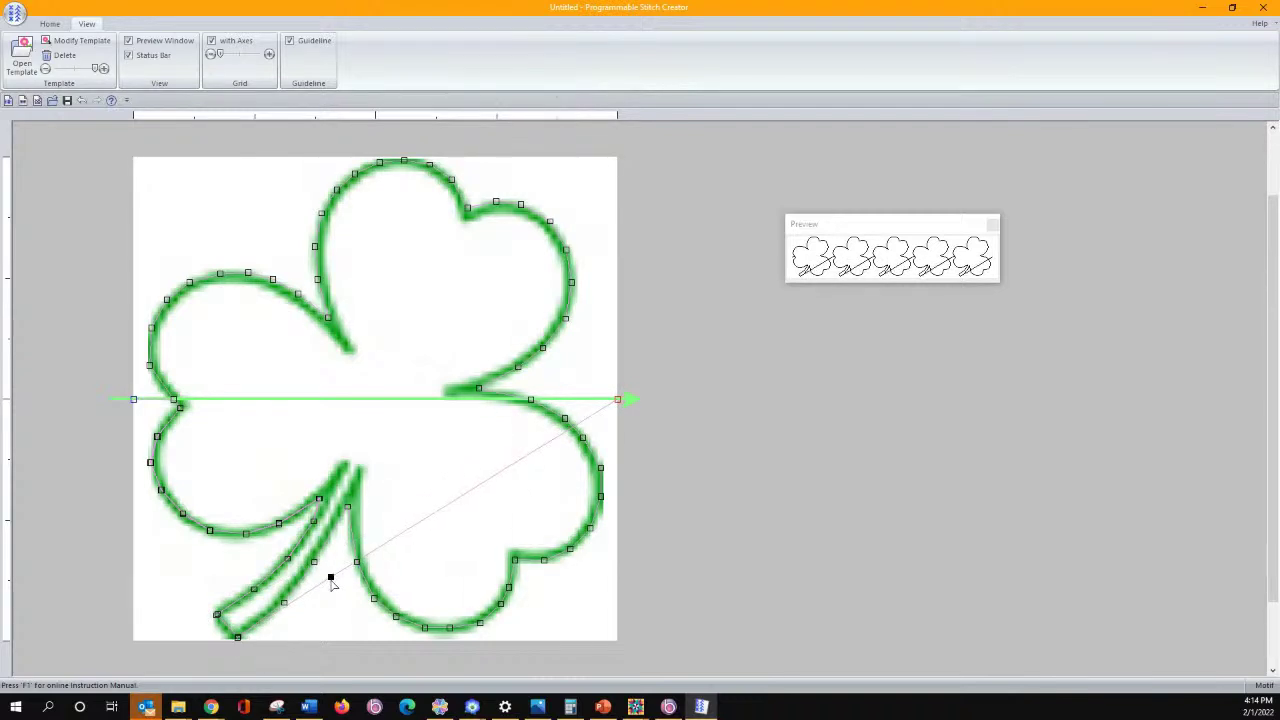
{"action": "left_click", "coordinate": [284, 604]}
{"action": "left_click_drag", "start_coordinate": [324, 580], "coordinate": [317, 567]}
{"action": "left_click", "coordinate": [332, 554]}
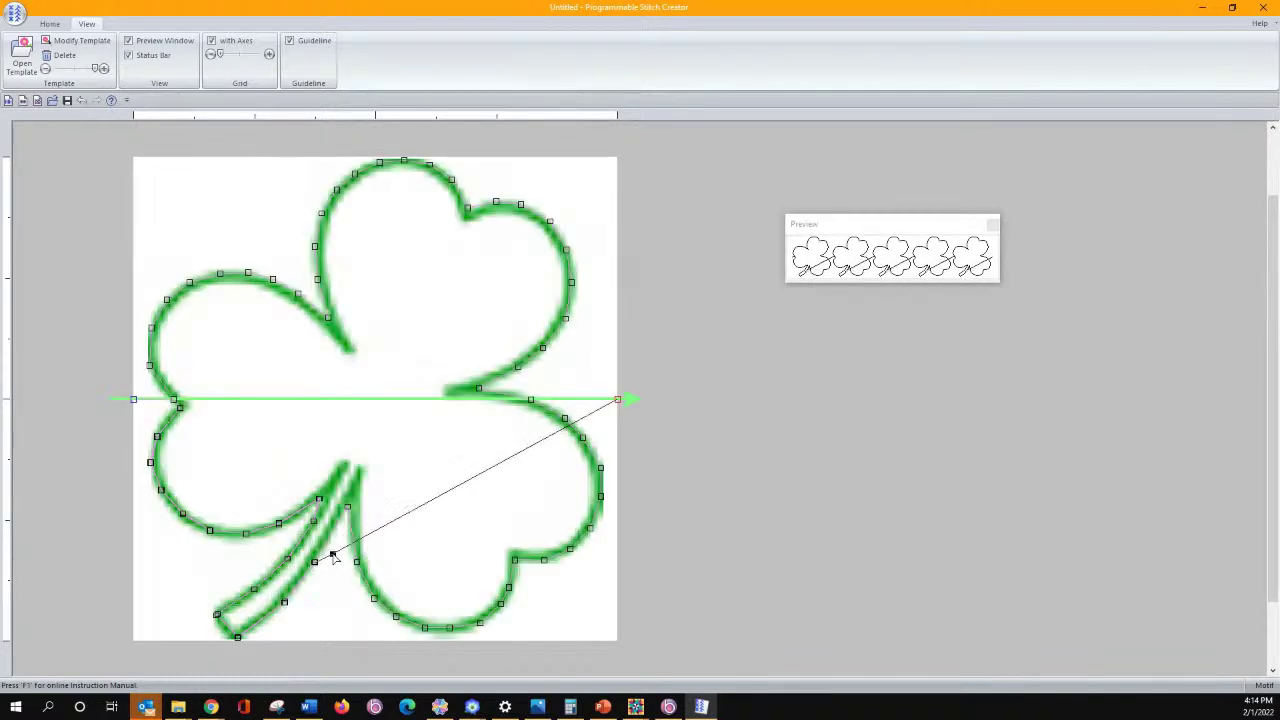
{"action": "left_click", "coordinate": [348, 507]}
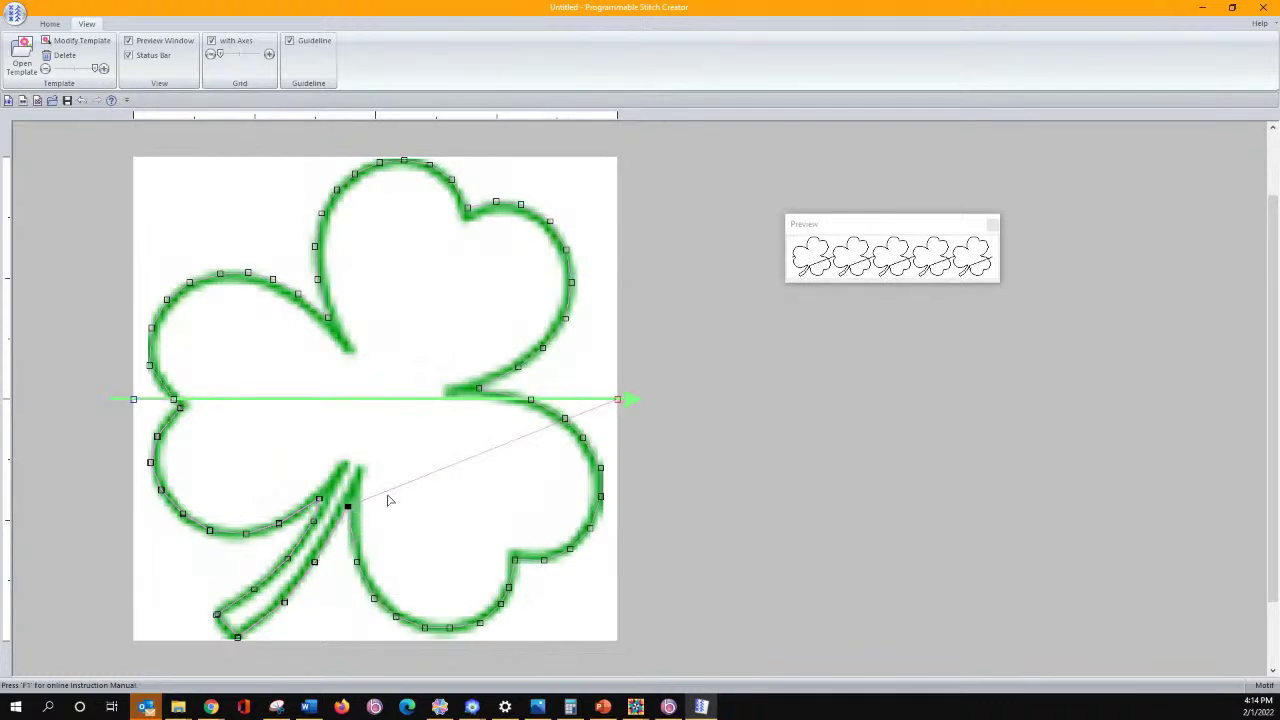
Retrace the bottom curve of the lower right leaf's lower lobe by moving new line points onto the existing ones
{"action": "left_click", "coordinate": [358, 560]}
{"action": "left_click", "coordinate": [399, 539]}
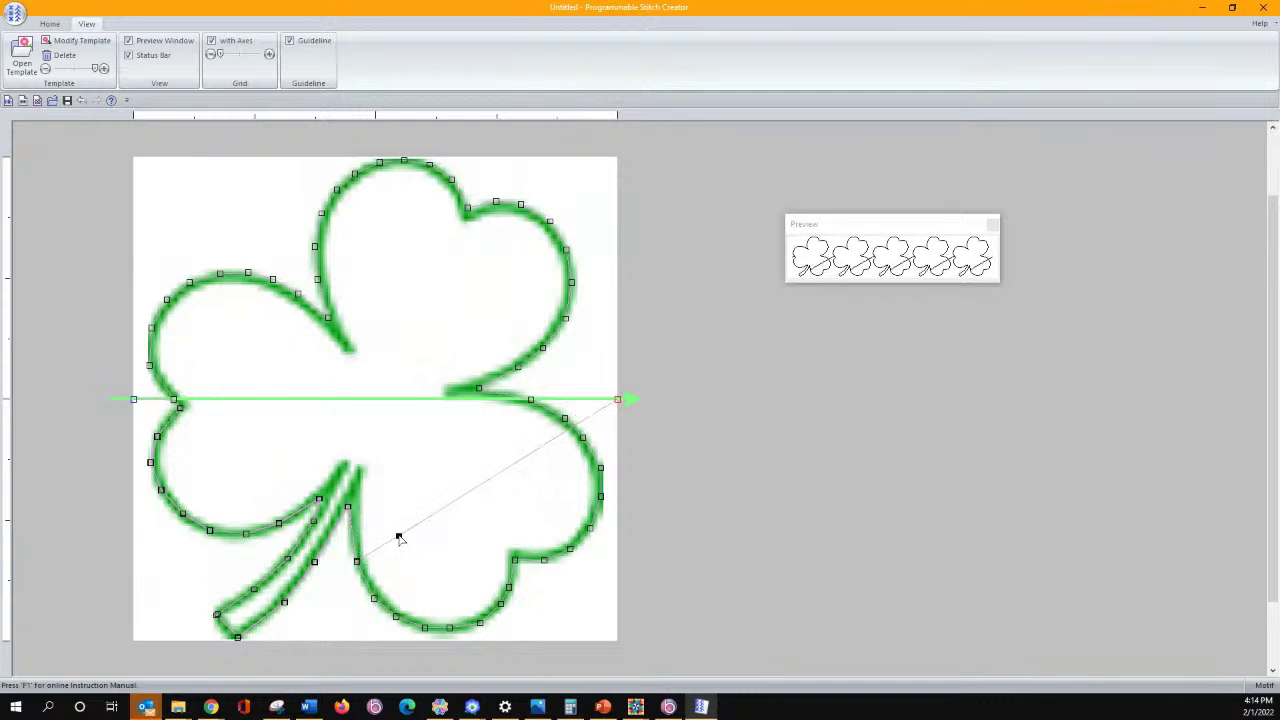
{"action": "left_click", "coordinate": [374, 599]}
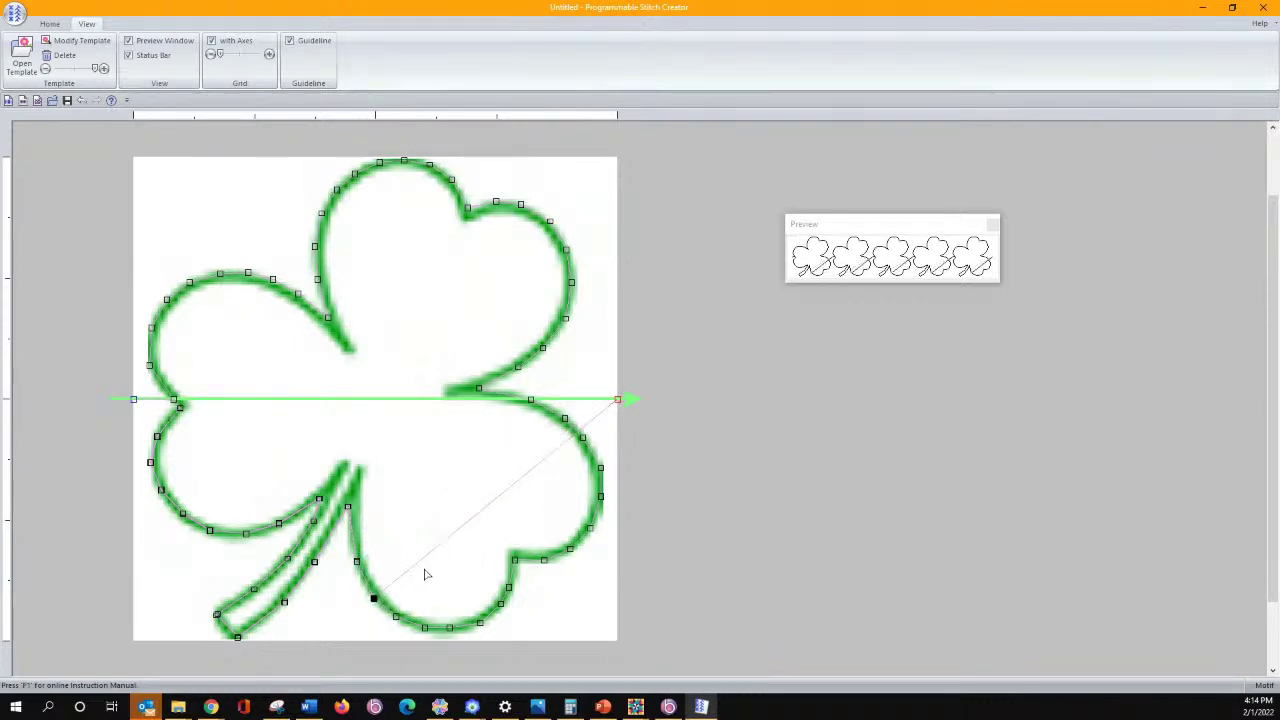
{"action": "left_click", "coordinate": [420, 598]}
{"action": "left_click", "coordinate": [425, 588]}
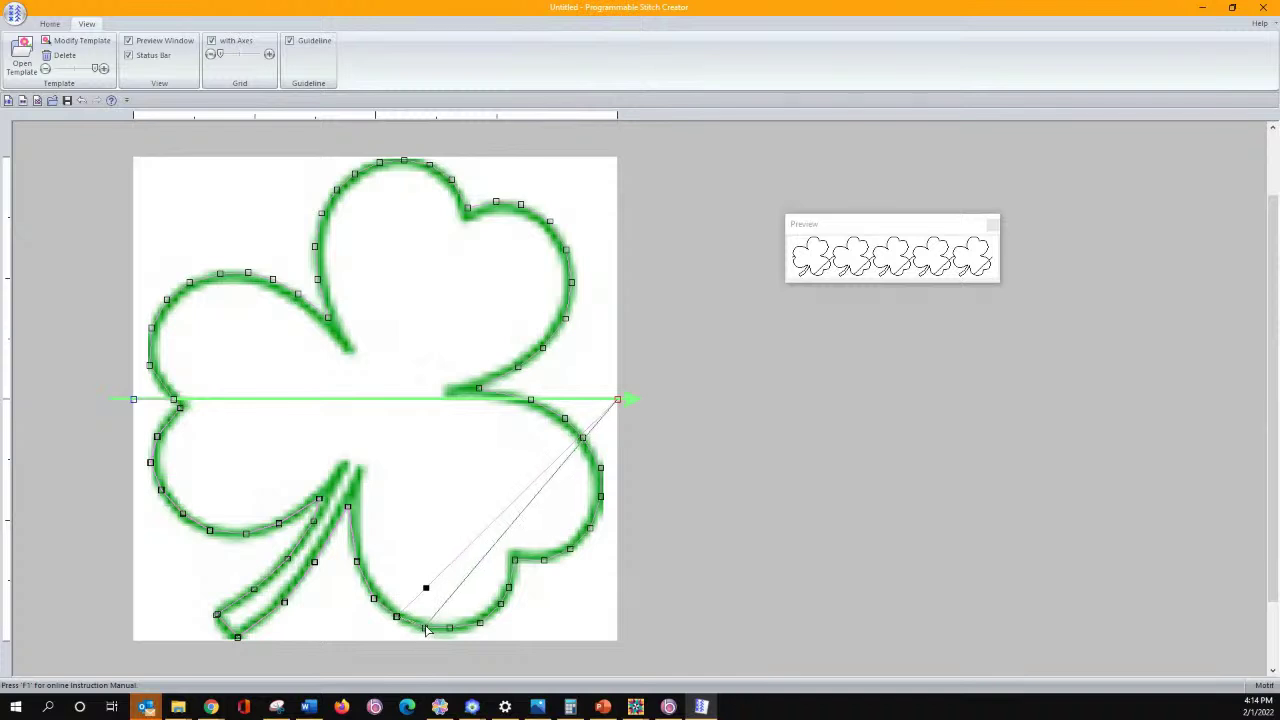
{"action": "left_click", "coordinate": [425, 627]}
{"action": "left_click", "coordinate": [448, 598]}
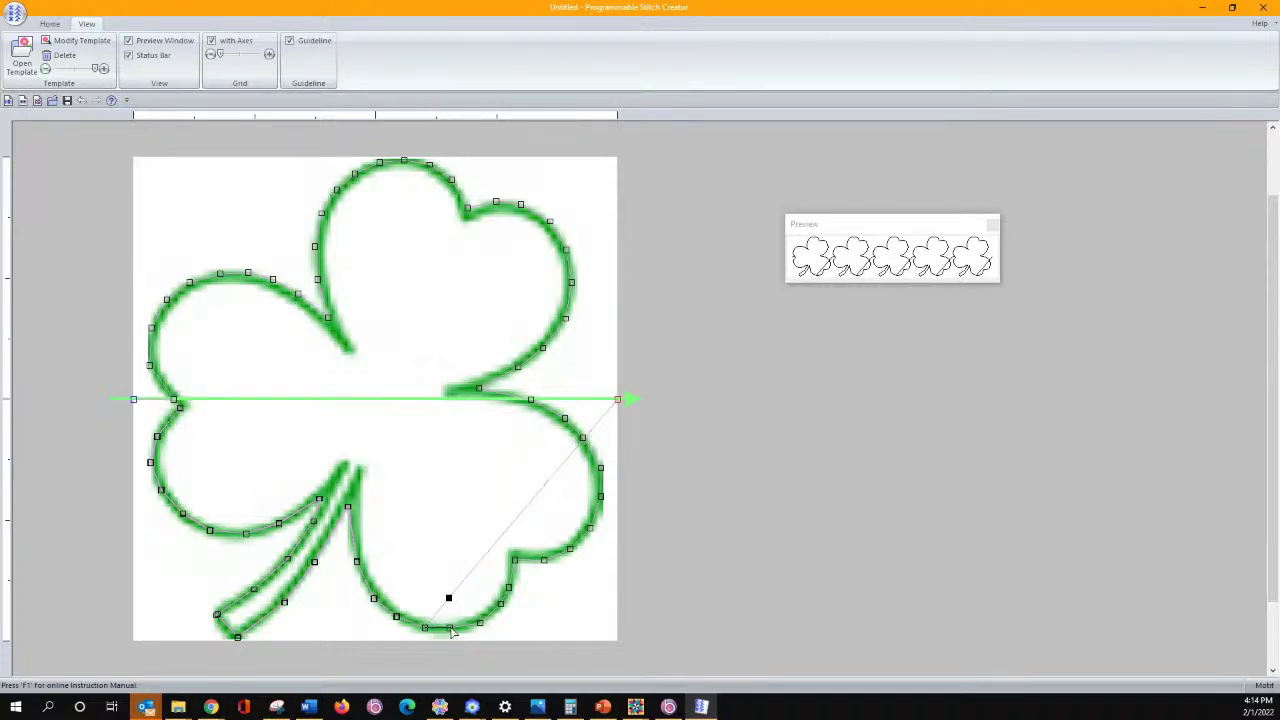
{"action": "left_click", "coordinate": [450, 629]}
{"action": "left_click", "coordinate": [477, 592]}
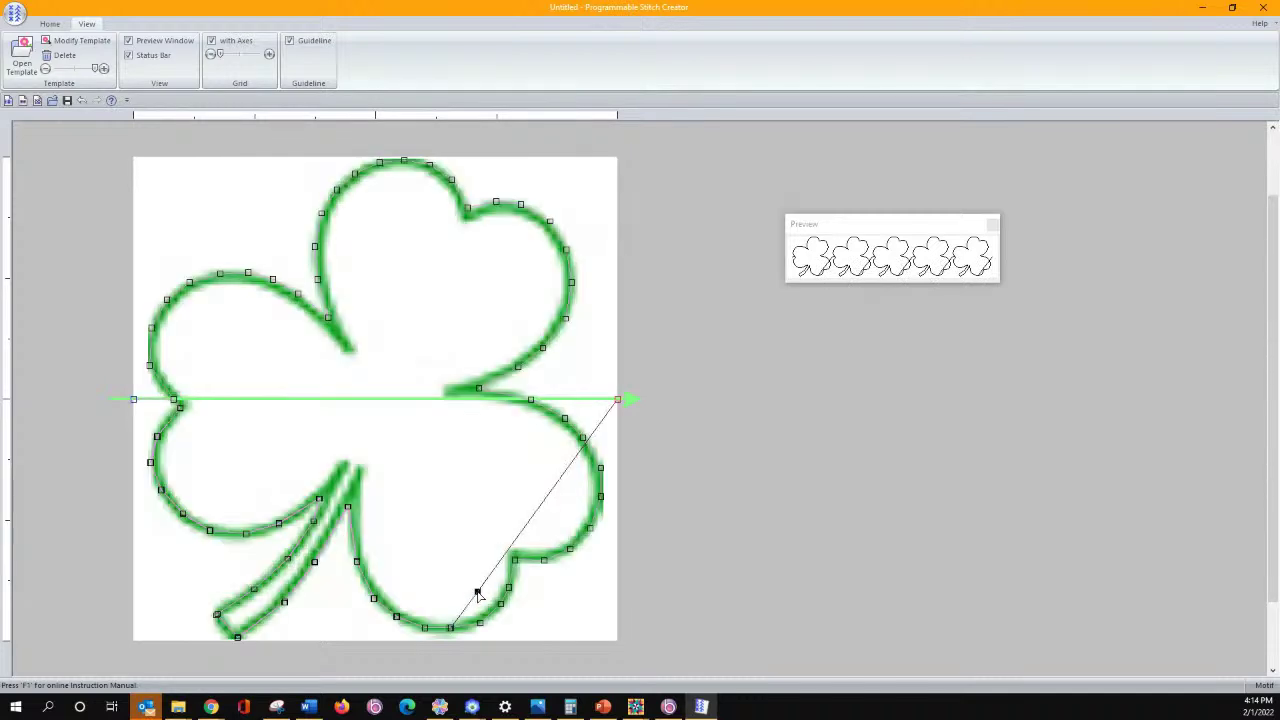
{"action": "left_click", "coordinate": [480, 622]}
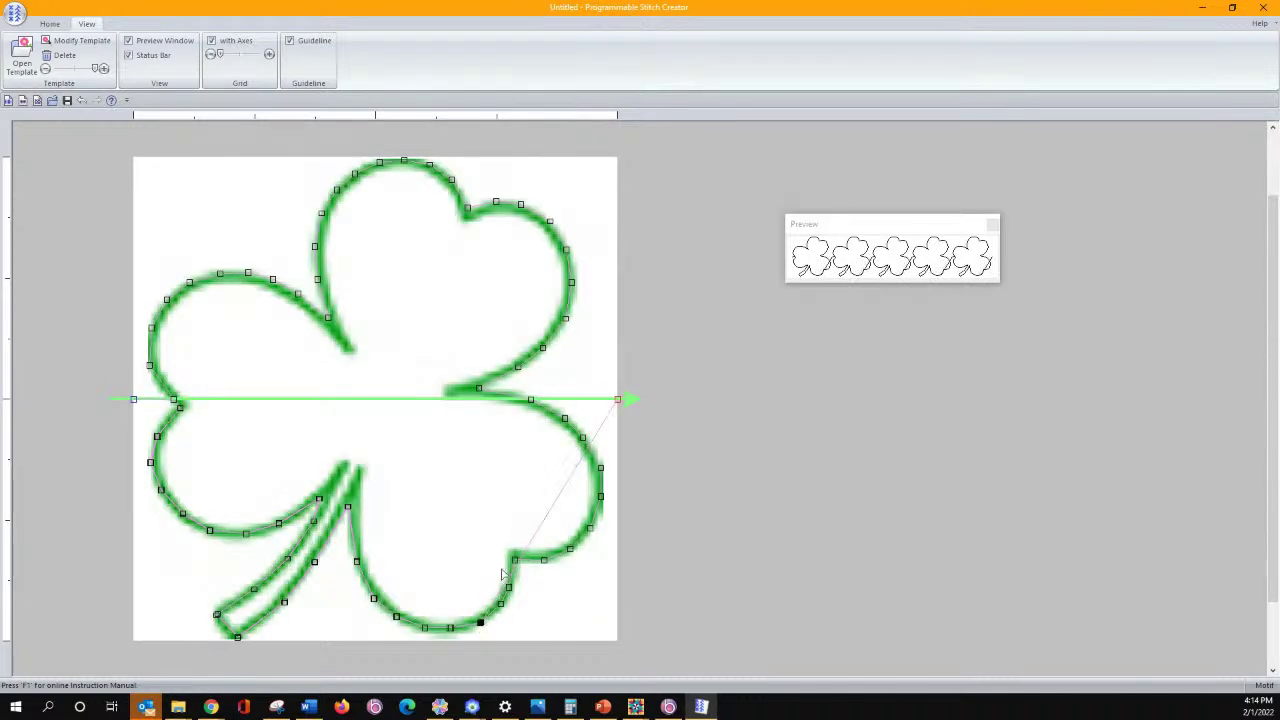
Retrace the lower right leaf up to and just past its notch, using a helper point inside the leaf to spread the line
{"action": "left_click", "coordinate": [549, 511]}
{"action": "left_click", "coordinate": [435, 436]}
{"action": "left_click", "coordinate": [463, 547]}
{"action": "left_click", "coordinate": [500, 604]}
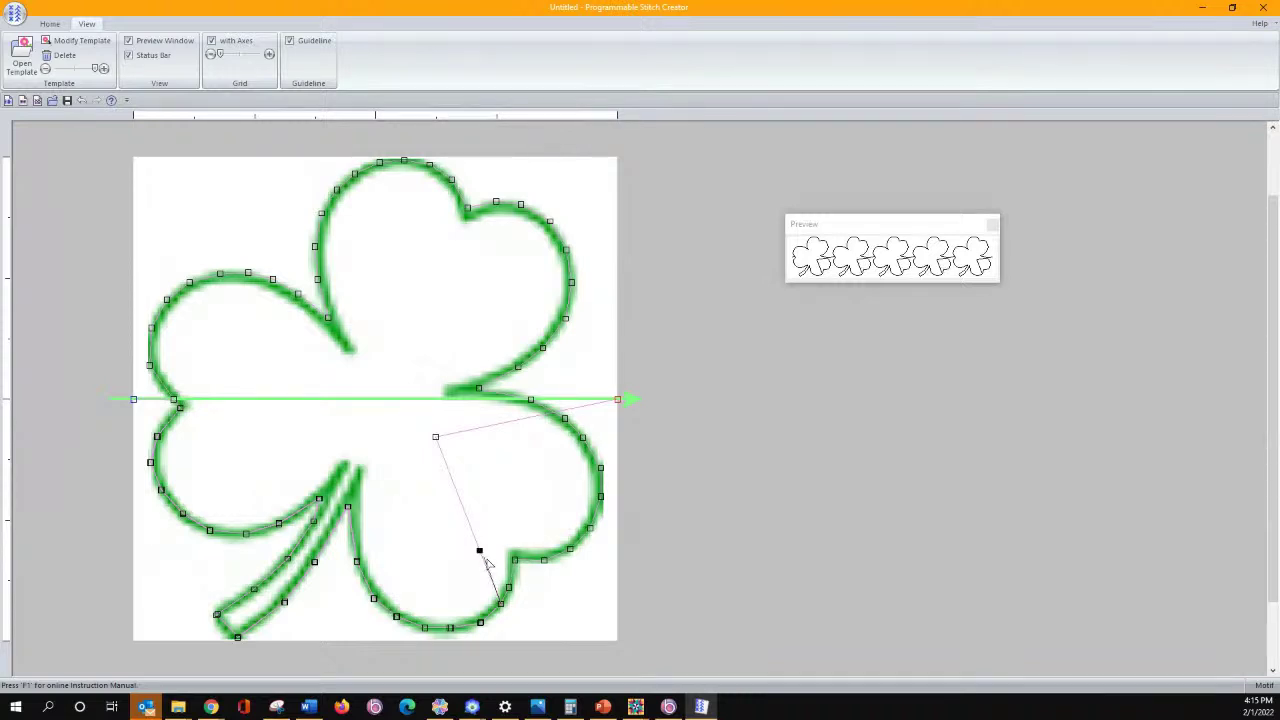
{"action": "left_click_drag", "start_coordinate": [479, 551], "coordinate": [506, 582]}
{"action": "mouse_move", "coordinate": [478, 530]}
{"action": "left_mouse_down"}
{"action": "mouse_move", "coordinate": [515, 565]}
{"action": "mouse_move", "coordinate": [486, 517]}
{"action": "left_mouse_up"}
{"action": "left_click_drag", "start_coordinate": [548, 569], "coordinate": [543, 561]}
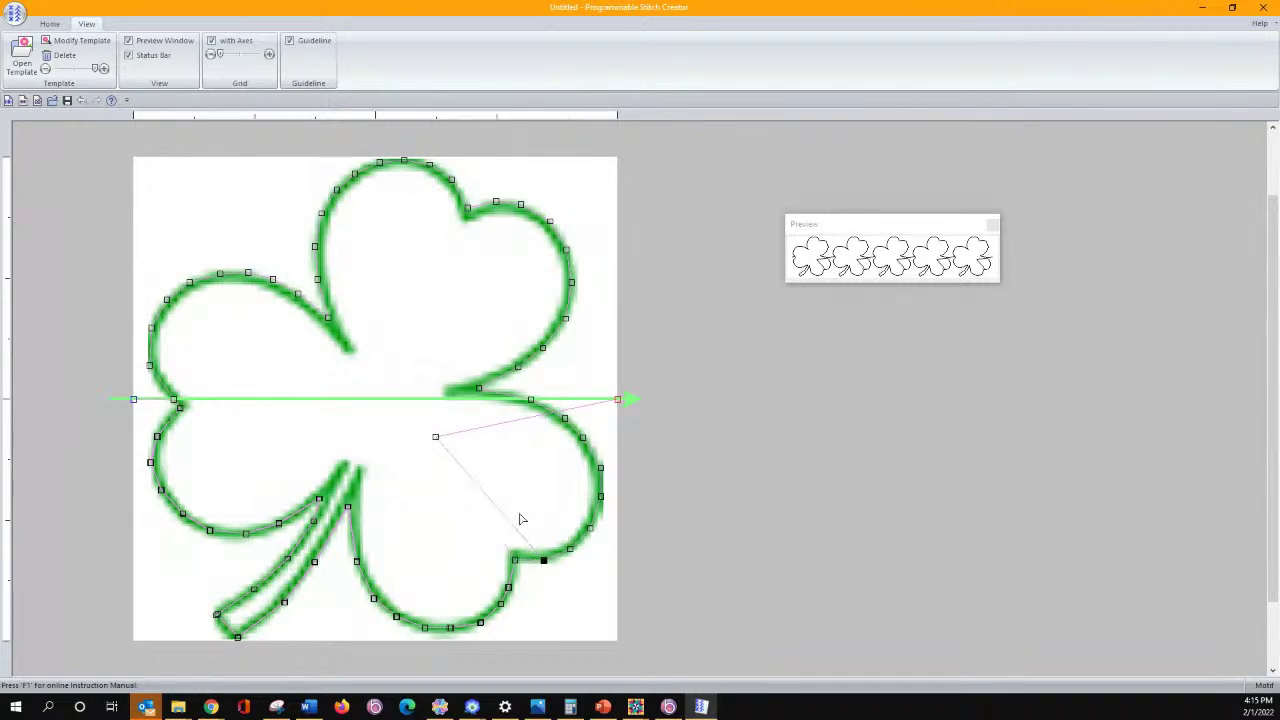
Retrace the lower right leaf's outer lobe up to its upper edge and move the helper point onto the base line
{"action": "left_click_drag", "start_coordinate": [498, 514], "coordinate": [570, 550]}
{"action": "left_click", "coordinate": [524, 513]}
{"action": "mouse_move", "coordinate": [524, 513]}
{"action": "left_mouse_down"}
{"action": "mouse_move", "coordinate": [543, 523]}
{"action": "mouse_move", "coordinate": [571, 493]}
{"action": "mouse_move", "coordinate": [590, 533]}
{"action": "mouse_move", "coordinate": [551, 491]}
{"action": "mouse_move", "coordinate": [532, 495]}
{"action": "left_mouse_up"}
{"action": "left_click", "coordinate": [600, 497]}
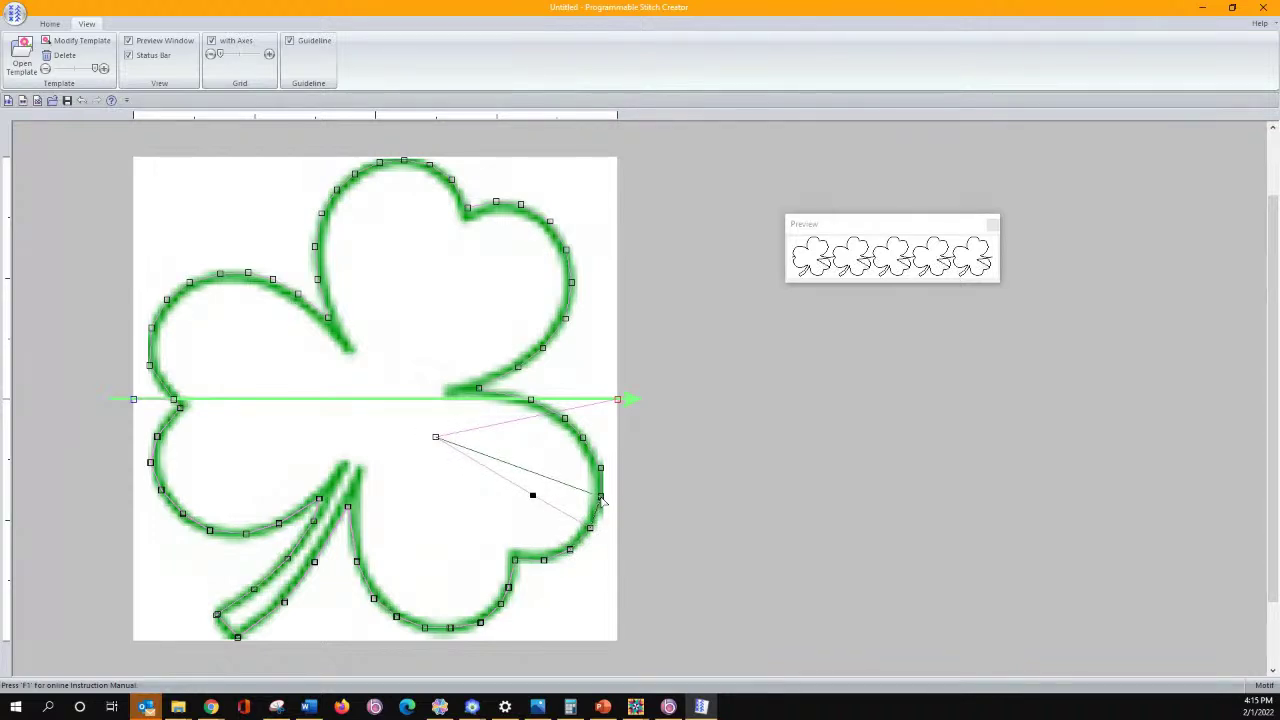
{"action": "left_click_drag", "start_coordinate": [550, 483], "coordinate": [564, 419]}
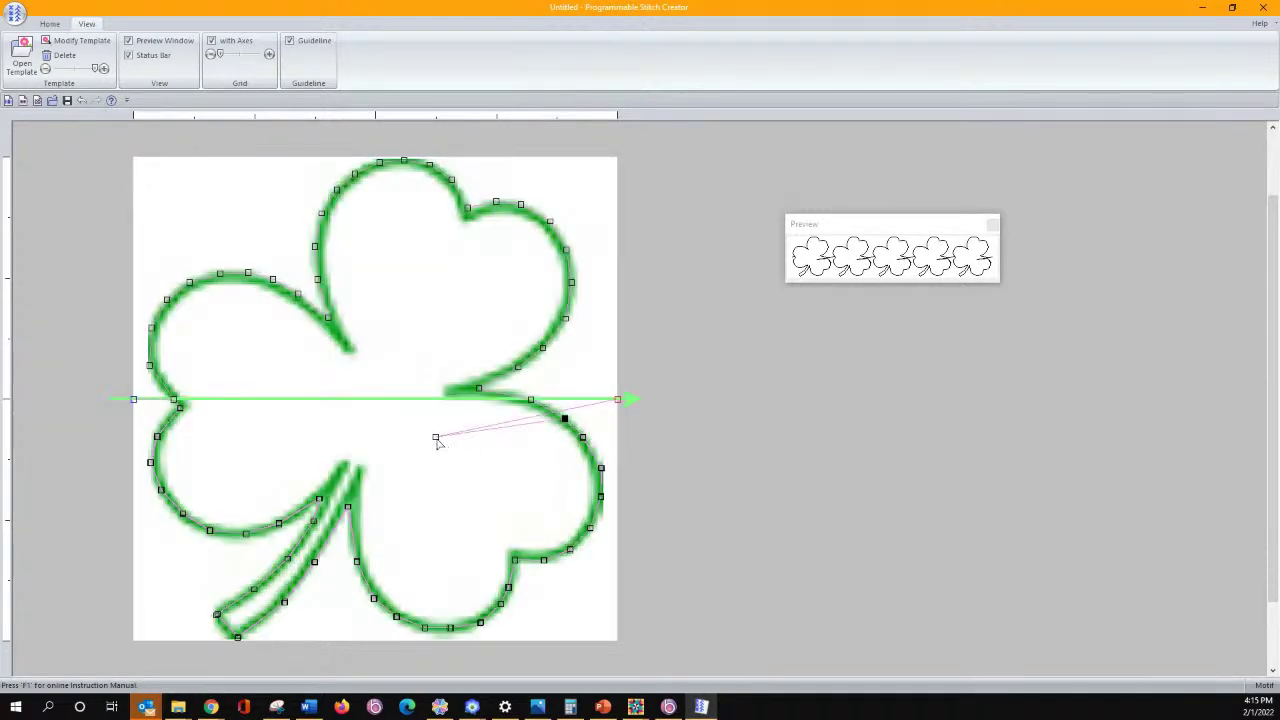
{"action": "left_click_drag", "start_coordinate": [436, 438], "coordinate": [530, 400]}
{"action": "left_click", "coordinate": [609, 470]}
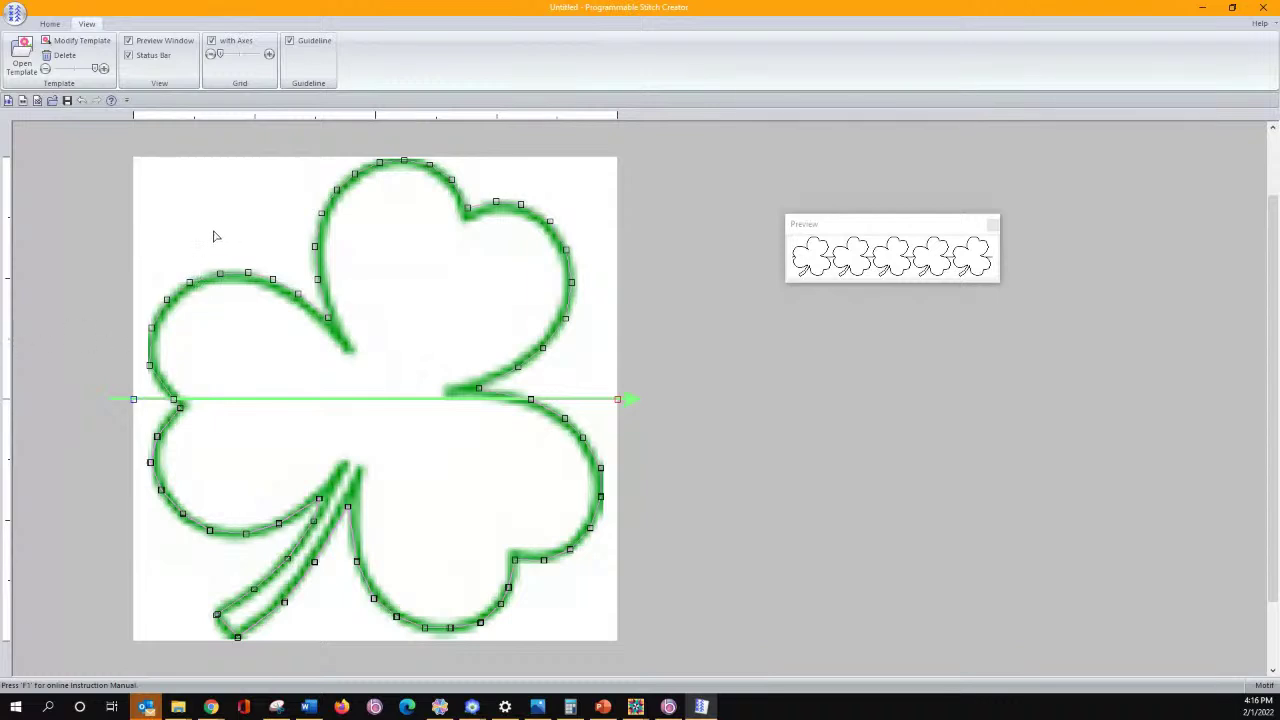
Save the finished shamrock motif as "a cloer 2" in the Pattern folder
{"action": "left_click", "coordinate": [17, 16]}
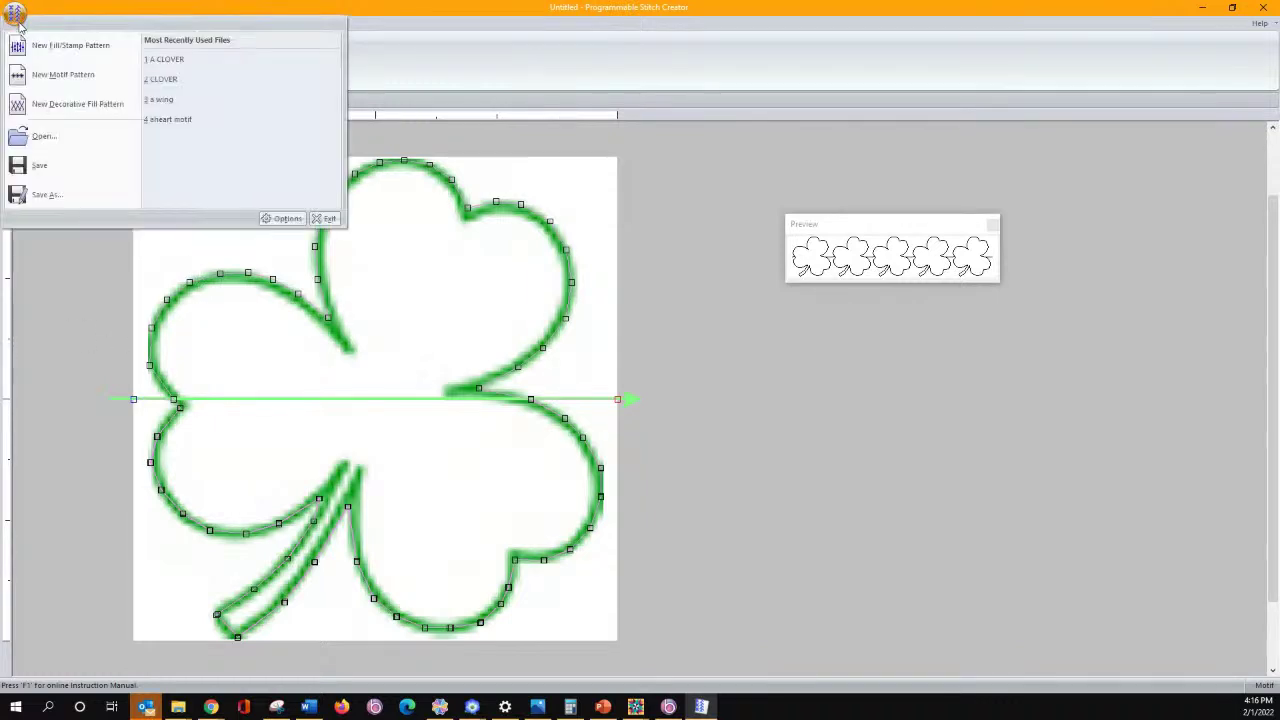
{"action": "left_click", "coordinate": [43, 196]}
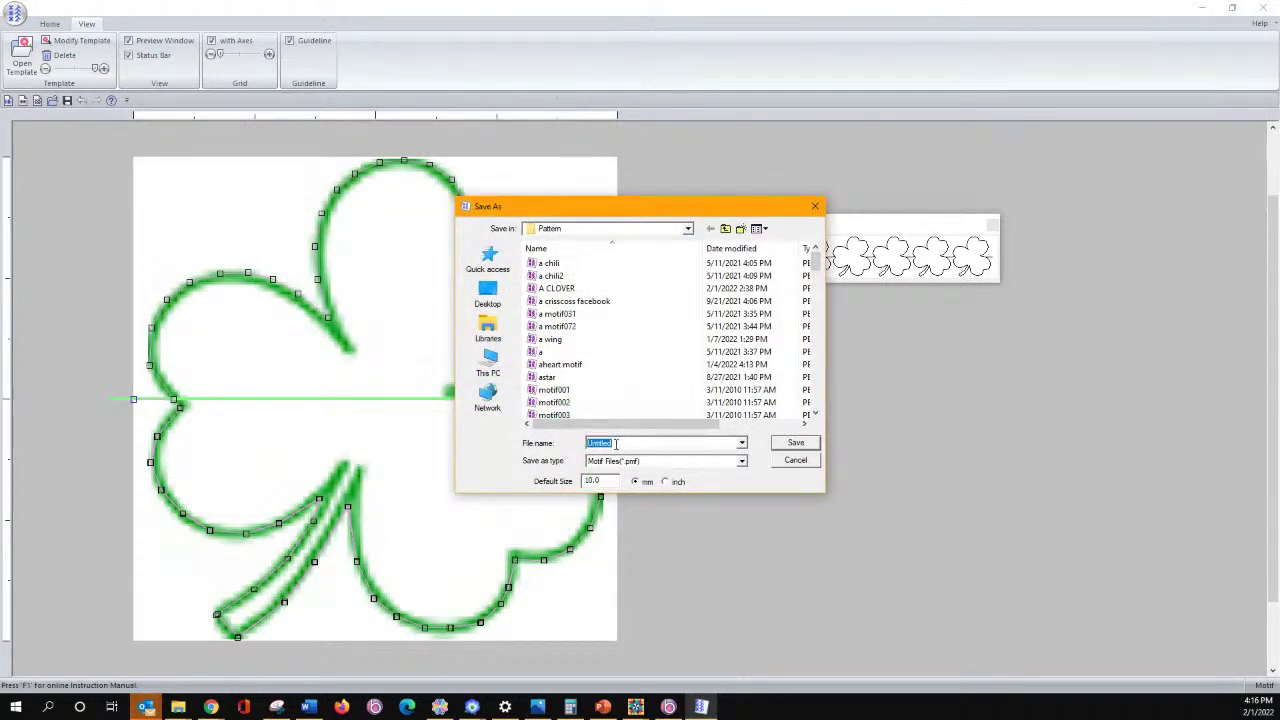
{"action": "type", "text": "a clover 2"}
{"action": "left_click", "coordinate": [795, 443]}
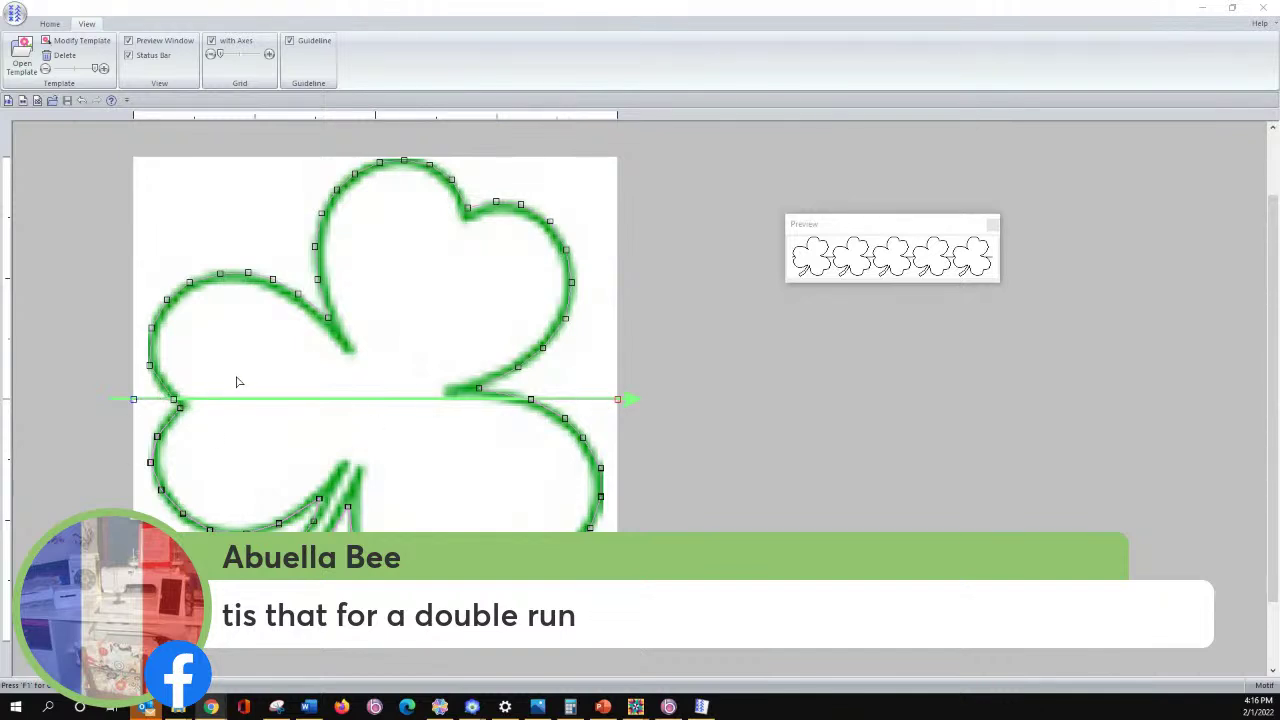
{"action": "left_click", "coordinate": [256, 402]}
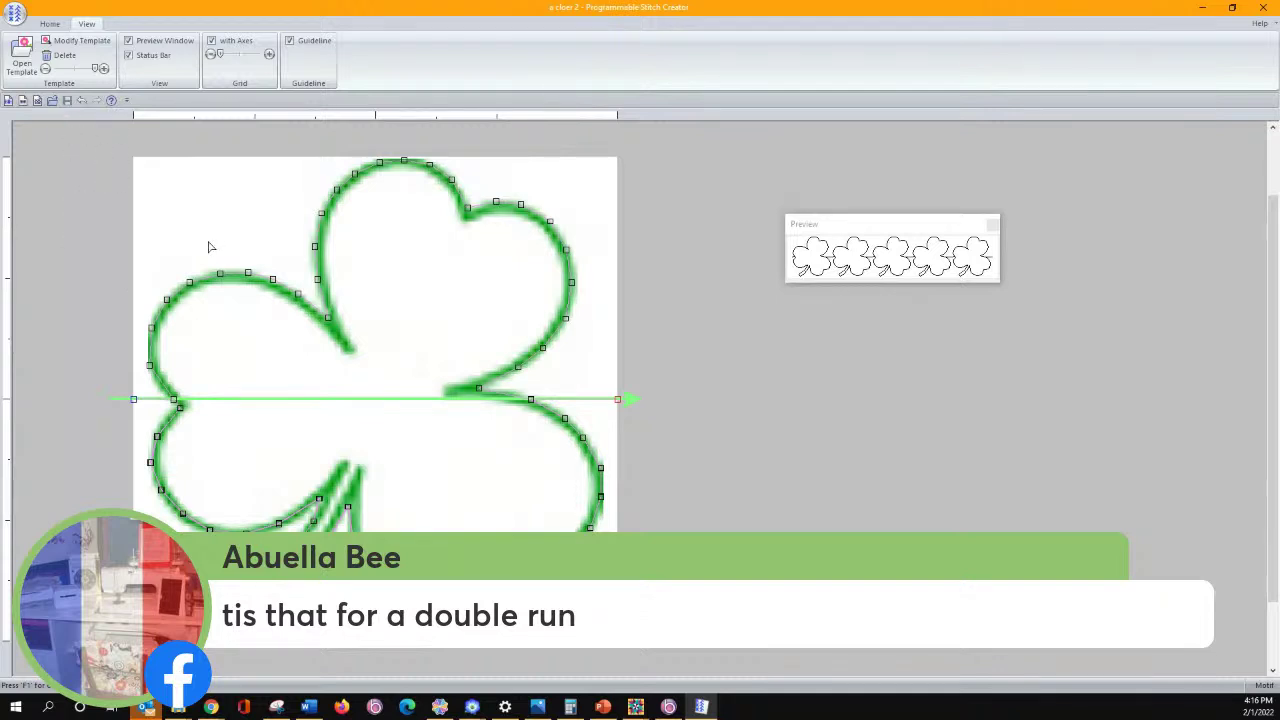
Switch to Layout & Editing and start a new design without saving the changes to Police Hat
{"action": "left_click", "coordinate": [472, 707]}
{"action": "left_click", "coordinate": [615, 665]}
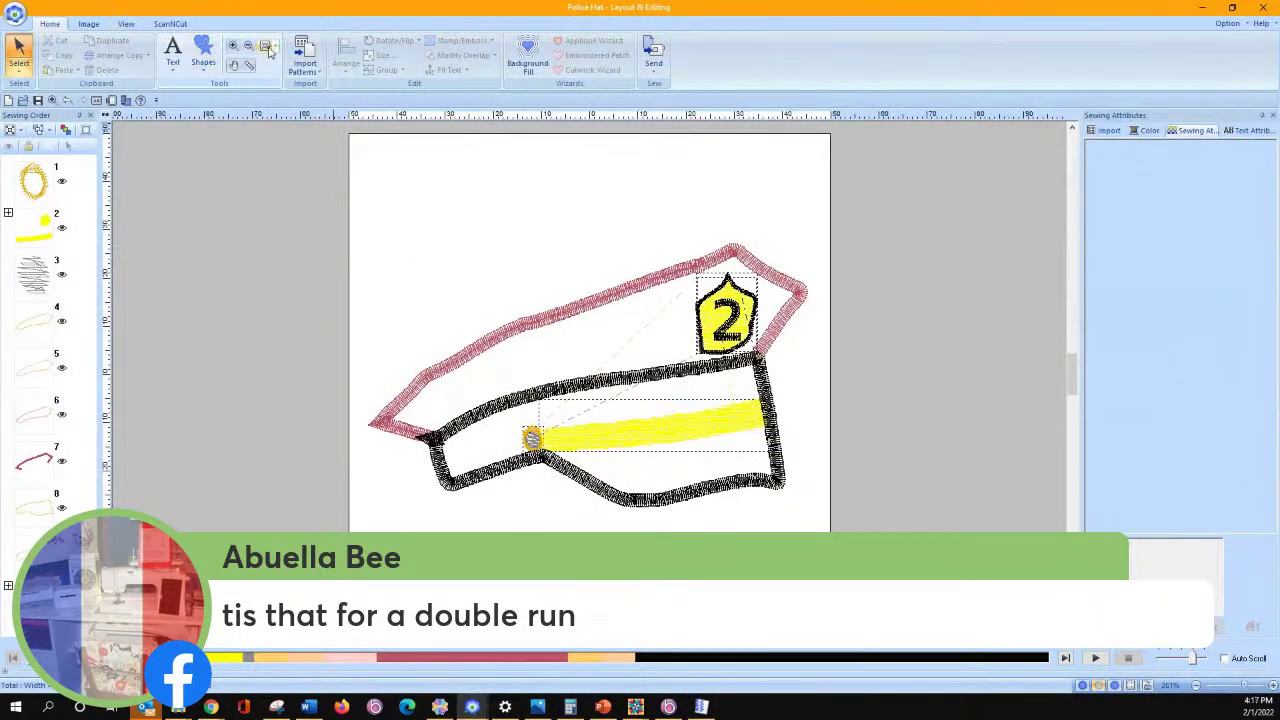
{"action": "left_click", "coordinate": [18, 14]}
{"action": "left_click", "coordinate": [30, 45]}
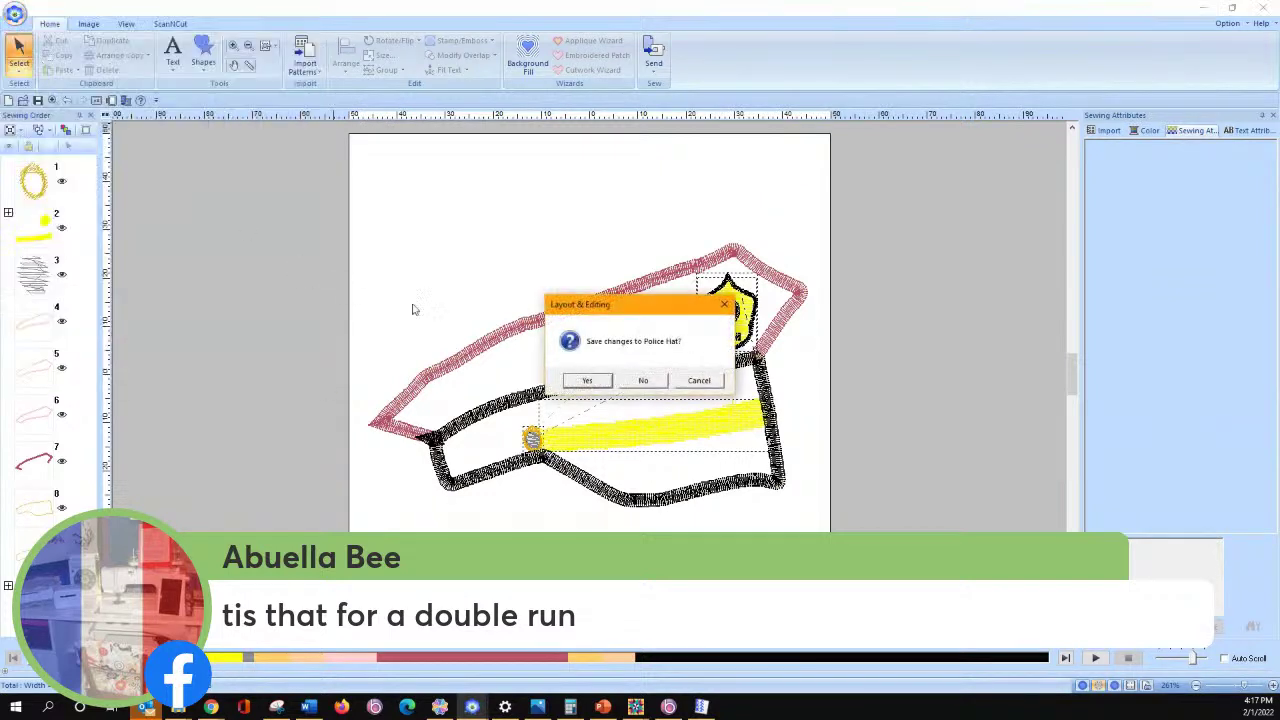
{"action": "left_click", "coordinate": [643, 381]}
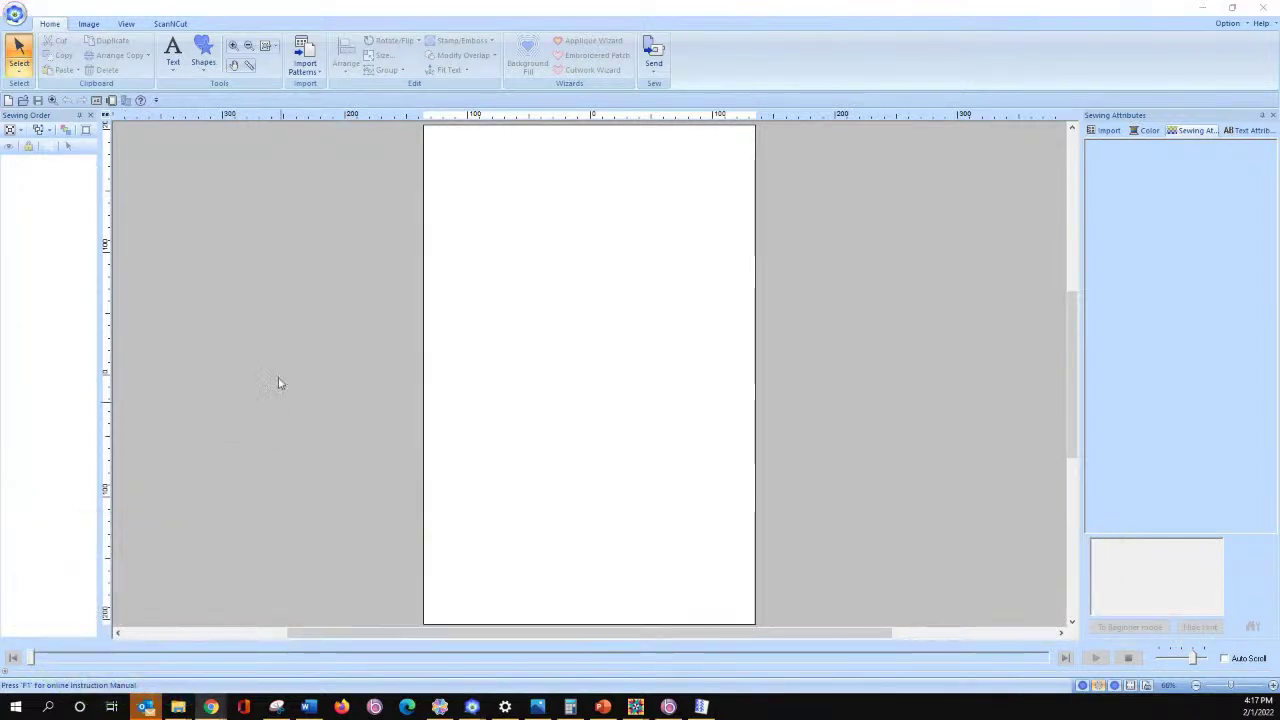
Draw a rectangle about 264 × 401 mm covering the page, with Stippling Stitch for the region and the line not sewn
{"action": "left_click", "coordinate": [200, 65]}
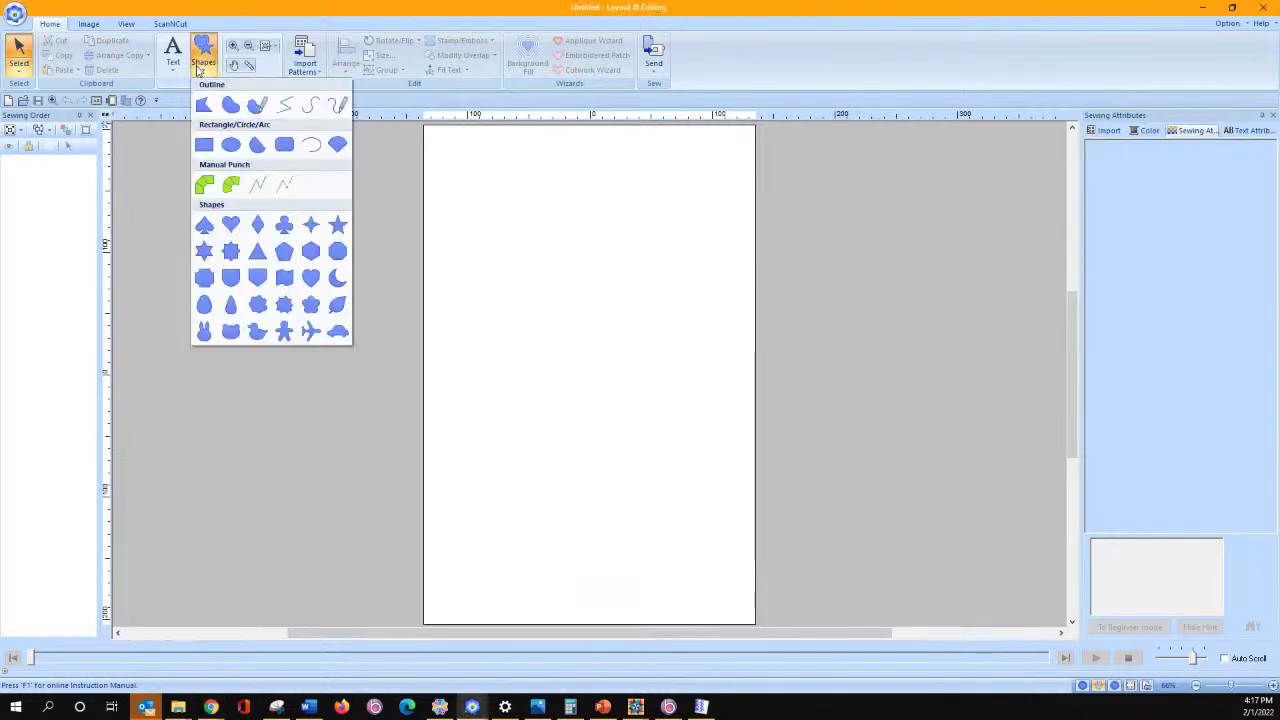
{"action": "left_click", "coordinate": [206, 148]}
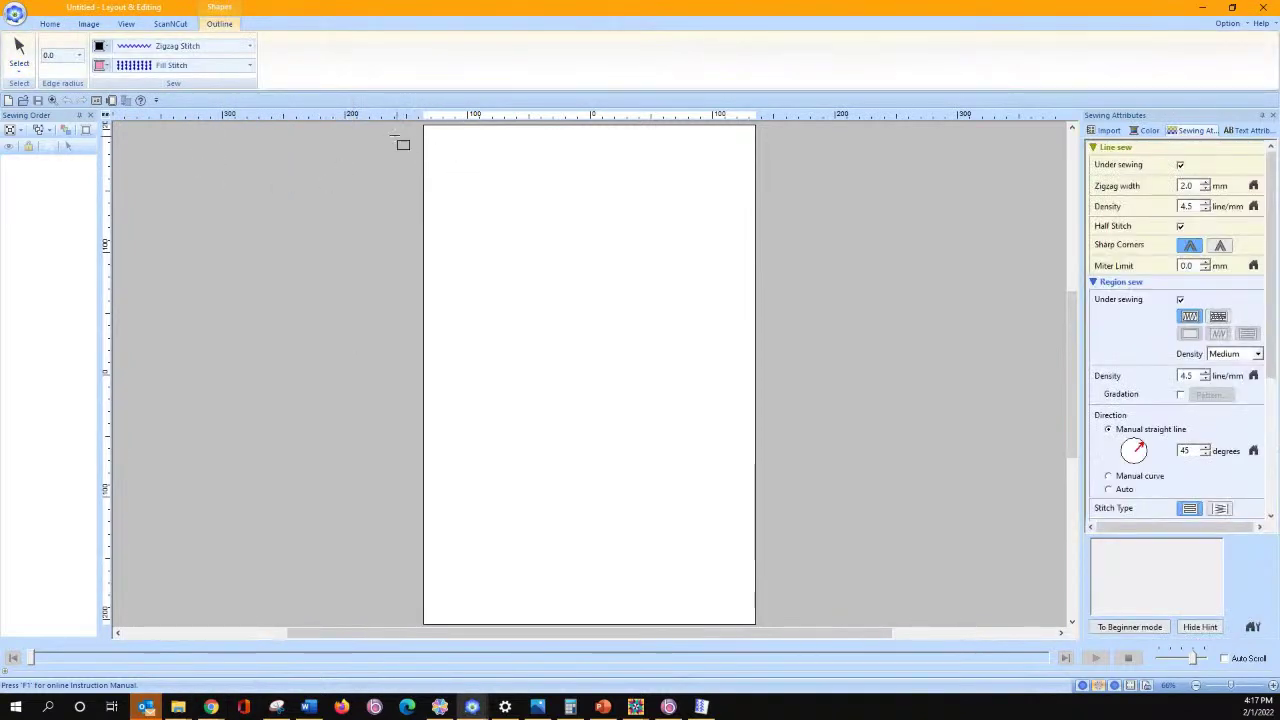
{"action": "left_click", "coordinate": [235, 65]}
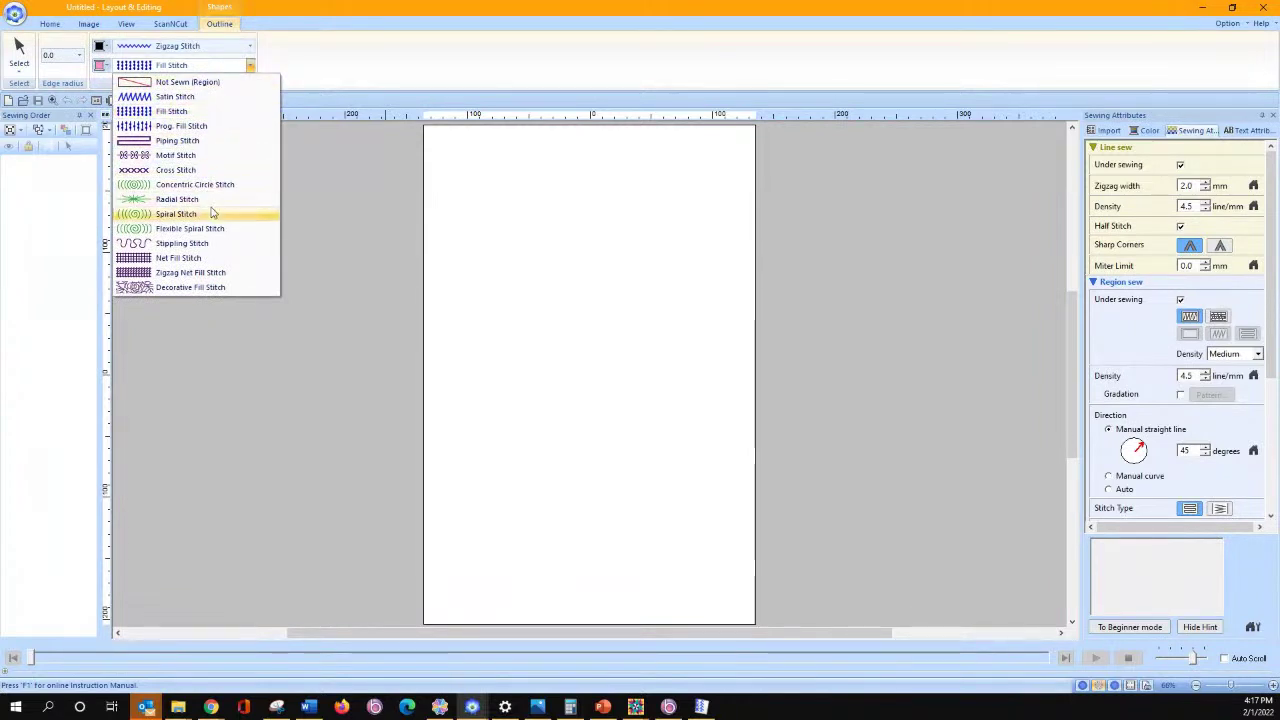
{"action": "left_click", "coordinate": [213, 243]}
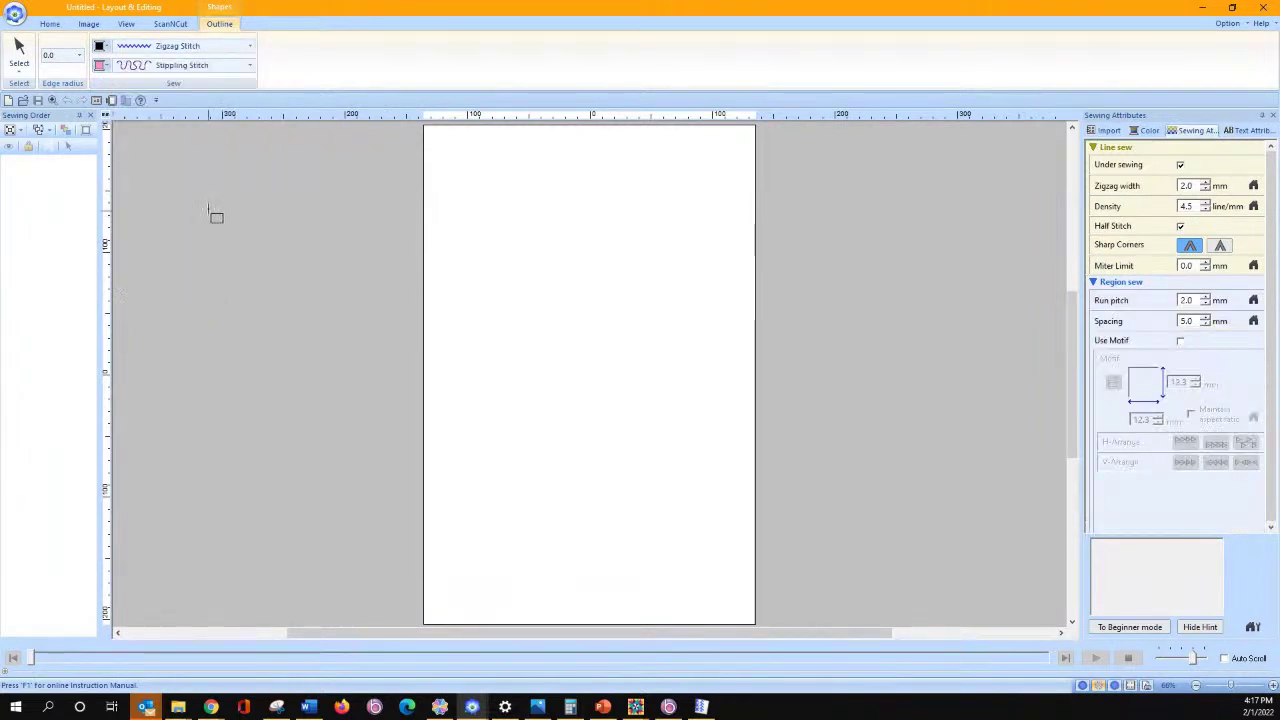
{"action": "left_click", "coordinate": [183, 50]}
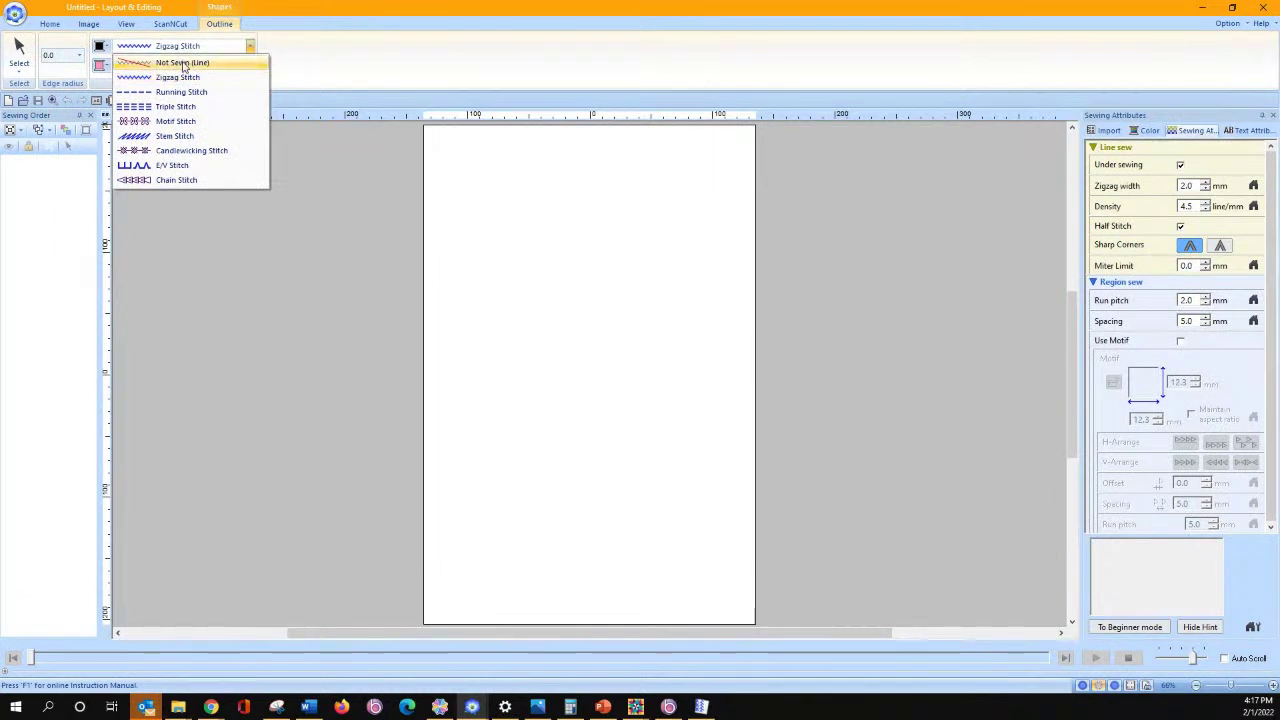
{"action": "left_click", "coordinate": [183, 63]}
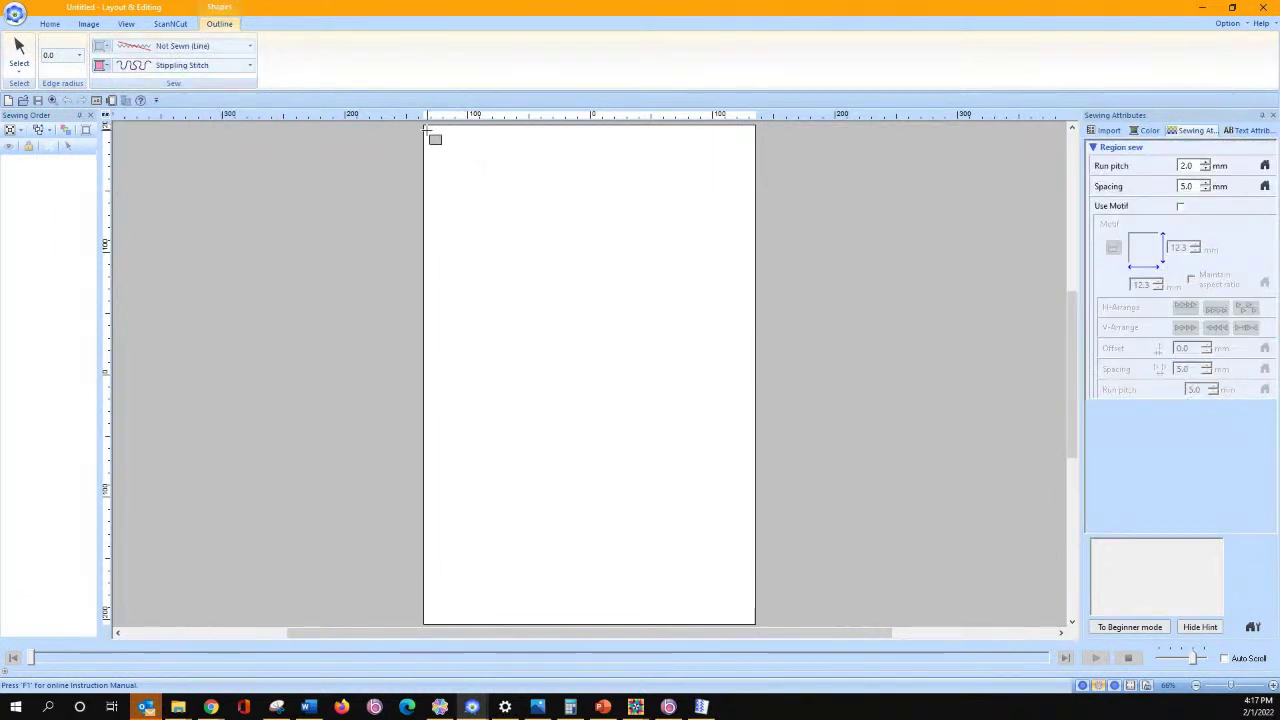
{"action": "left_click_drag", "start_coordinate": [428, 130], "coordinate": [754, 623]}
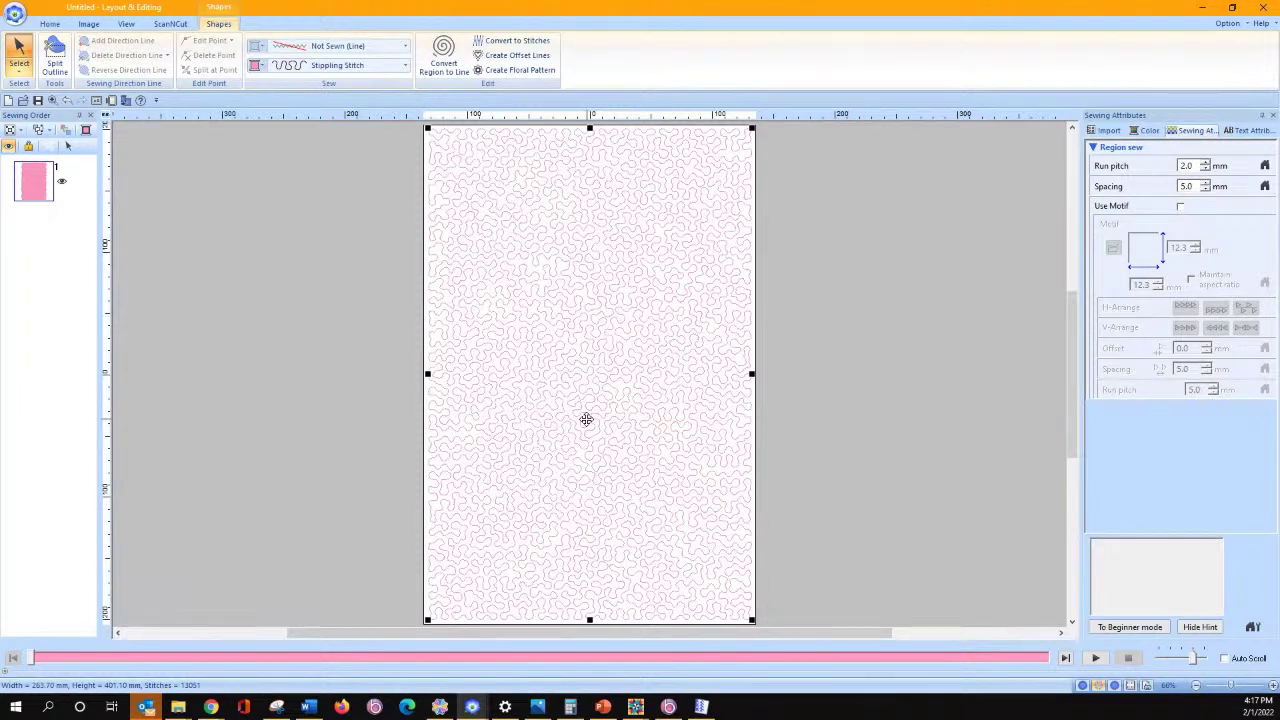
Set the spacing of the rectangle's stippling stitch to 25 mm
{"action": "mouse_move", "coordinate": [1098, 190]}
{"action": "left_click", "coordinate": [1186, 186]}
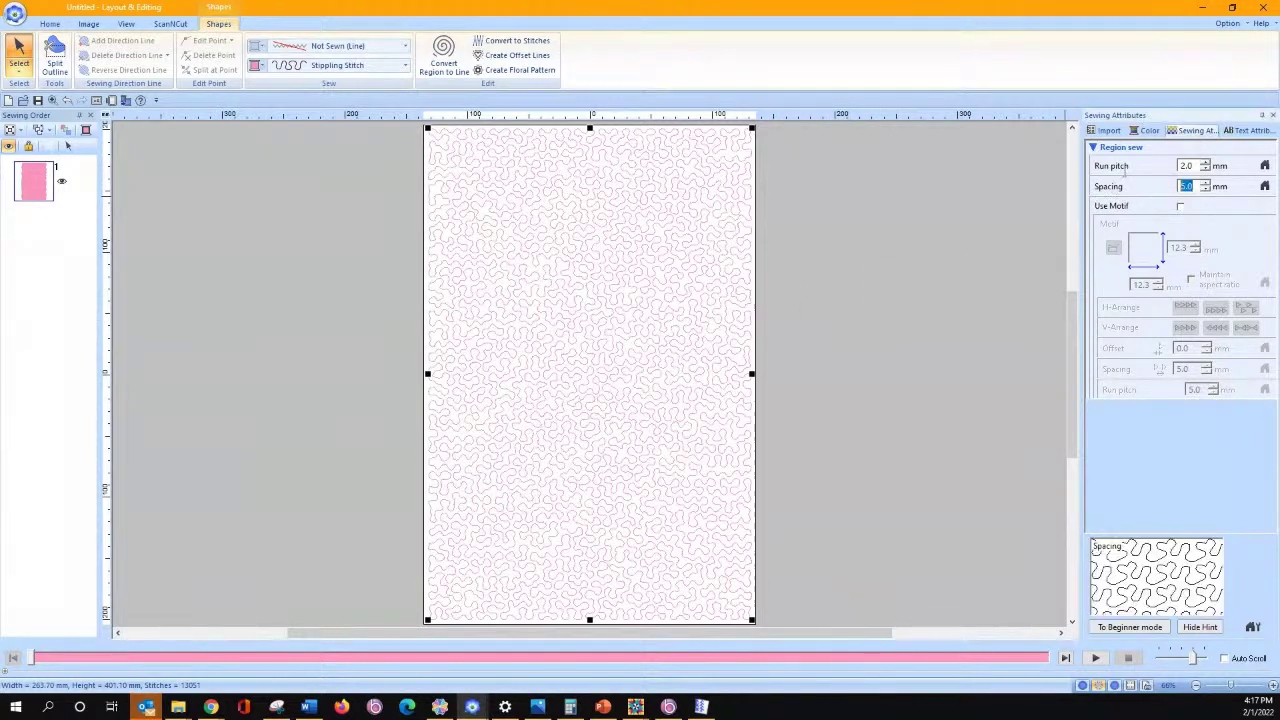
{"action": "type", "text": "25"}
{"action": "key", "text": "Return"}
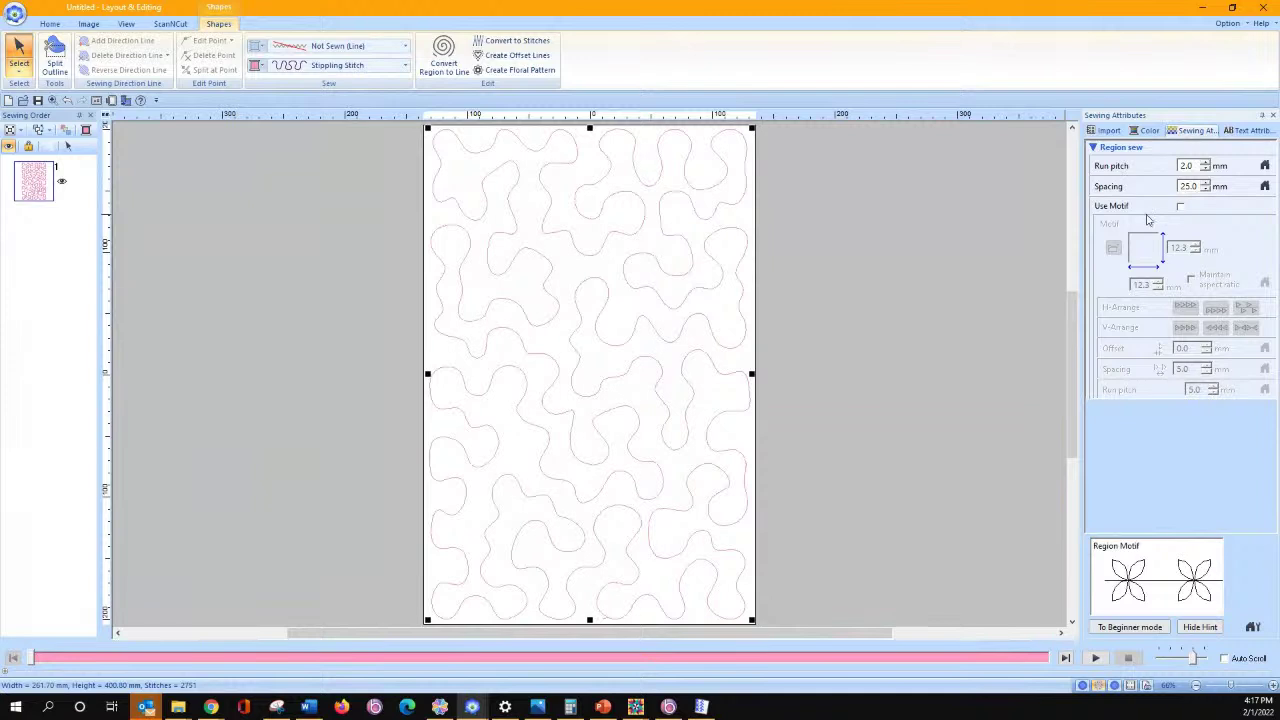
{"action": "left_click", "coordinate": [1188, 135]}
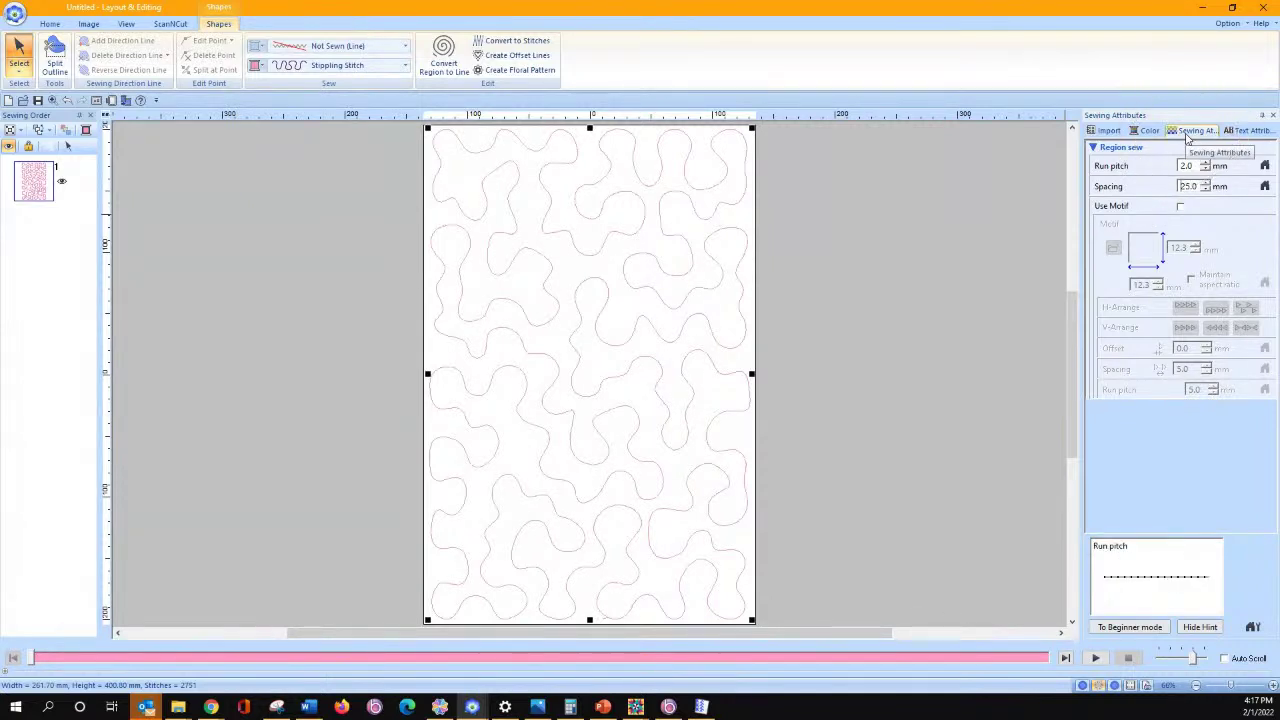
Turn on the motif option for the stippling and choose the "a cloer 2" shamrock as its pattern
{"action": "left_click", "coordinate": [1180, 207]}
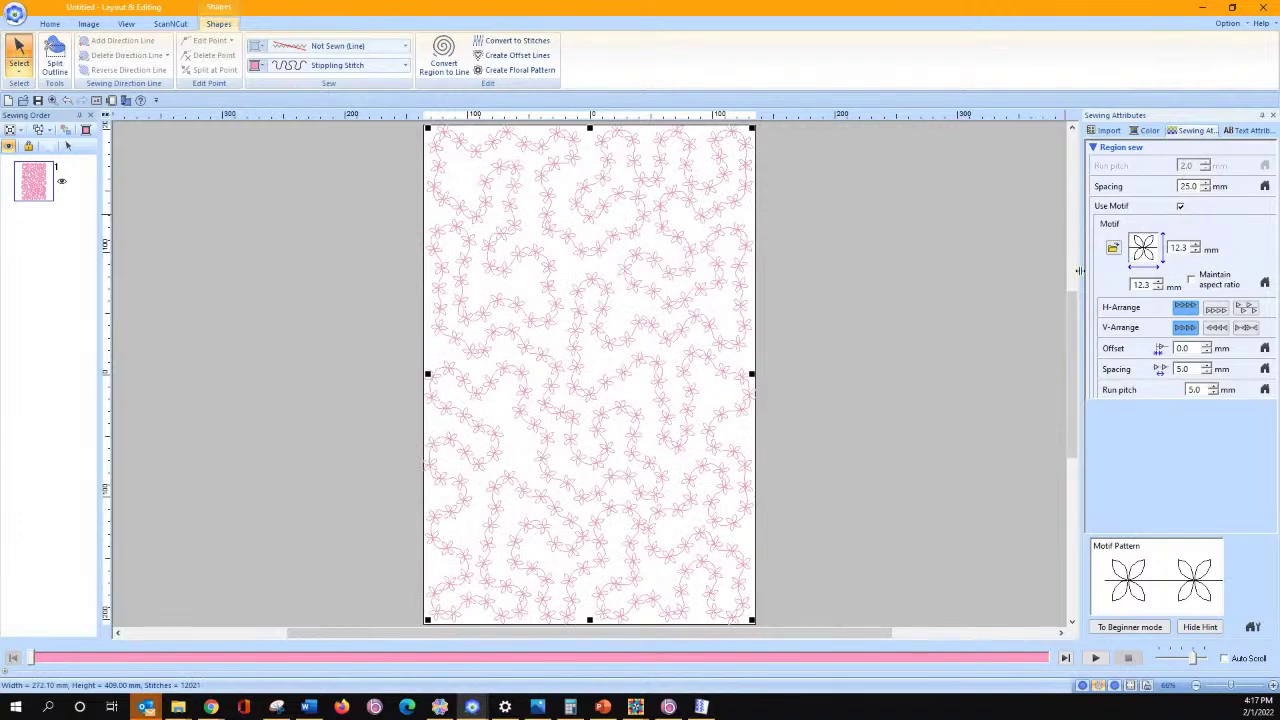
{"action": "left_click", "coordinate": [1144, 250]}
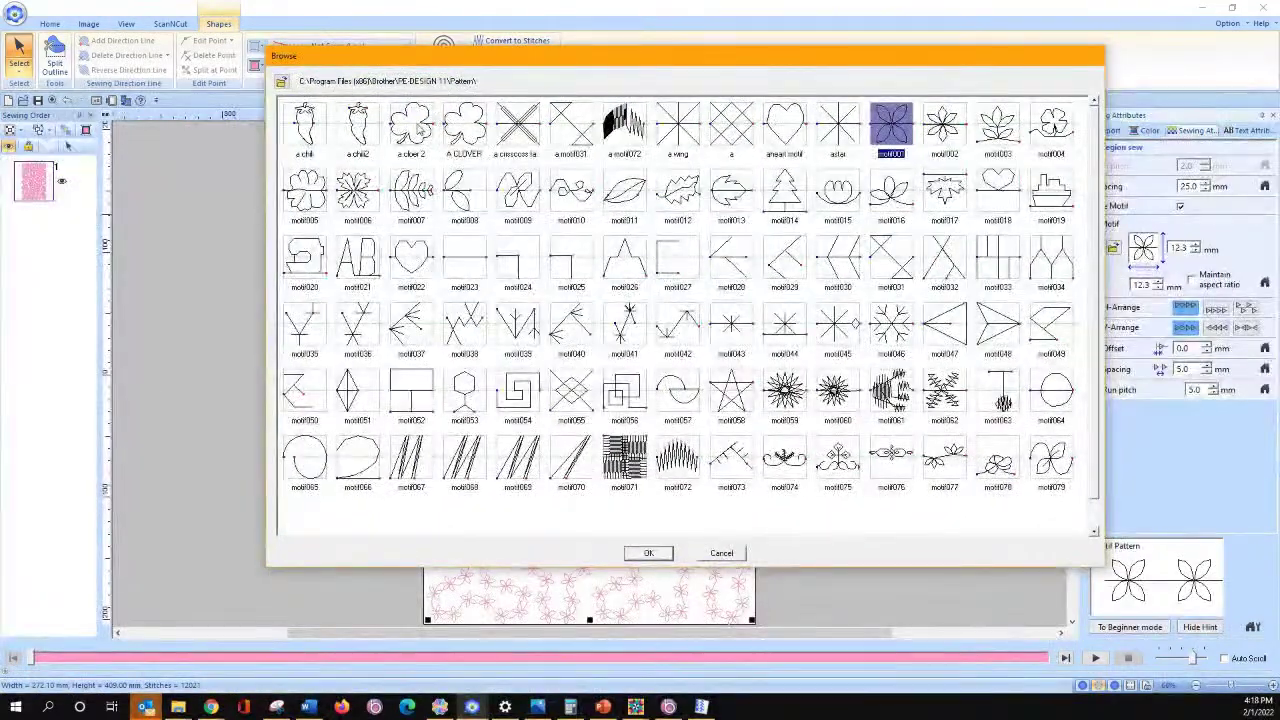
{"action": "left_click", "coordinate": [420, 130]}
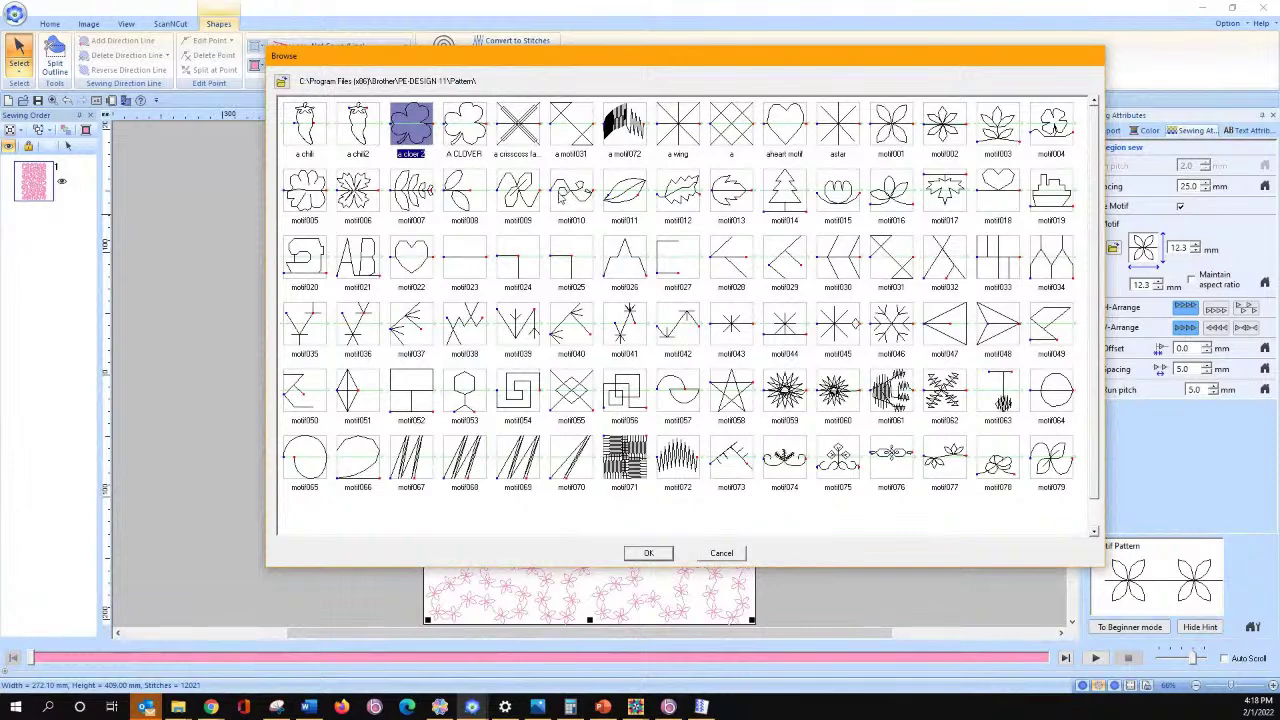
{"action": "left_click", "coordinate": [640, 553]}
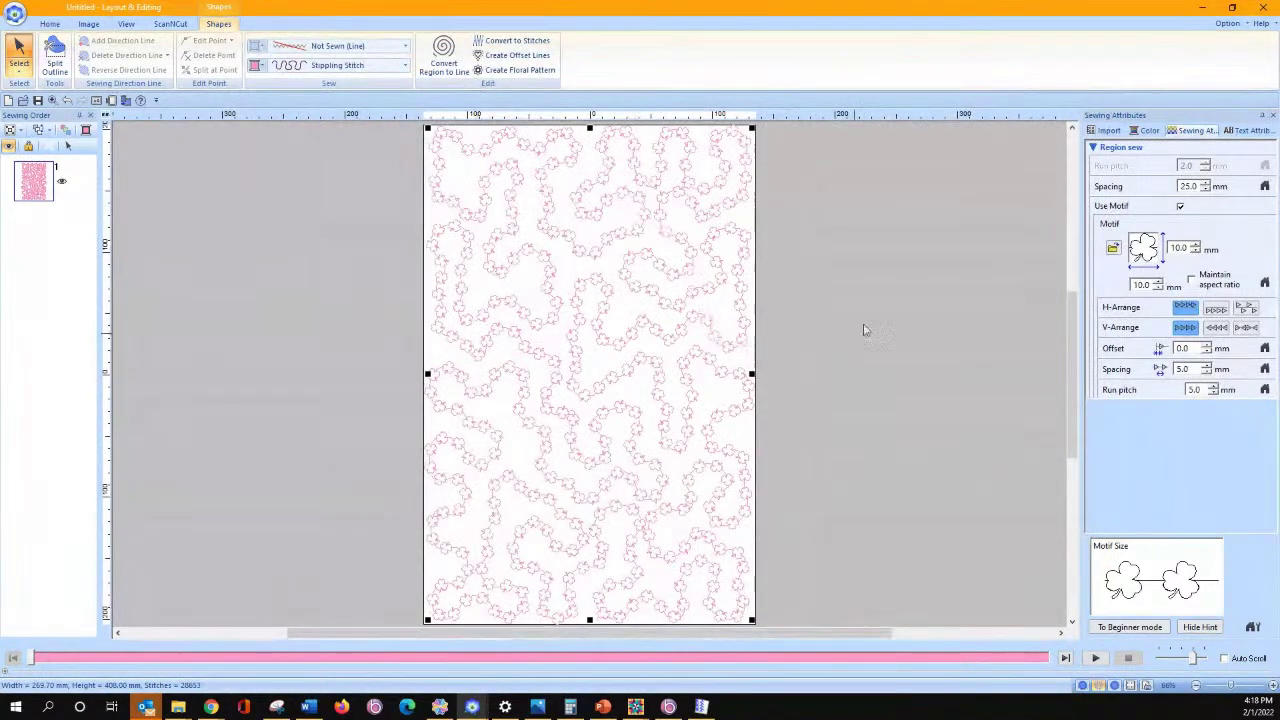
Maintain the motif's aspect ratio and enlarge the shamrocks to 14.7 mm
{"action": "left_click", "coordinate": [1190, 280]}
{"action": "left_click", "coordinate": [1158, 281]}
{"action": "left_click_drag", "start_coordinate": [1158, 285], "coordinate": [1157, 286]}
{"action": "left_click", "coordinate": [1157, 284]}
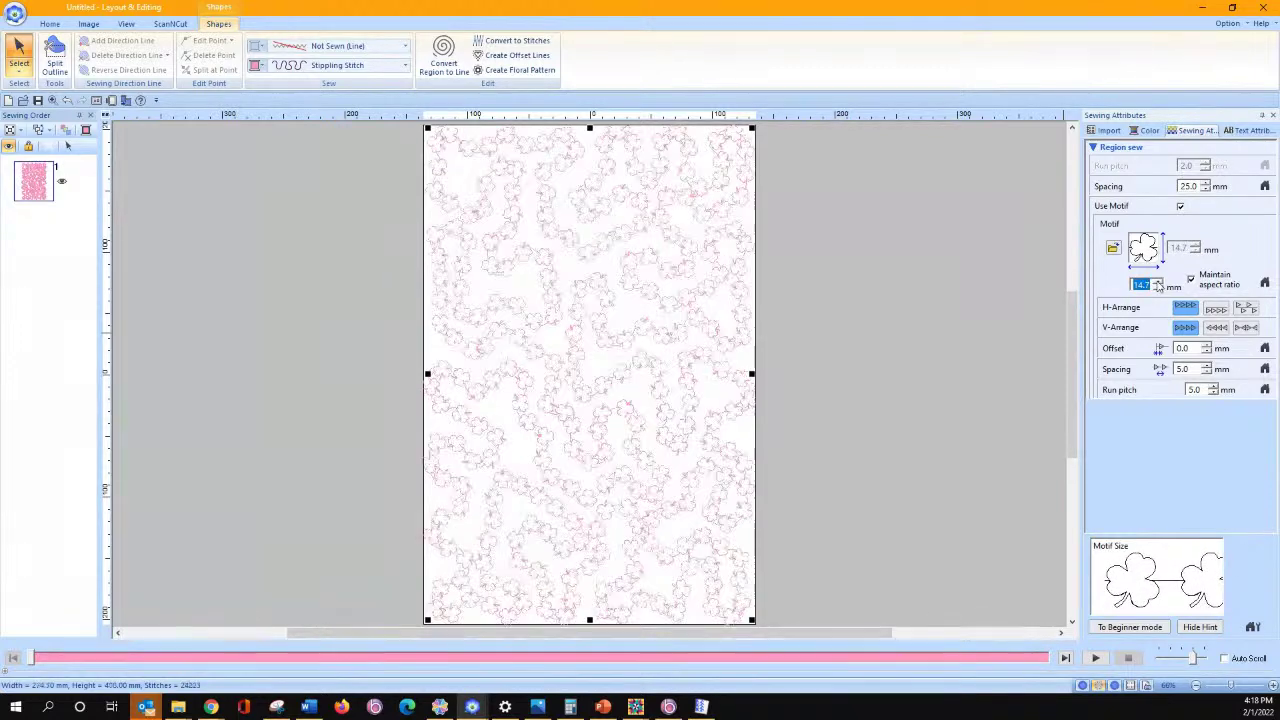
Increase the spacing between the shamrock motifs to 31 mm
{"action": "double_click", "coordinate": [1190, 369]}
{"action": "type", "text": "25"}
{"action": "key", "text": "Return"}
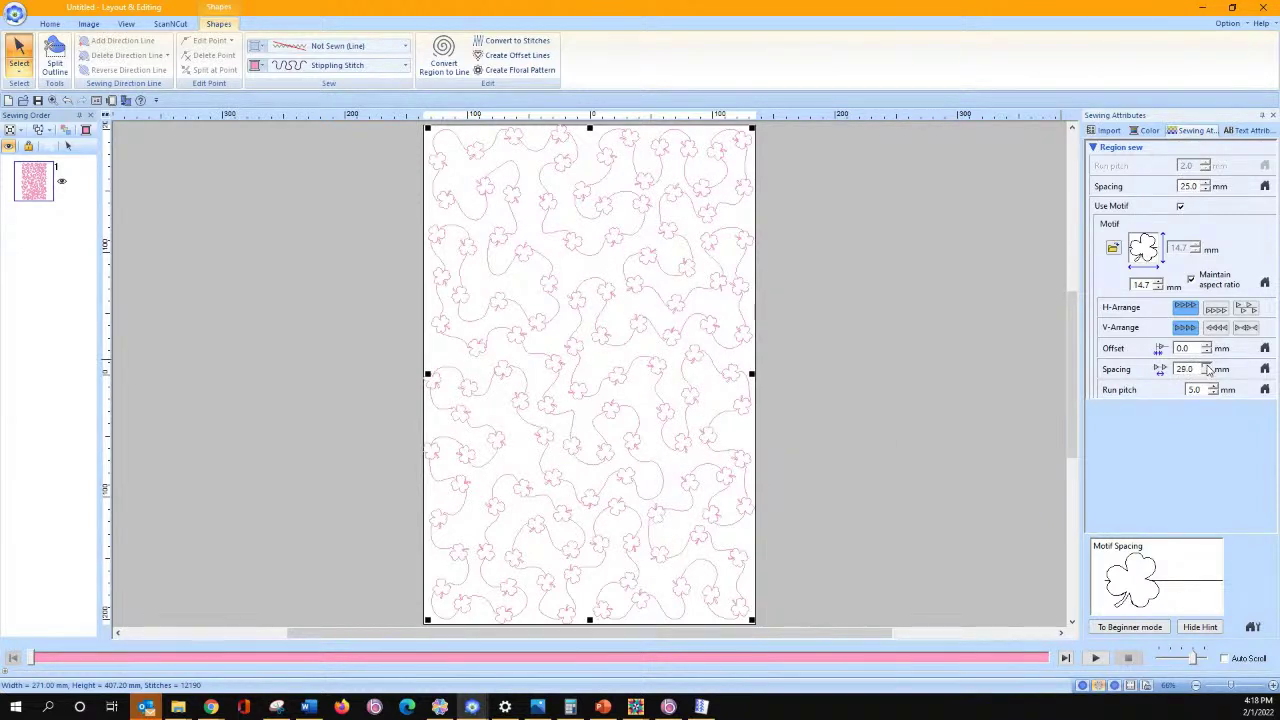
{"action": "double_click", "coordinate": [1200, 369]}
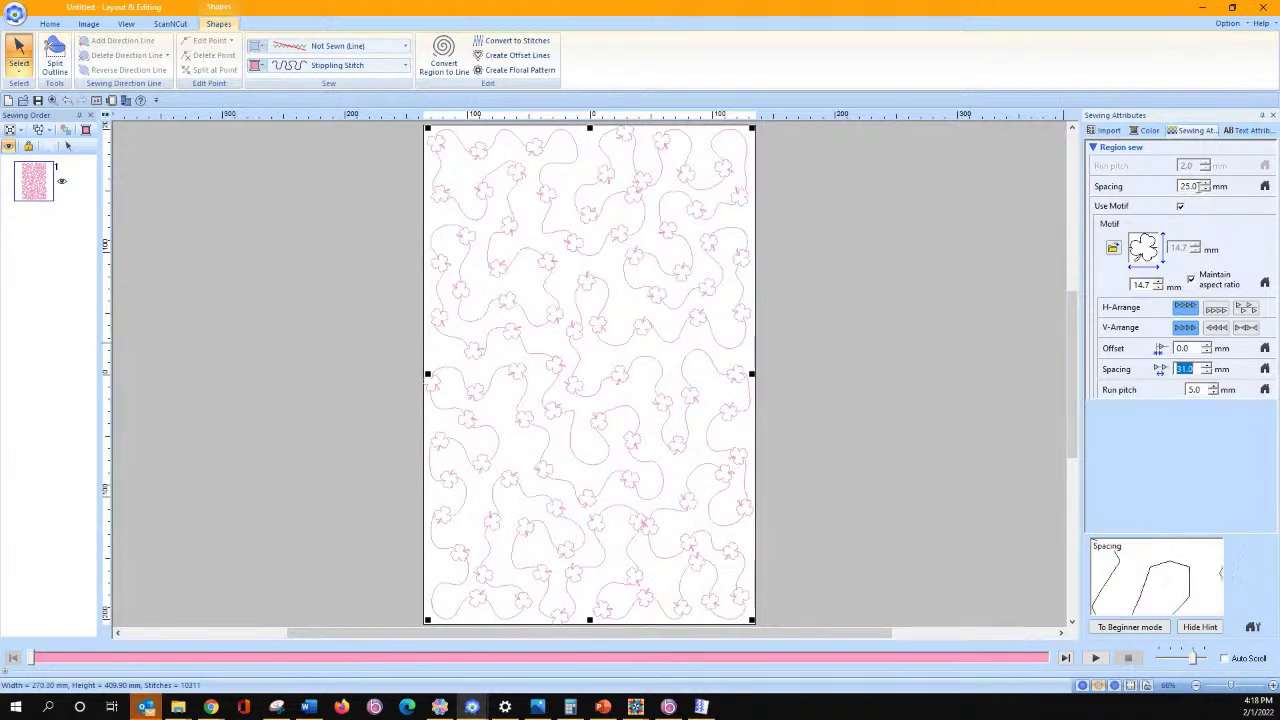
Set the shamrock motif's size to 20 mm and raise the stippling line spacing to 29.6 mm
{"action": "double_click", "coordinate": [1142, 285]}
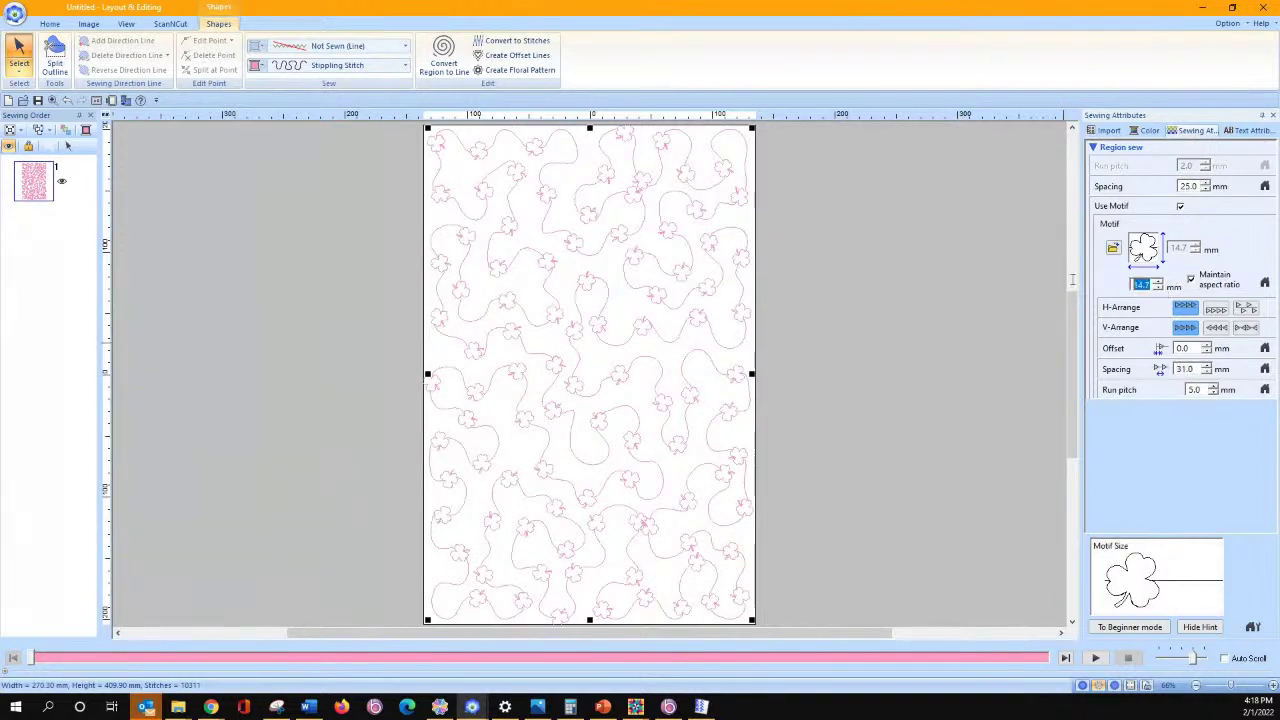
{"action": "type", "text": "20"}
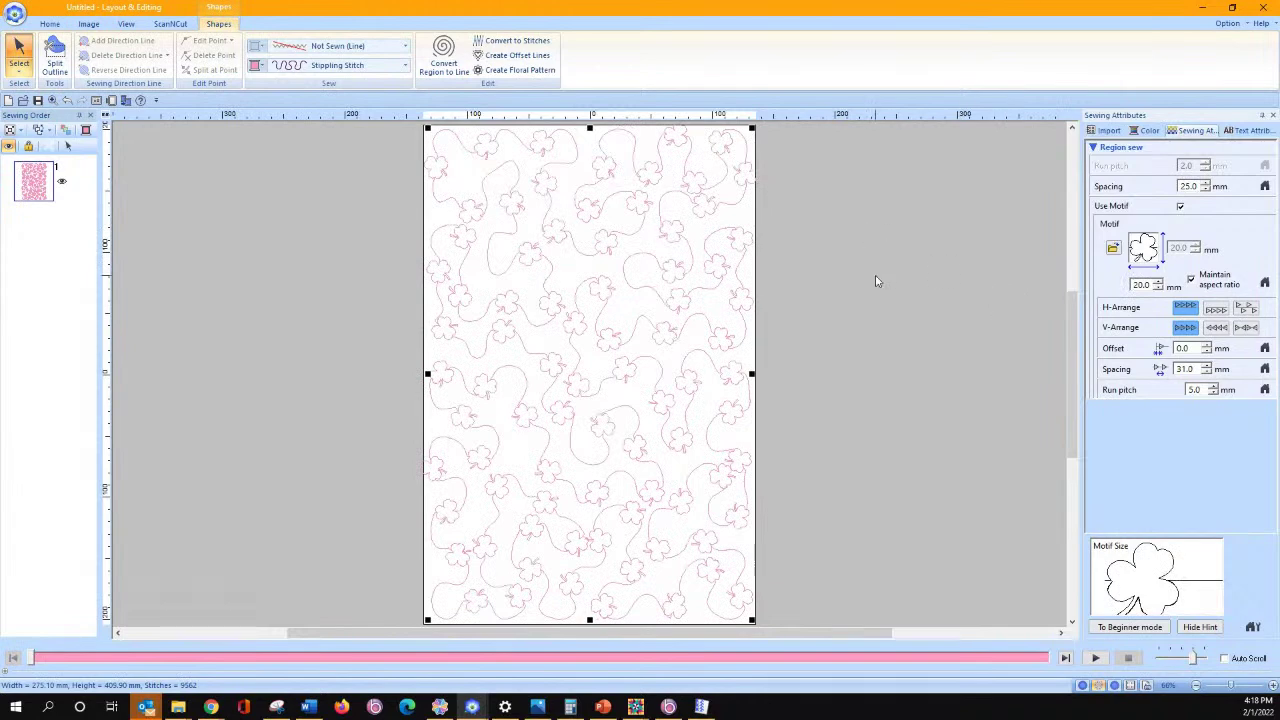
{"action": "left_click", "coordinate": [1206, 186]}
{"action": "left_click_drag", "start_coordinate": [1206, 186], "coordinate": [1206, 186]}
{"action": "double_click", "coordinate": [1194, 189]}
{"action": "key", "text": "Return"}
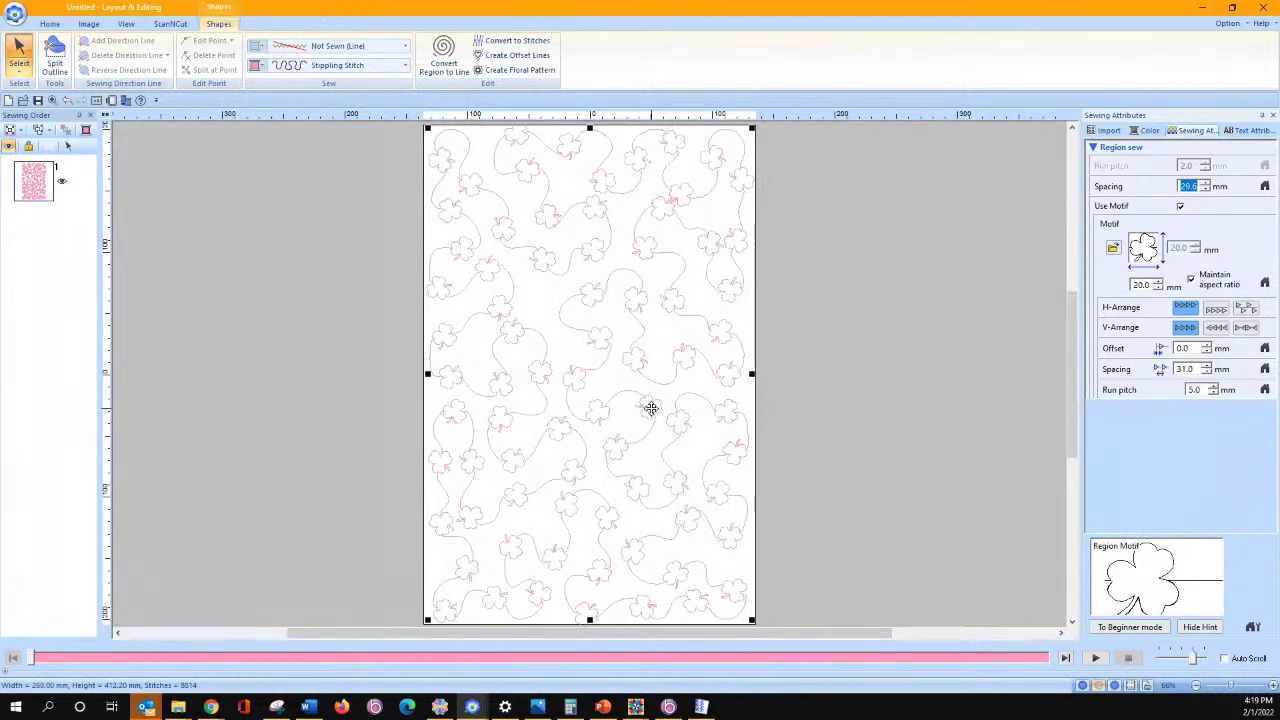
Try the motif arrangement options, ending with alternating for H-Arrange and reversed direction for V-Arrange
{"action": "left_click", "coordinate": [1215, 310]}
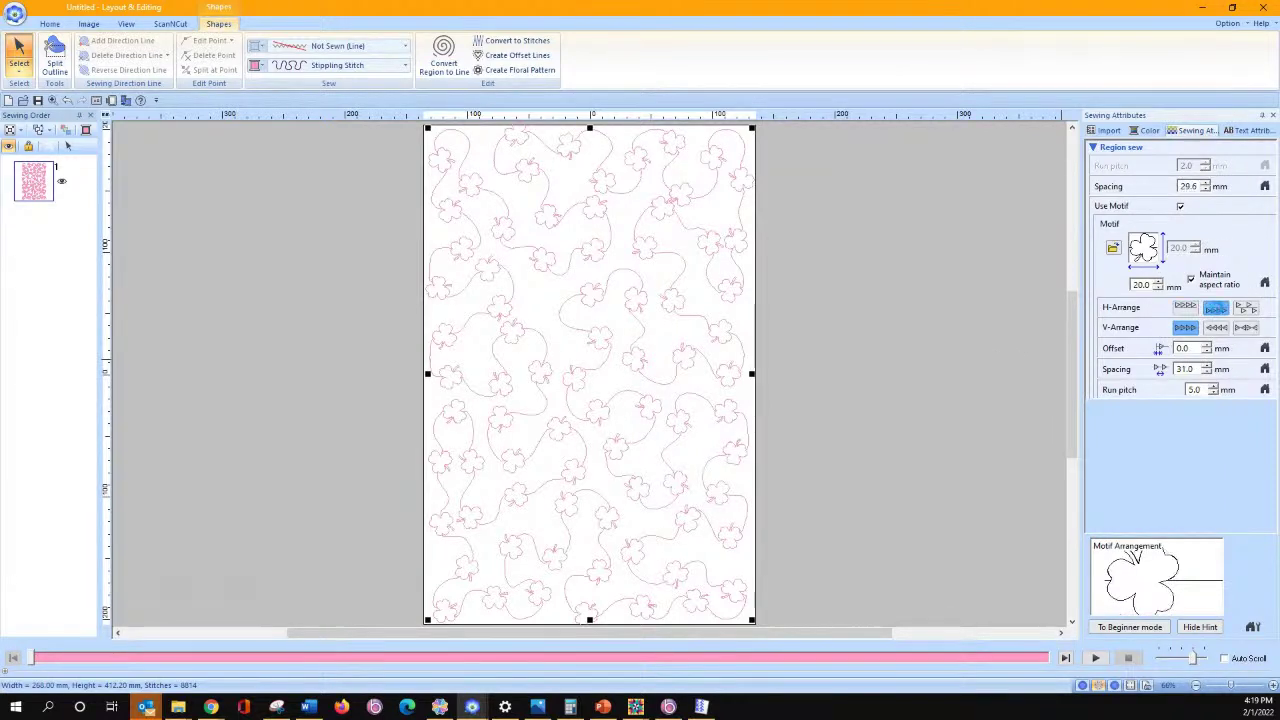
{"action": "left_click", "coordinate": [1246, 312]}
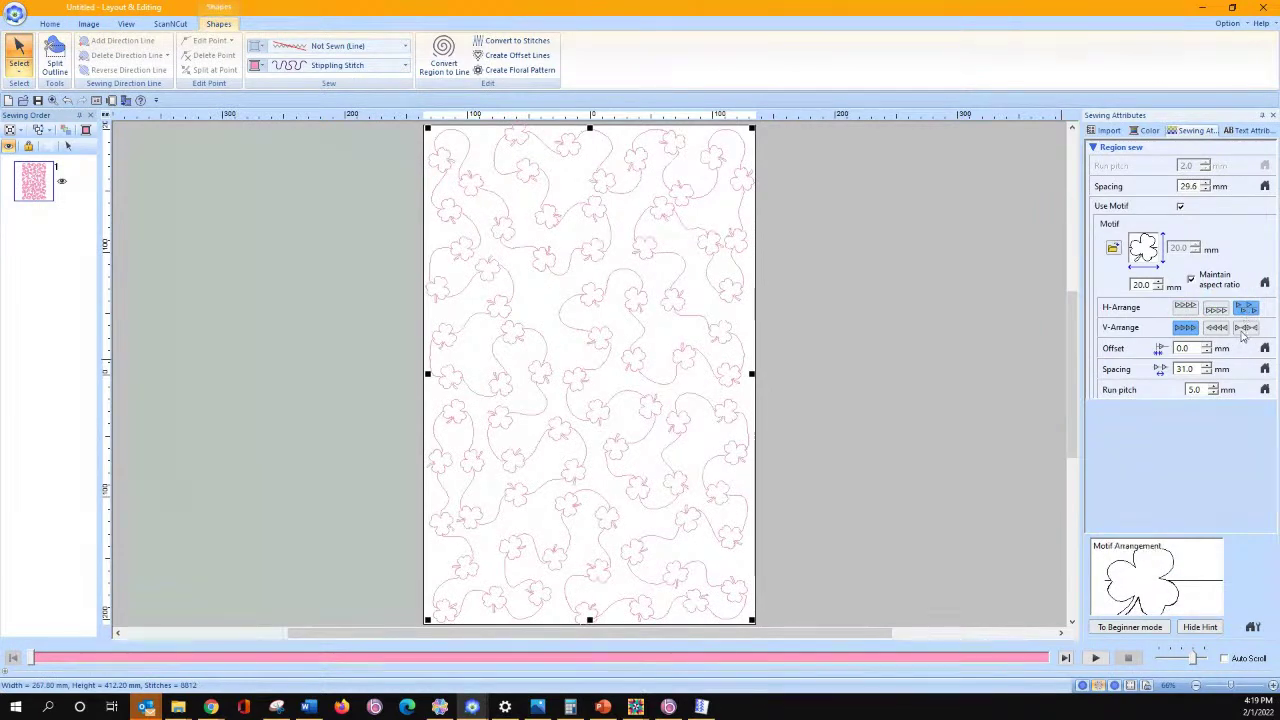
{"action": "left_click", "coordinate": [1244, 329]}
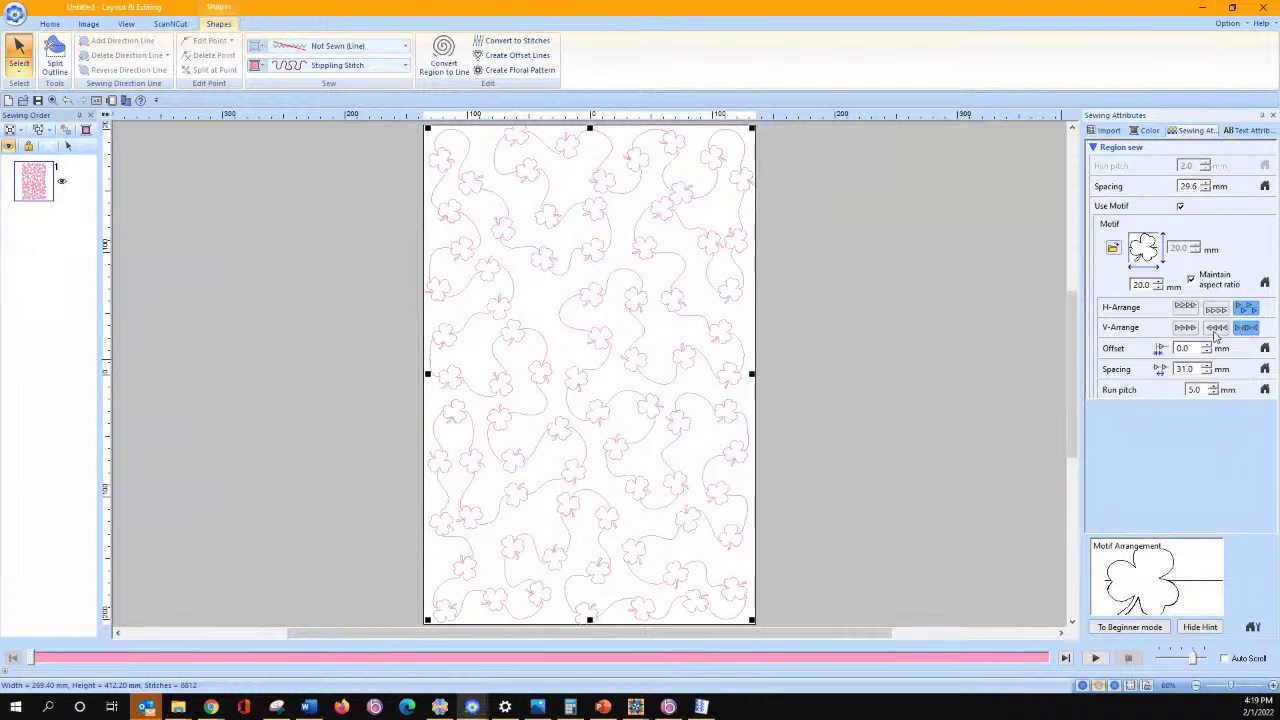
{"action": "left_click", "coordinate": [1217, 330]}
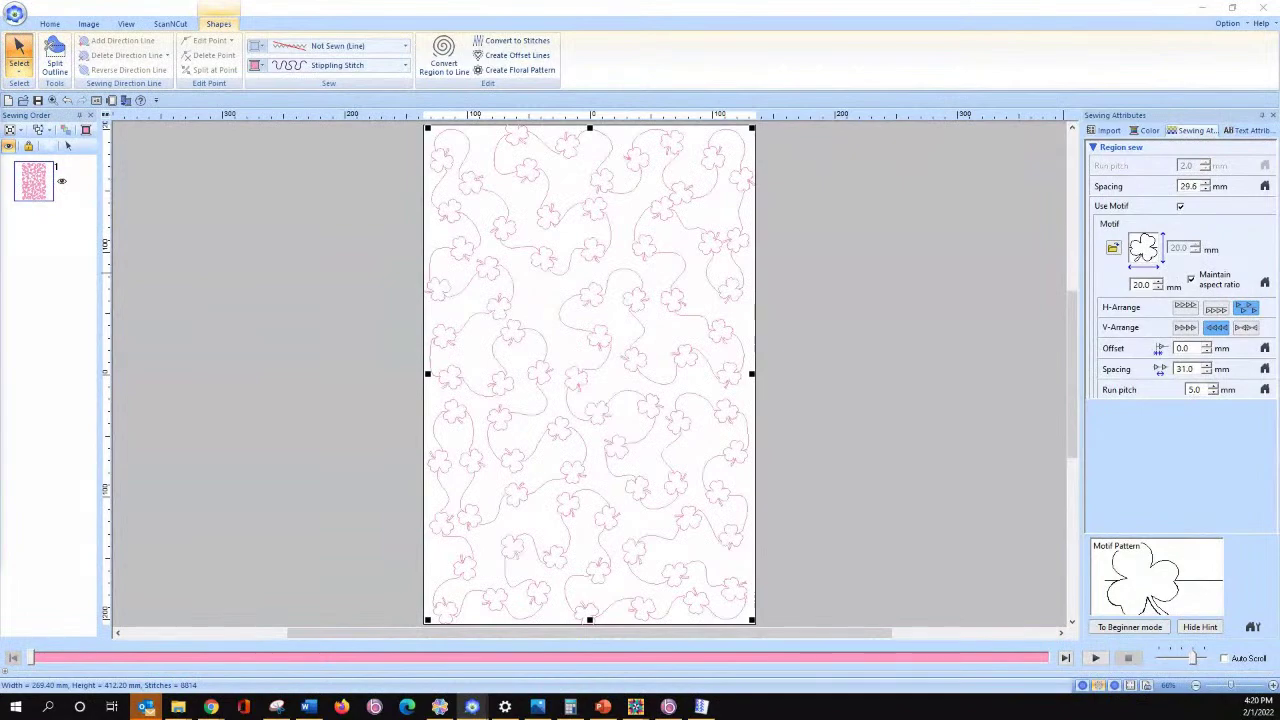
Replace the shamrock in the stippling fill with the tree pattern motif014
{"action": "left_click_drag", "start_coordinate": [124, 110], "coordinate": [292, 110]}
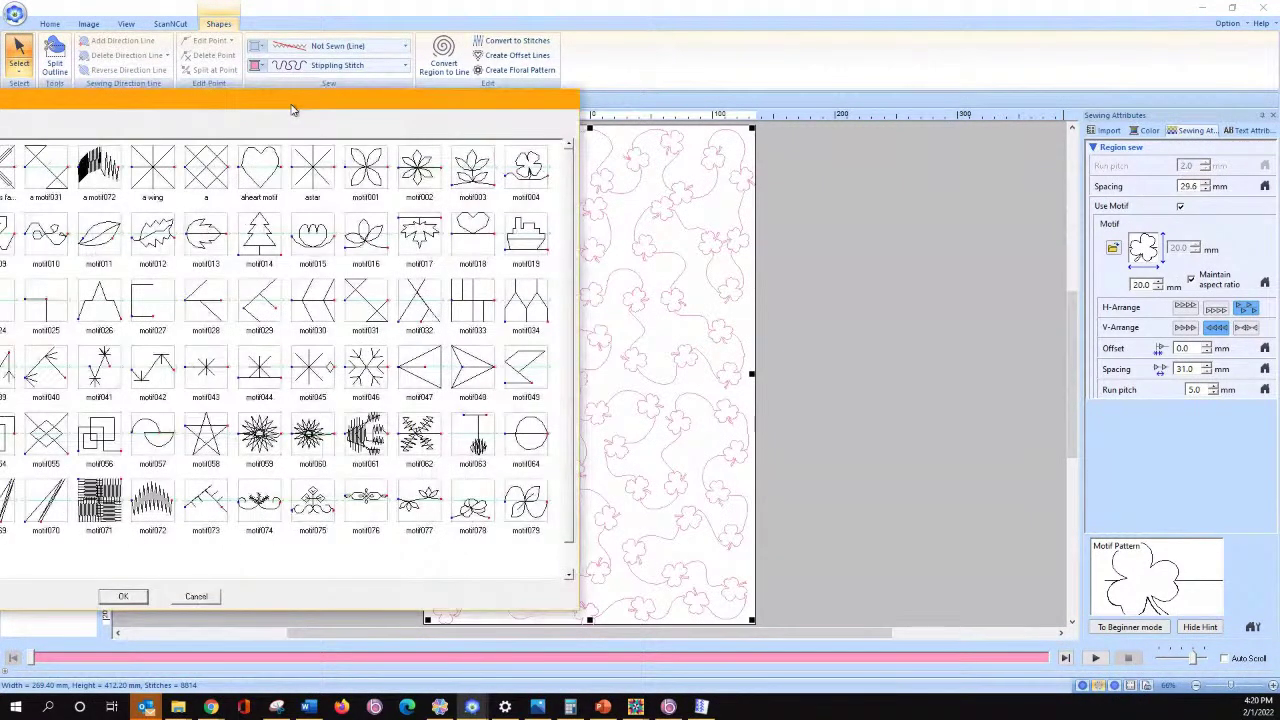
{"action": "left_click_drag", "start_coordinate": [292, 110], "coordinate": [903, 78]}
{"action": "left_click", "coordinate": [870, 200]}
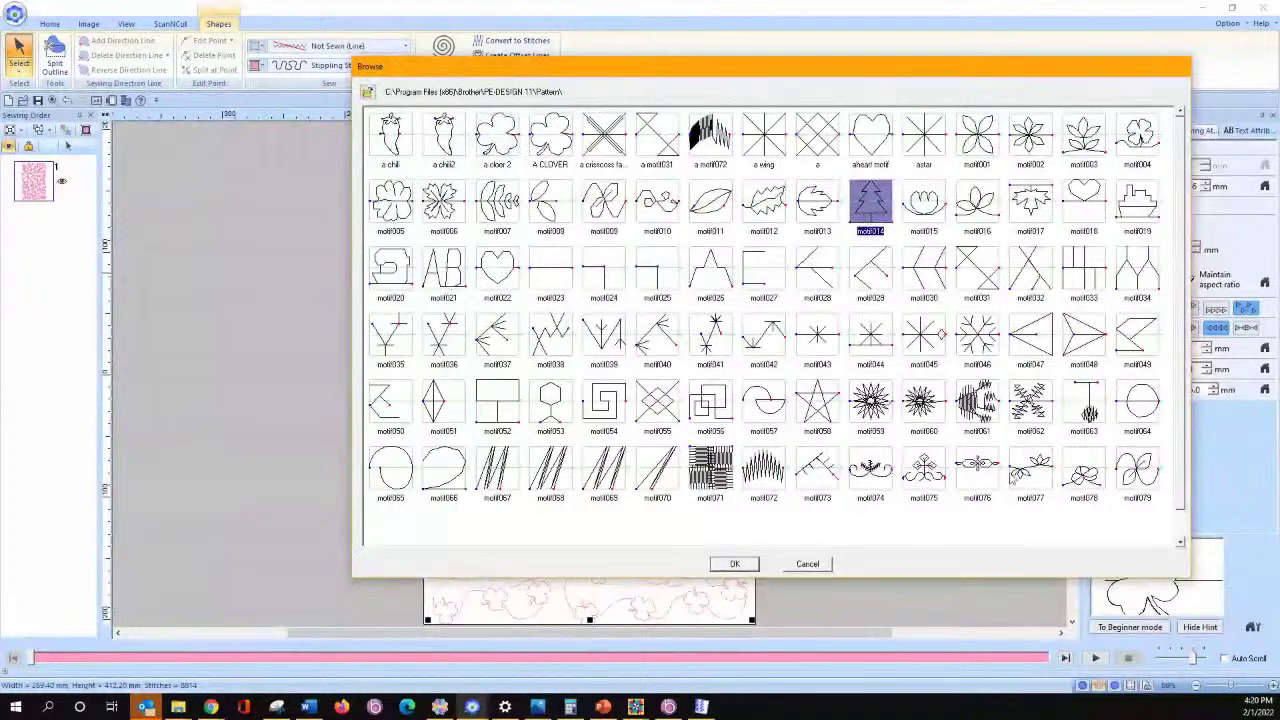
{"action": "left_click", "coordinate": [734, 565]}
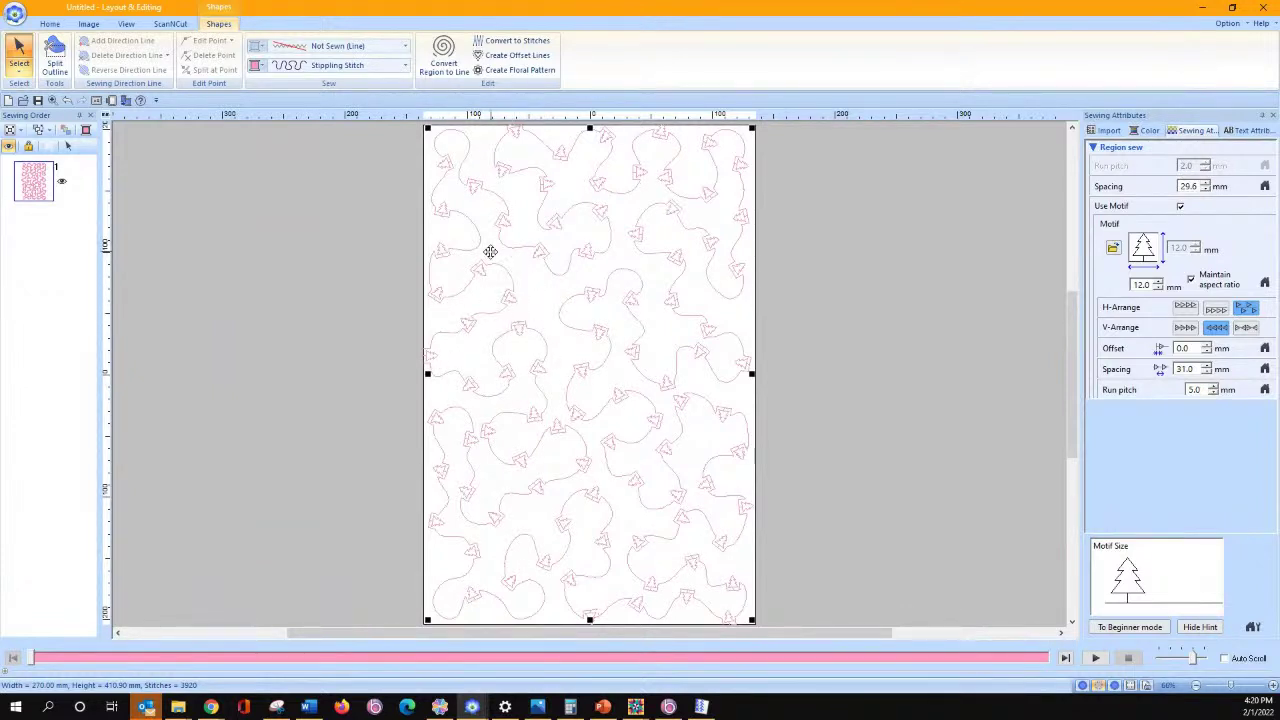
{"action": "left_click", "coordinate": [50, 23]}
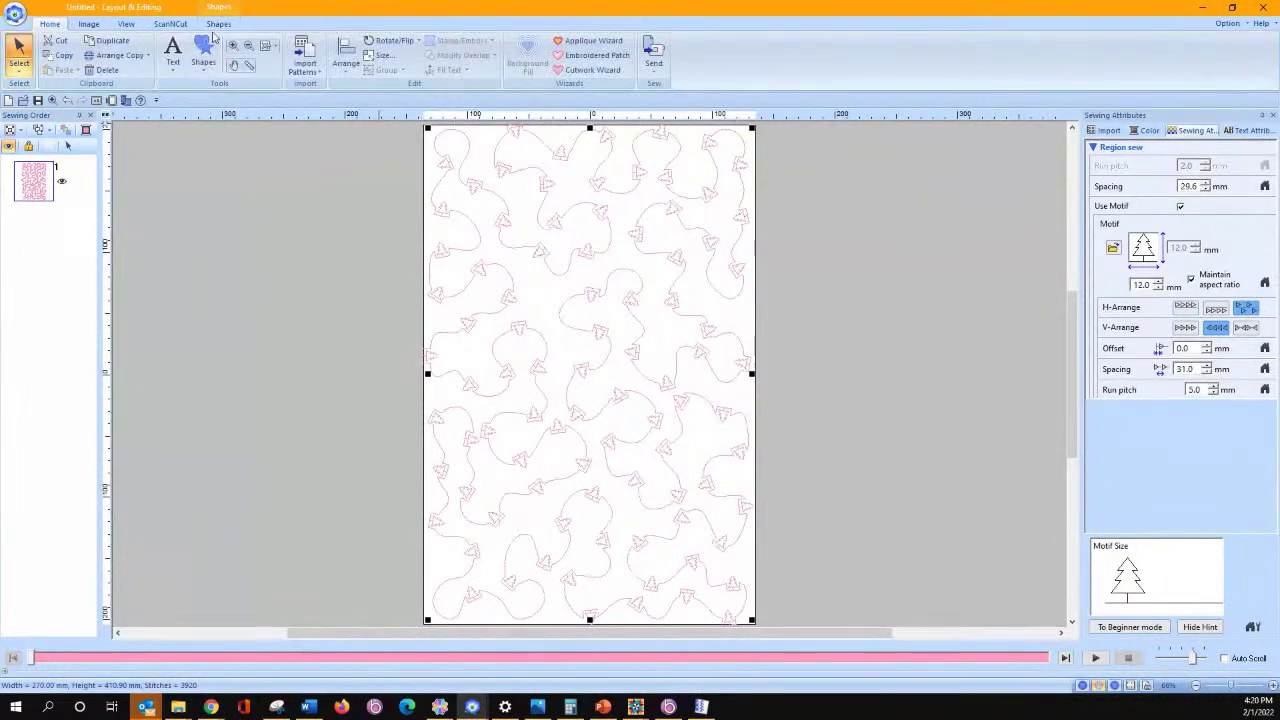
Replace the tree in the stippling fill with the box-shaped pattern motif052
{"action": "left_click", "coordinate": [233, 45]}
{"action": "left_click_drag", "start_coordinate": [431, 276], "coordinate": [510, 359]}
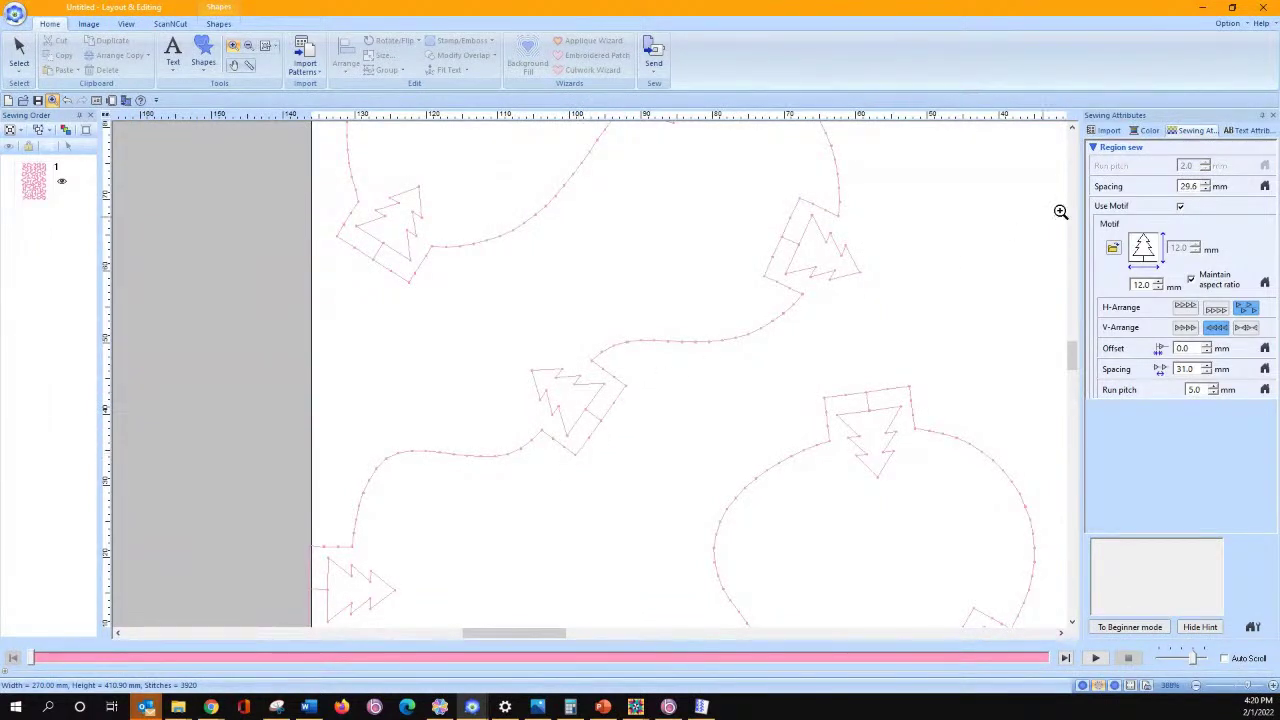
{"action": "left_click", "coordinate": [1116, 247]}
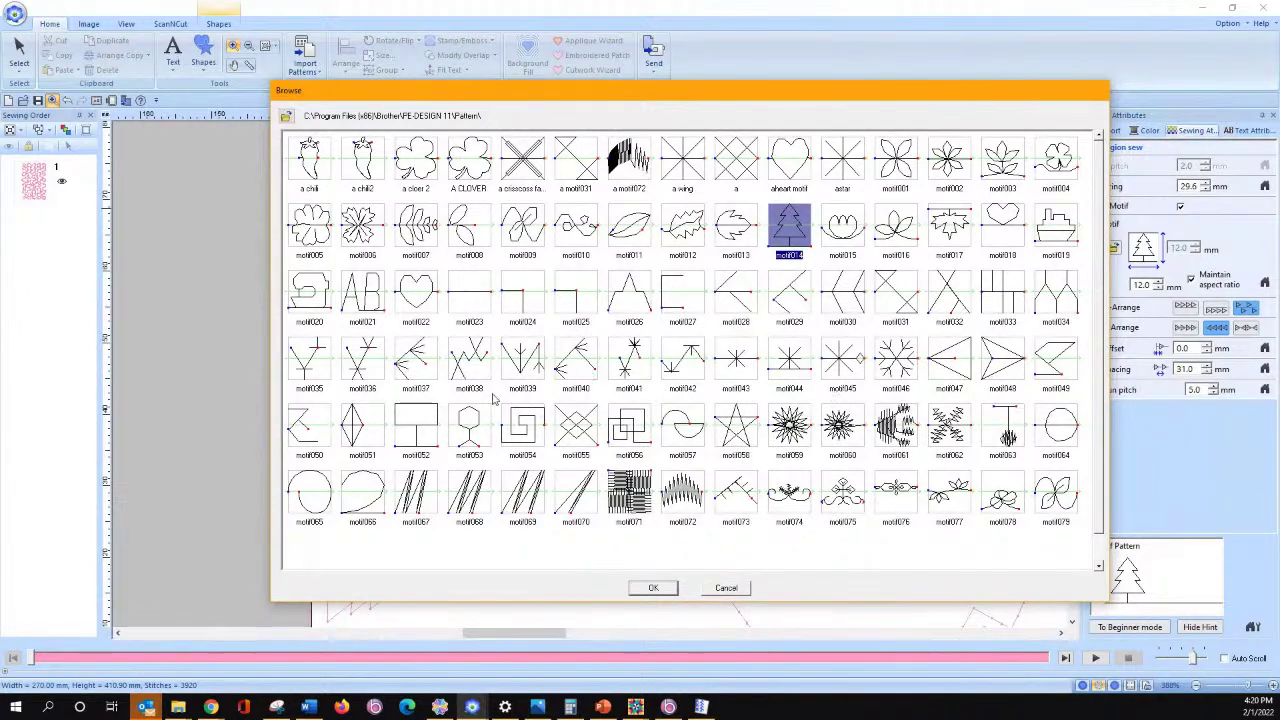
{"action": "left_click", "coordinate": [430, 428]}
{"action": "left_click", "coordinate": [651, 587]}
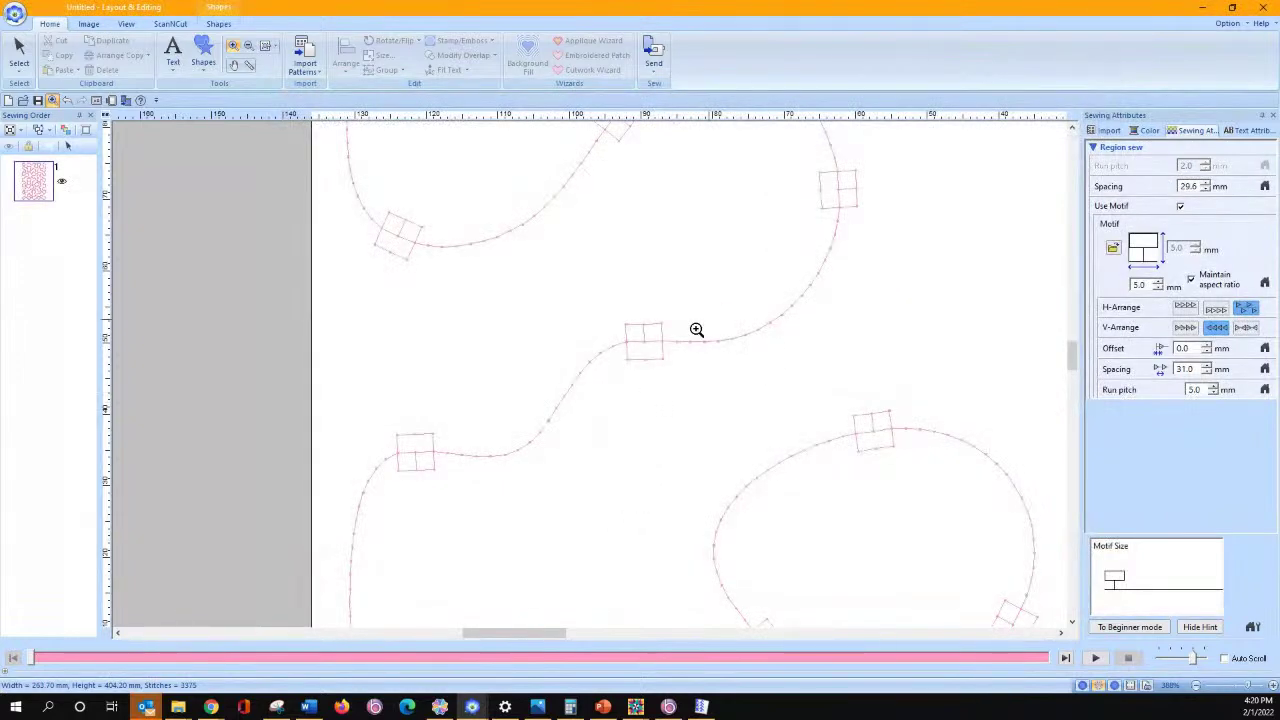
Enlarge the box motif to 25 mm and fine-tune its size down to 24 mm, keeping the aspect ratio
{"action": "left_click", "coordinate": [265, 47]}
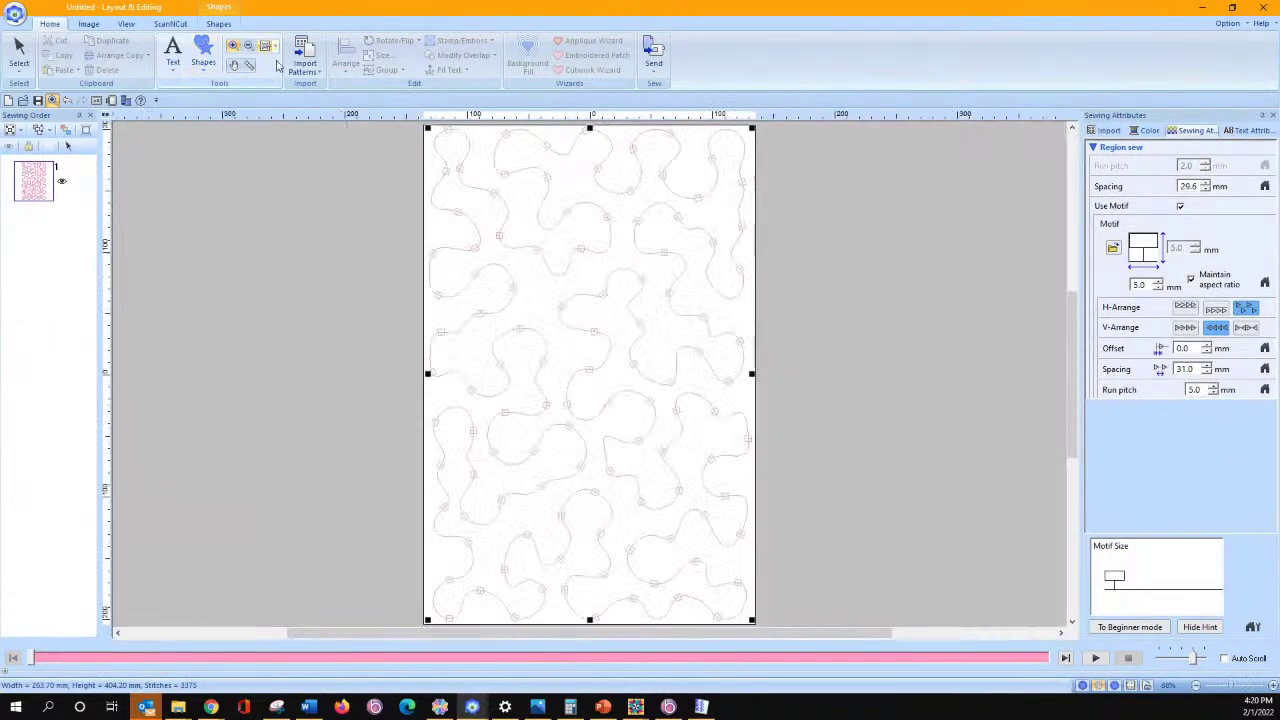
{"action": "double_click", "coordinate": [1146, 284]}
{"action": "type", "text": "25"}
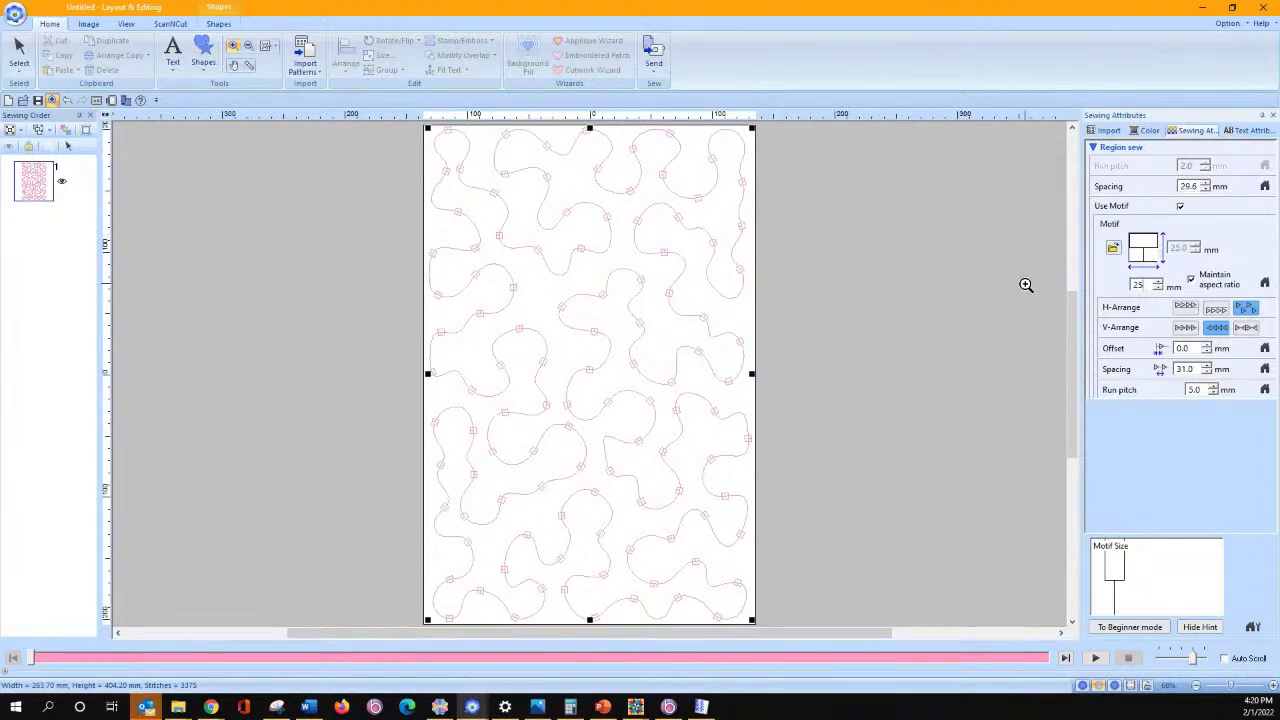
{"action": "key", "text": "Return"}
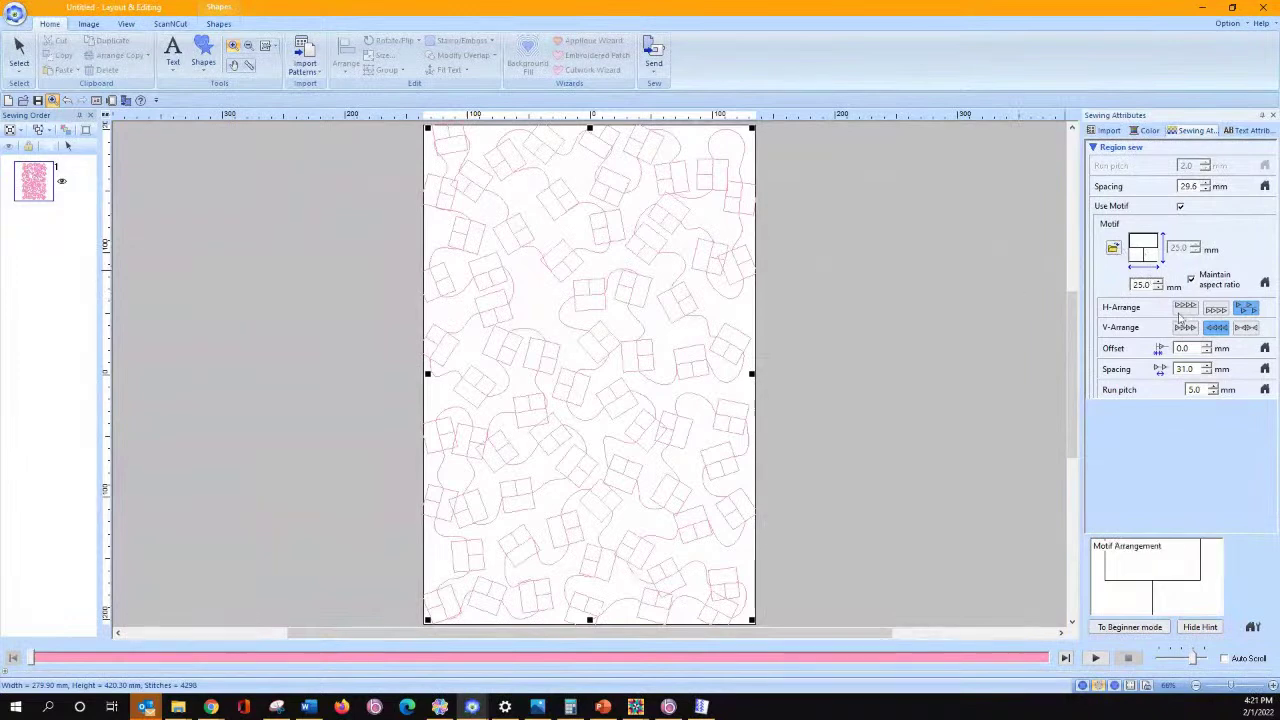
{"action": "left_click", "coordinate": [1158, 288]}
{"action": "left_click", "coordinate": [1158, 288]}
{"action": "left_click", "coordinate": [1158, 288]}
Increase the spacing between the box motifs to 42 mm
{"action": "left_click", "coordinate": [1208, 367]}
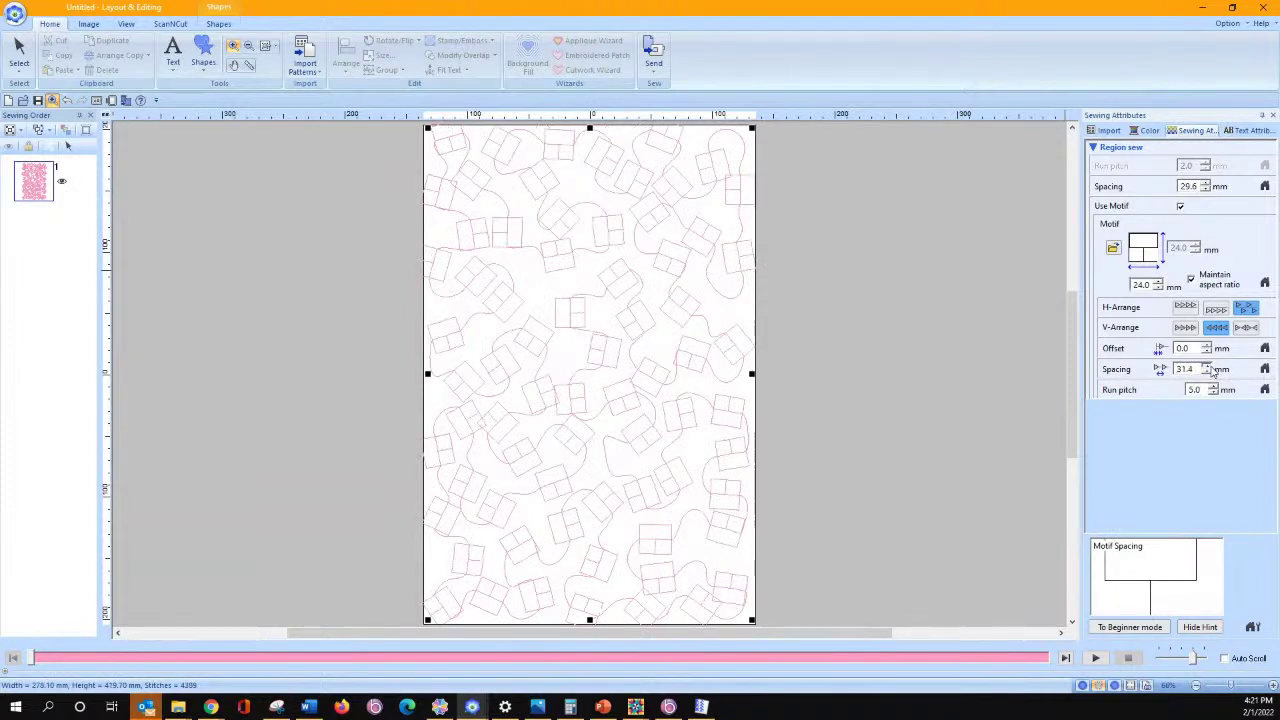
{"action": "left_click", "coordinate": [1209, 367]}
{"action": "left_click", "coordinate": [1208, 367]}
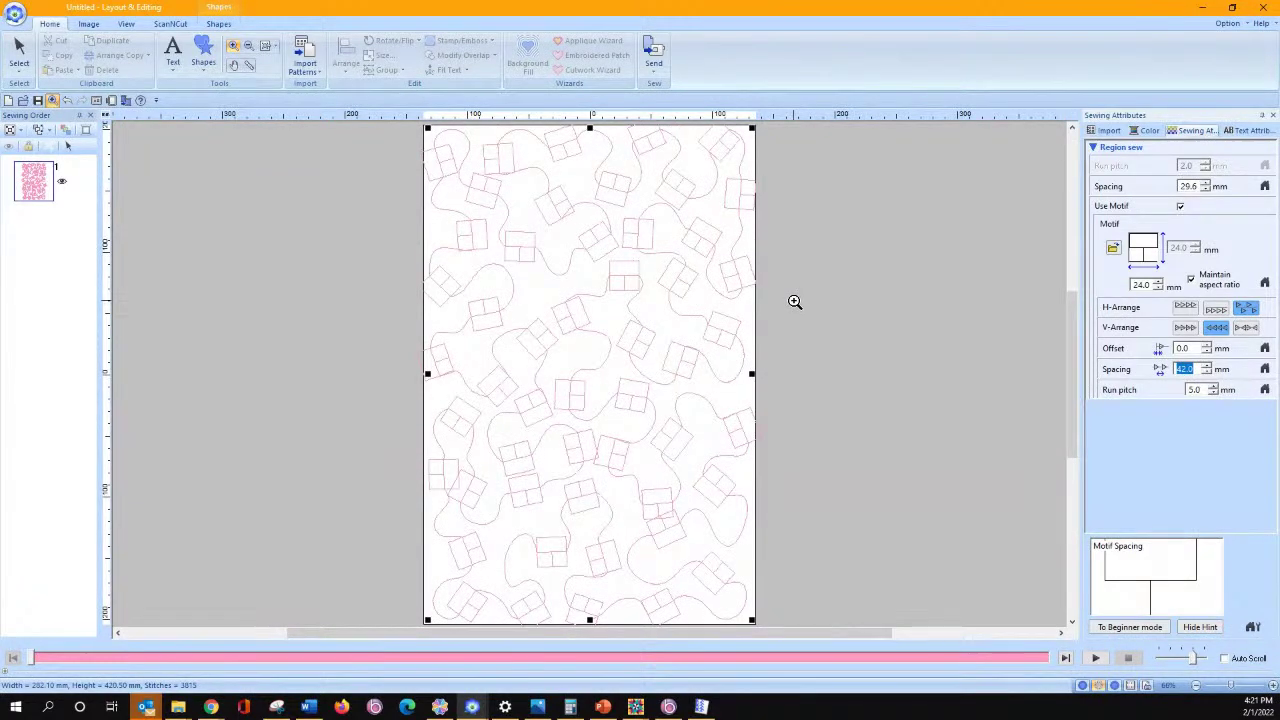
{"action": "left_click", "coordinate": [409, 594]}
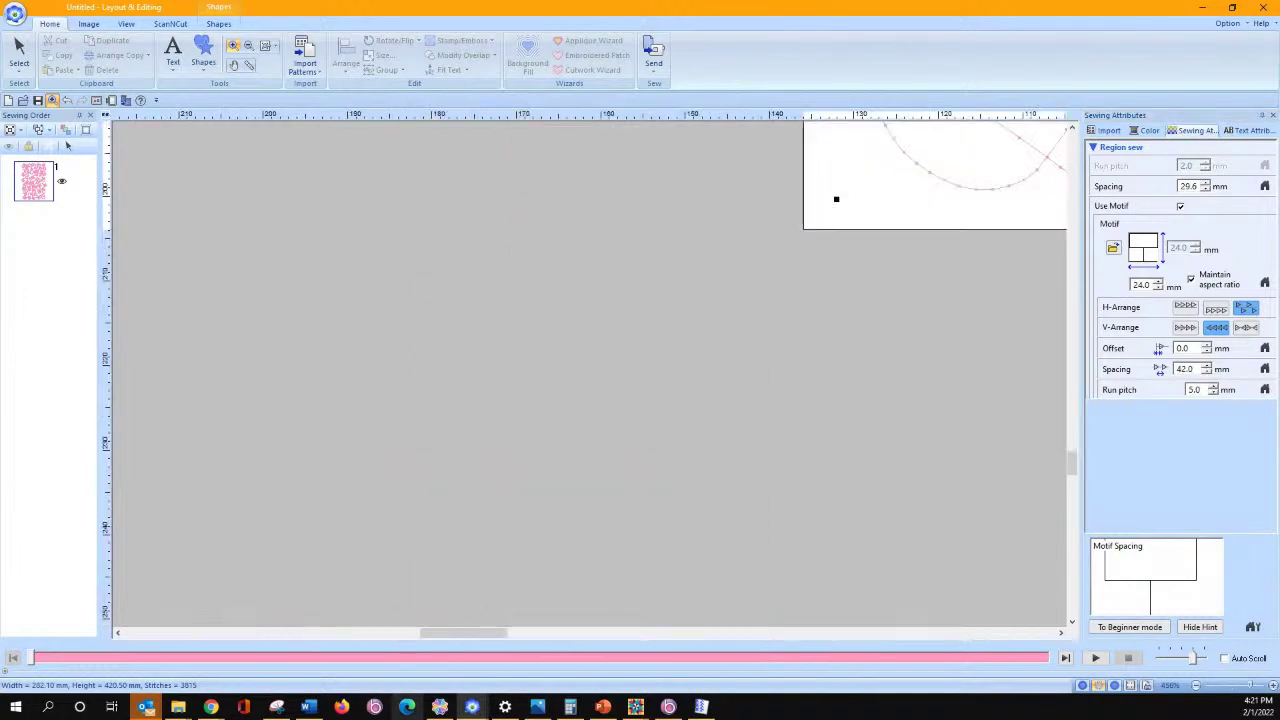